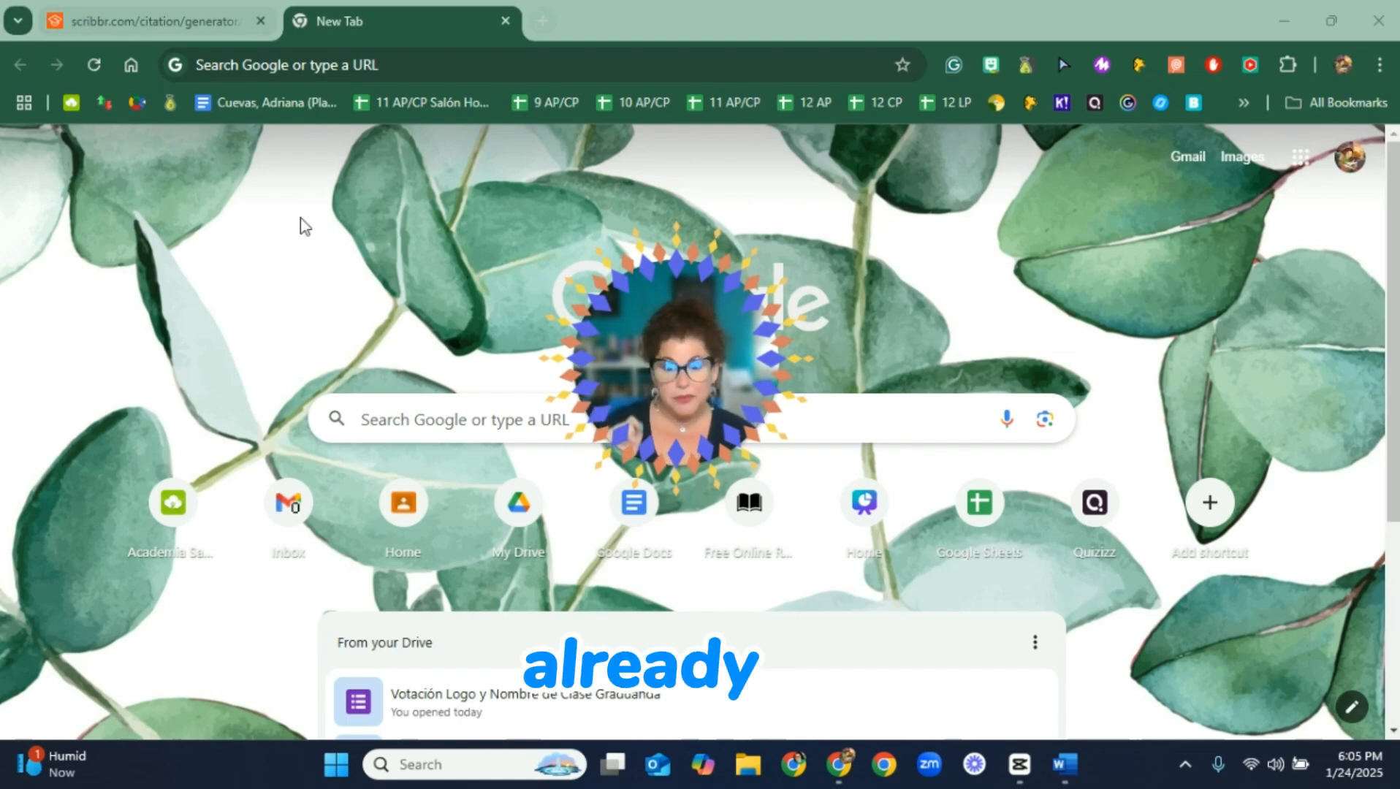
# Close the blank new tab and open the Scribbr account login.
pyautogui.click(505, 21)
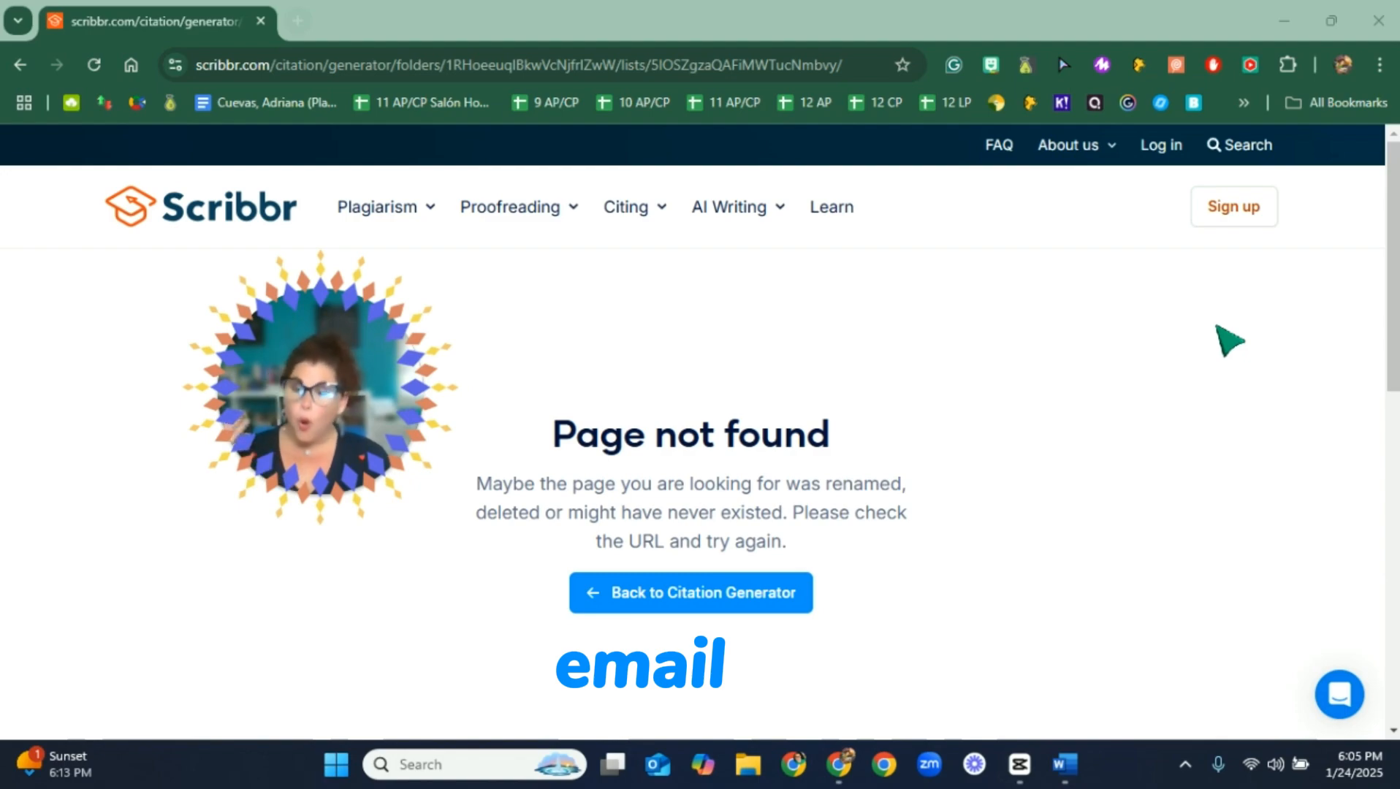
pyautogui.click(1169, 145)
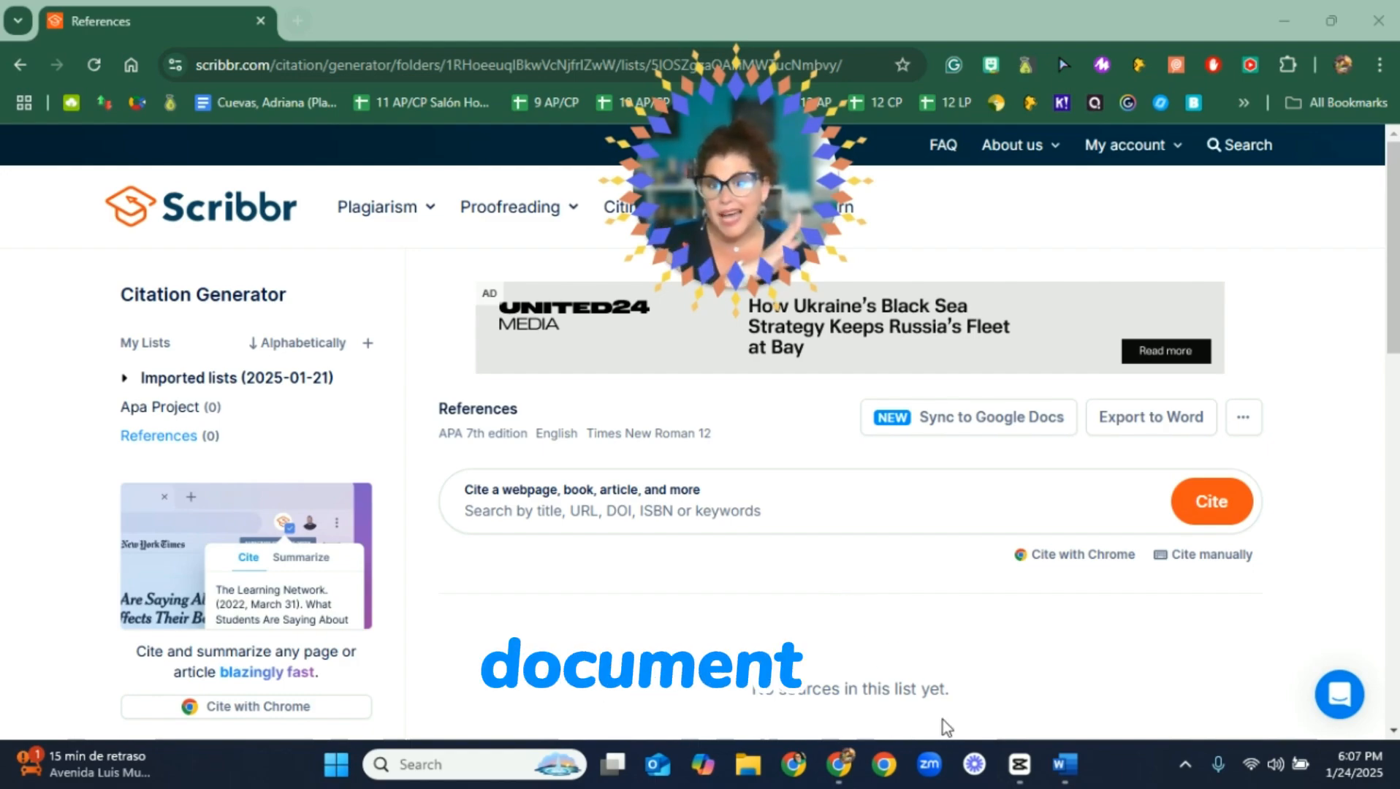
# Switch to the APA Examples document in Word, review its source examples, and copy the YouTube link of the Video entry.
pyautogui.click(1070, 767)
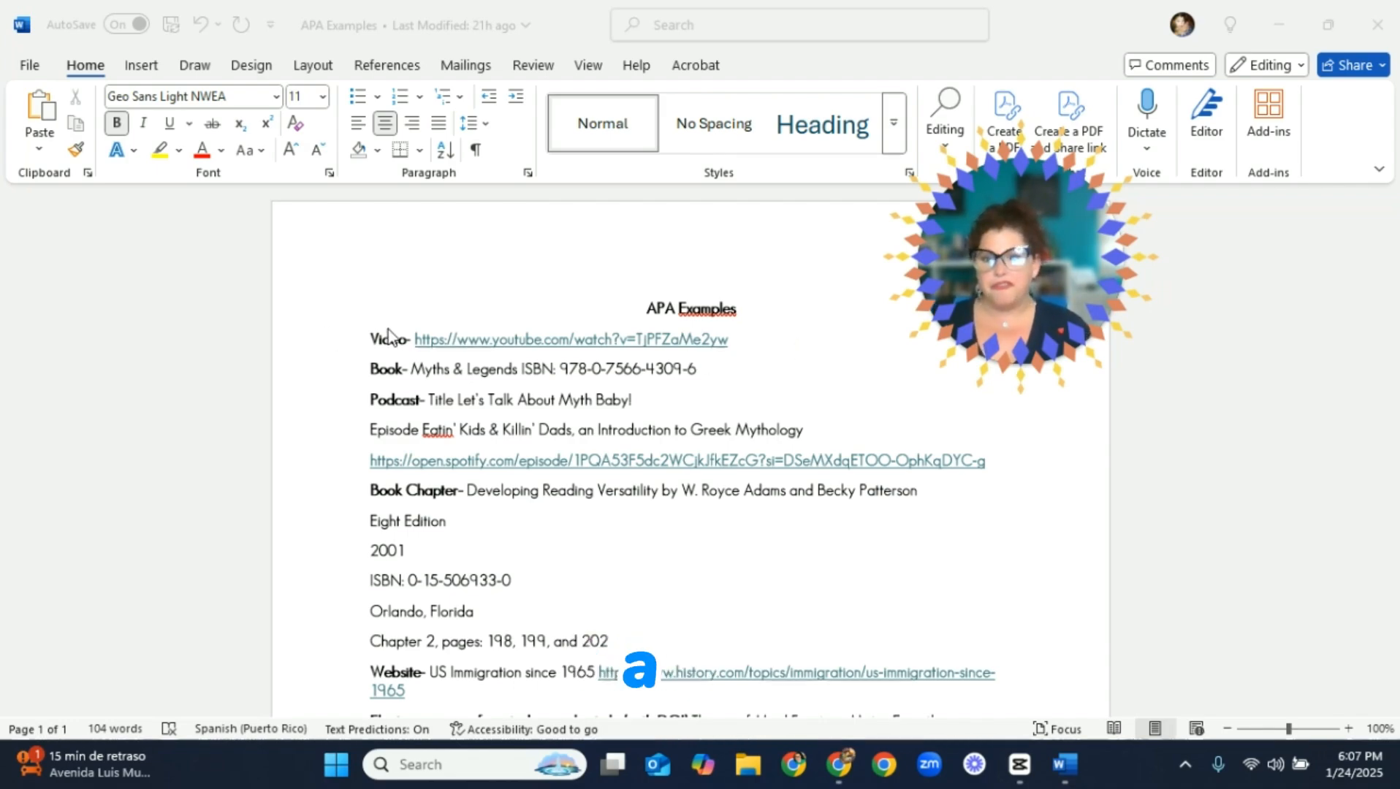
pyautogui.scroll(-3, 390, 338)
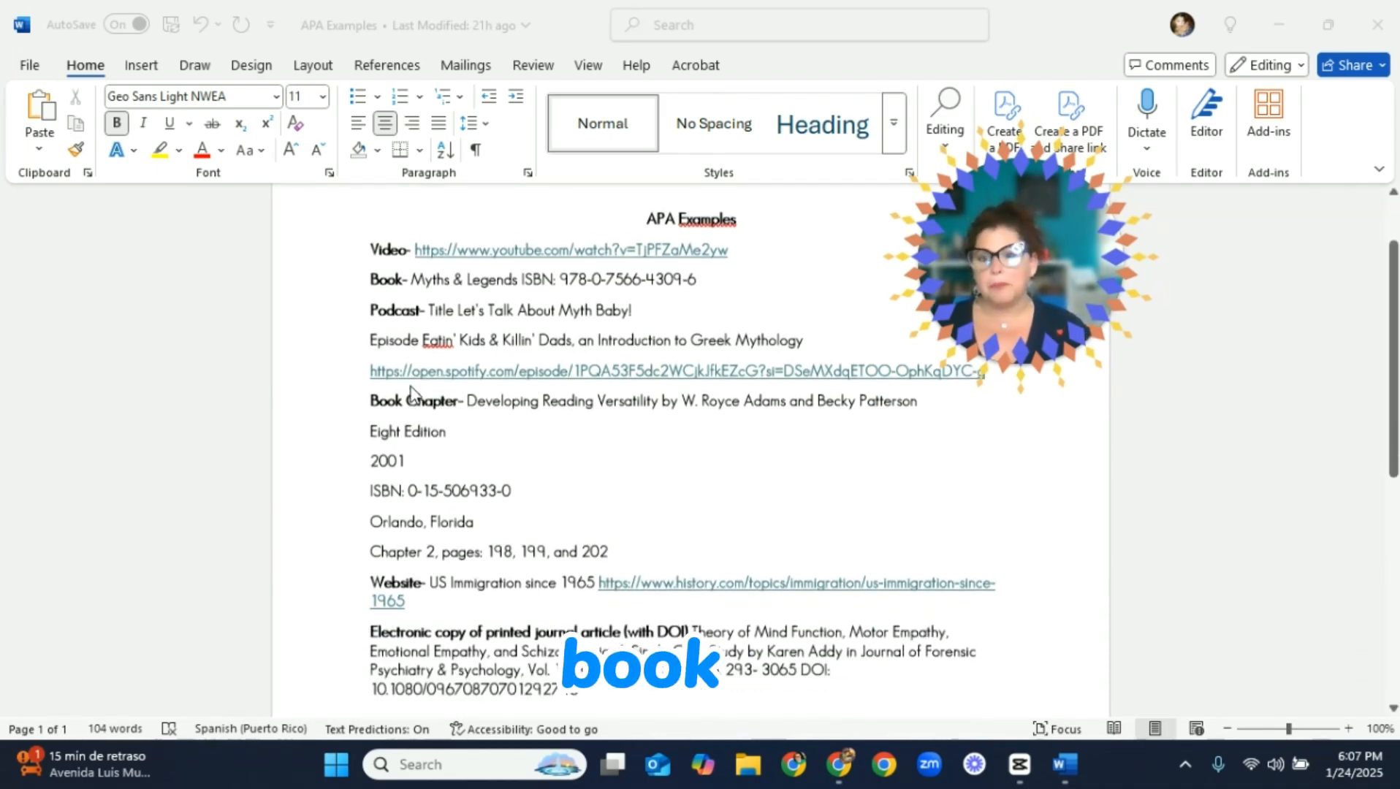
pyautogui.scroll(-2, 416, 468)
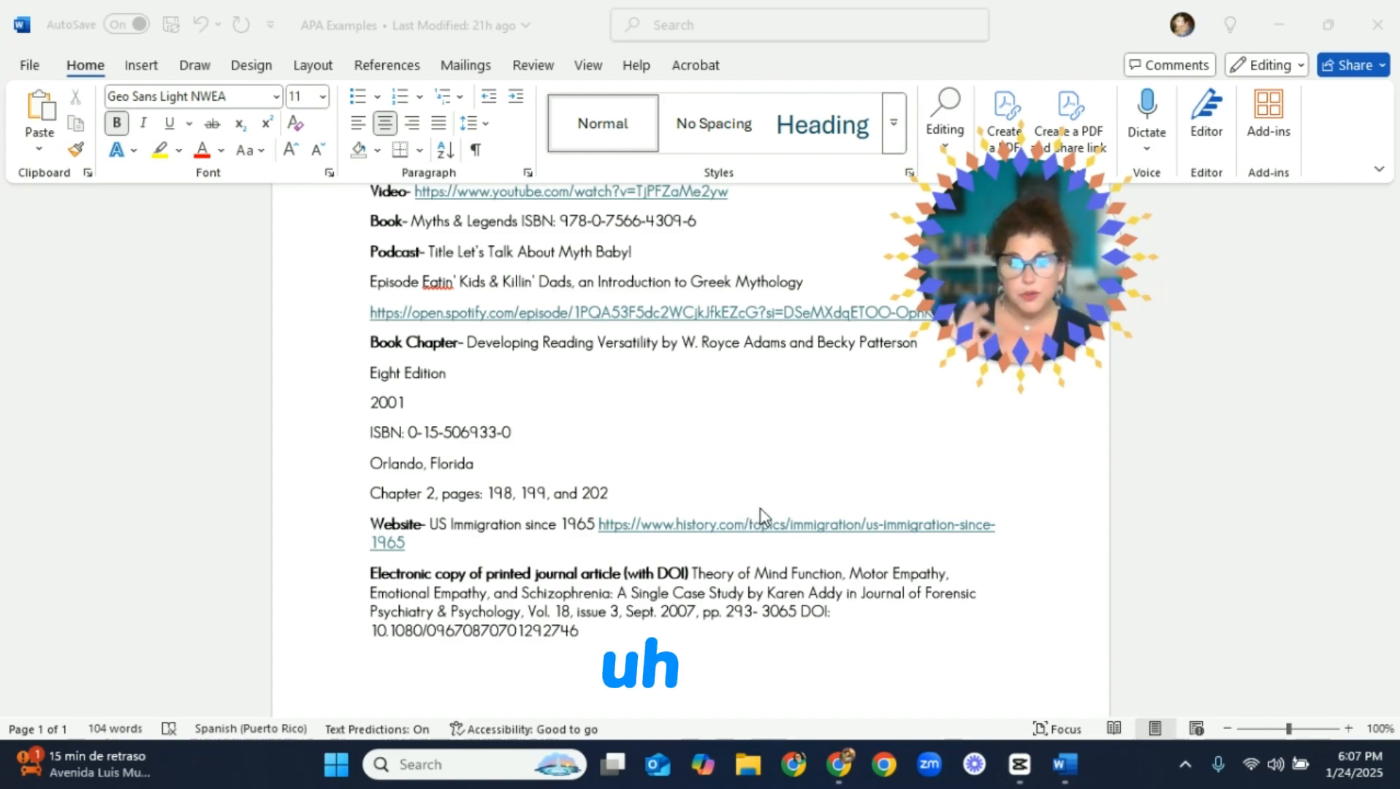
pyautogui.scroll(2, 761, 508)
pyautogui.scroll(4, 762, 505)
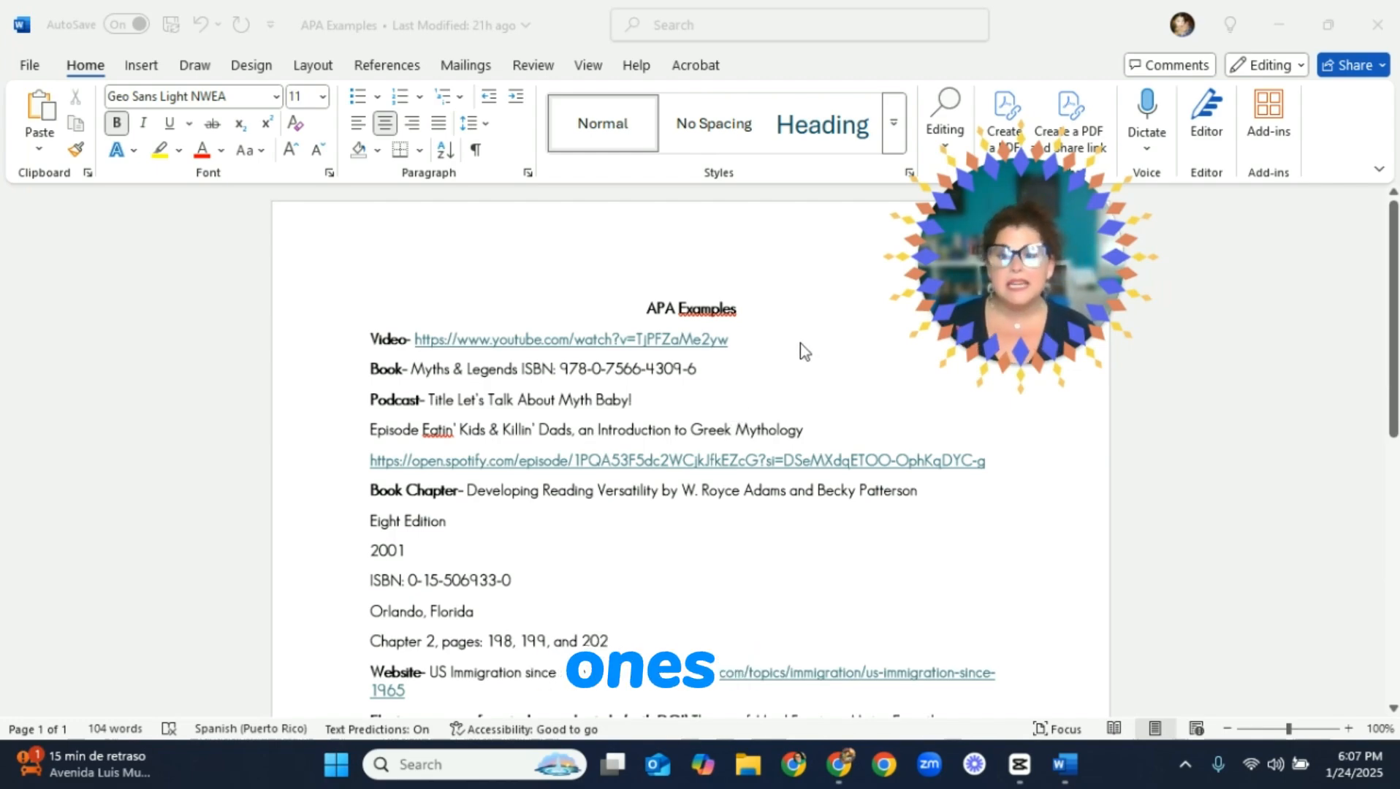
pyautogui.click(741, 345)
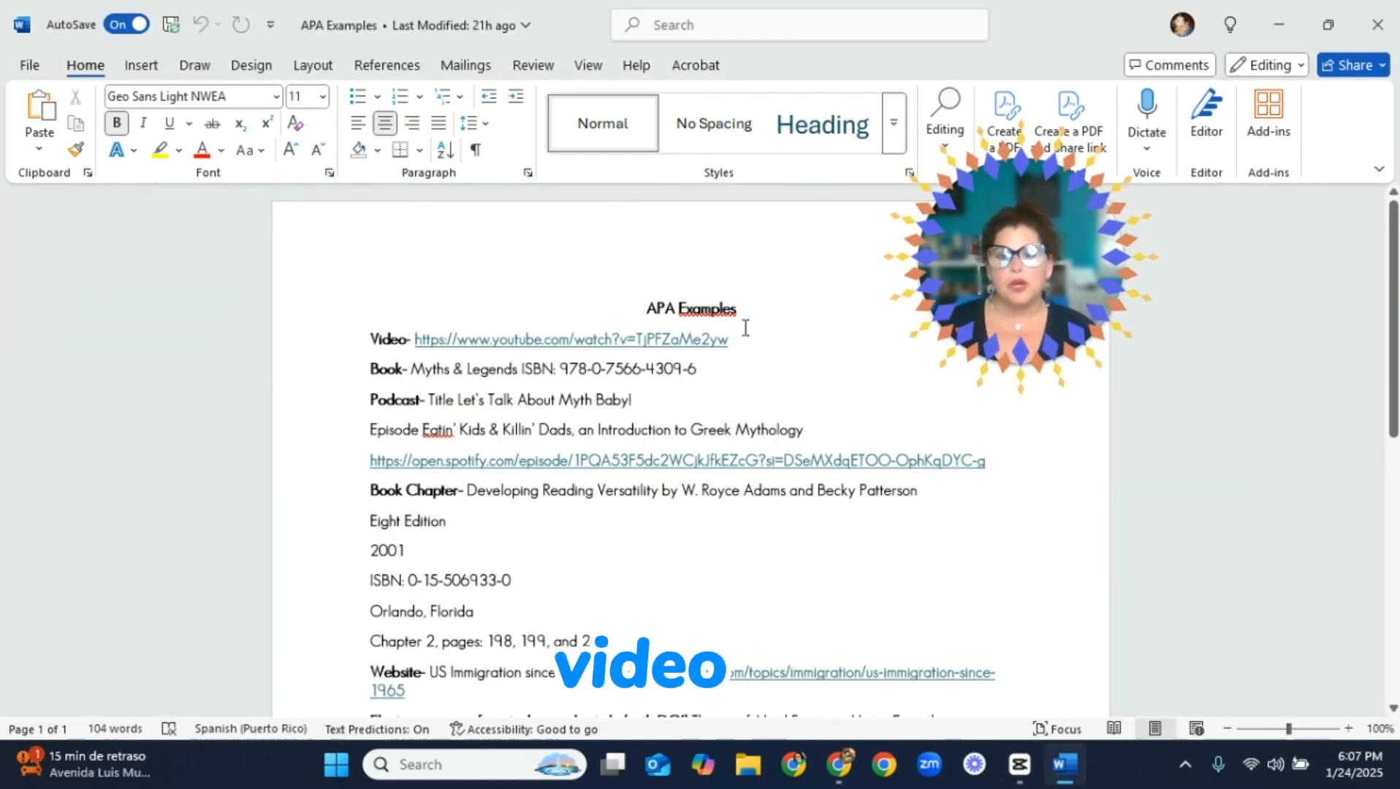
pyautogui.doubleClick(549, 342)
pyautogui.hotkey('ctrl', 'c')
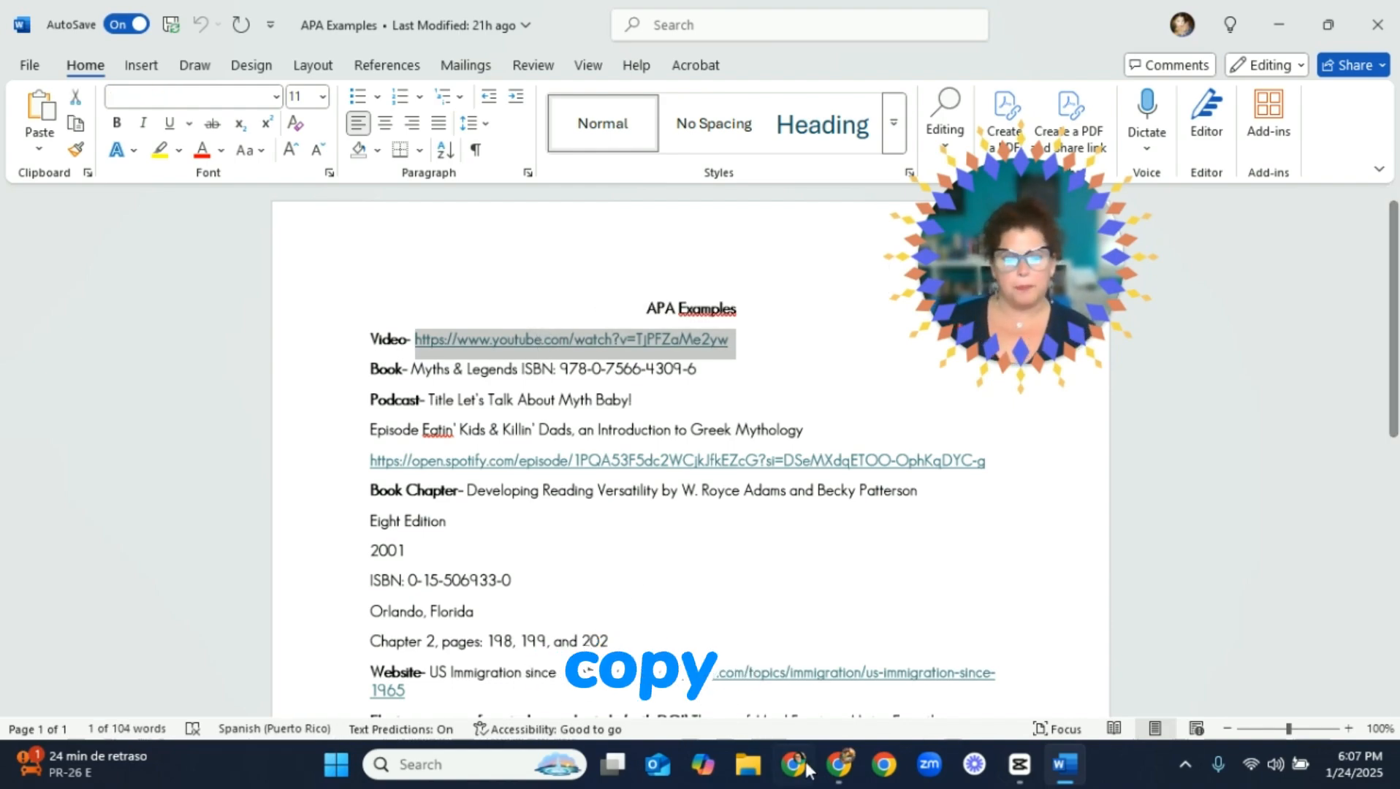
pyautogui.click(837, 766)
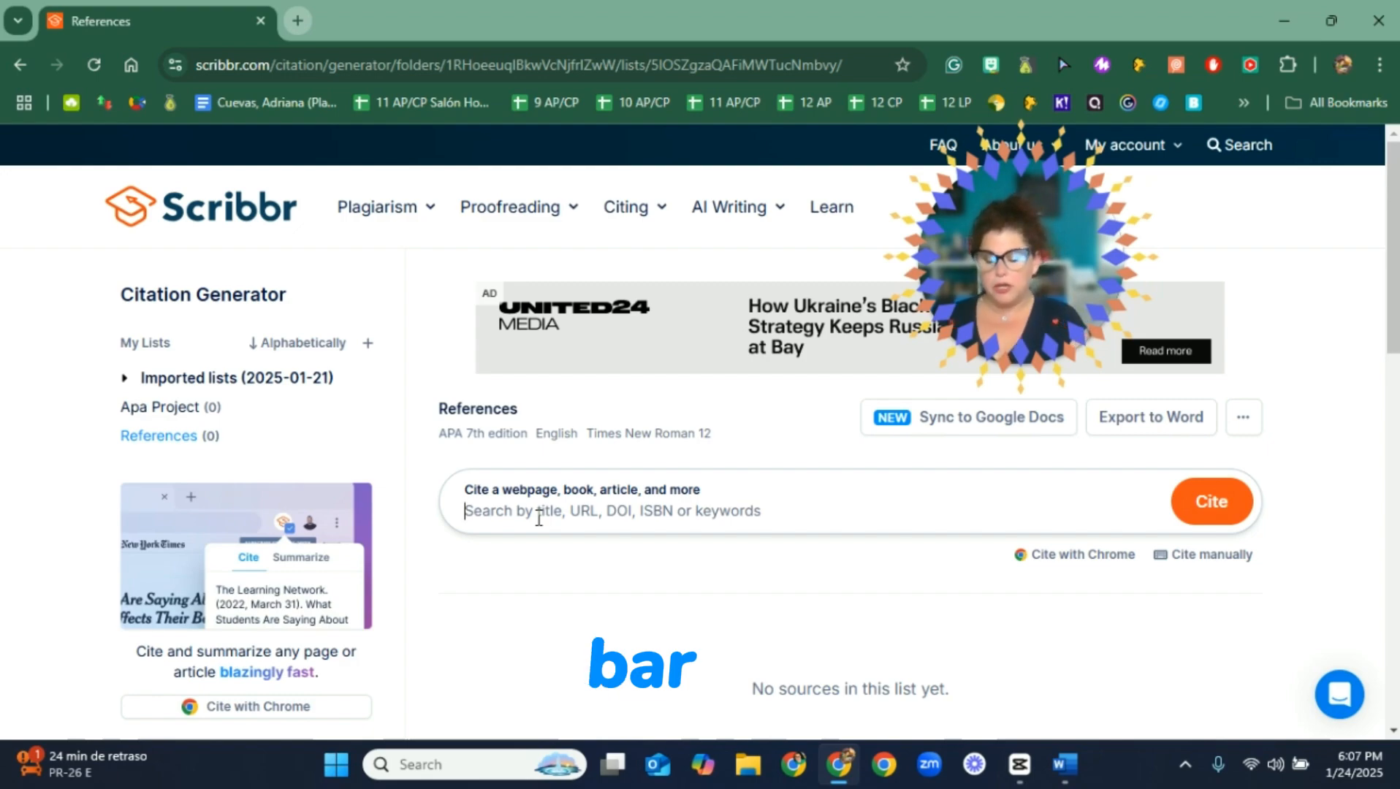
pyautogui.hotkey('ctrl', 'v')
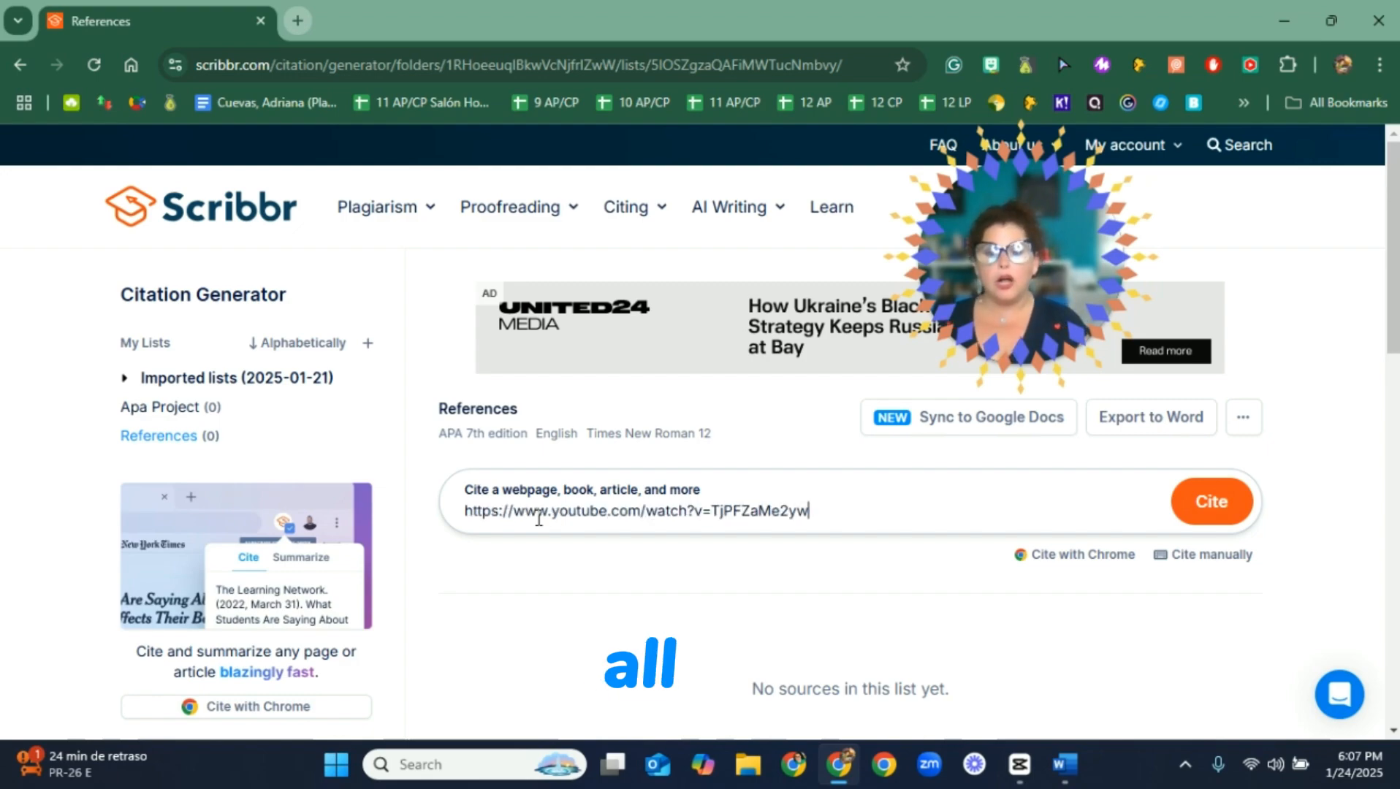
pyautogui.click(1214, 508)
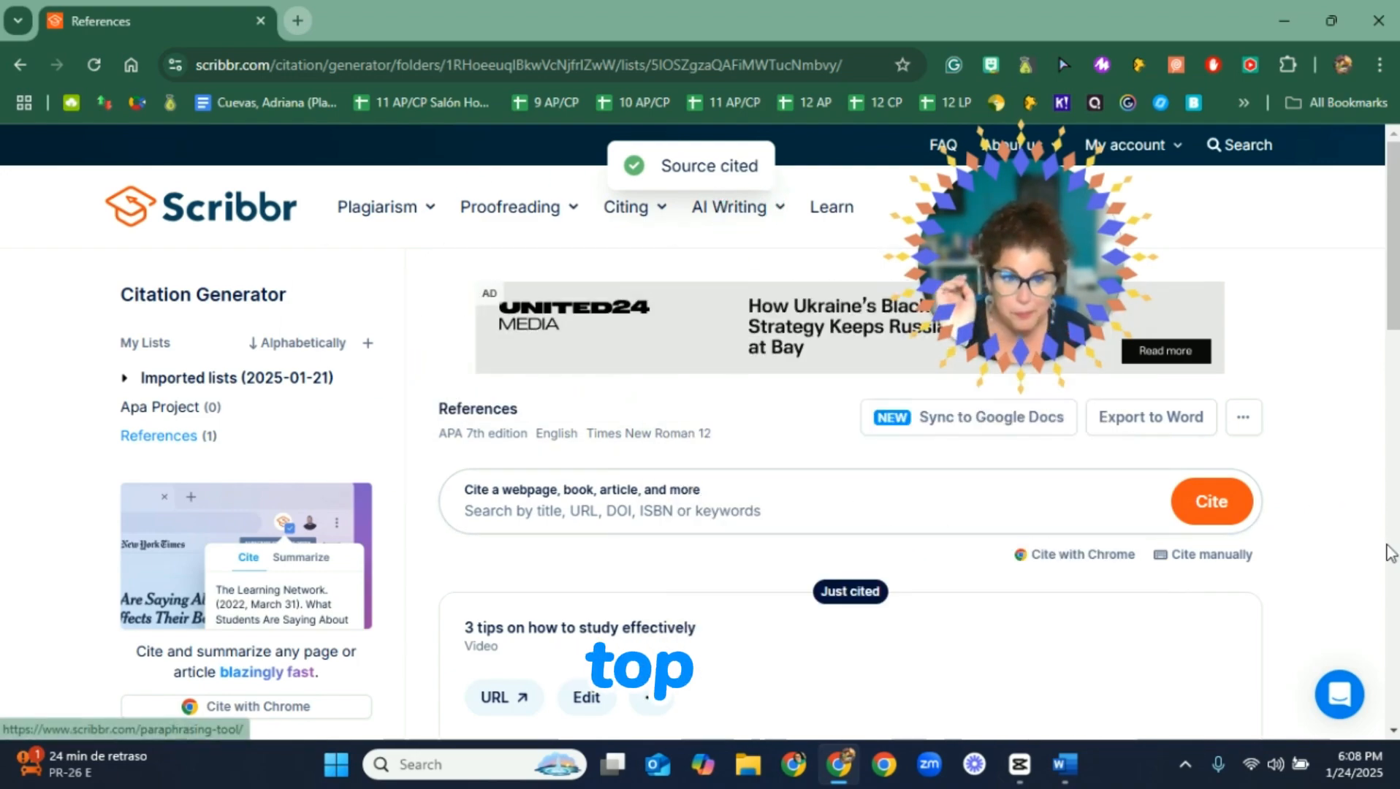
pyautogui.scroll(-4, 915, 594)
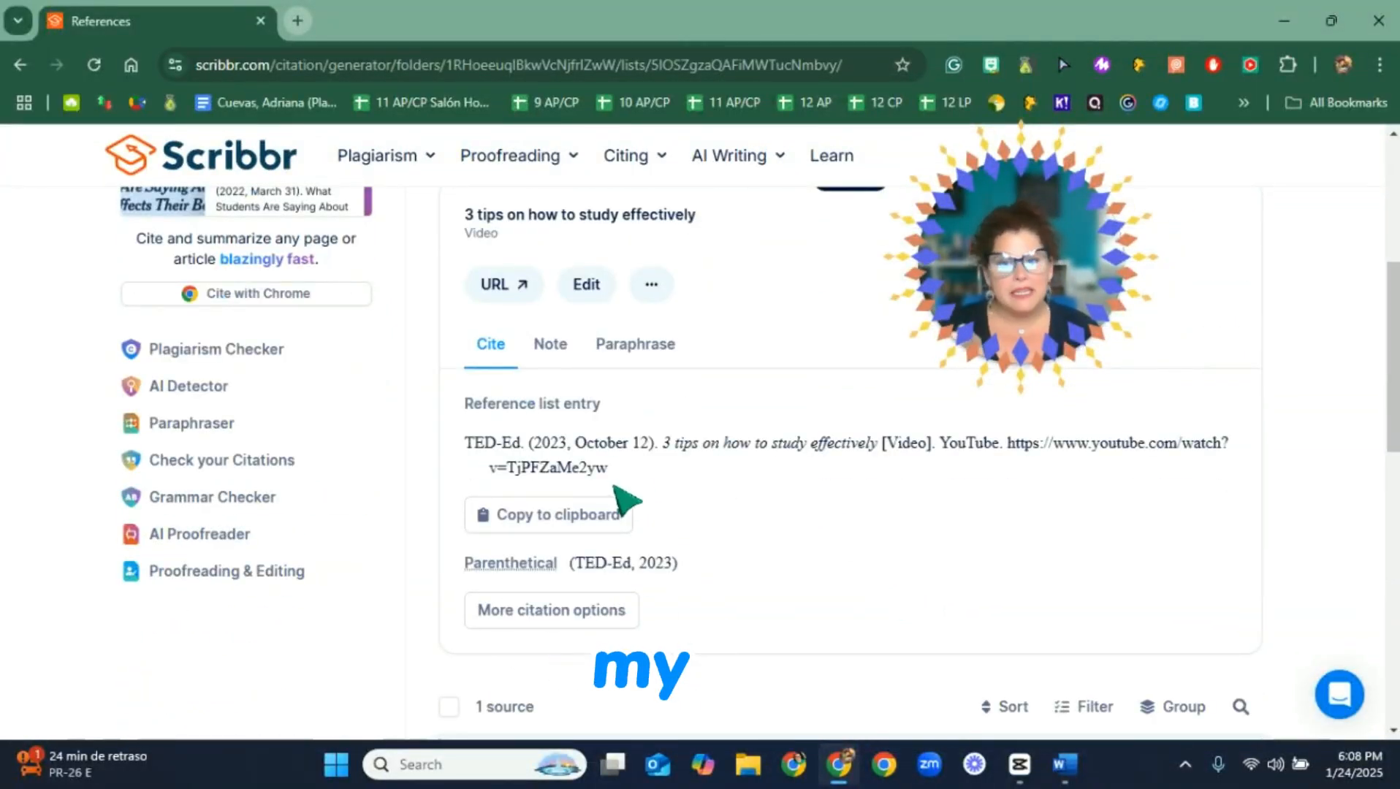
pyautogui.scroll(-2, 668, 503)
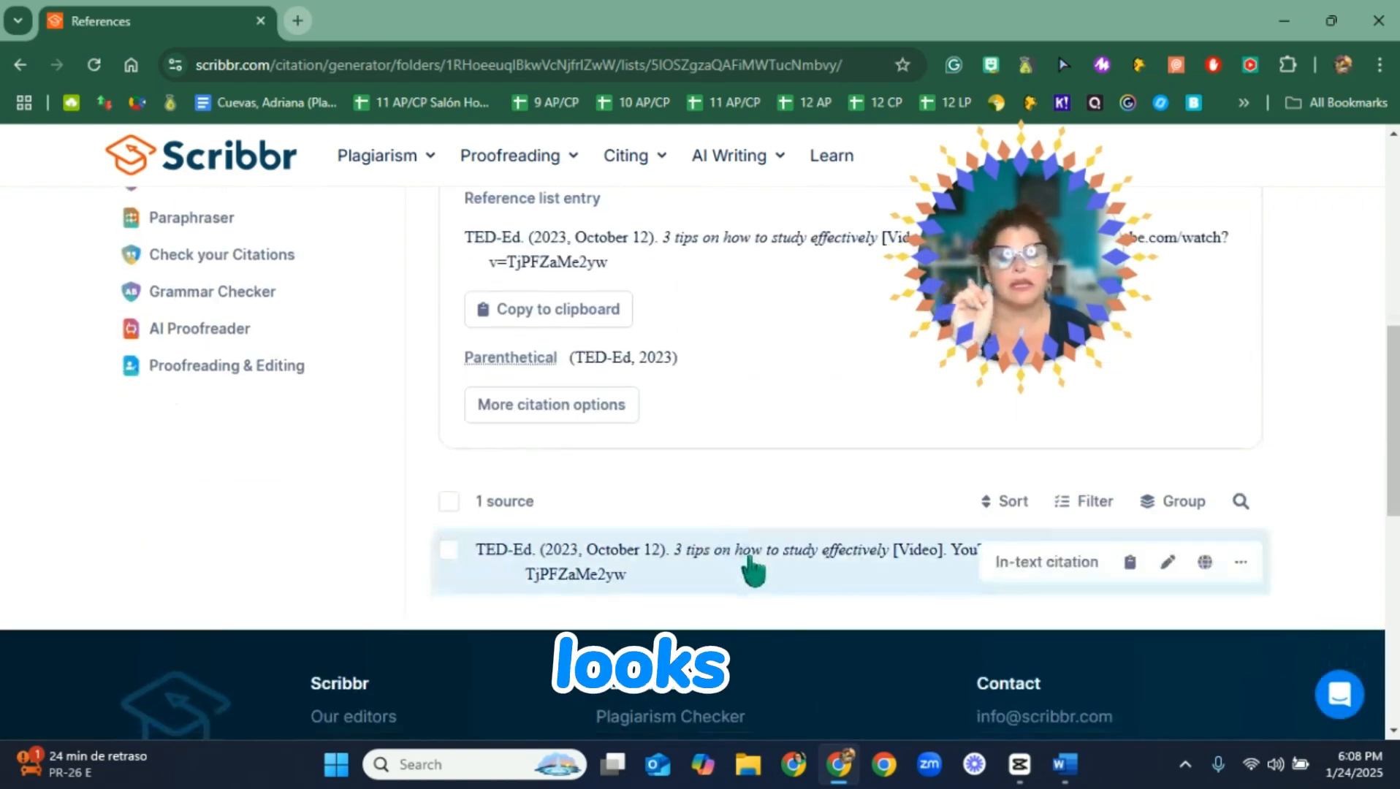
# Edit the "3 tips on how to study effectively" source, set its access date to today, January 24, 2025, and update the source.
pyautogui.scroll(3, 804, 643)
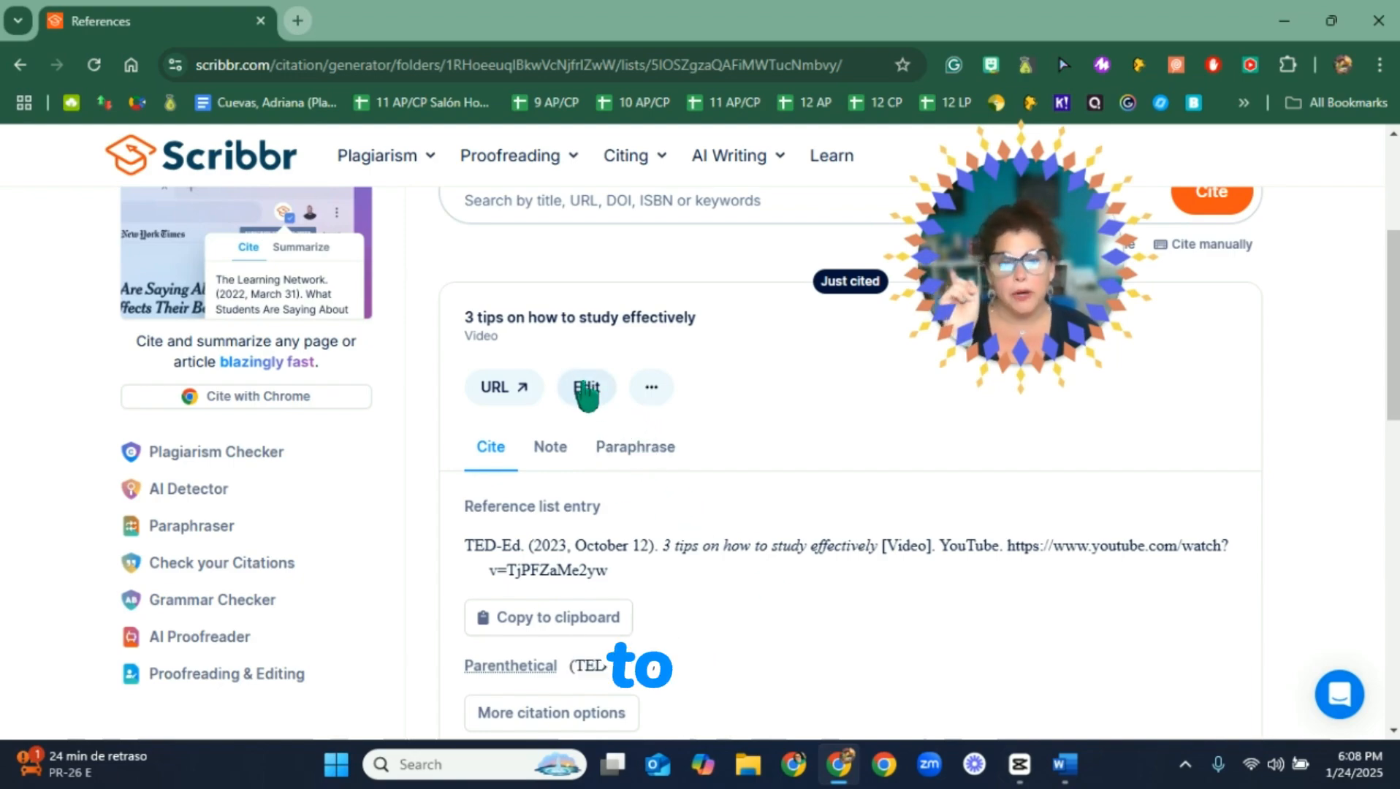
pyautogui.click(587, 389)
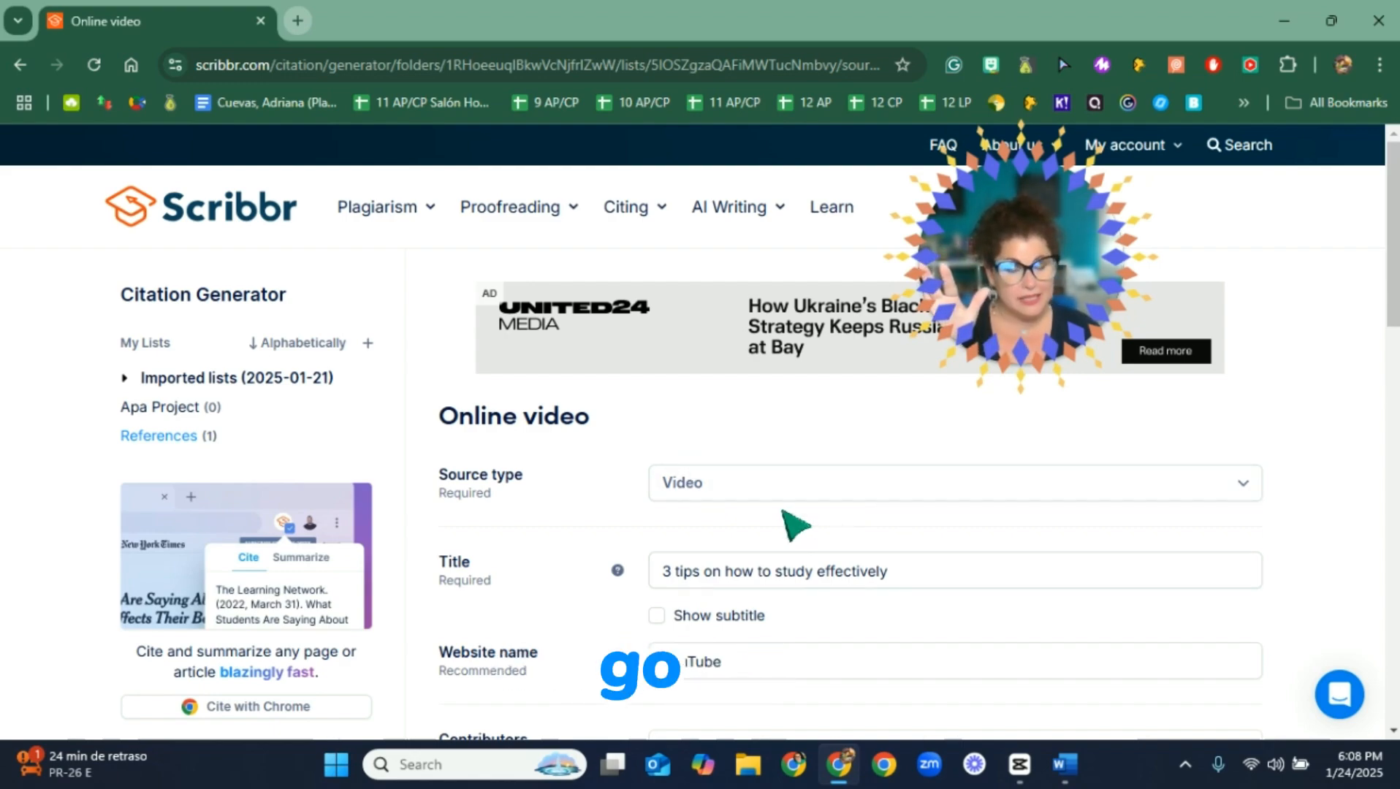
pyautogui.click(20, 65)
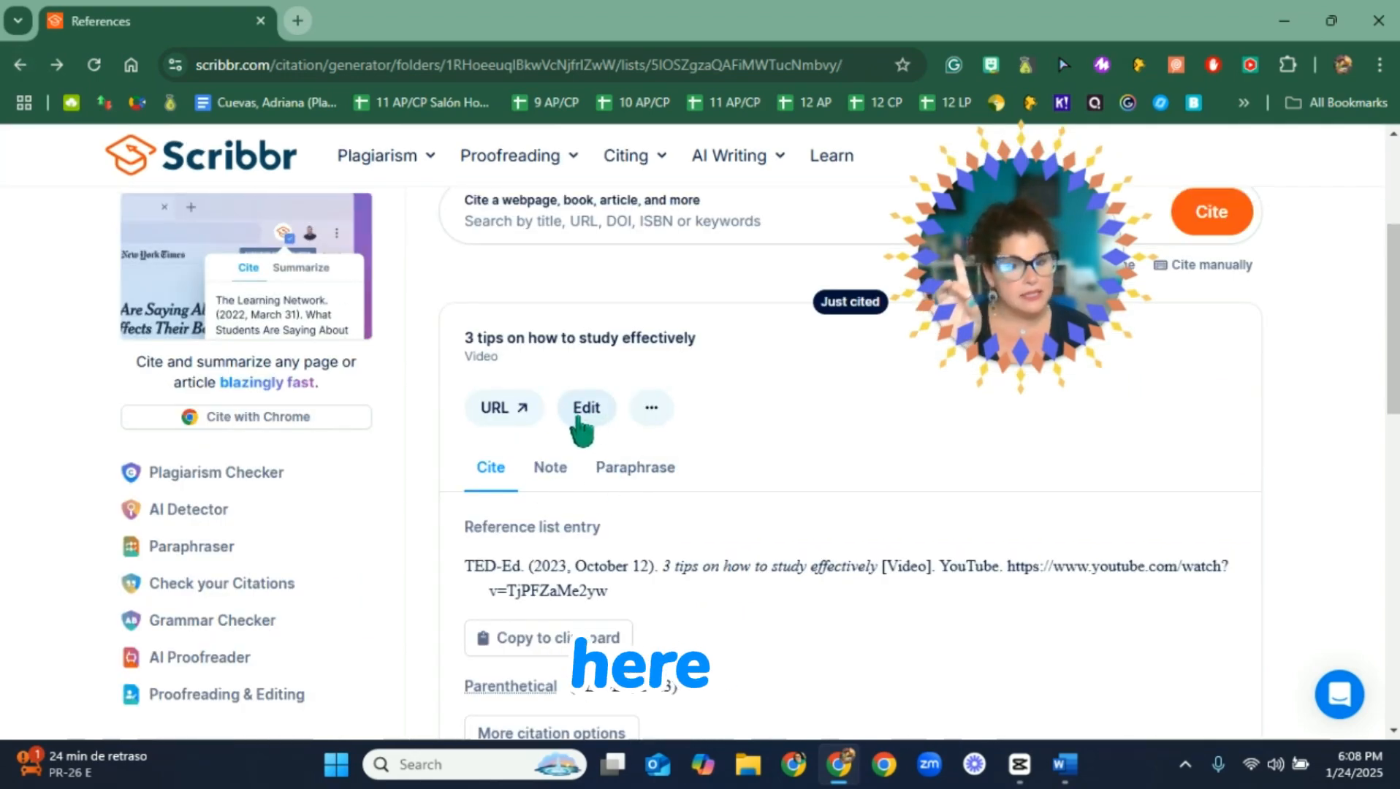
pyautogui.click(581, 410)
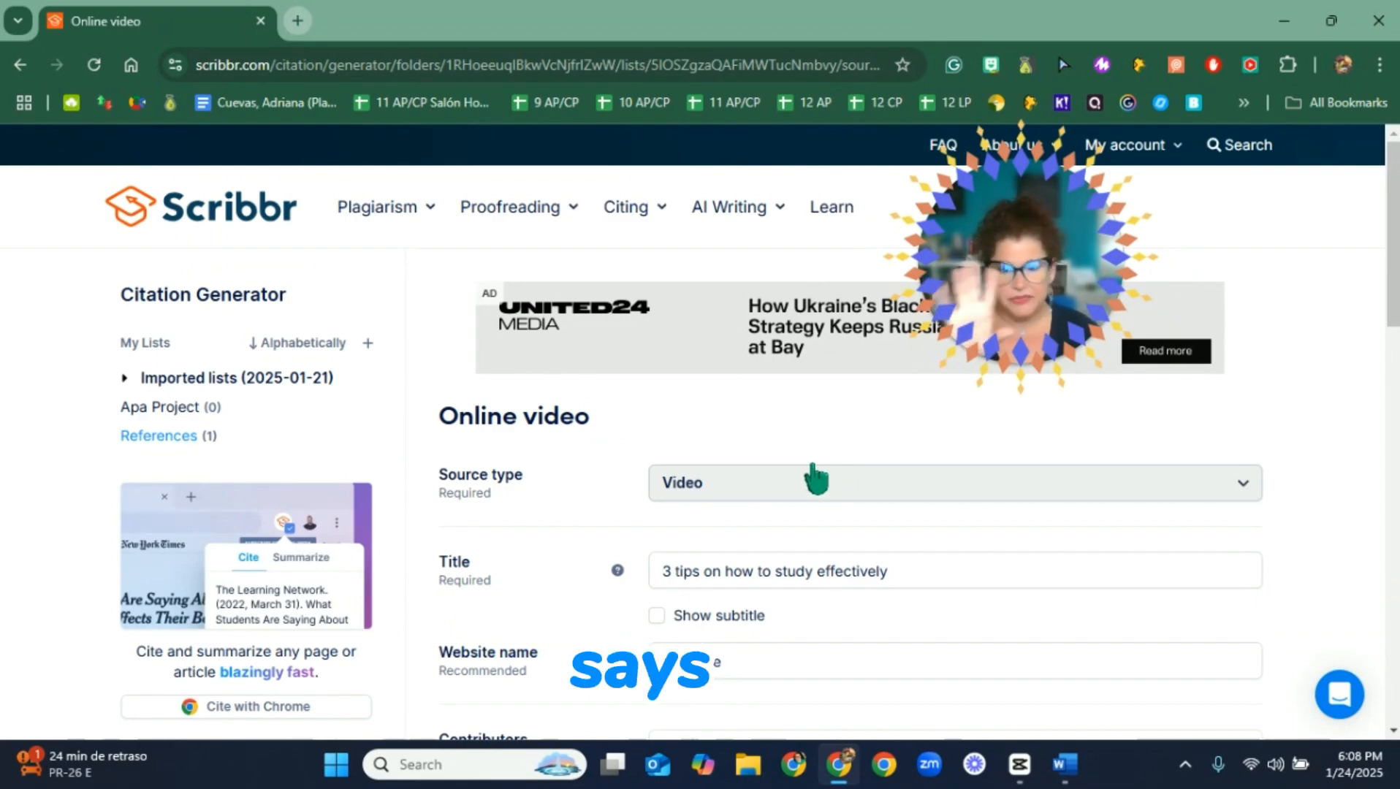
pyautogui.scroll(-2, 814, 481)
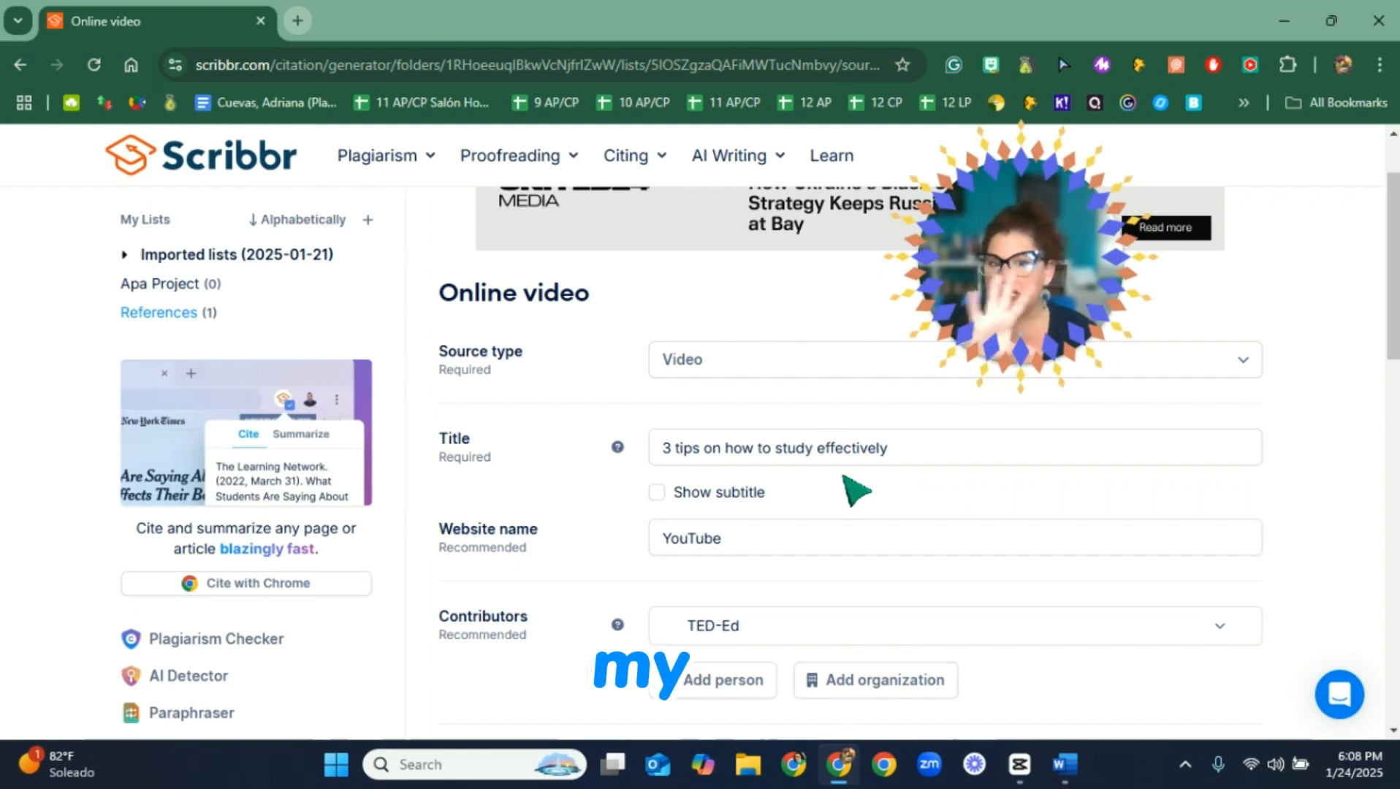
pyautogui.scroll(-1, 852, 491)
pyautogui.scroll(-1, 713, 468)
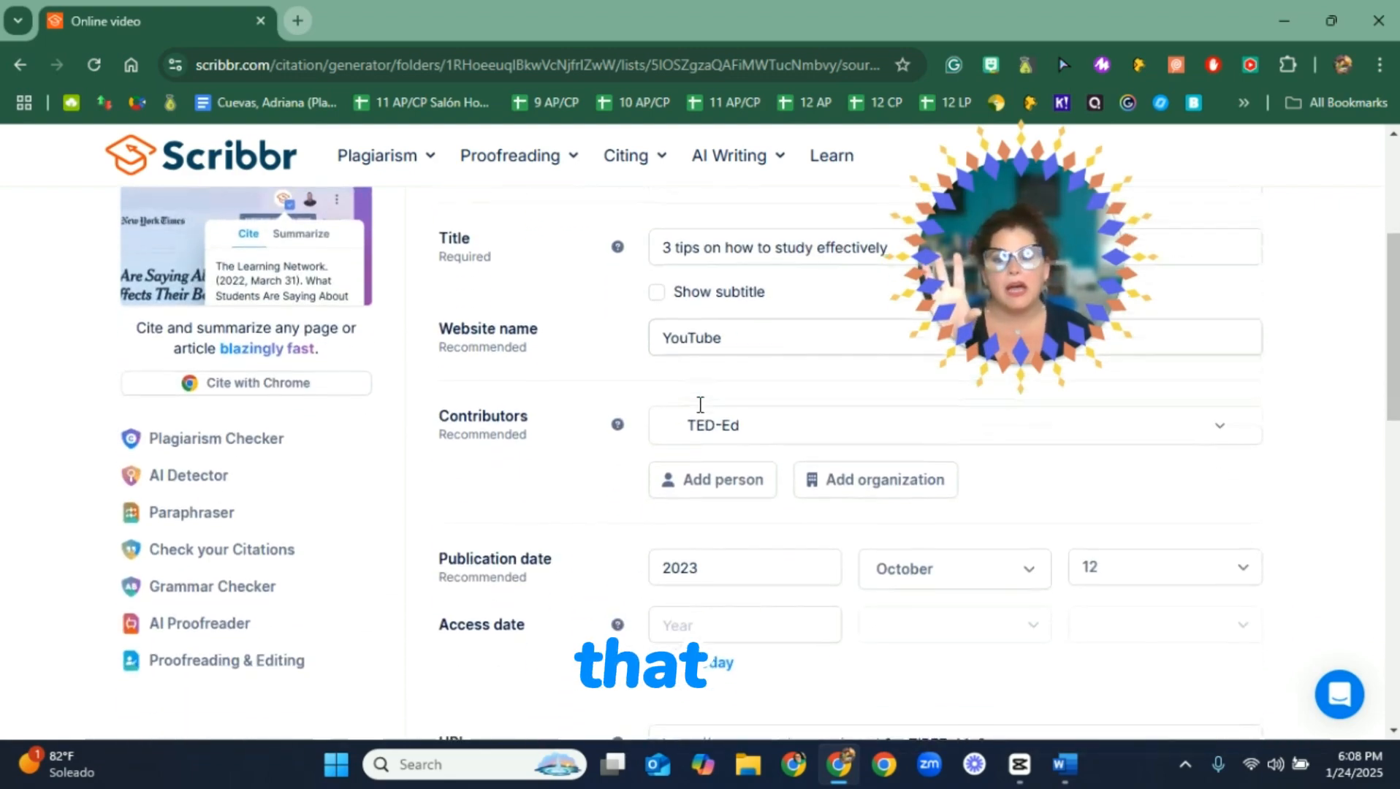
pyautogui.scroll(-1, 814, 516)
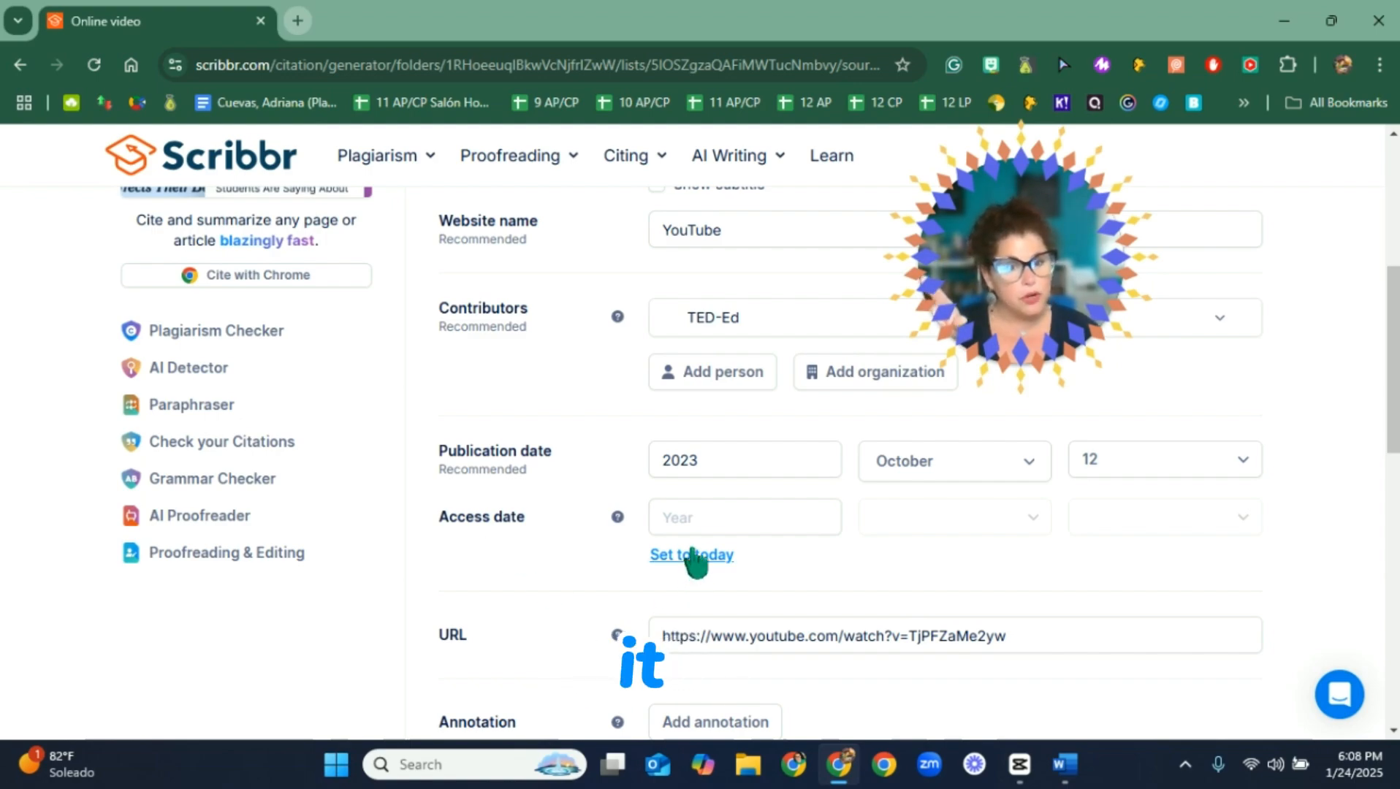
pyautogui.click(693, 556)
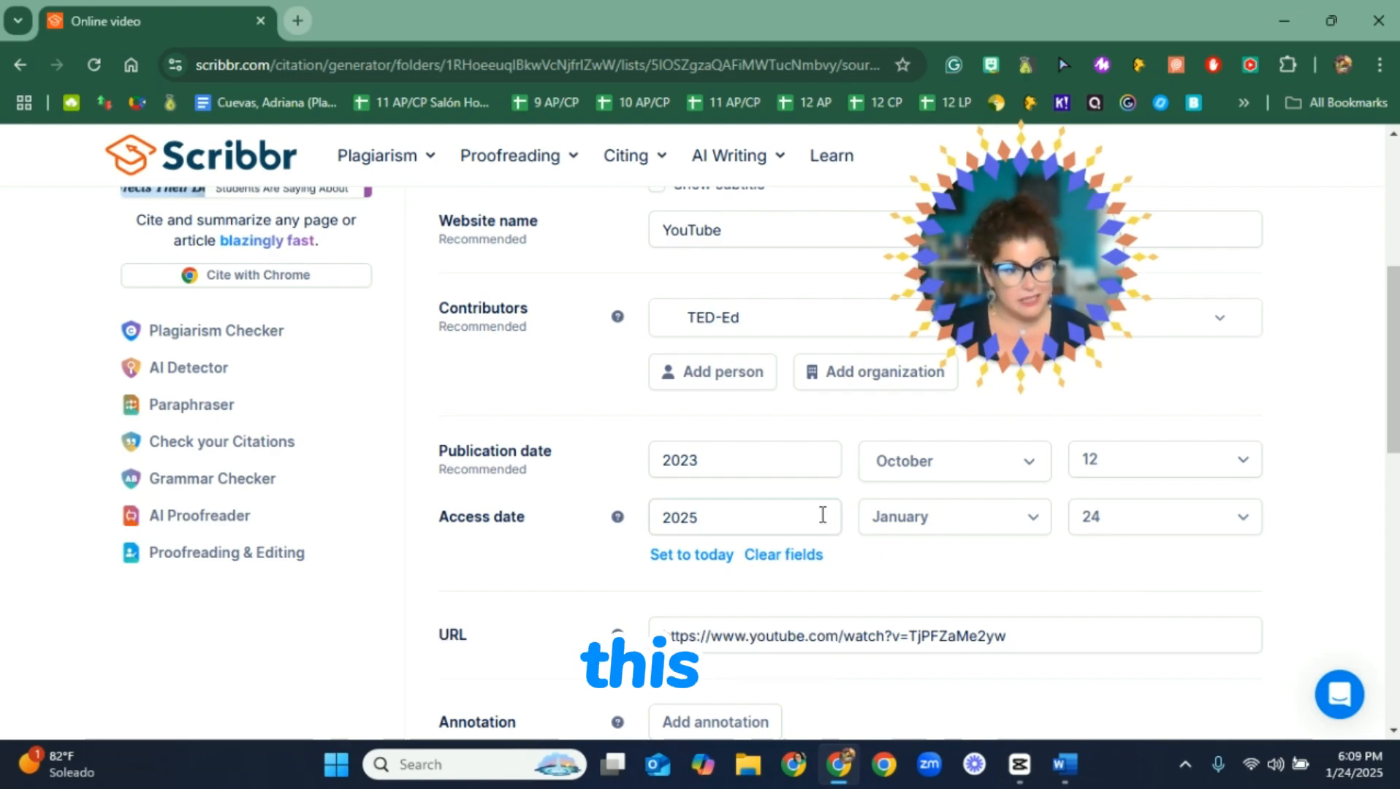
pyautogui.scroll(-2, 818, 523)
pyautogui.scroll(-2, 547, 647)
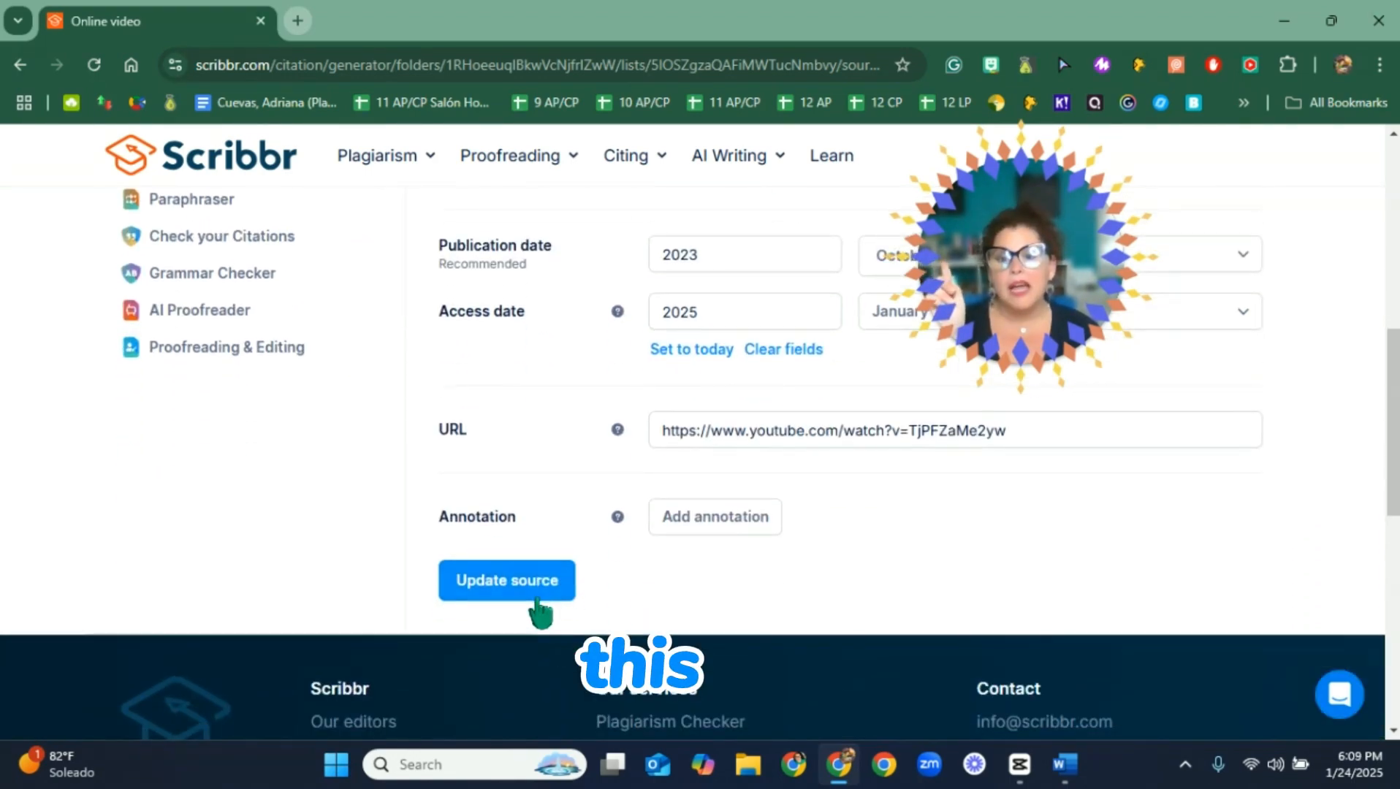
pyautogui.click(532, 590)
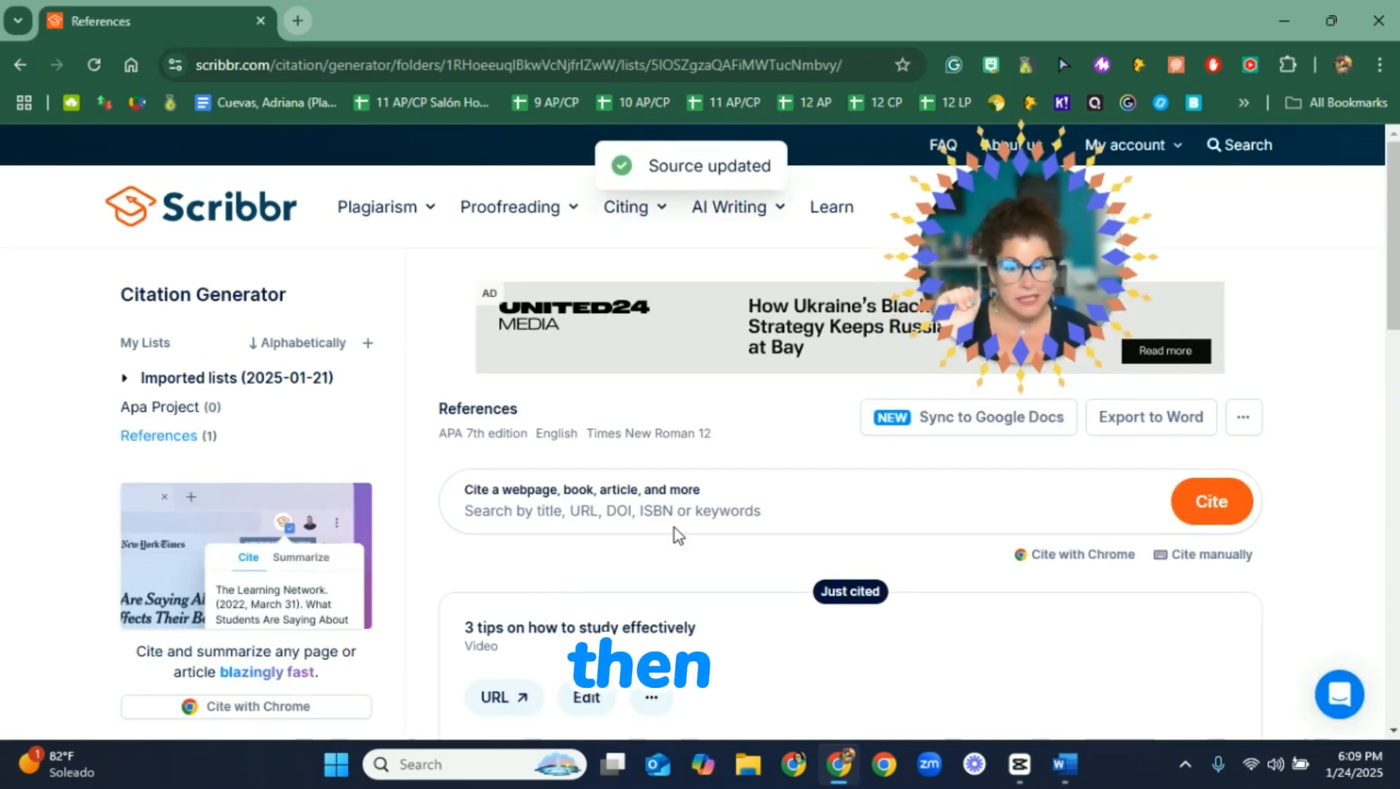
# Examine the updated video reference in the source list, checking its author, title, and retrieval date.
pyautogui.scroll(-5, 701, 512)
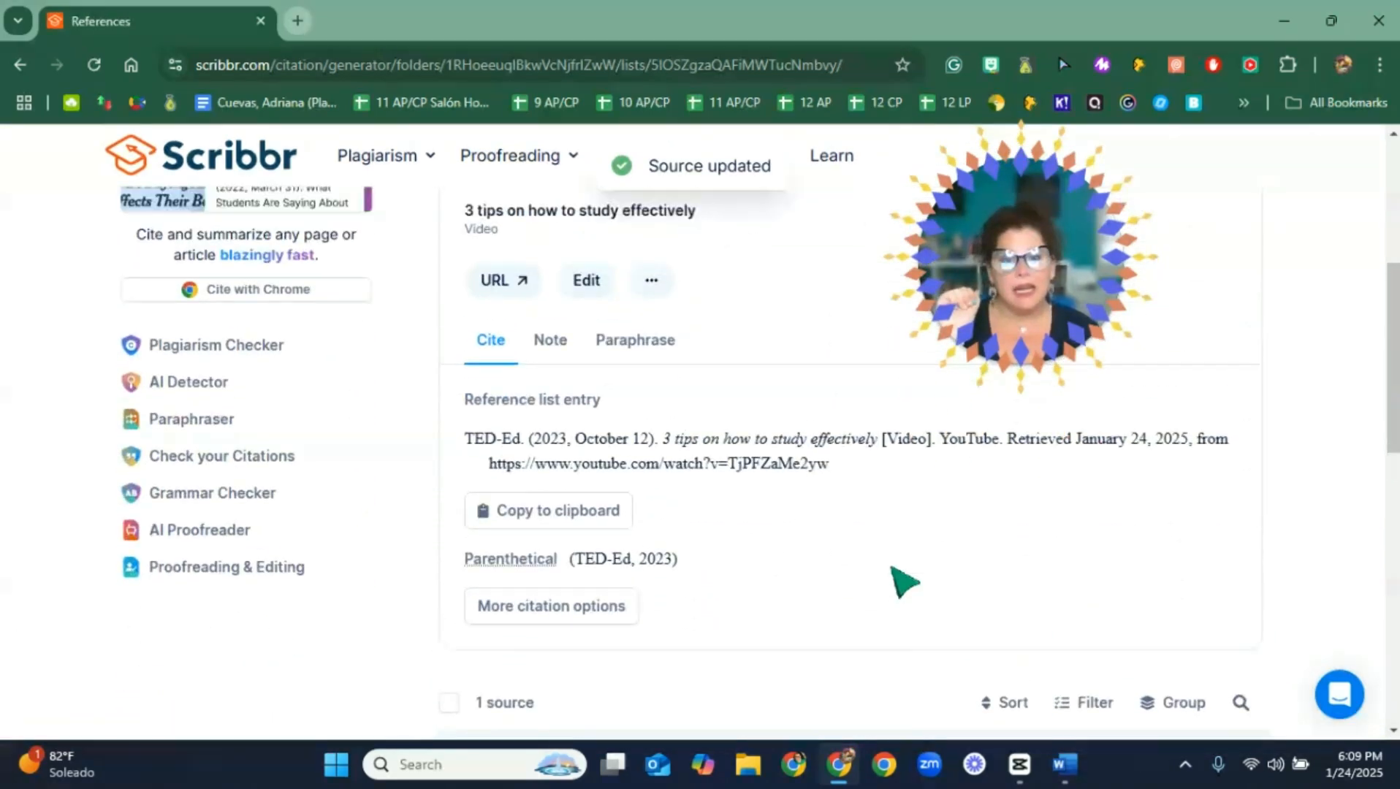
pyautogui.scroll(-3, 893, 569)
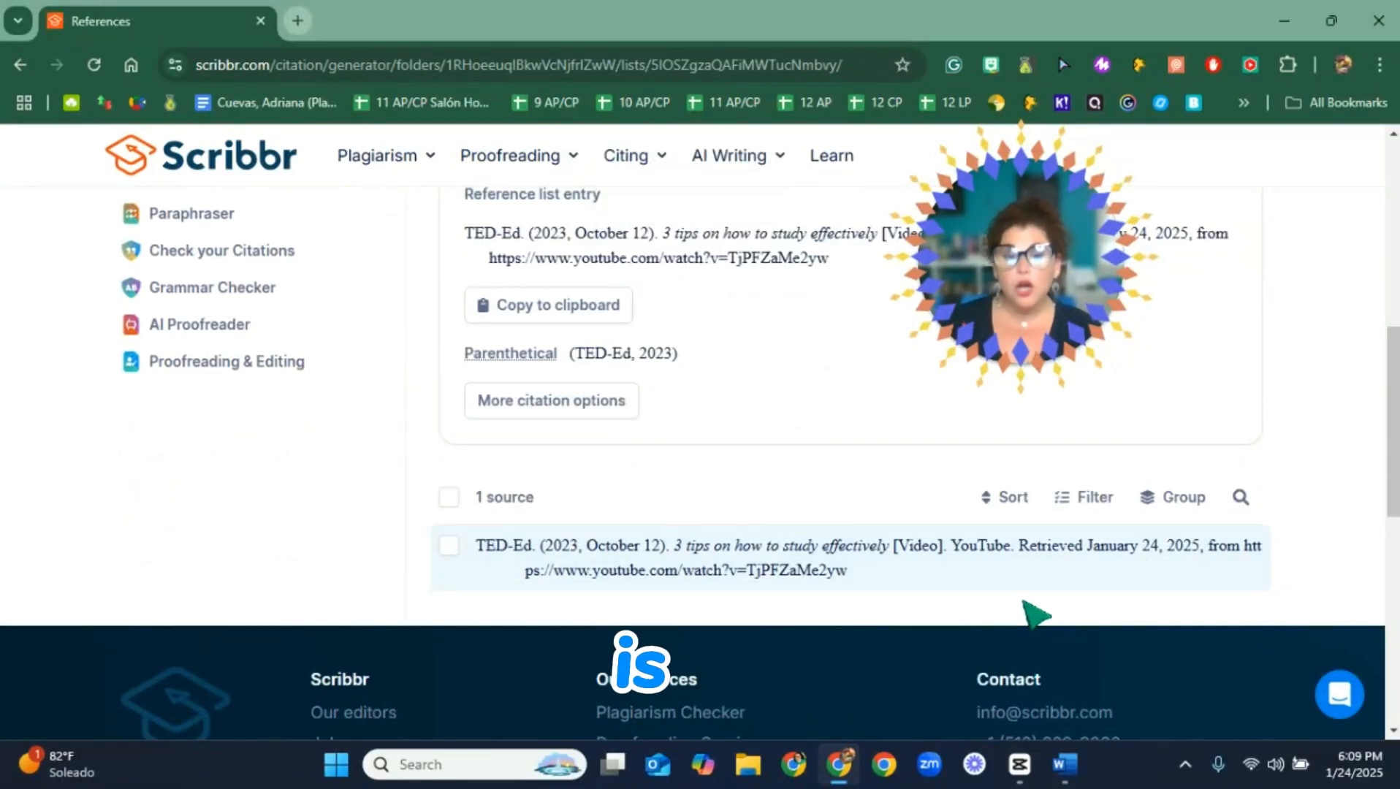
pyautogui.moveTo(503, 553)
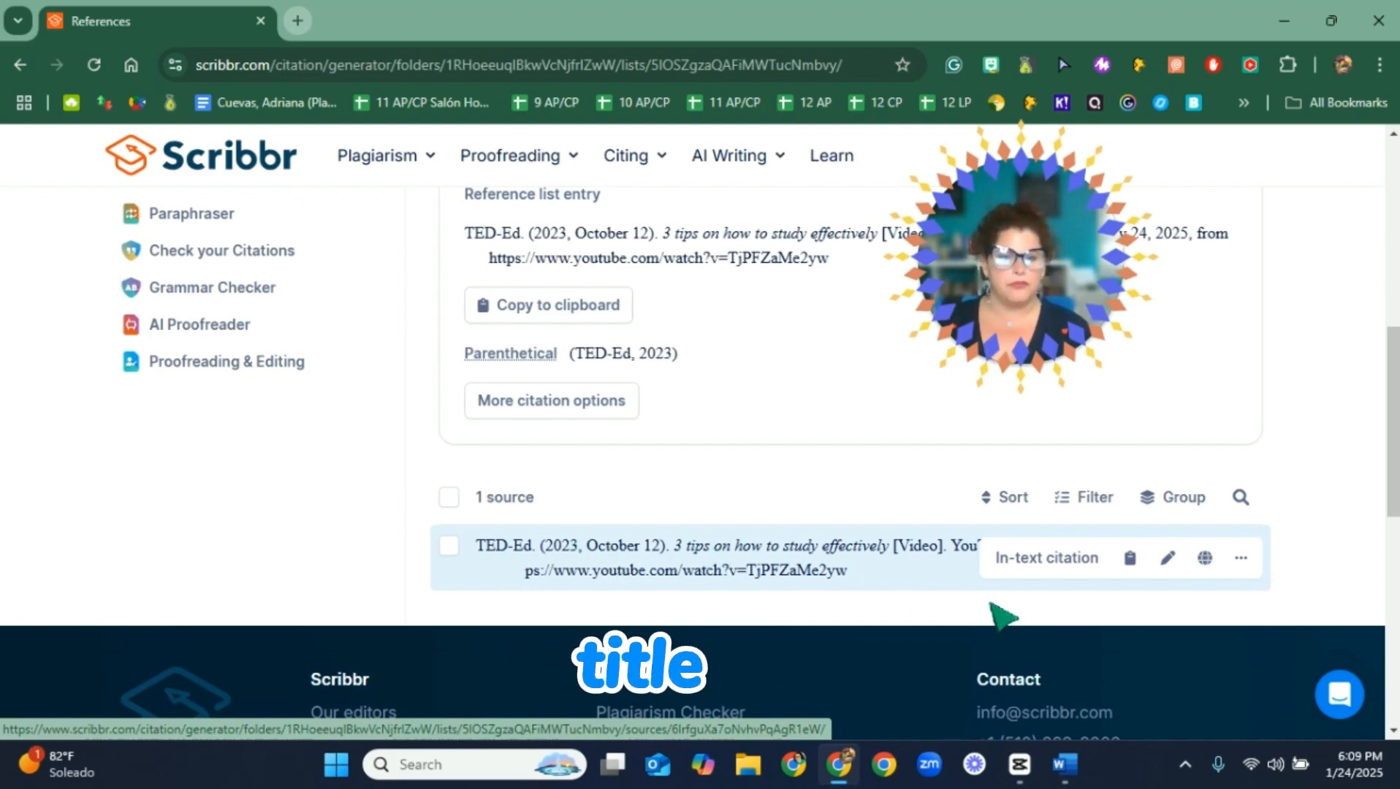
pyautogui.moveTo(919, 565)
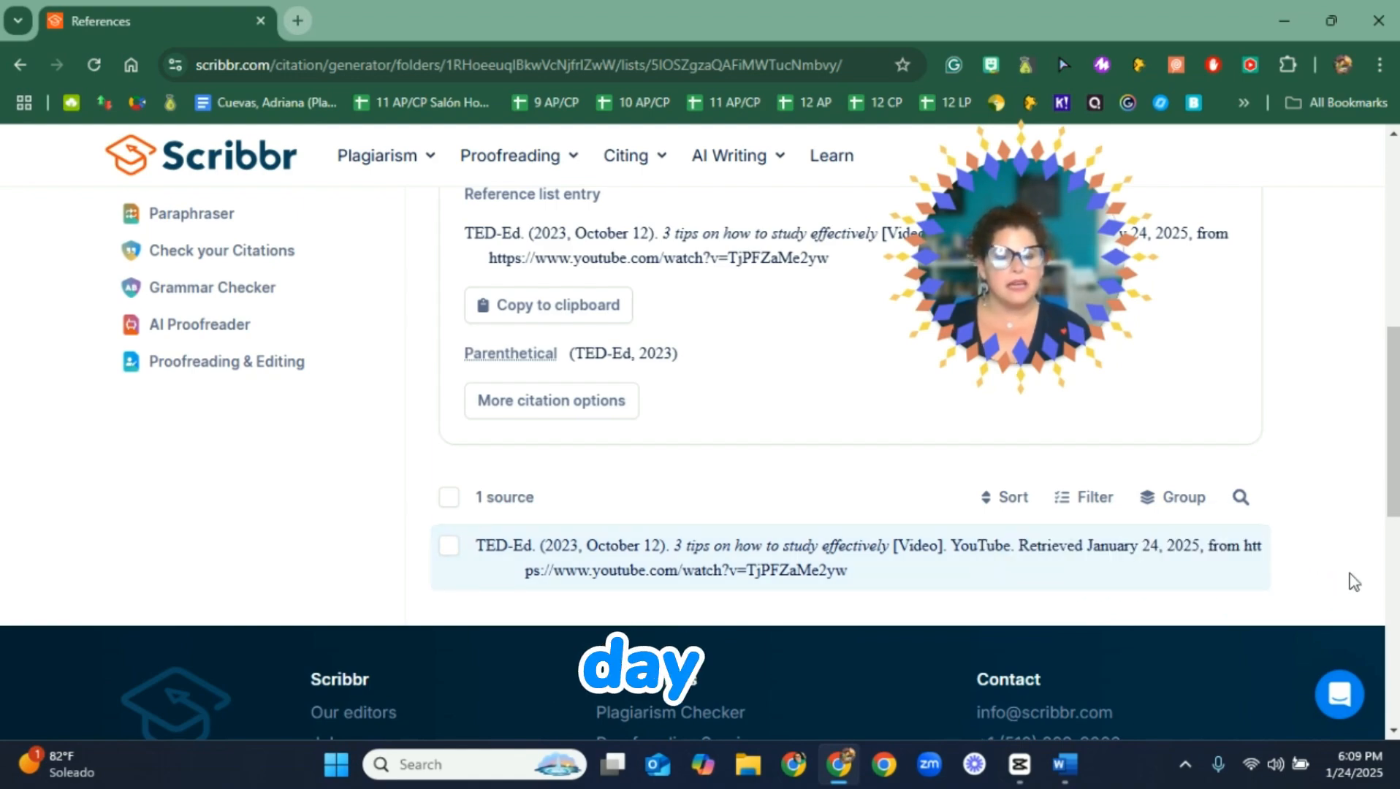
pyautogui.moveTo(984, 579)
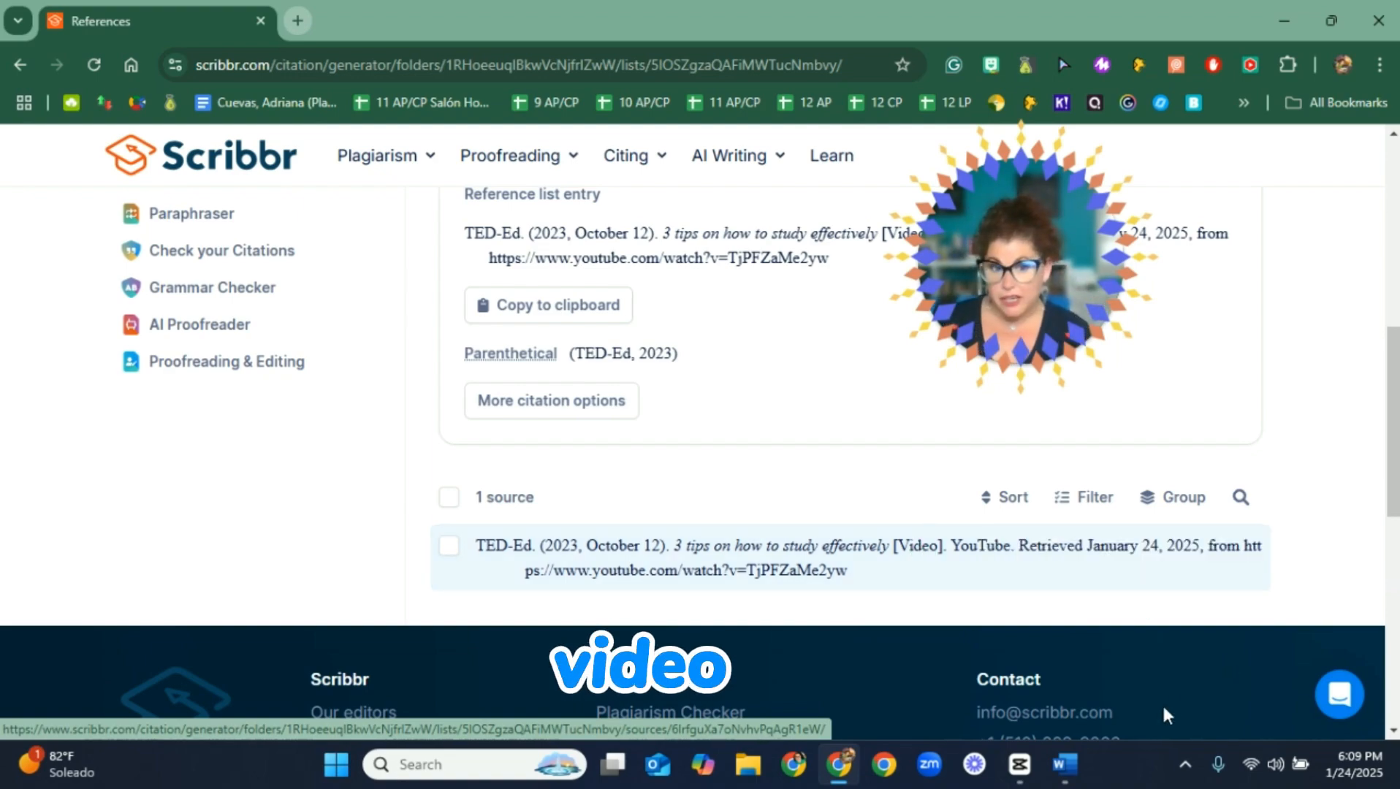
pyautogui.click(1073, 769)
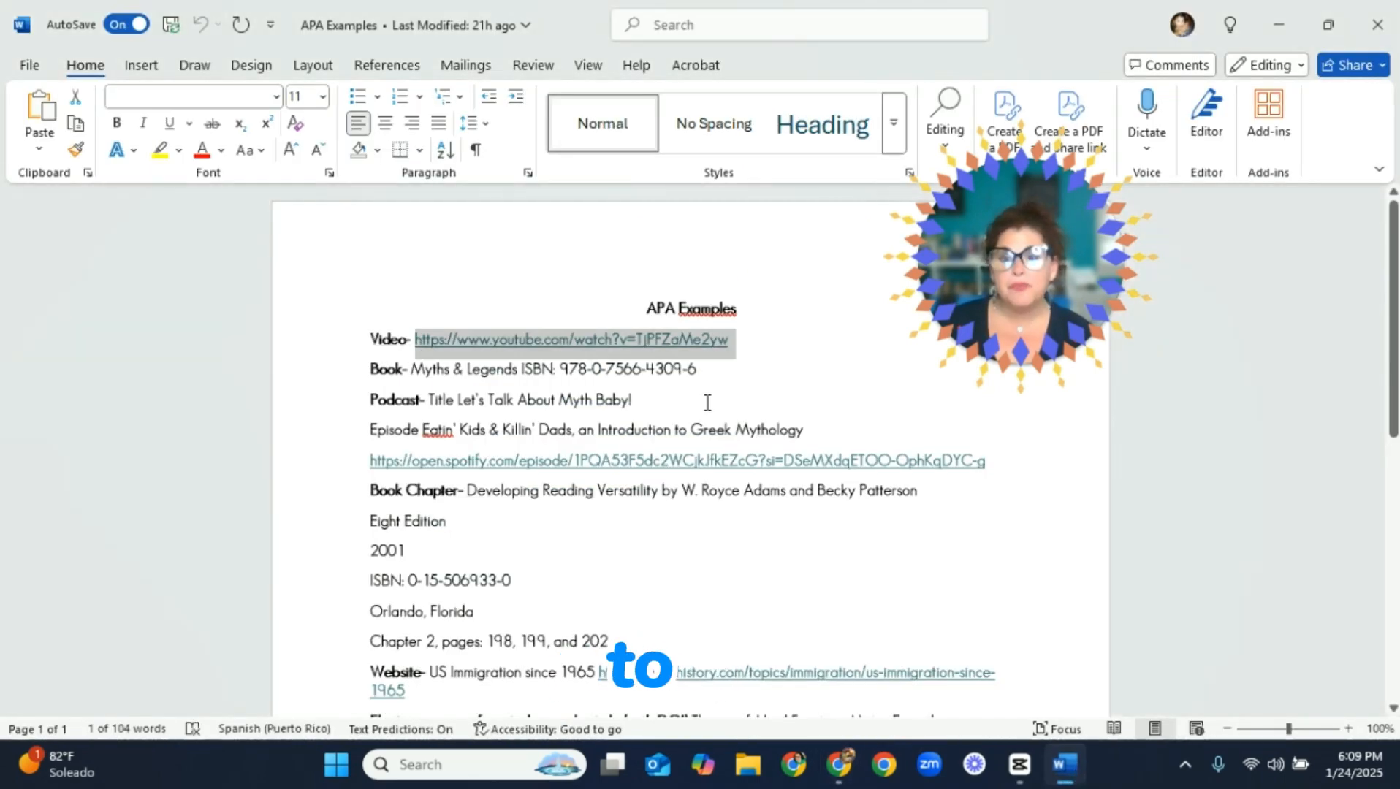
pyautogui.click(728, 379)
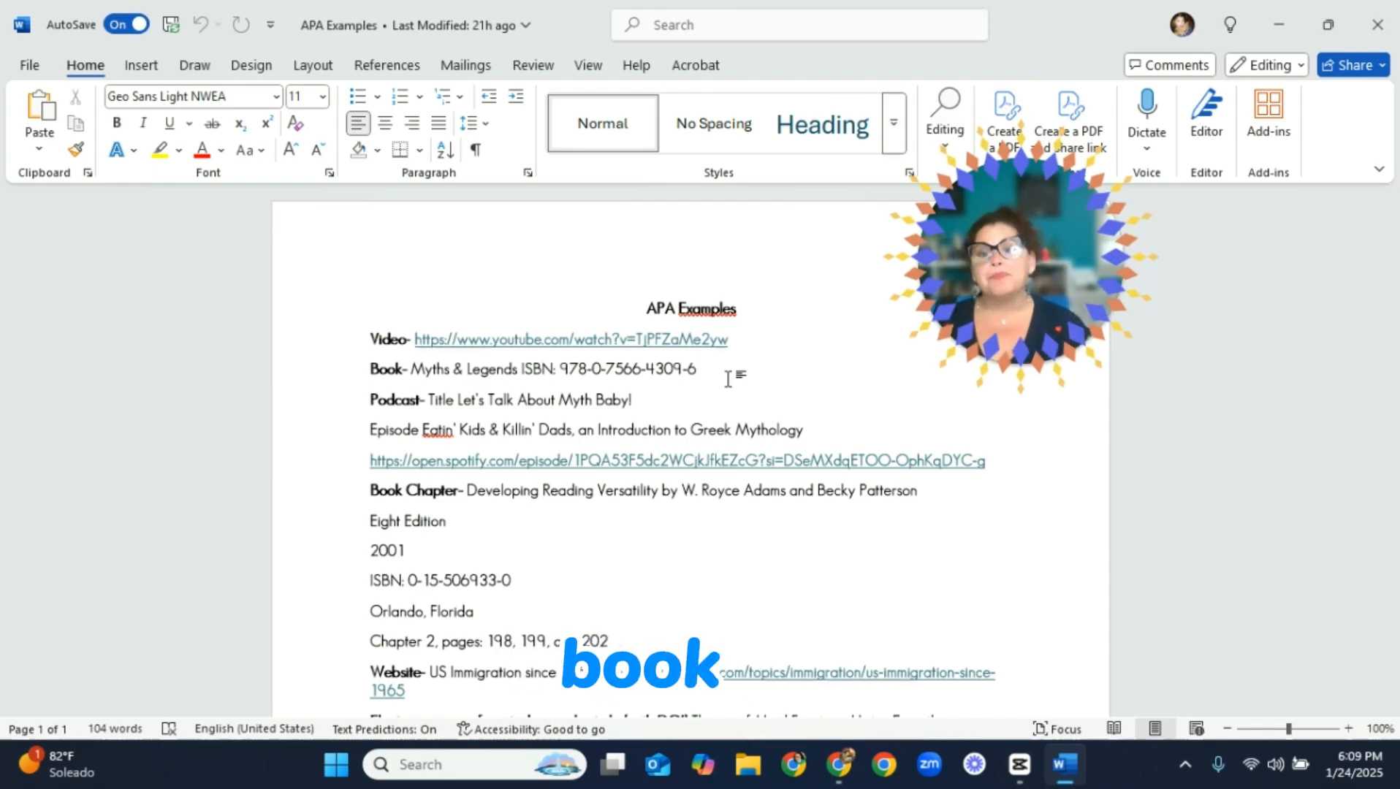
pyautogui.moveTo(681, 364); pyautogui.dragTo(568, 371)
pyautogui.hotkey('ctrl', 'c')
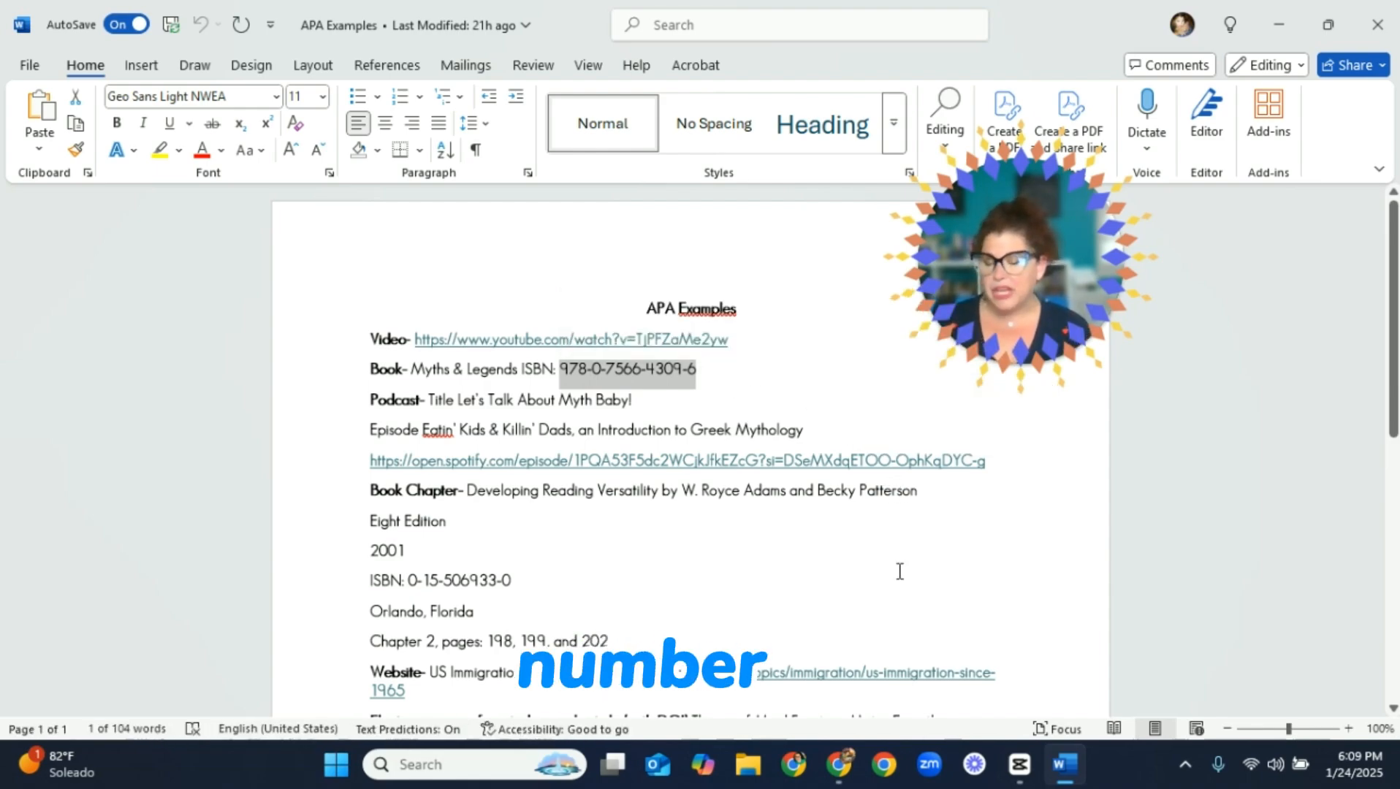
pyautogui.click(839, 764)
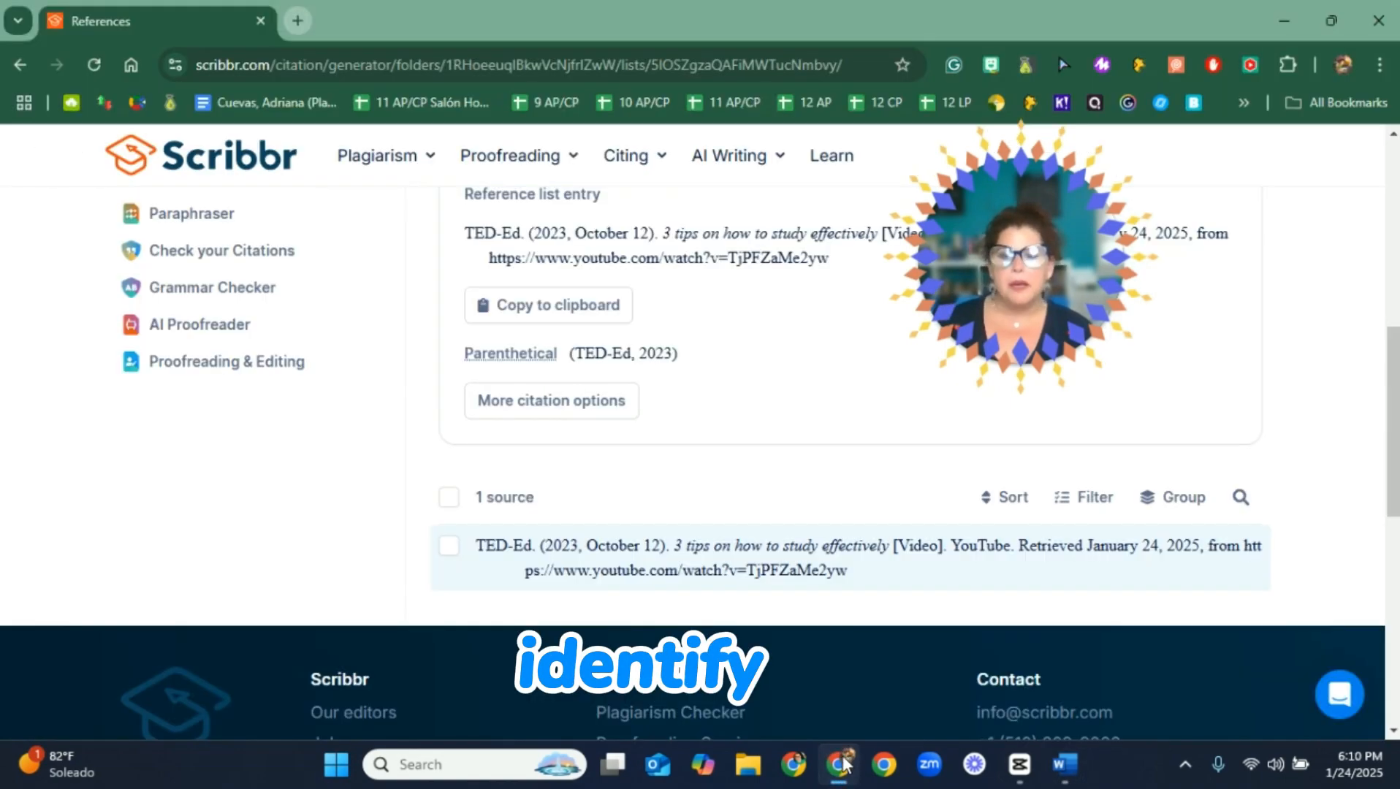
pyautogui.scroll(7, 723, 543)
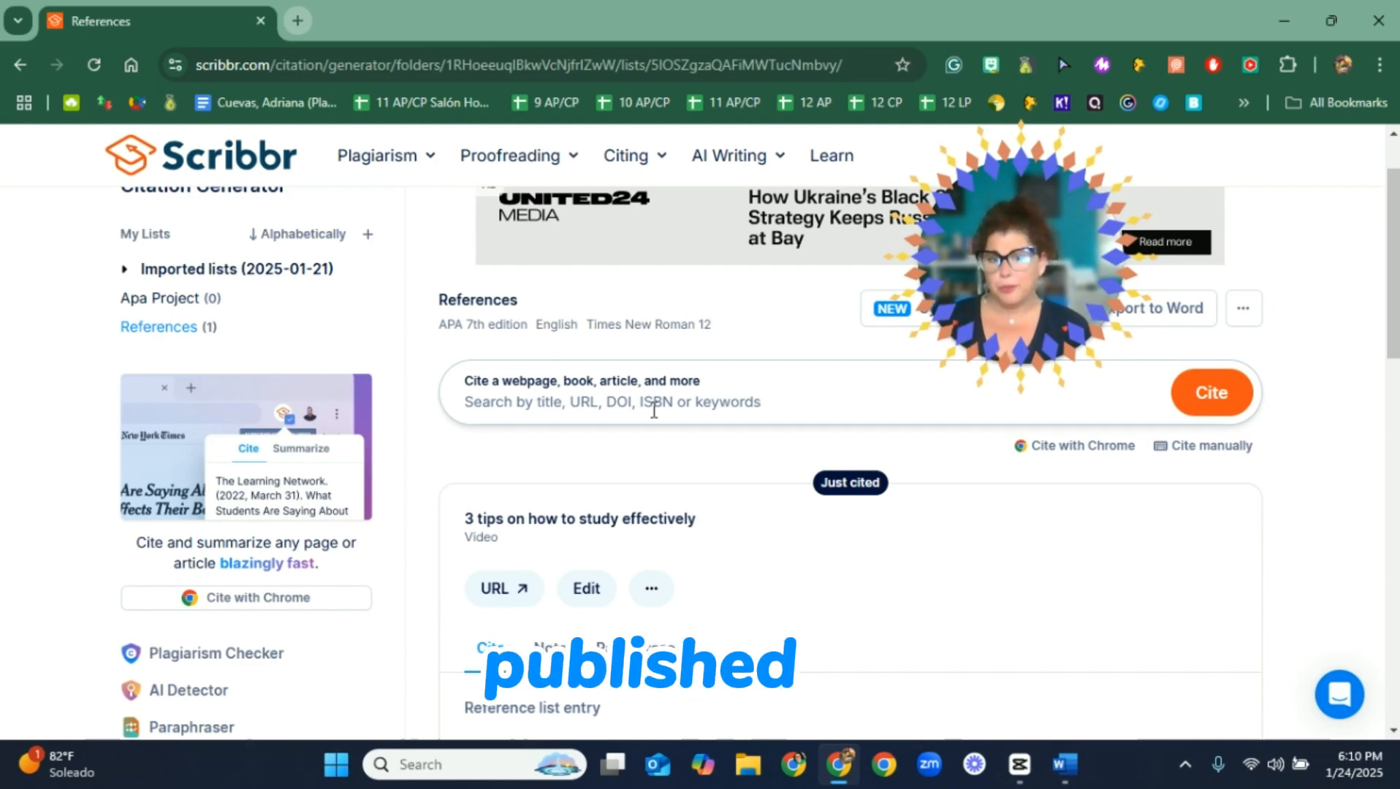
pyautogui.hotkey('ctrl', 'v')
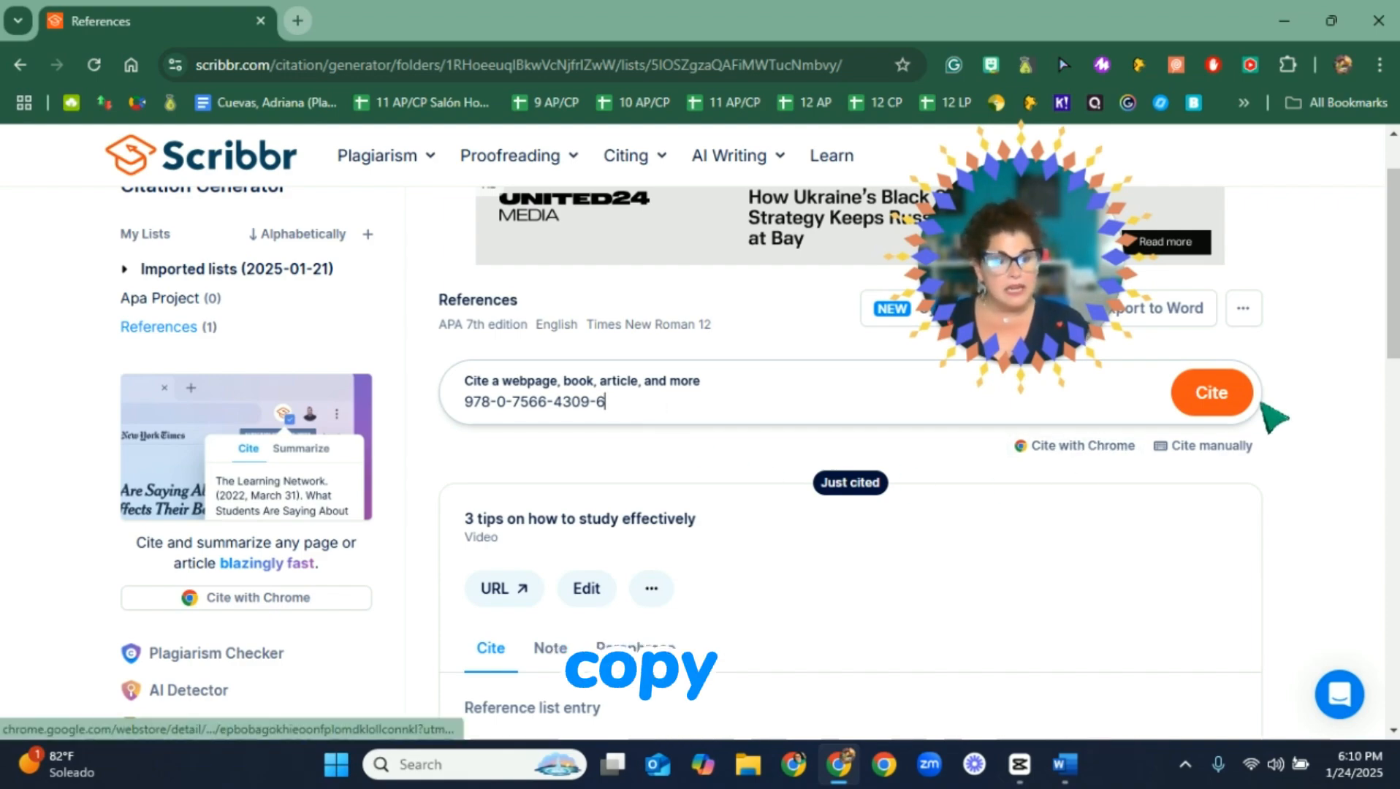
pyautogui.click(1236, 402)
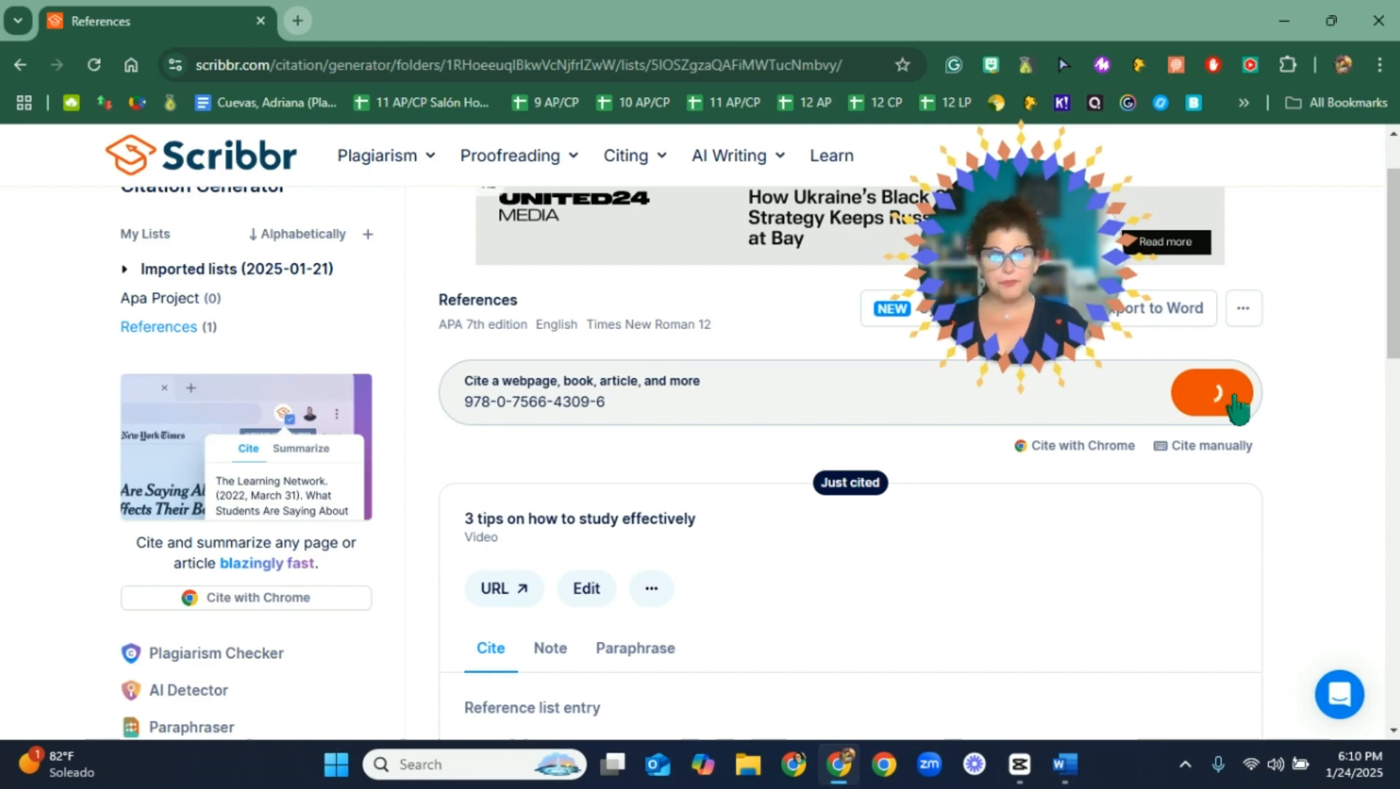
# Examine the newly cited Myths and Legends book, checking its reference entry, in-text citations, and place in the source list.
pyautogui.scroll(-3, 811, 468)
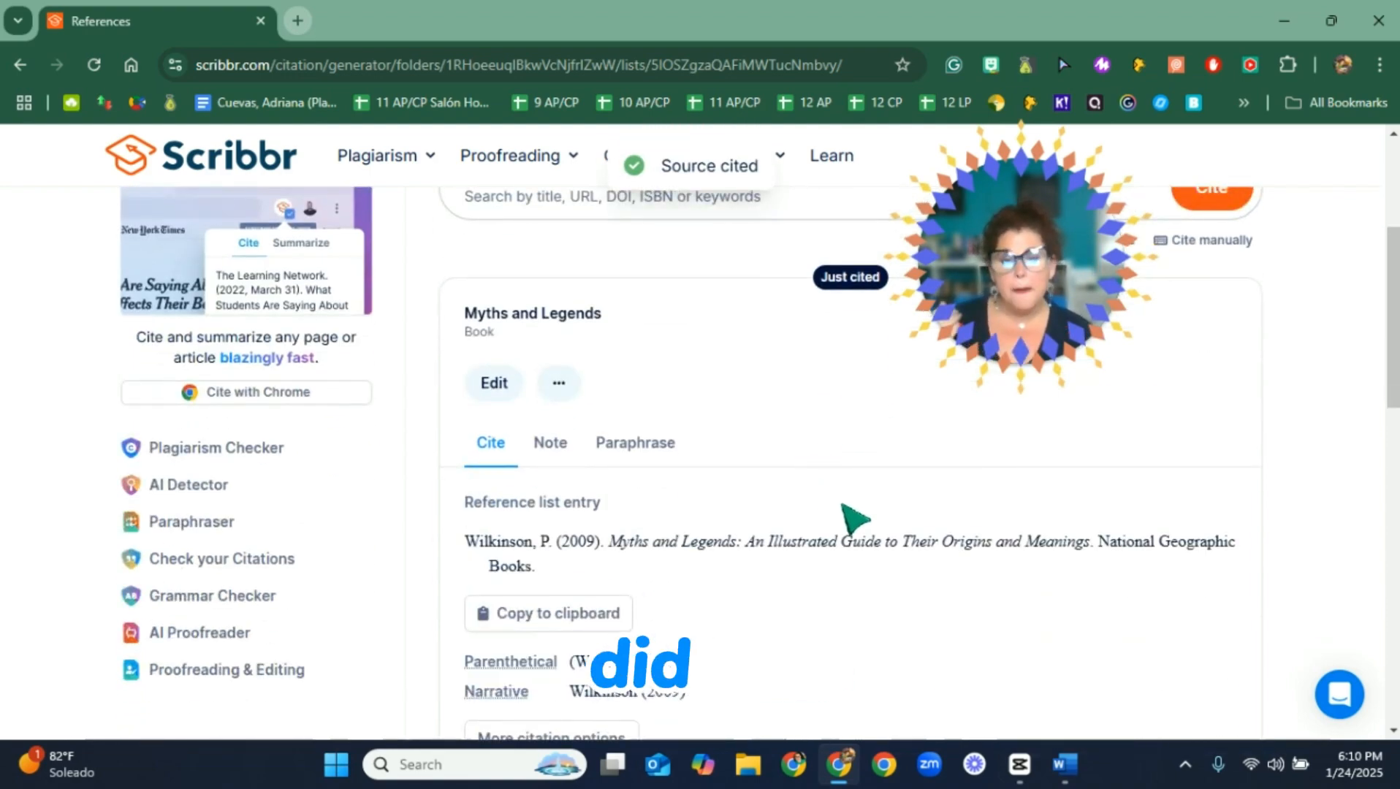
pyautogui.scroll(-2, 840, 504)
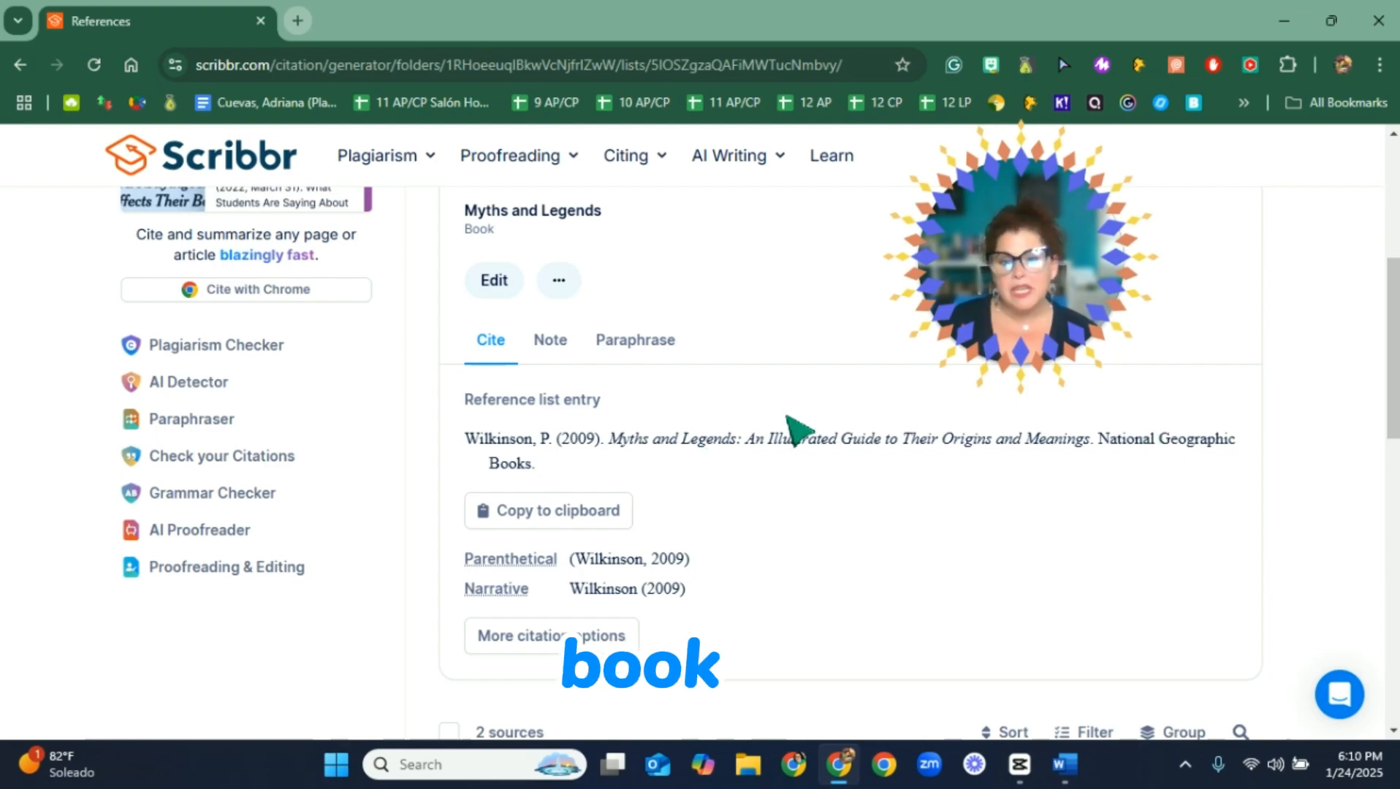
pyautogui.scroll(-3, 790, 428)
pyautogui.scroll(-2, 812, 440)
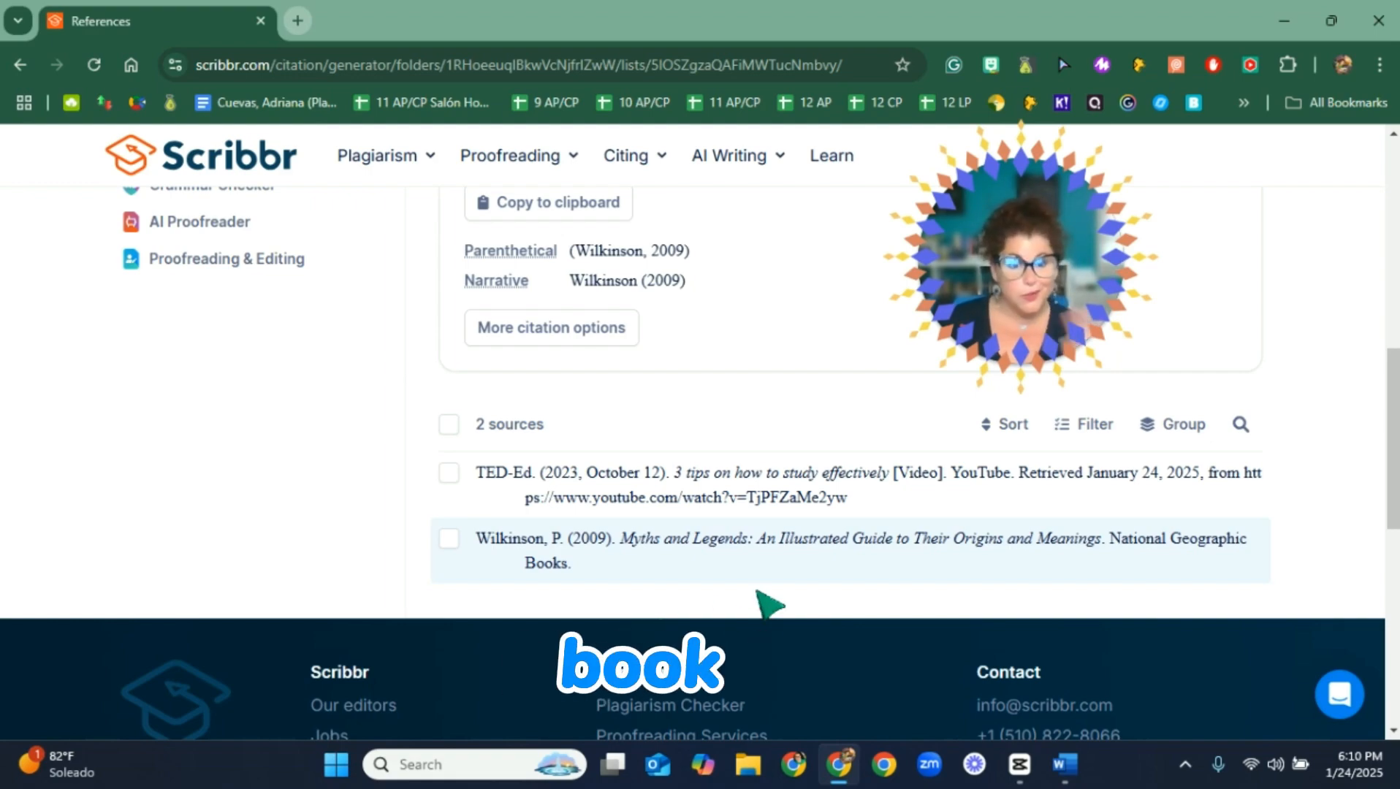
pyautogui.scroll(5, 766, 601)
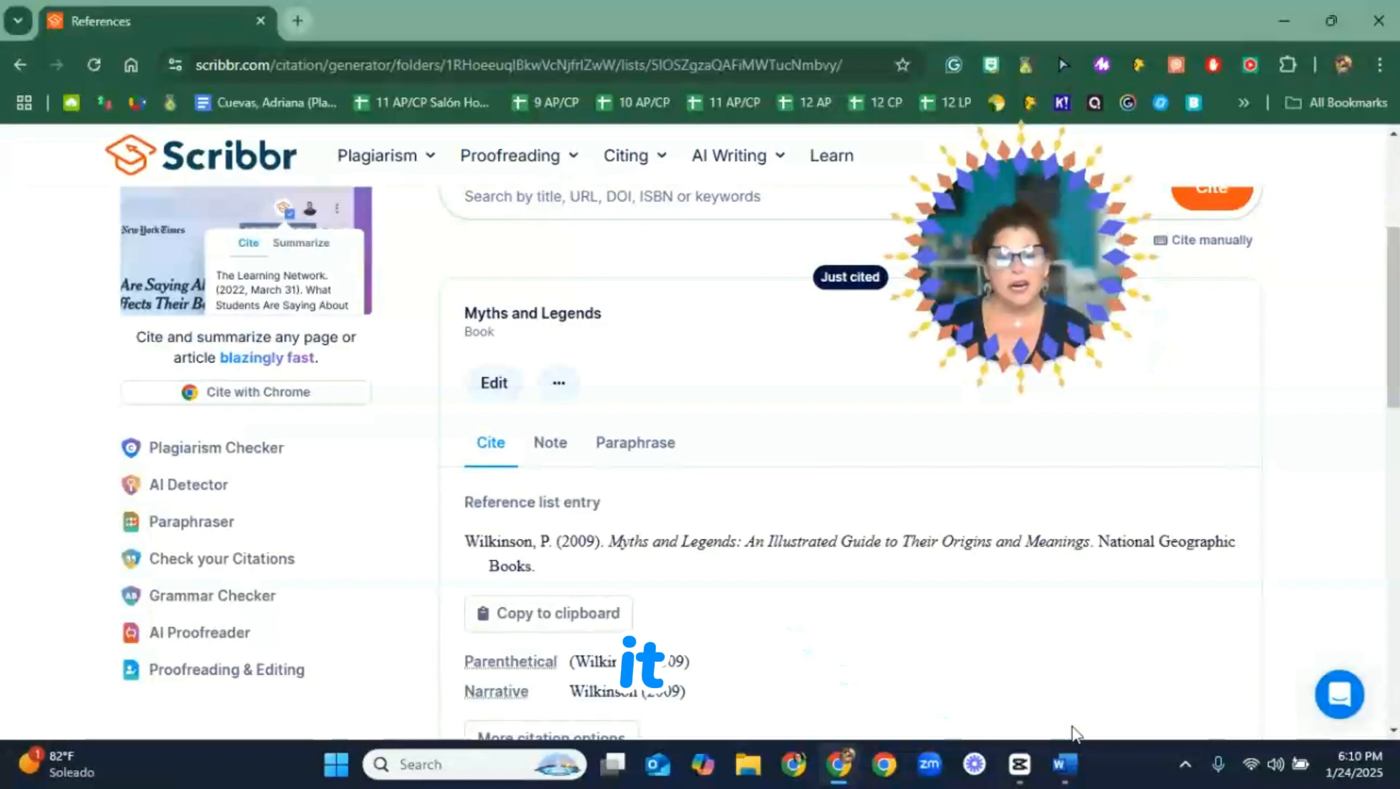
# Switch to the APA Examples document in Word and copy the podcast episode's Spotify link.
pyautogui.click(1062, 764)
pyautogui.scroll(-1, 263, 269)
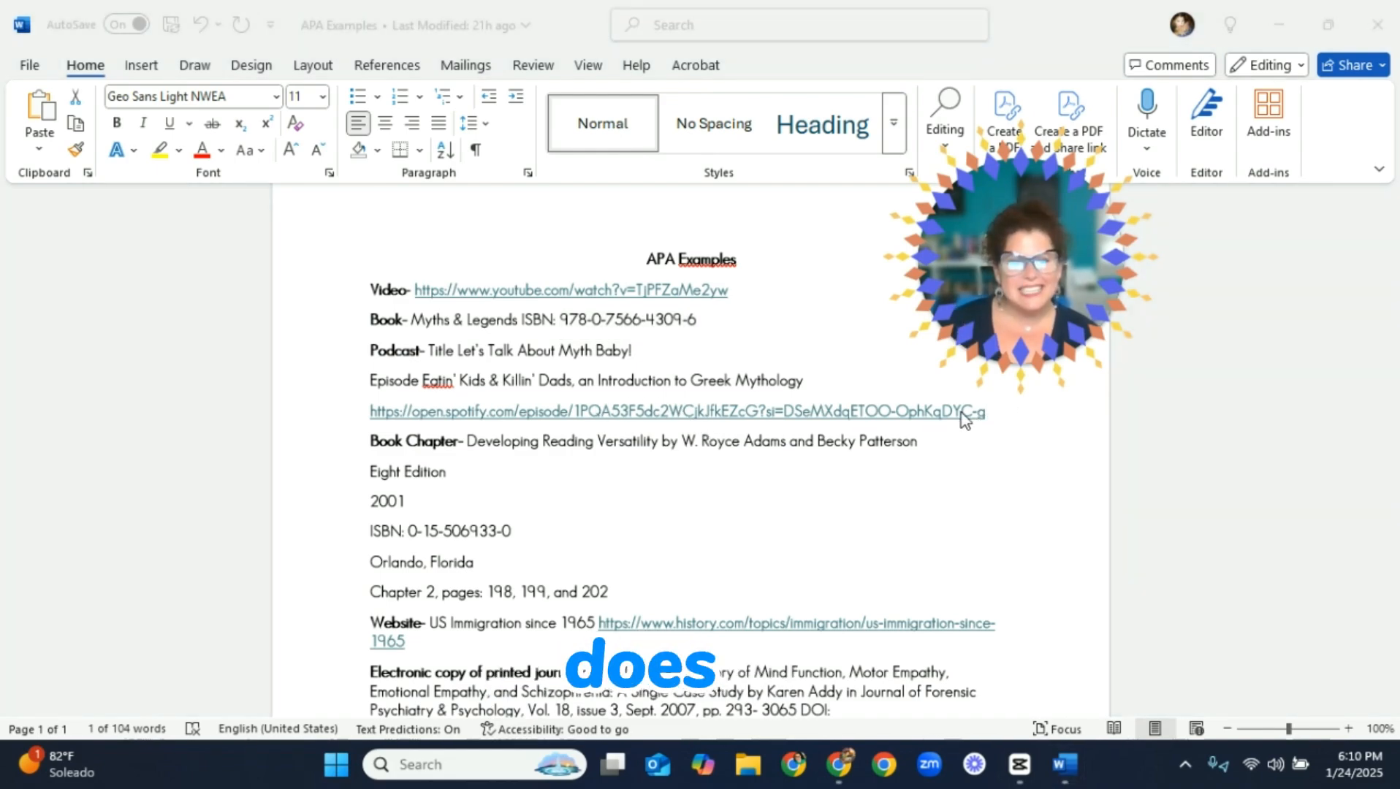
pyautogui.click(423, 476)
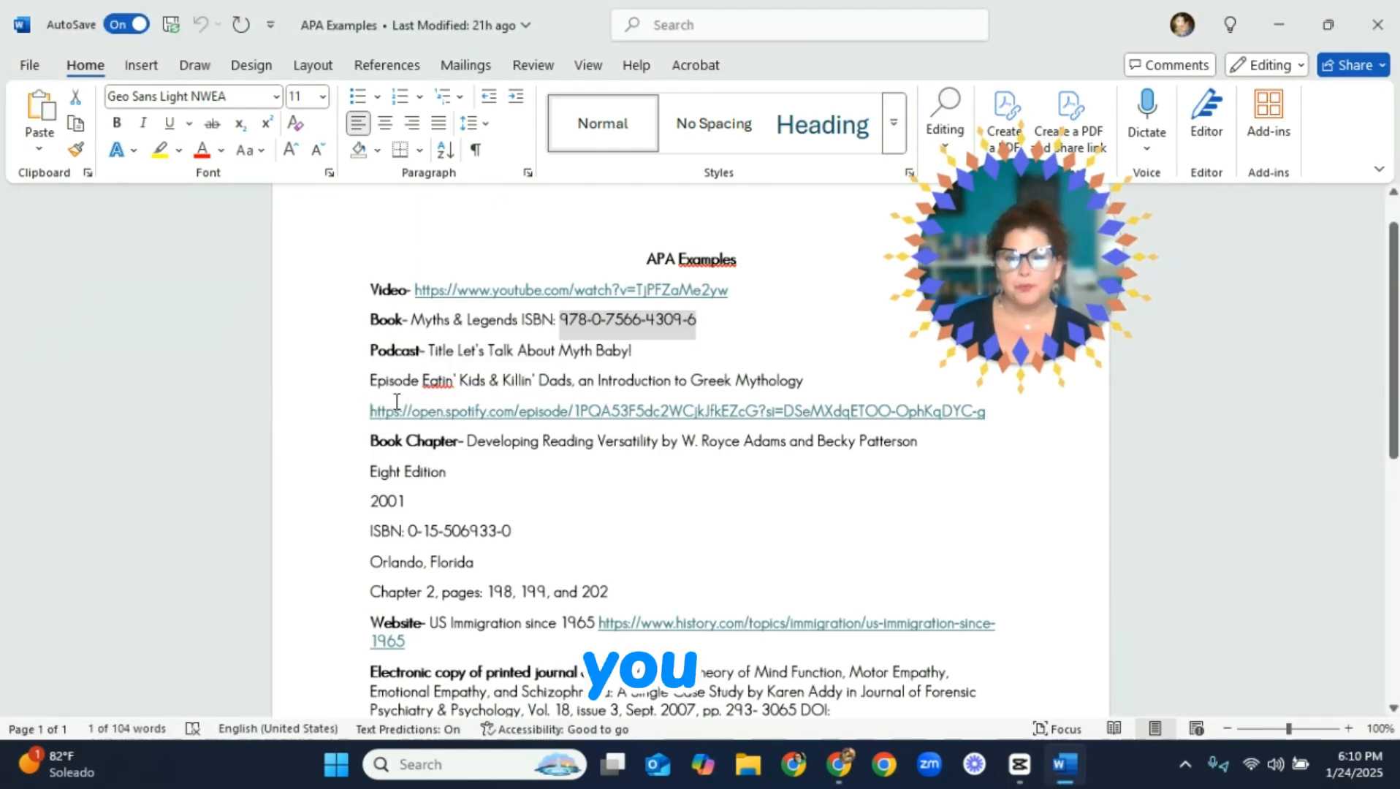
pyautogui.moveTo(729, 412); pyautogui.dragTo(370, 413)
pyautogui.hotkey('ctrl', 'c')
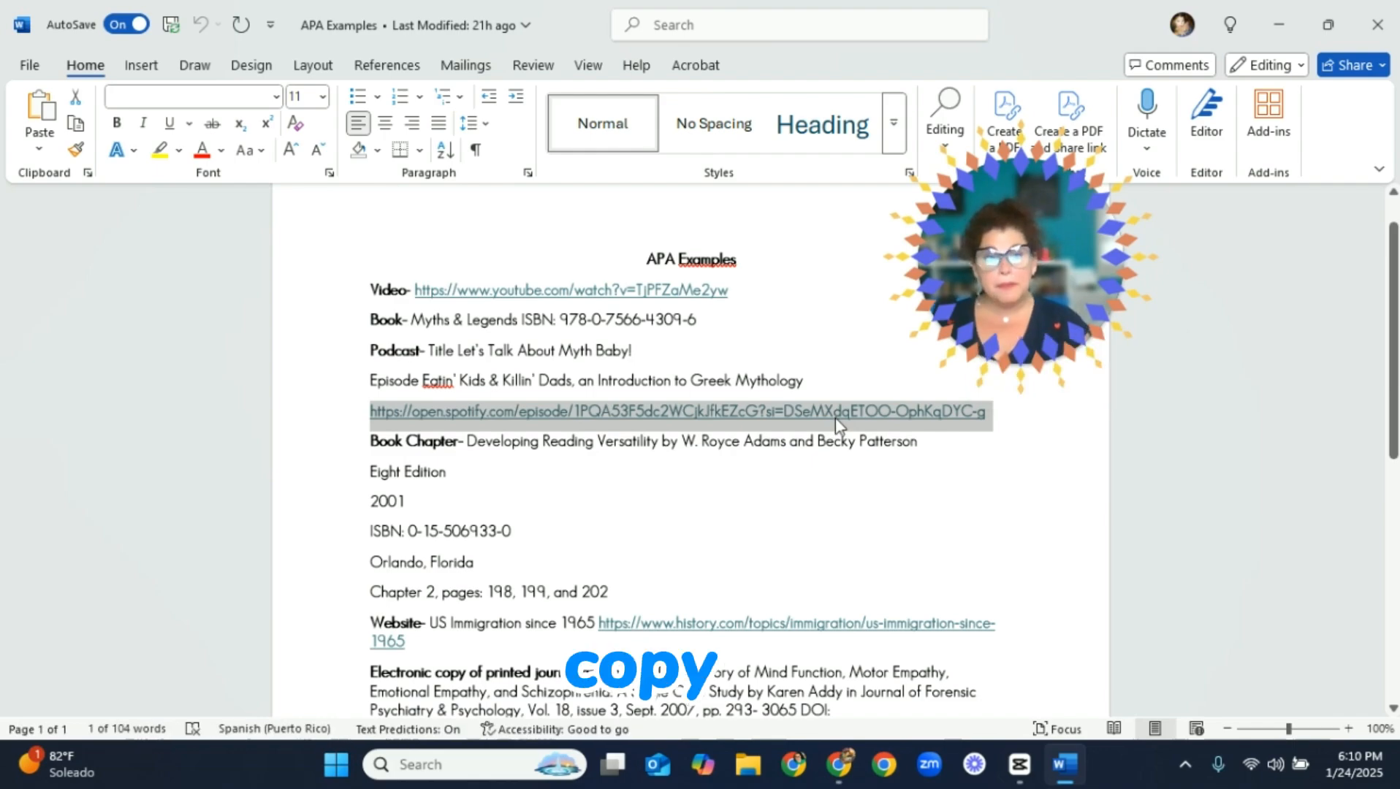
# Return to Scribbr in Chrome and cite the copied Spotify episode link in the References list.
pyautogui.click(840, 768)
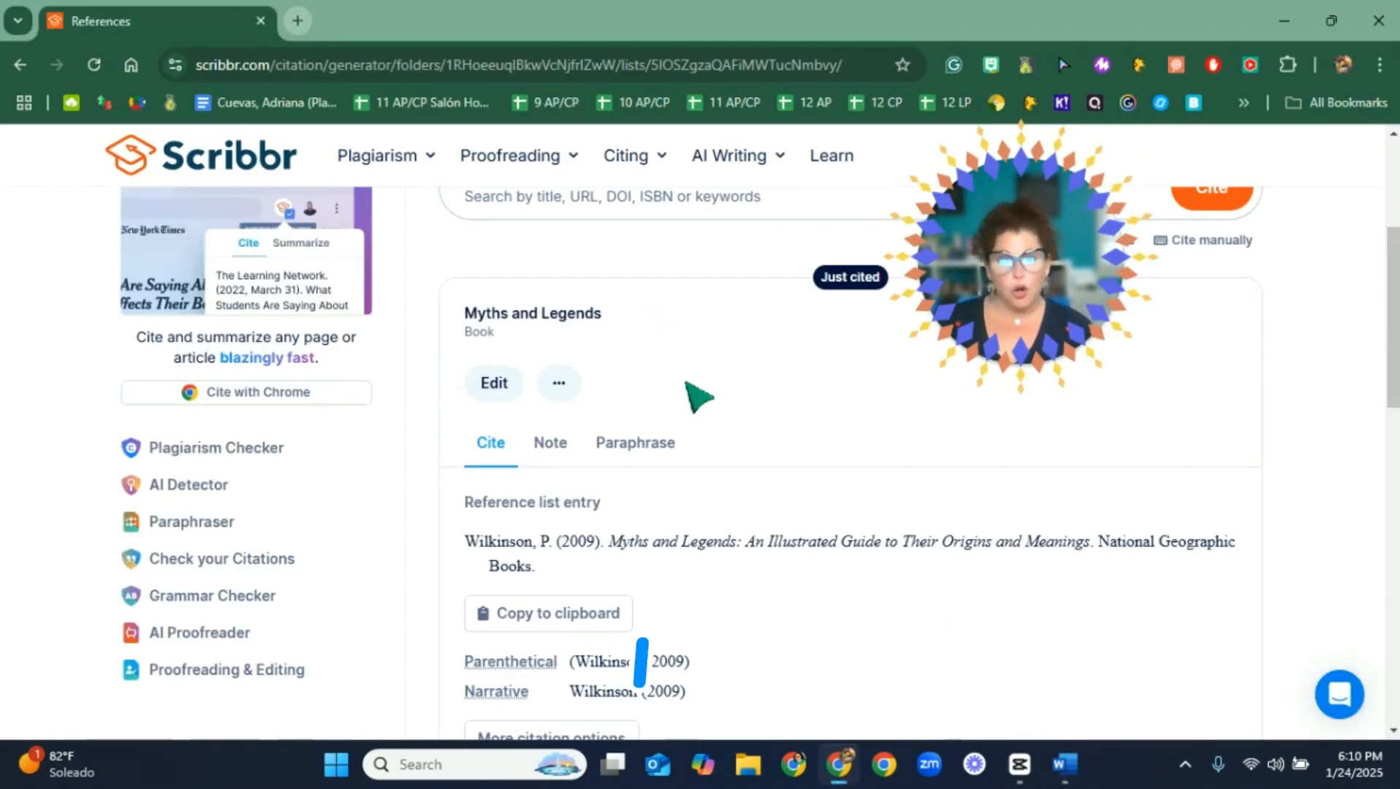
pyautogui.scroll(4, 680, 438)
pyautogui.click(633, 515)
pyautogui.hotkey('ctrl', 'v')
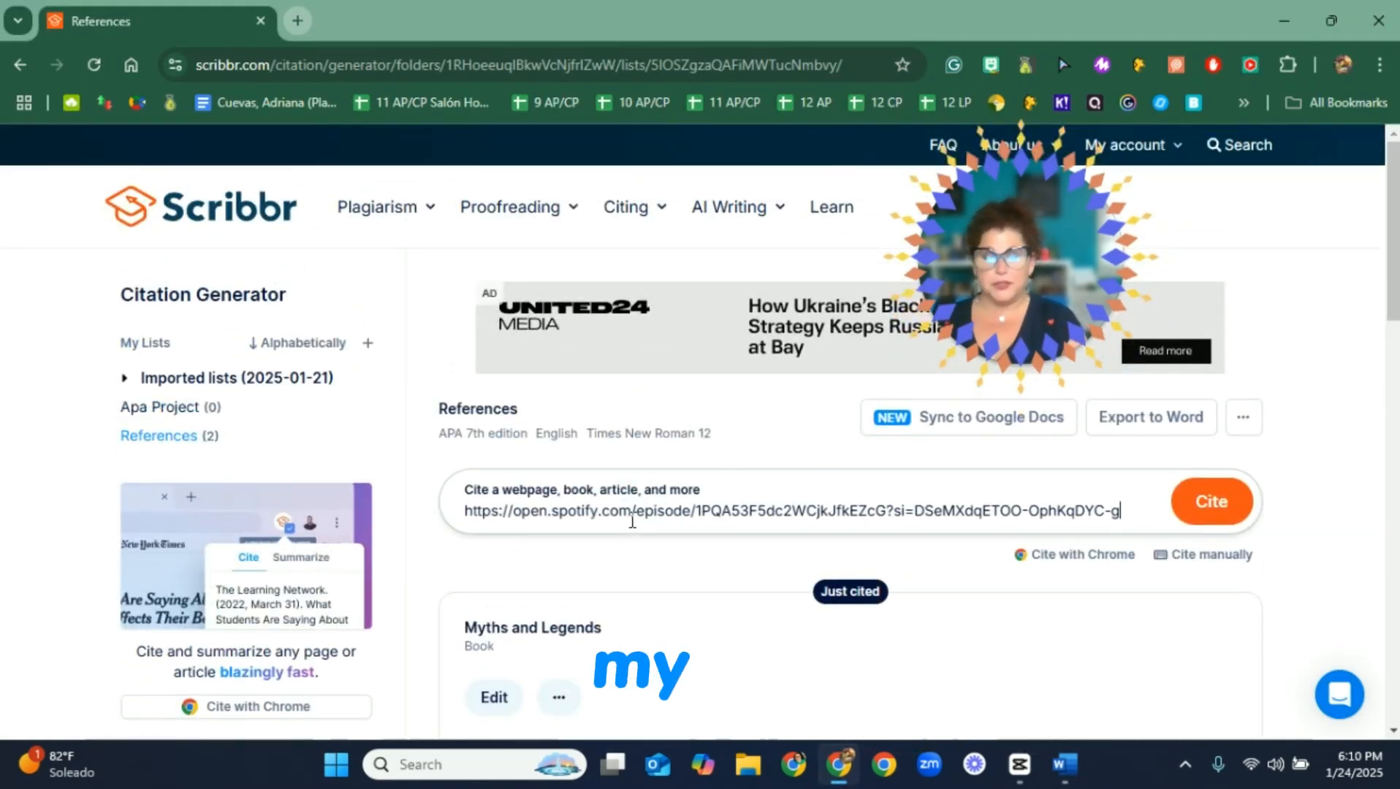
pyautogui.click(1213, 505)
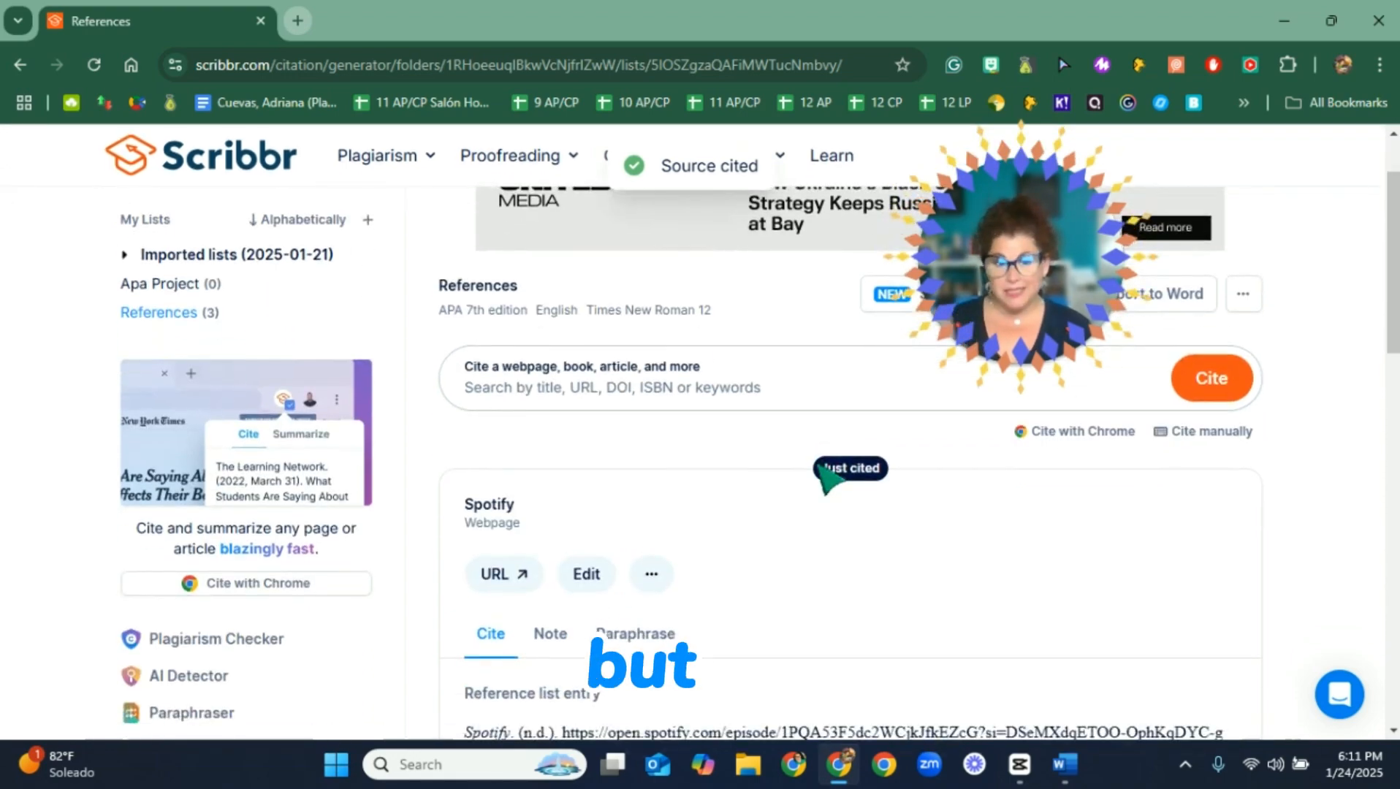
# Check the podcast details in Word, return to Scribbr in Chrome, and set the Spotify source's type to Podcast episode.
pyautogui.click(1067, 766)
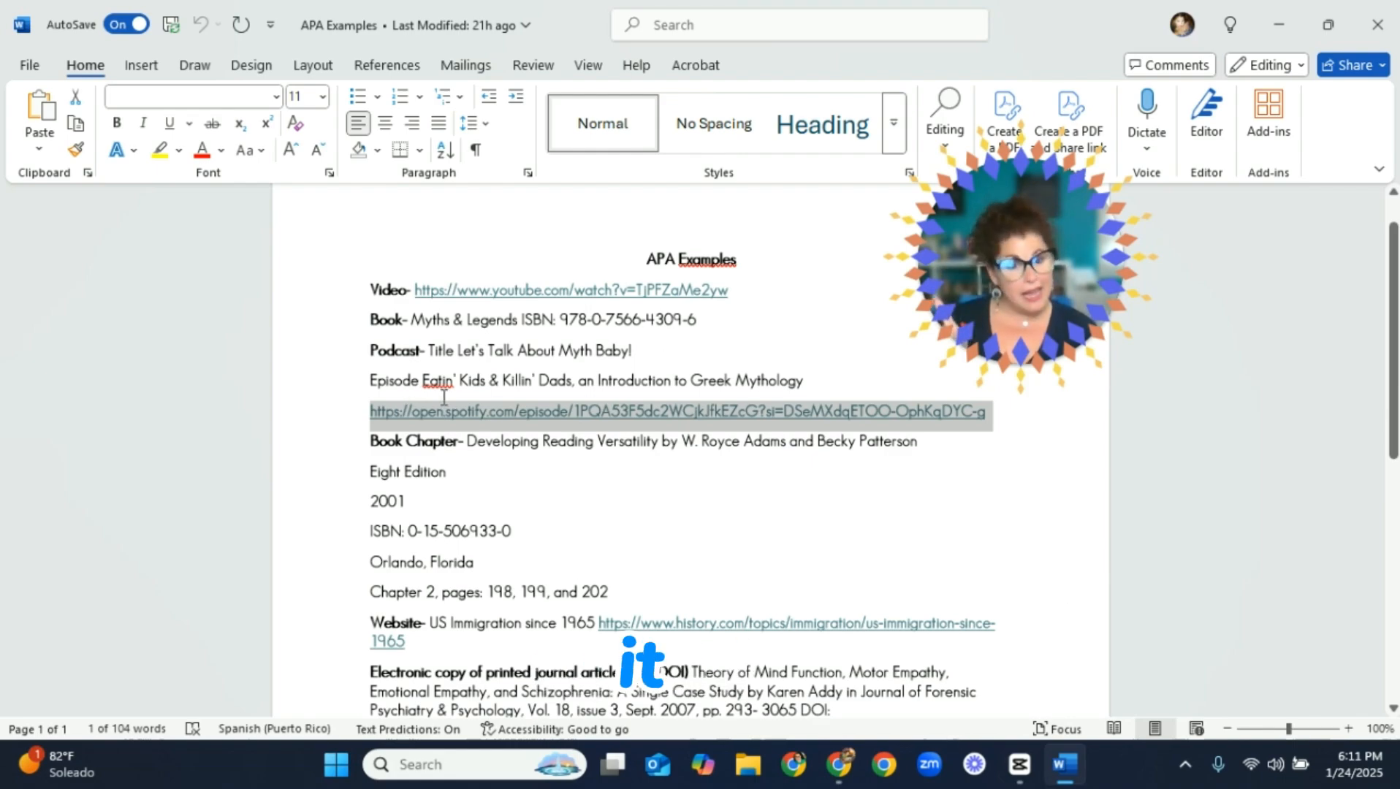
pyautogui.click(842, 767)
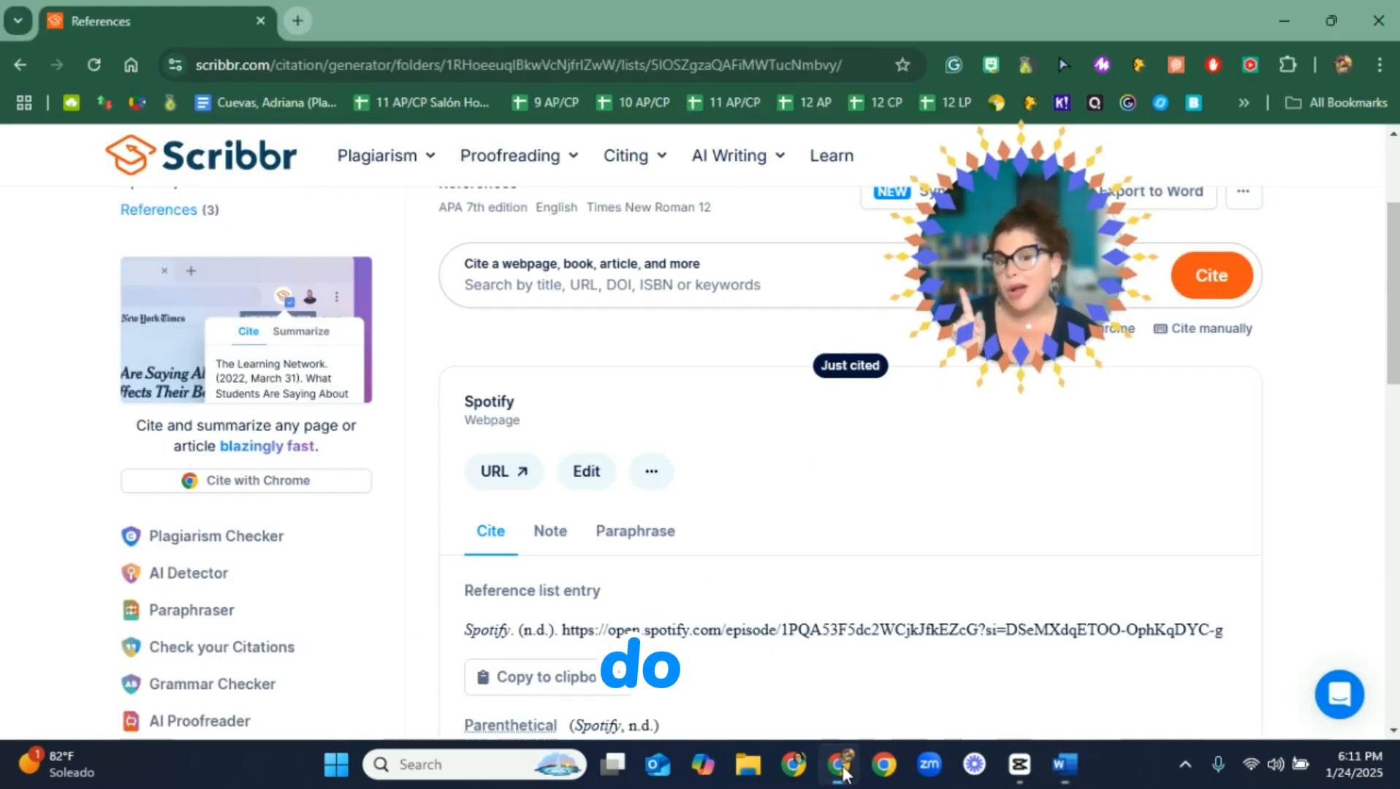
pyautogui.click(585, 473)
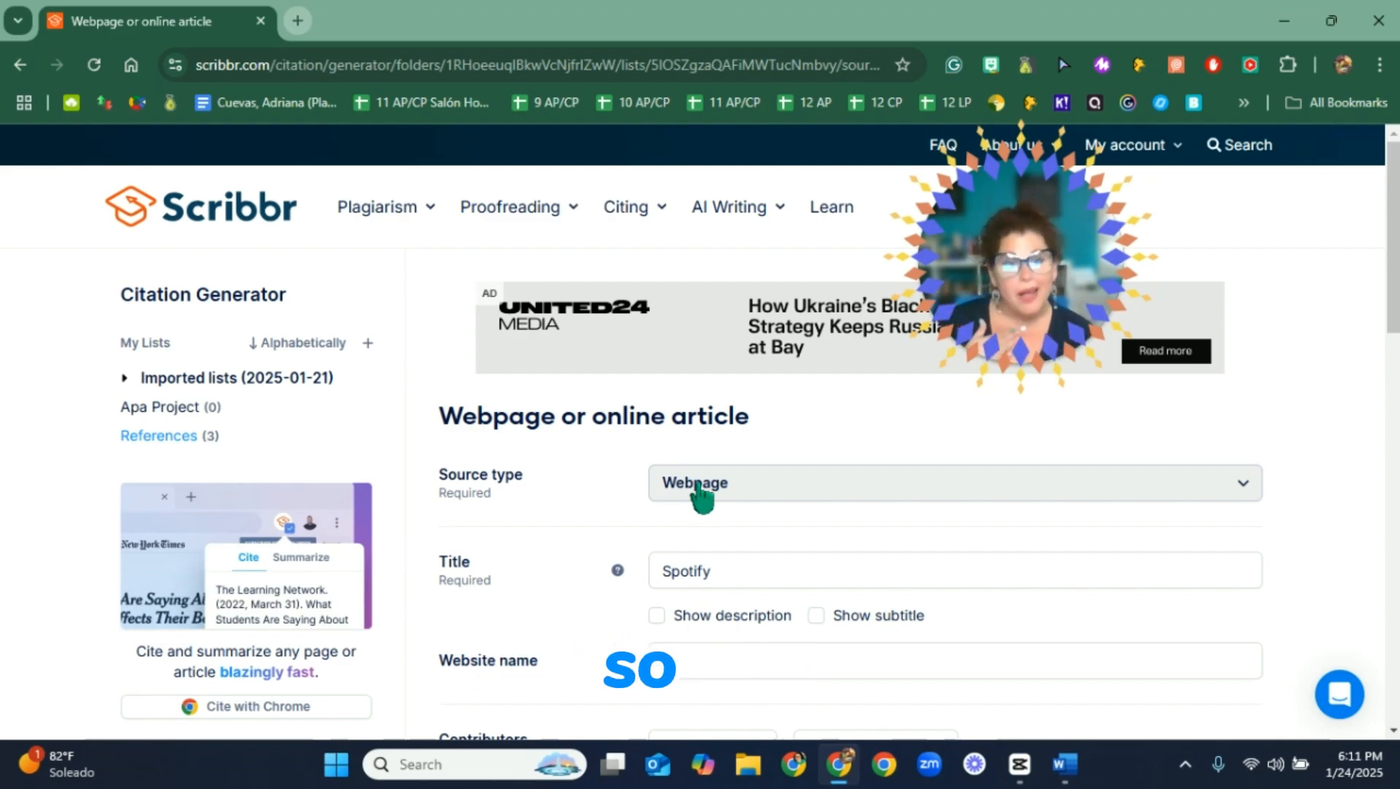
pyautogui.click(700, 487)
pyautogui.write('pod')
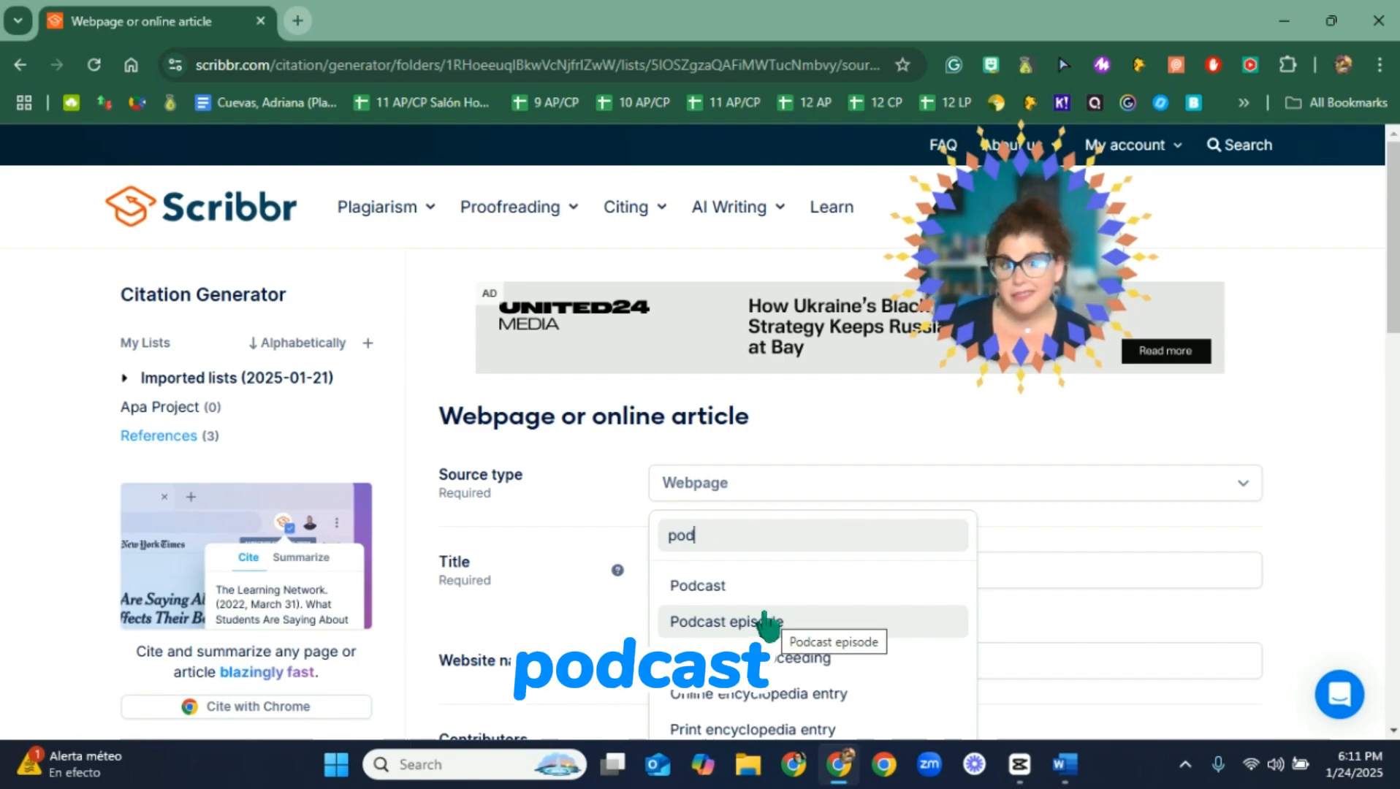
pyautogui.click(769, 621)
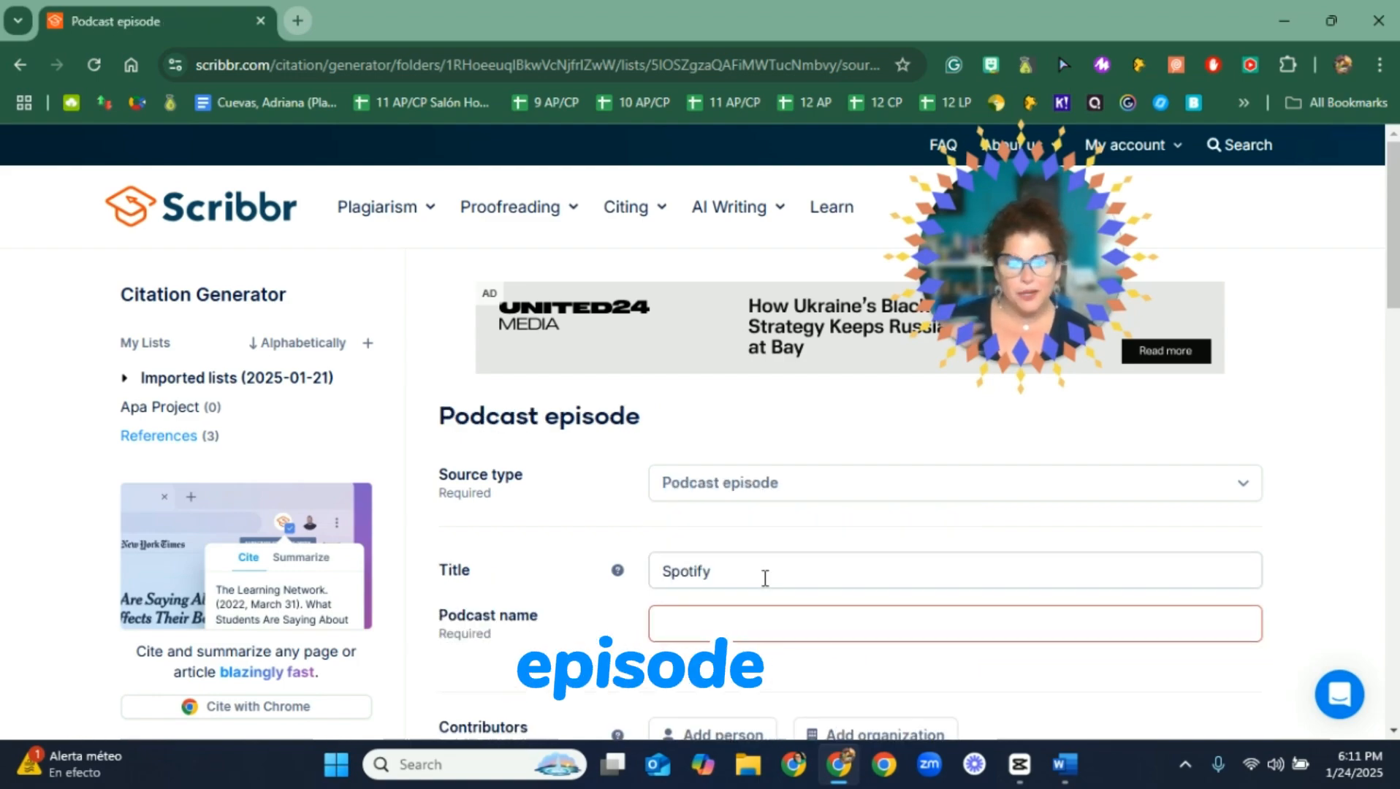
# Clear the source's title and copy the episode title "Eatin' Kids & Killin' Dads, an Introduction to Greek Mythology" from the Word document.
pyautogui.moveTo(764, 578); pyautogui.dragTo(652, 579)
pyautogui.press('BackSpace')
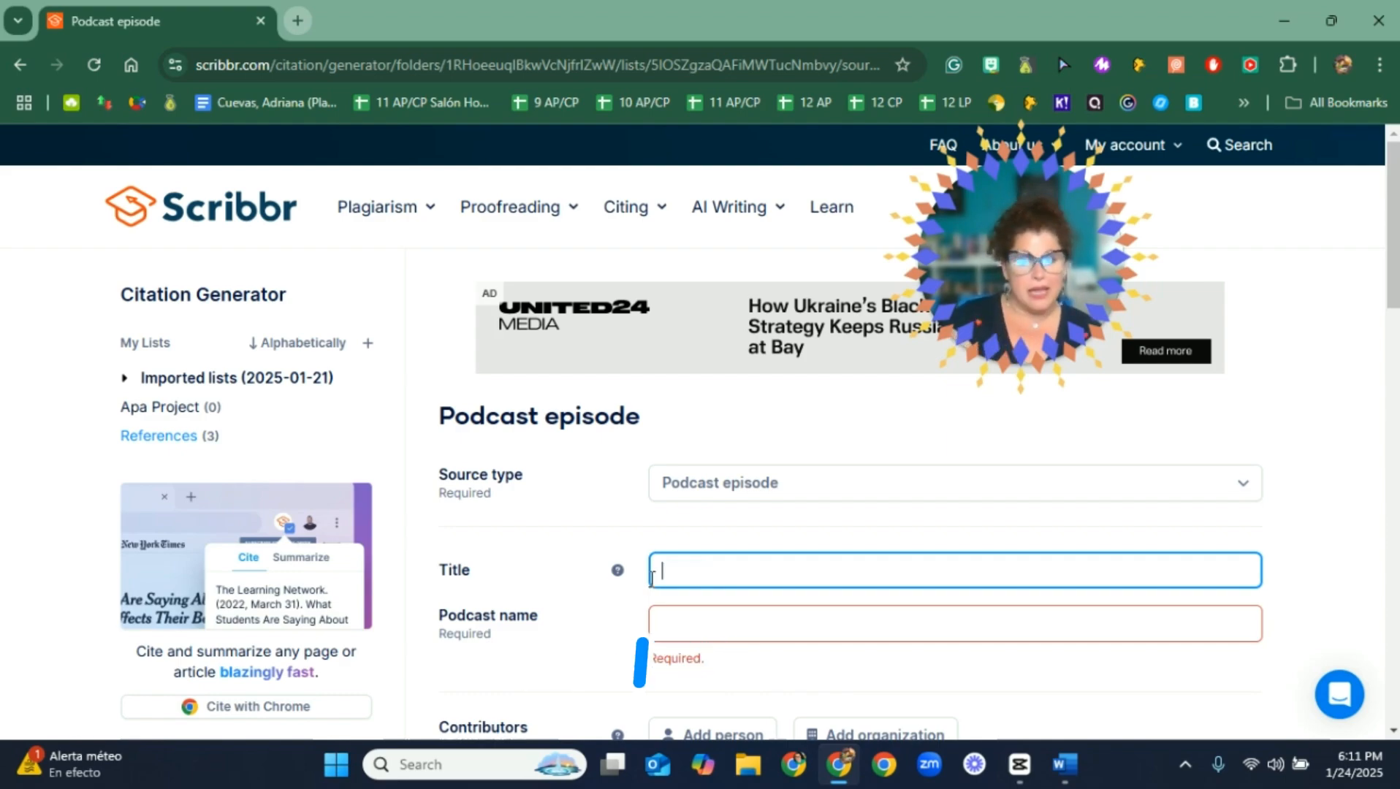
pyautogui.click(1065, 765)
pyautogui.click(532, 394)
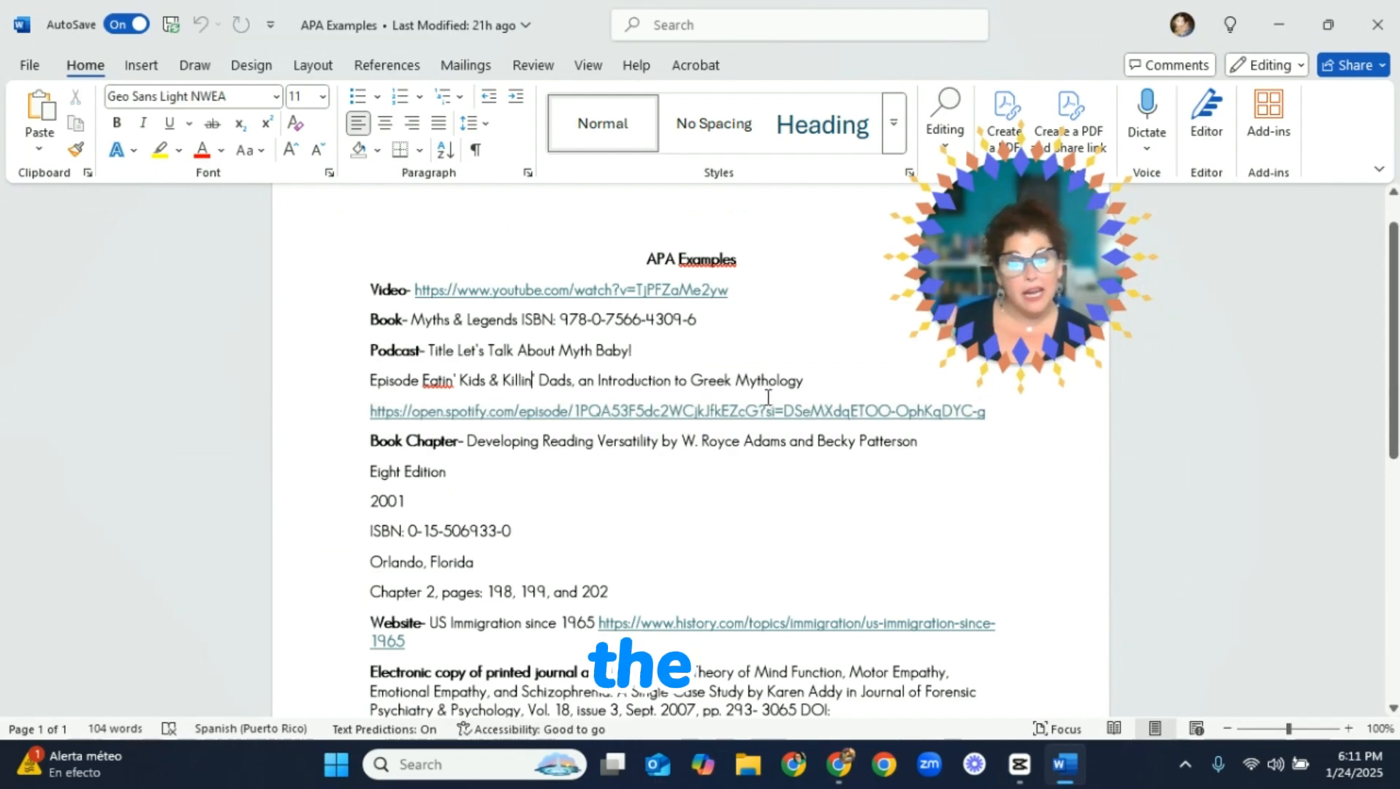
pyautogui.moveTo(808, 378); pyautogui.dragTo(435, 375)
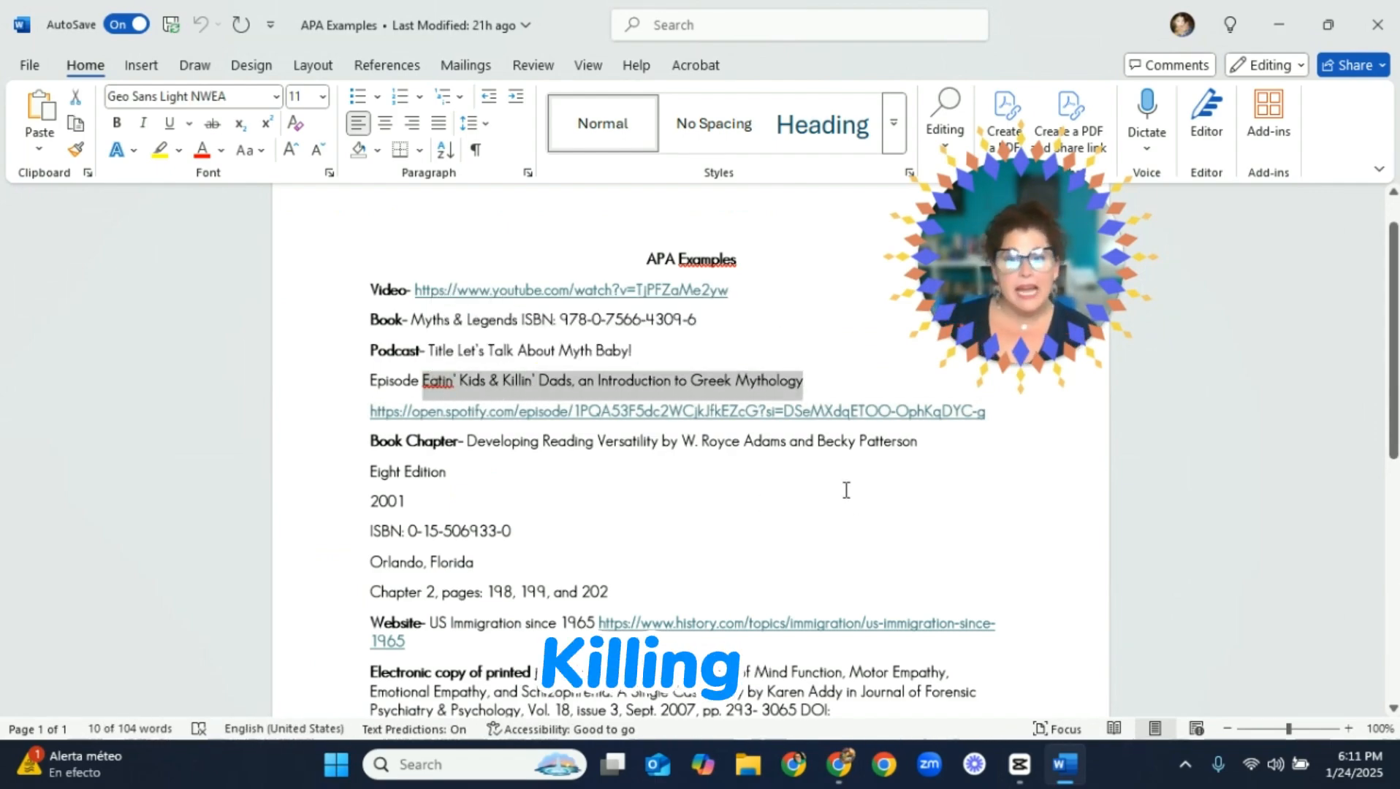
# Paste the episode title into Scribbr's Title field and apply the capitalization suggestion, "Eatin' Kids & Killin' Dads, an introduction to Greek mythology".
pyautogui.click(839, 765)
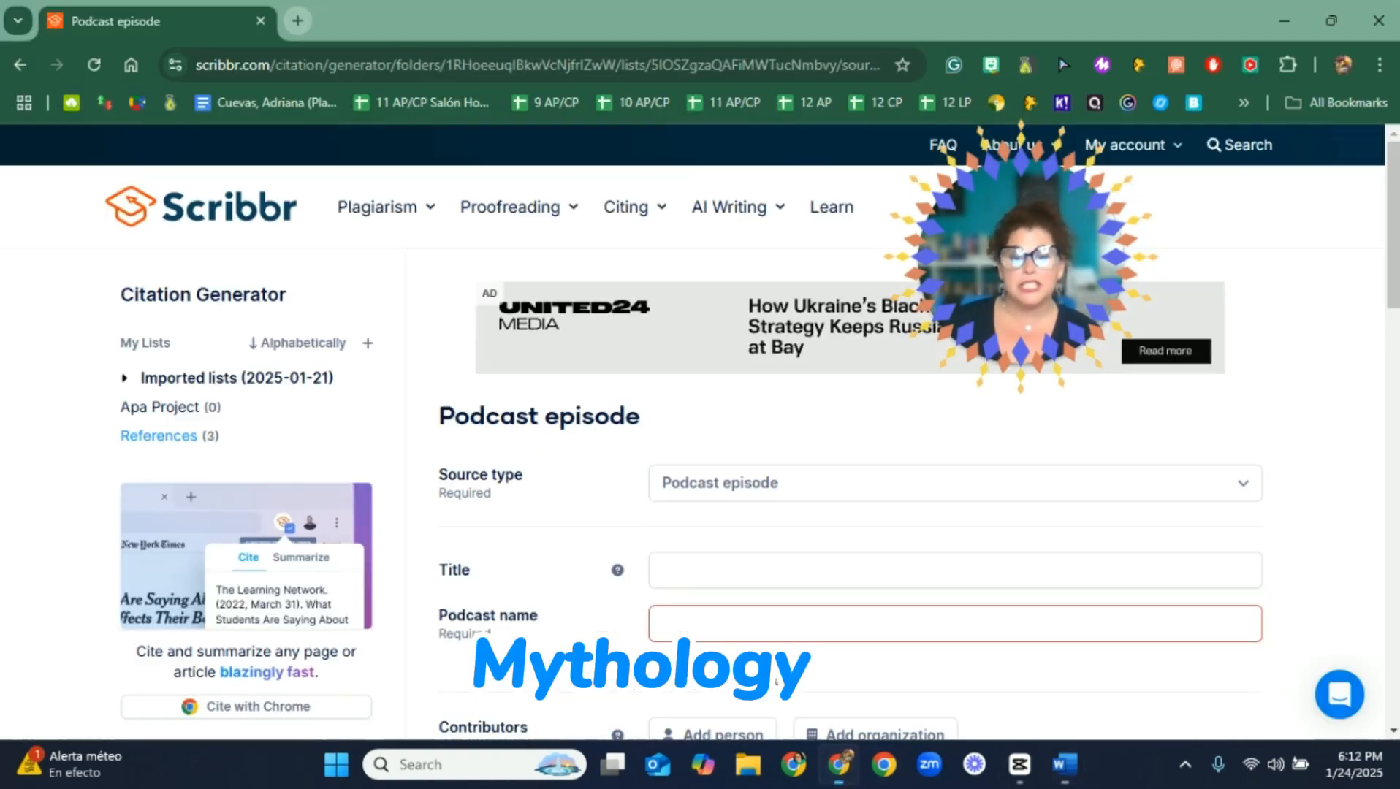
pyautogui.click(729, 574)
pyautogui.hotkey('ctrl', 'v')
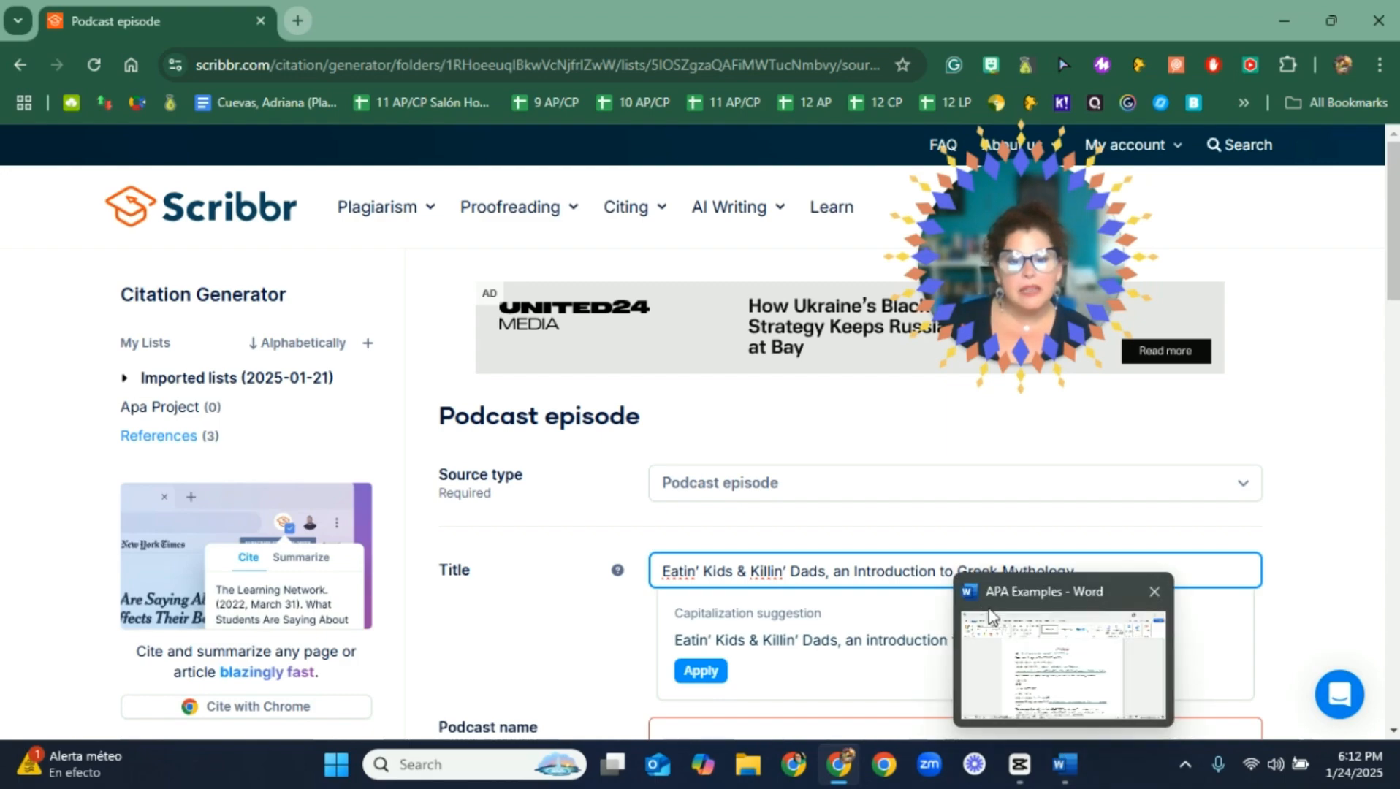
pyautogui.scroll(-3, 721, 517)
pyautogui.click(698, 468)
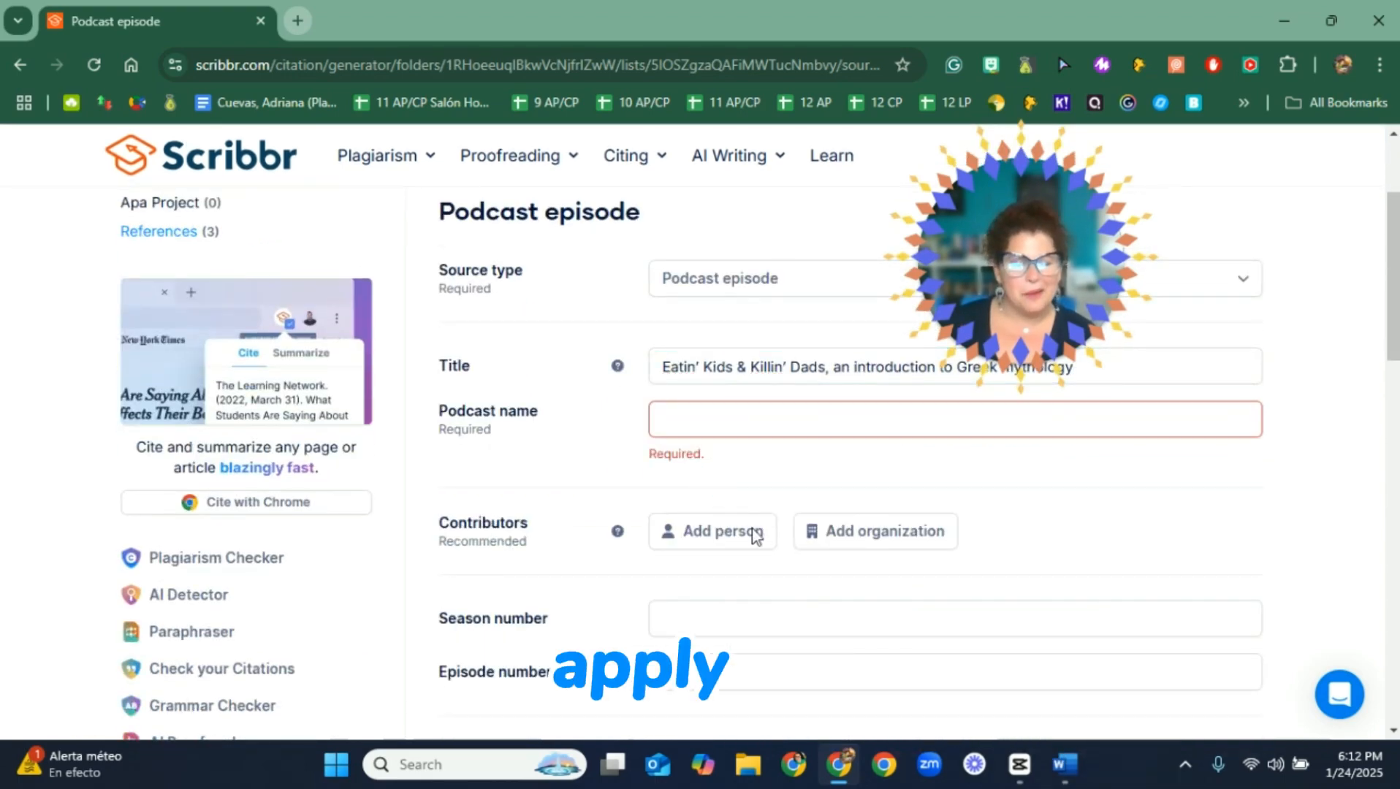
# Copy the podcast title "Let's Talk About Myth Baby!" from the Word document and enter it as the podcast name in Scribbr.
pyautogui.click(1056, 774)
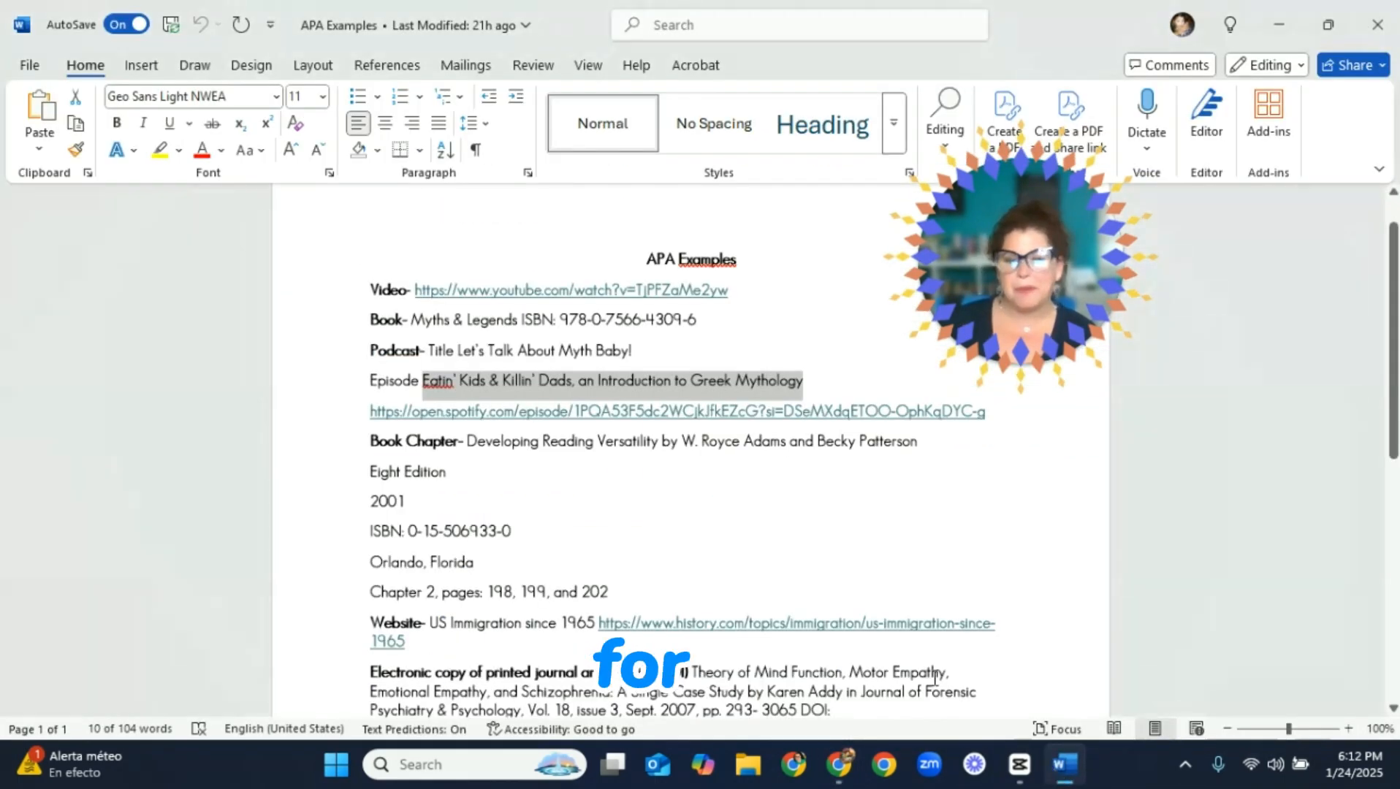
pyautogui.moveTo(633, 351); pyautogui.dragTo(467, 358)
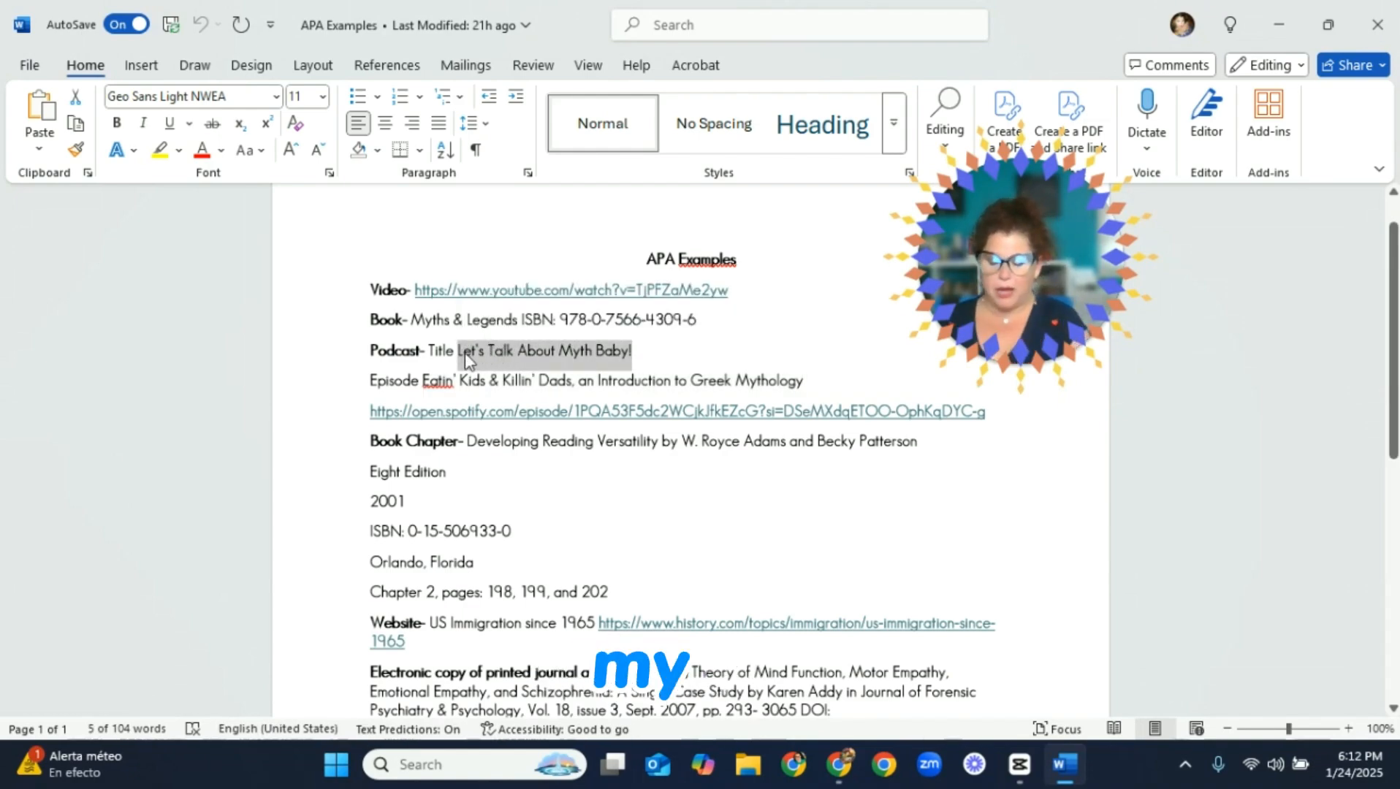
pyautogui.click(839, 765)
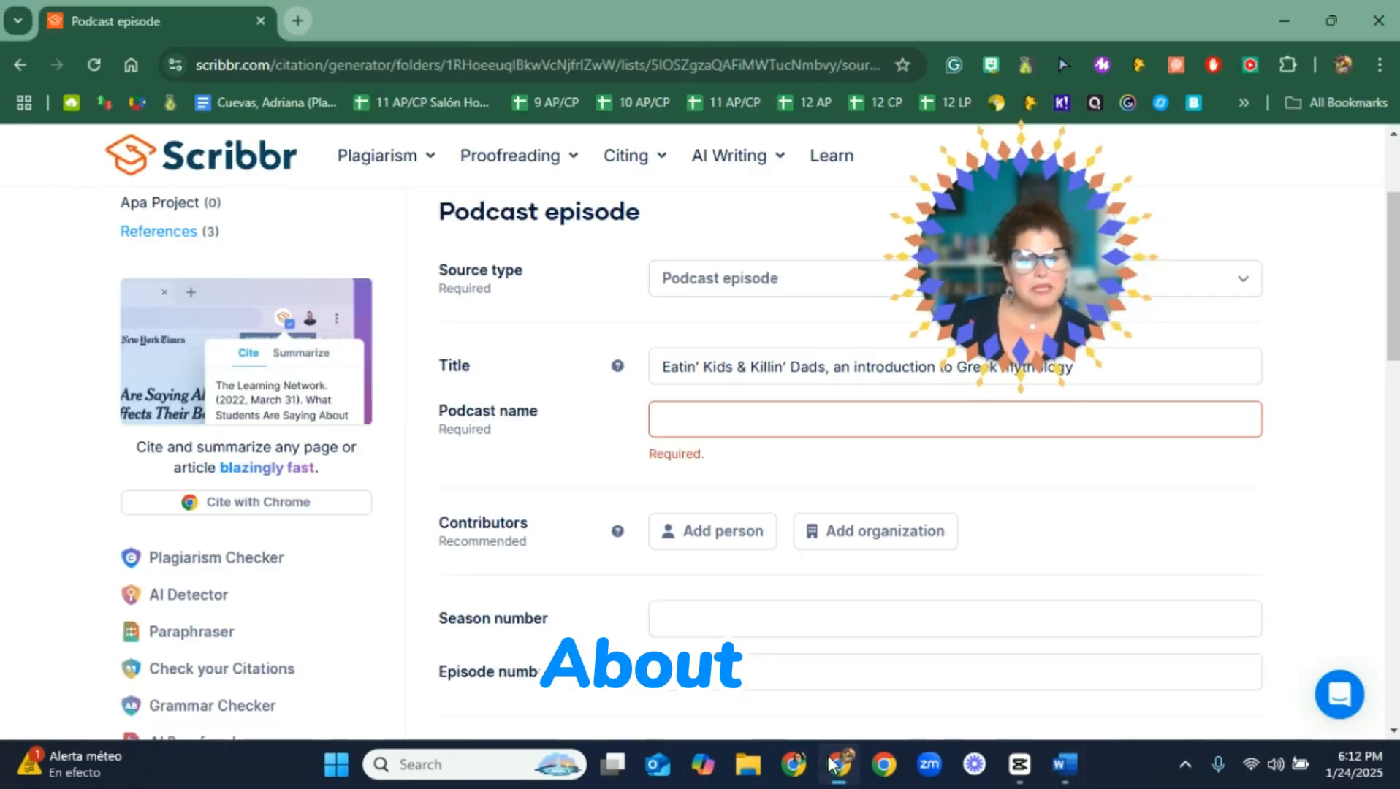
pyautogui.click(693, 427)
pyautogui.hotkey('ctrl', 'v')
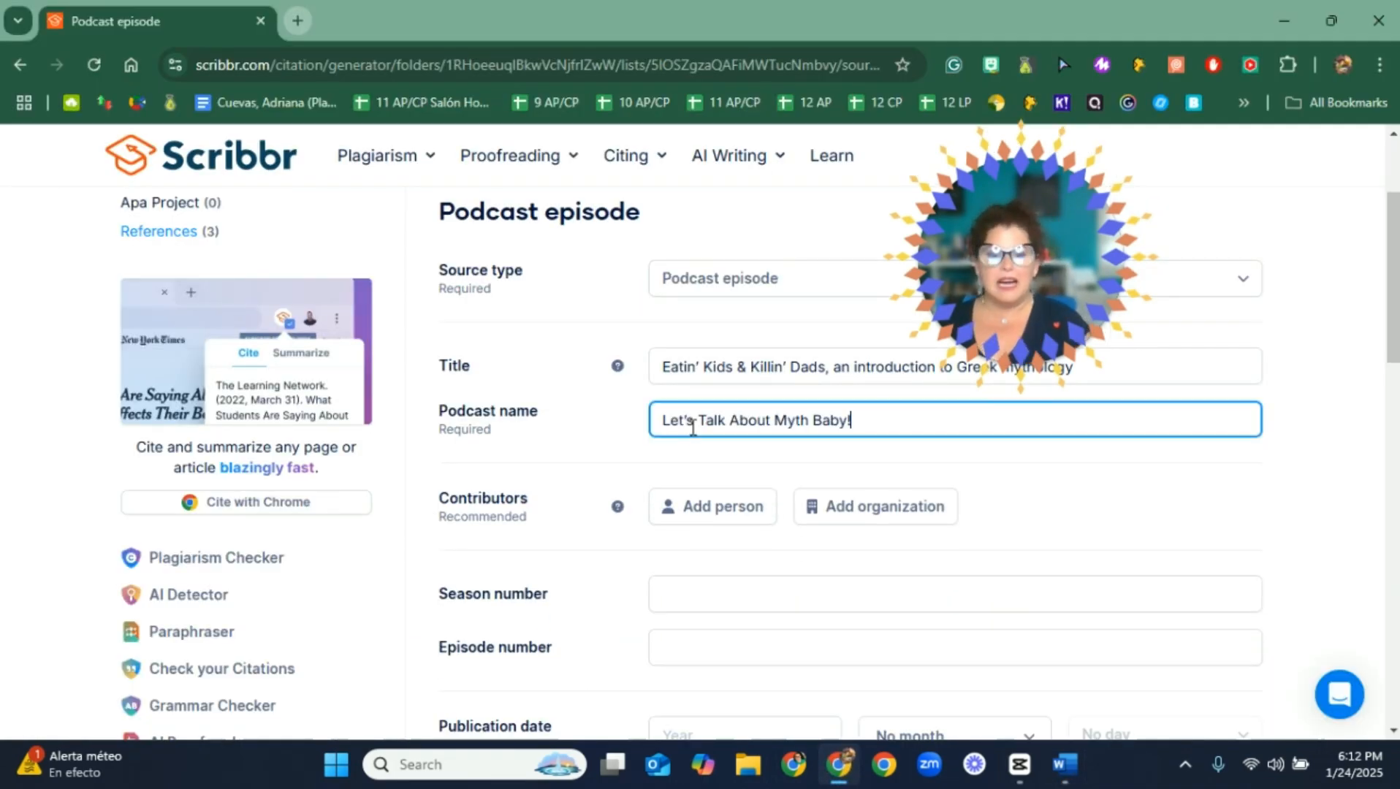
pyautogui.click(1129, 515)
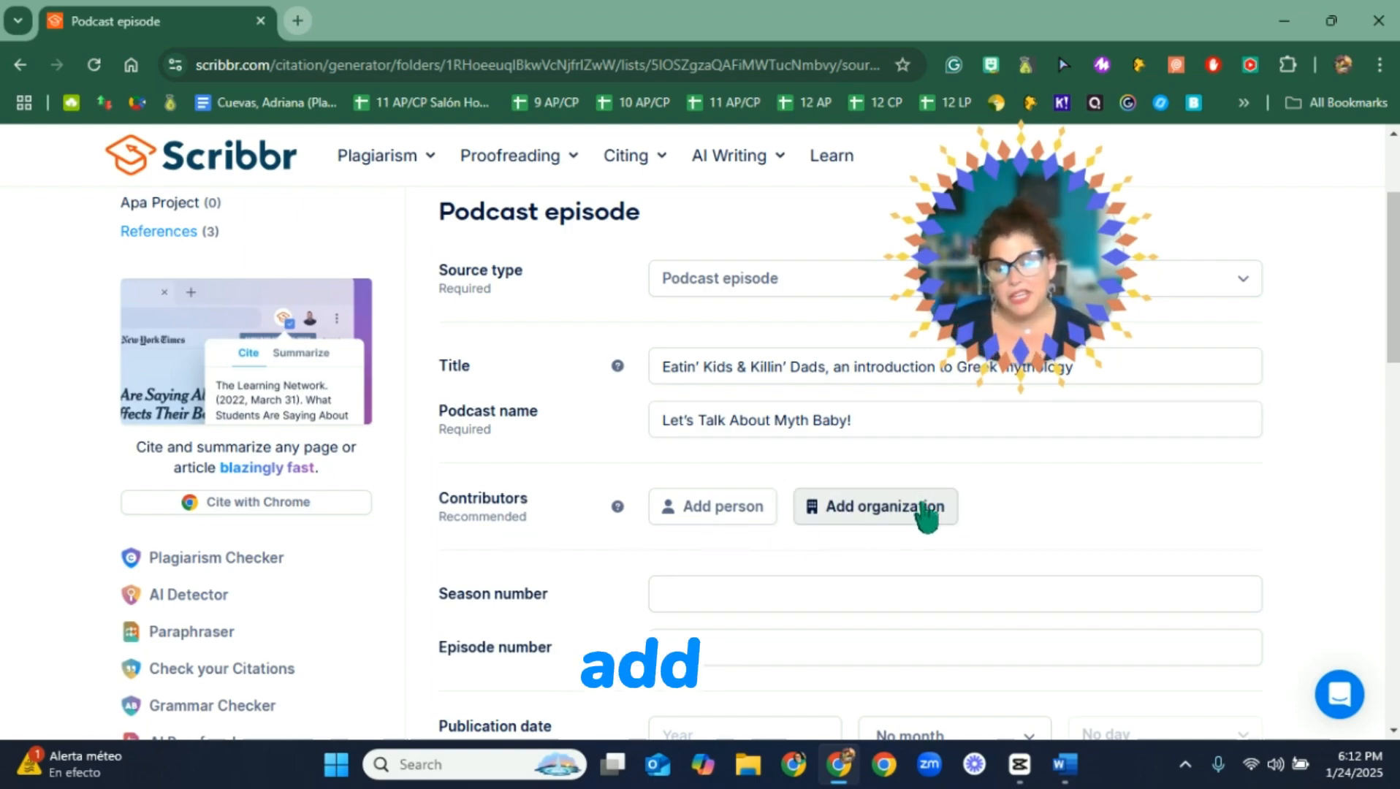
pyautogui.click(687, 516)
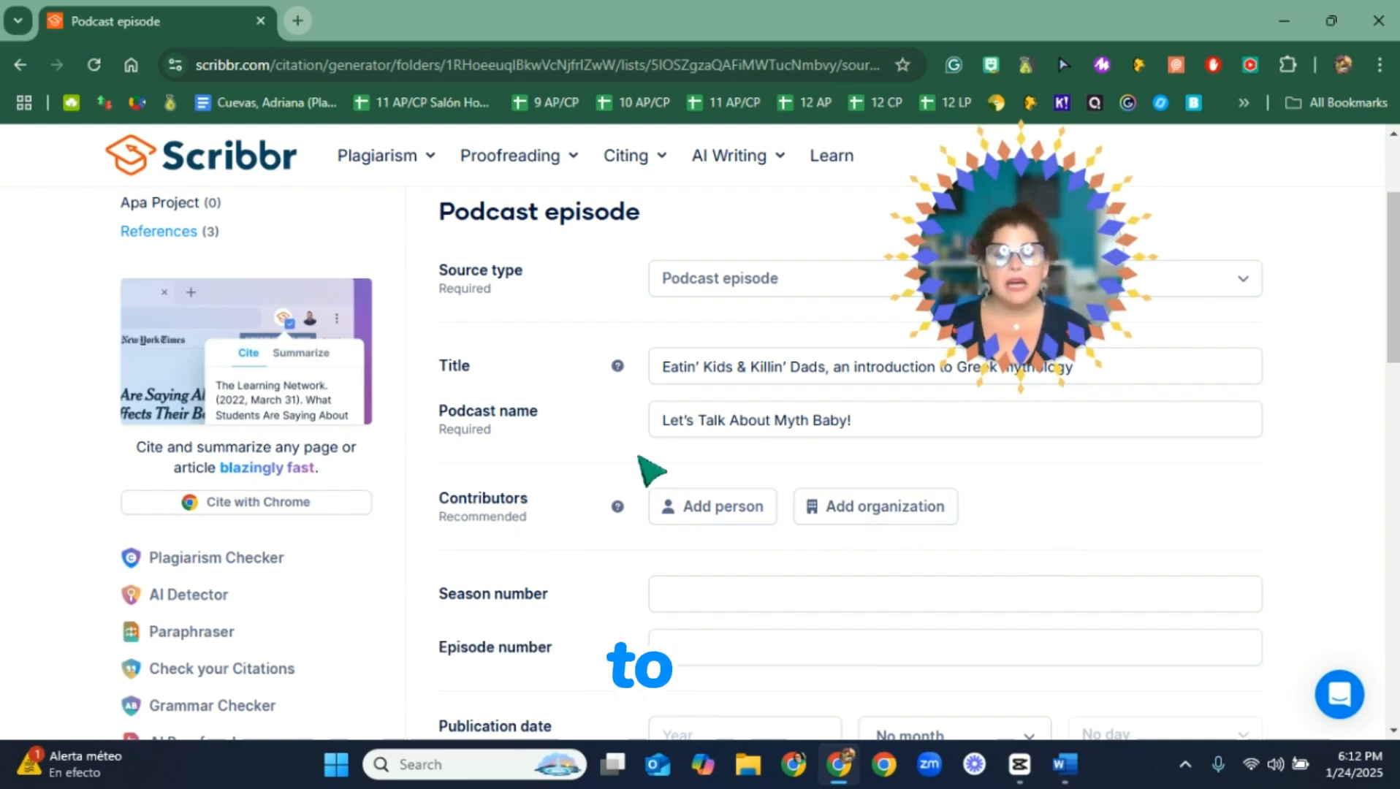
# Switch to Word and open the podcast's Spotify link in Chrome, declining to launch the Spotify app, to check the episode's publication date.
pyautogui.scroll(-1, 603, 481)
pyautogui.scroll(-1, 589, 524)
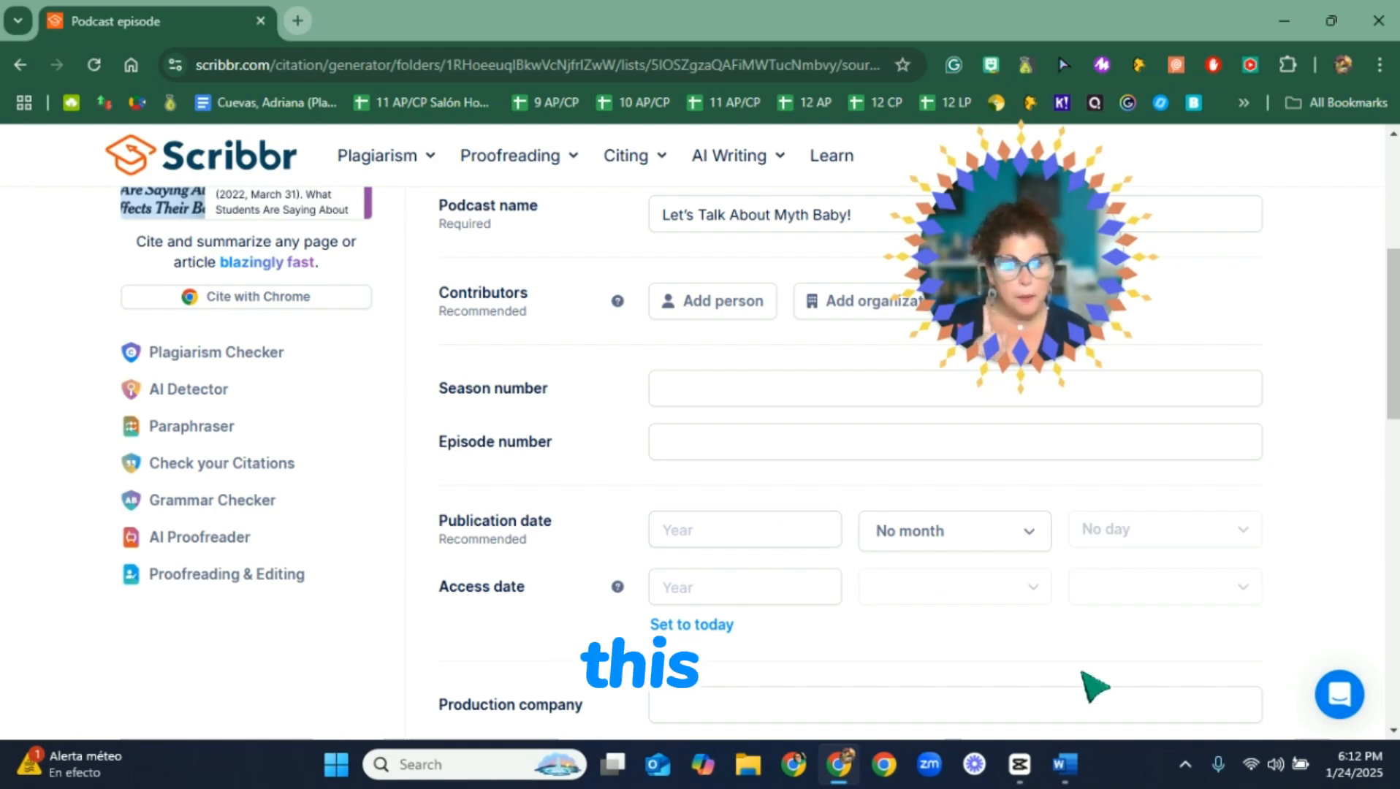
pyautogui.click(1065, 765)
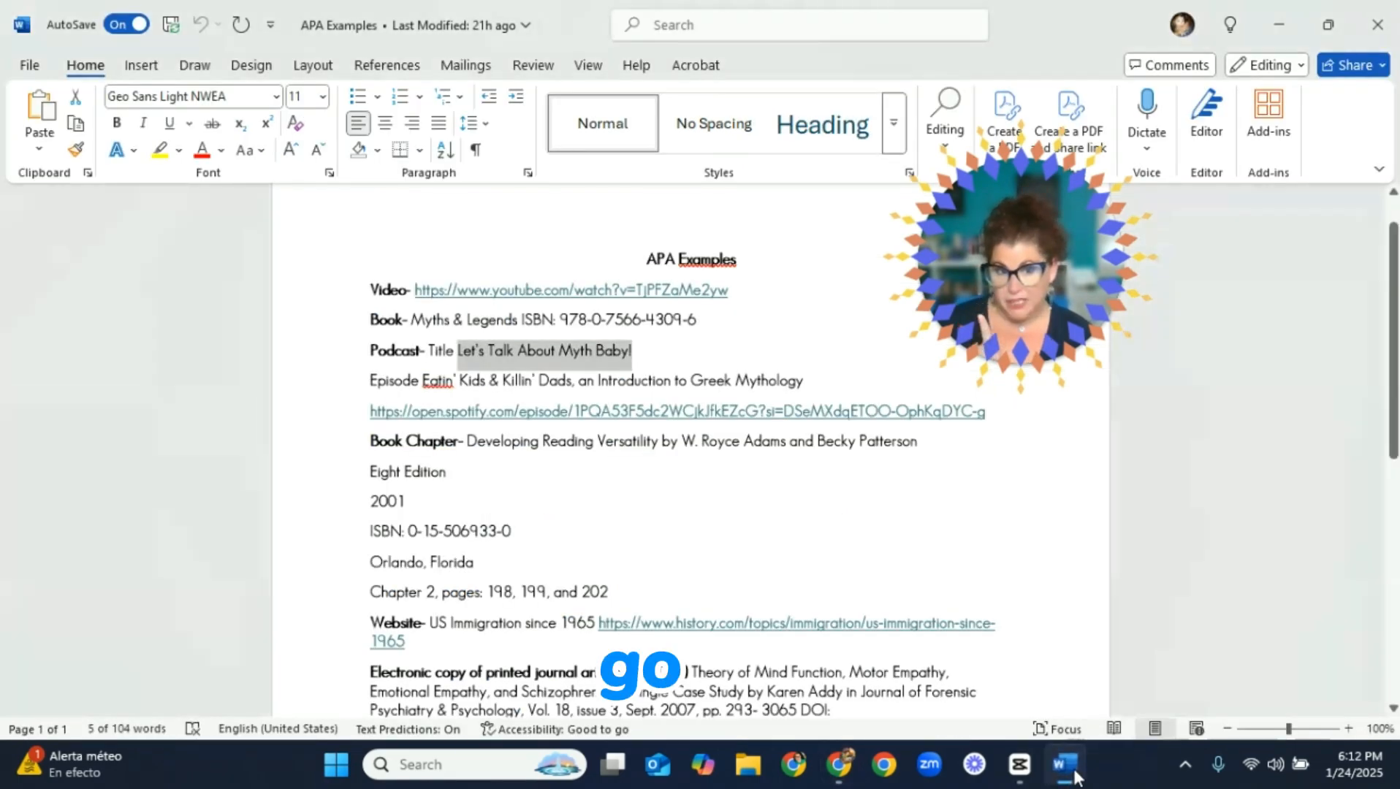
pyautogui.rightClick(604, 415)
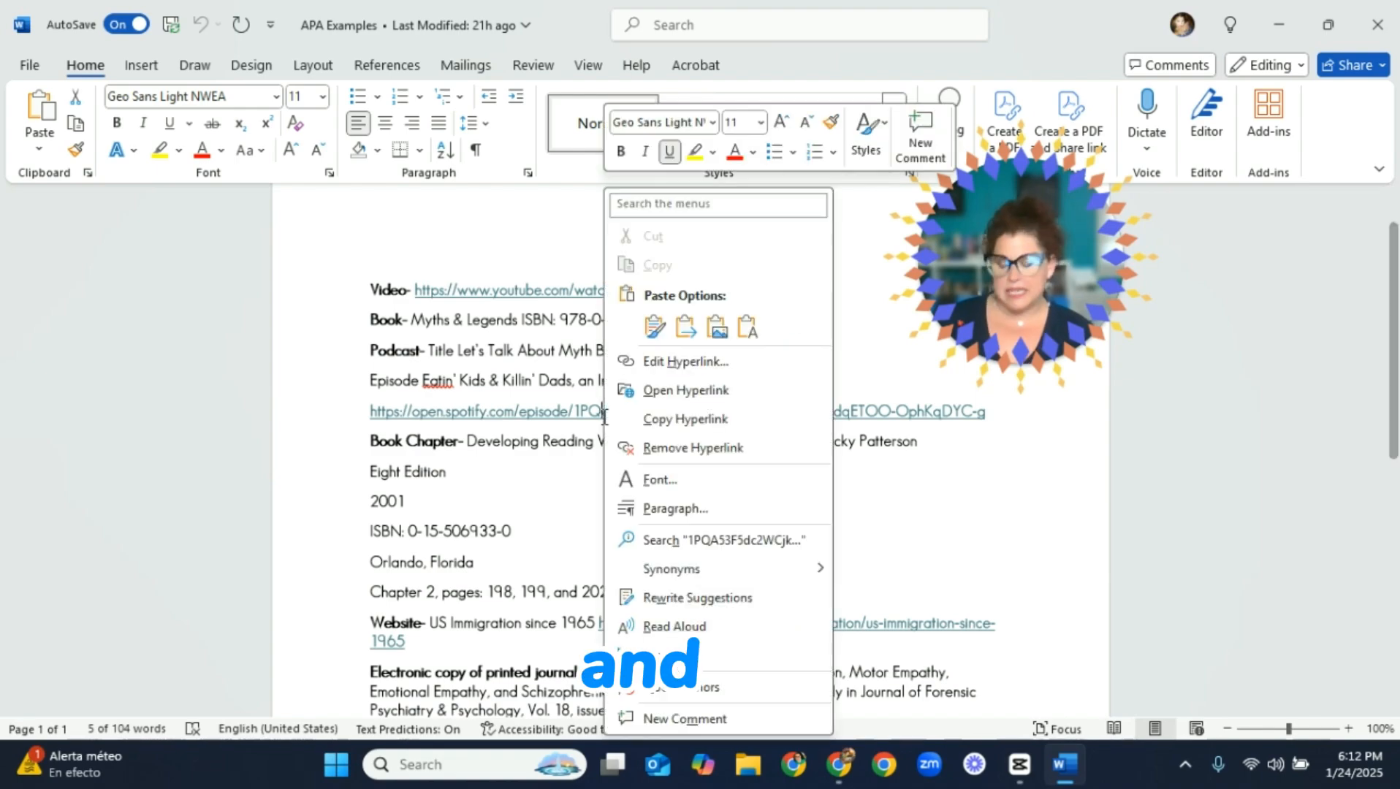
pyautogui.click(604, 421)
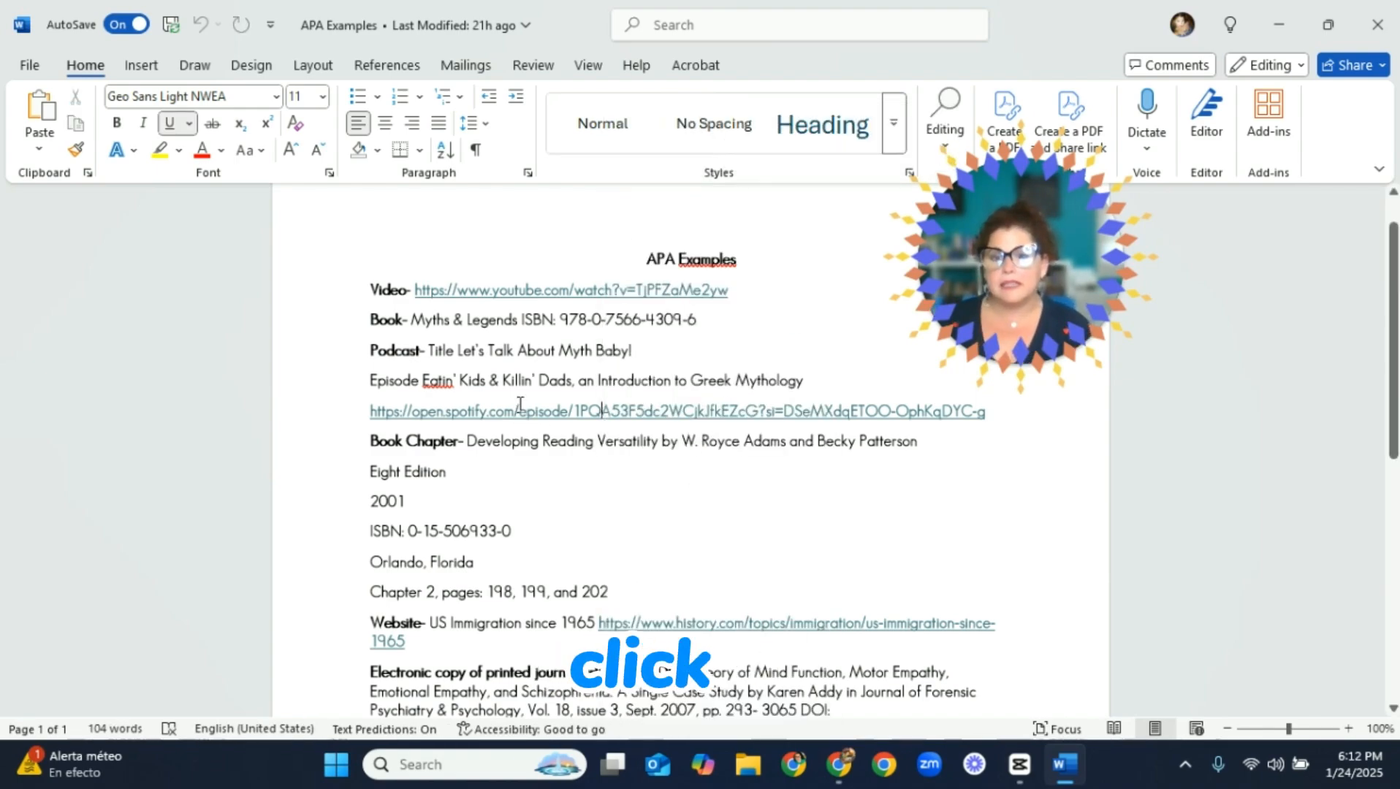
pyautogui.keyDown('ctrl'); pyautogui.click(521, 408); pyautogui.keyUp('ctrl')
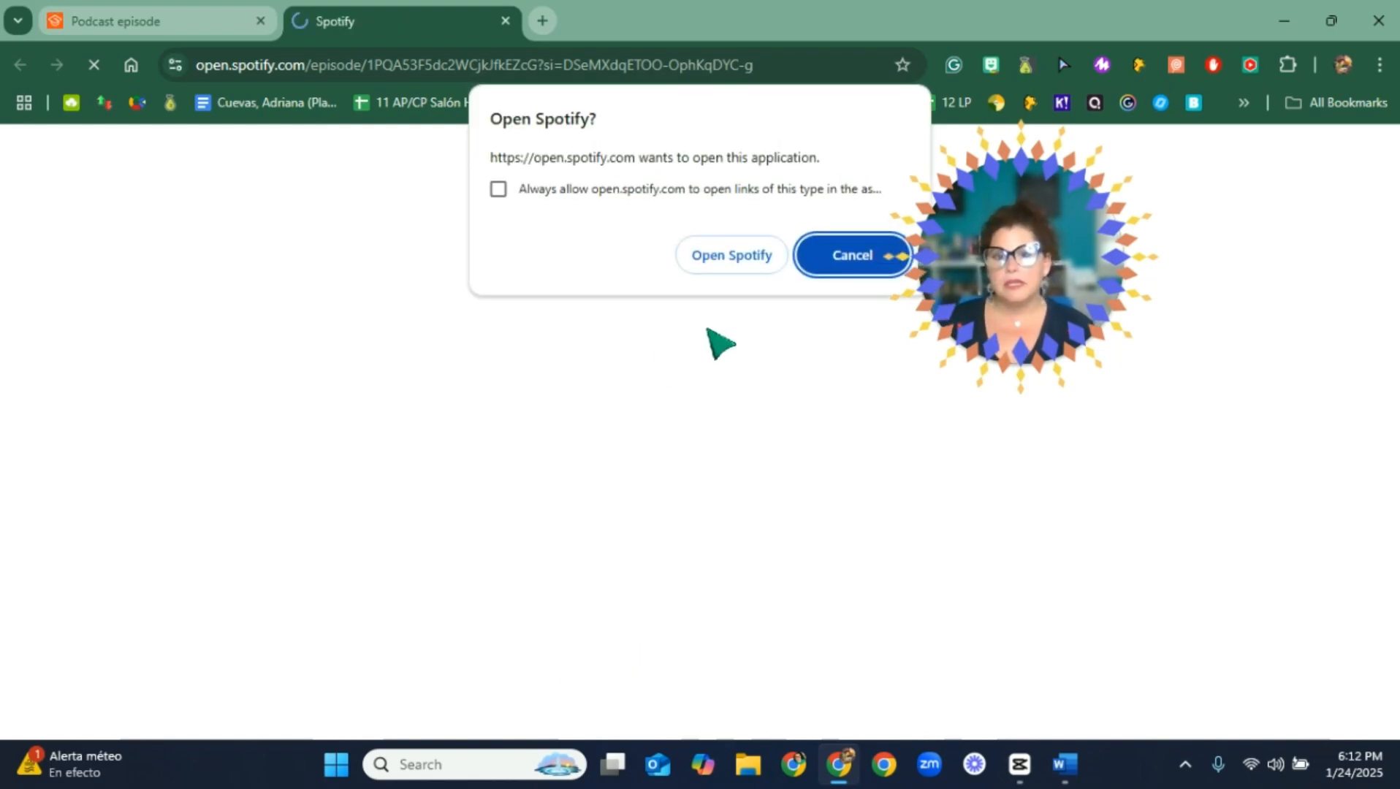
pyautogui.click(824, 261)
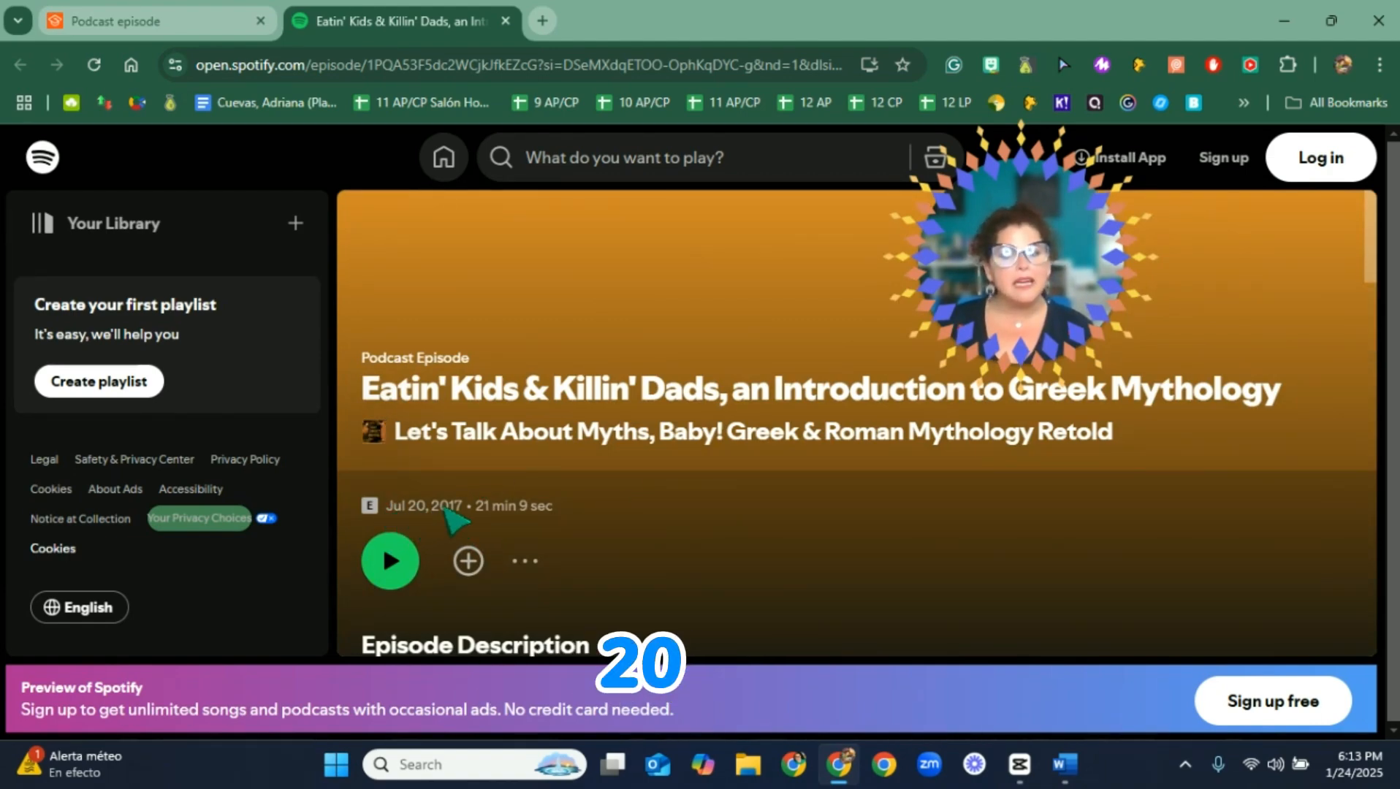
# Return to Scribbr's podcast episode form and set the publication date to July 20, 2017.
pyautogui.click(182, 15)
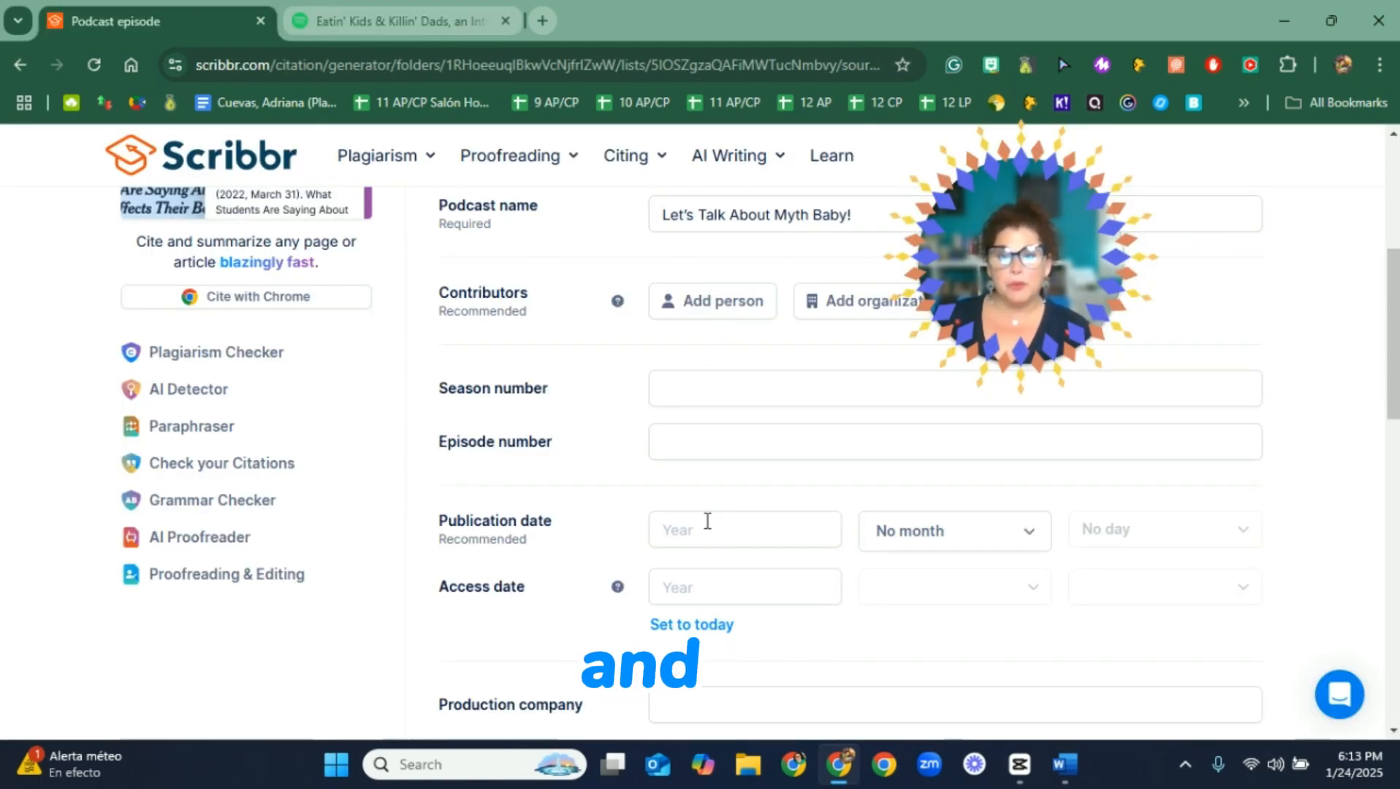
pyautogui.click(708, 530)
pyautogui.write('2017')
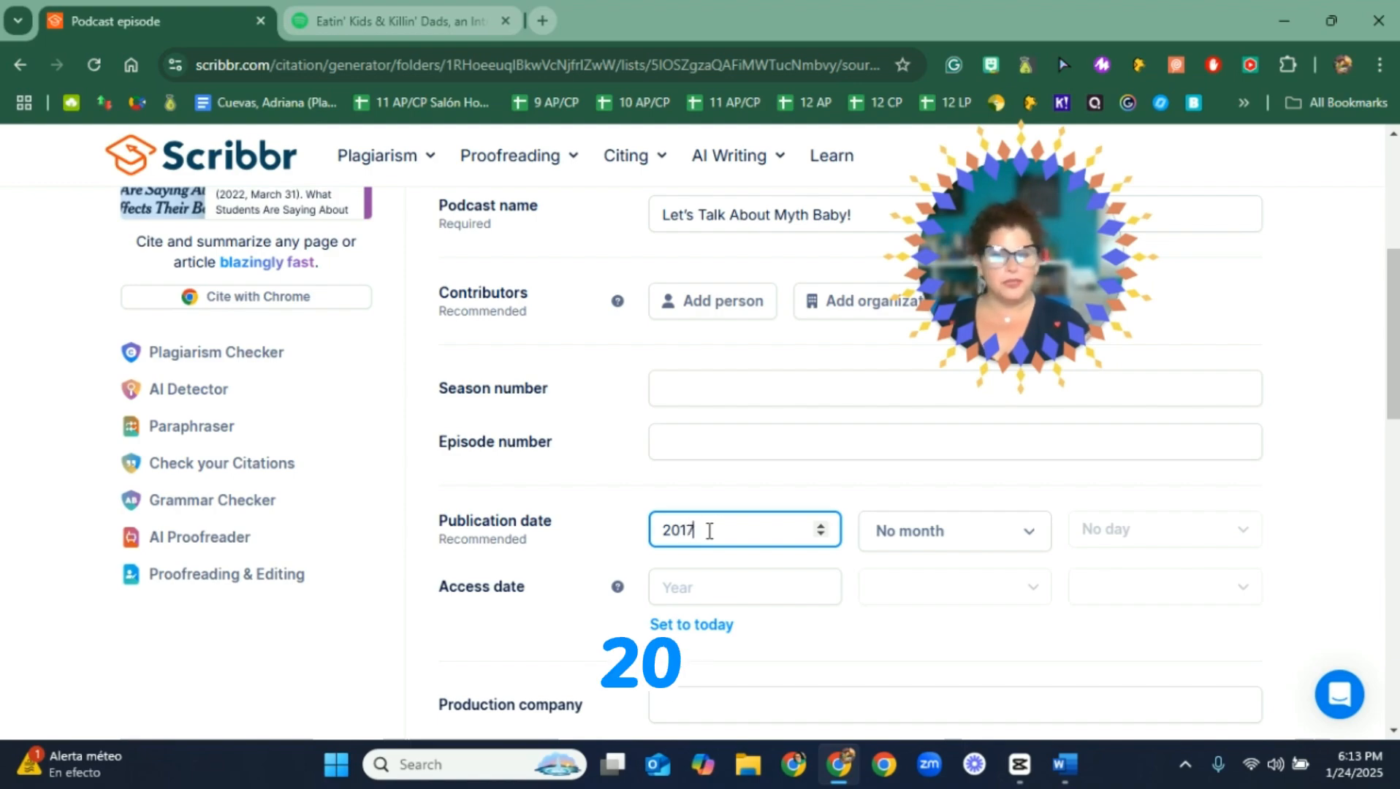
pyautogui.press('Tab')
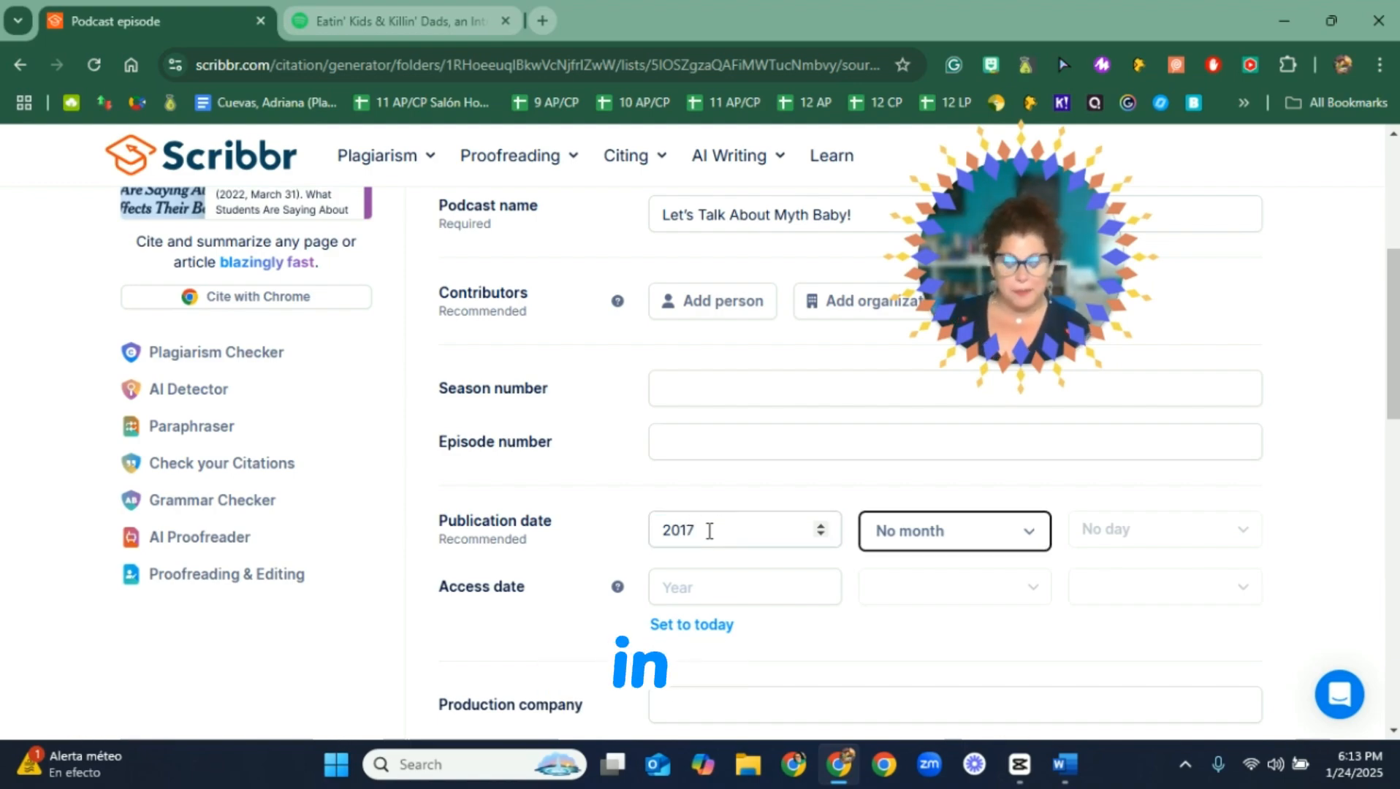
pyautogui.write('jul')
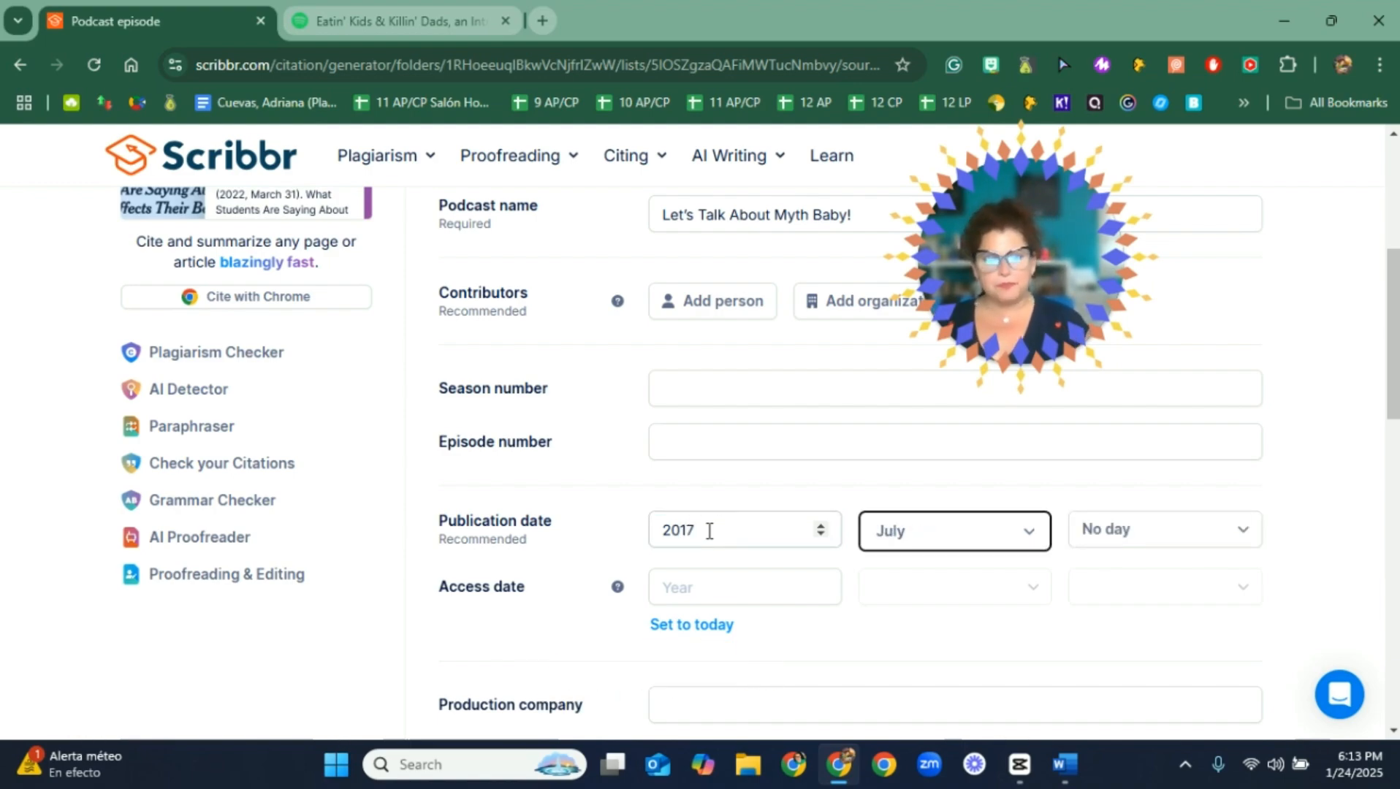
pyautogui.press('Tab')
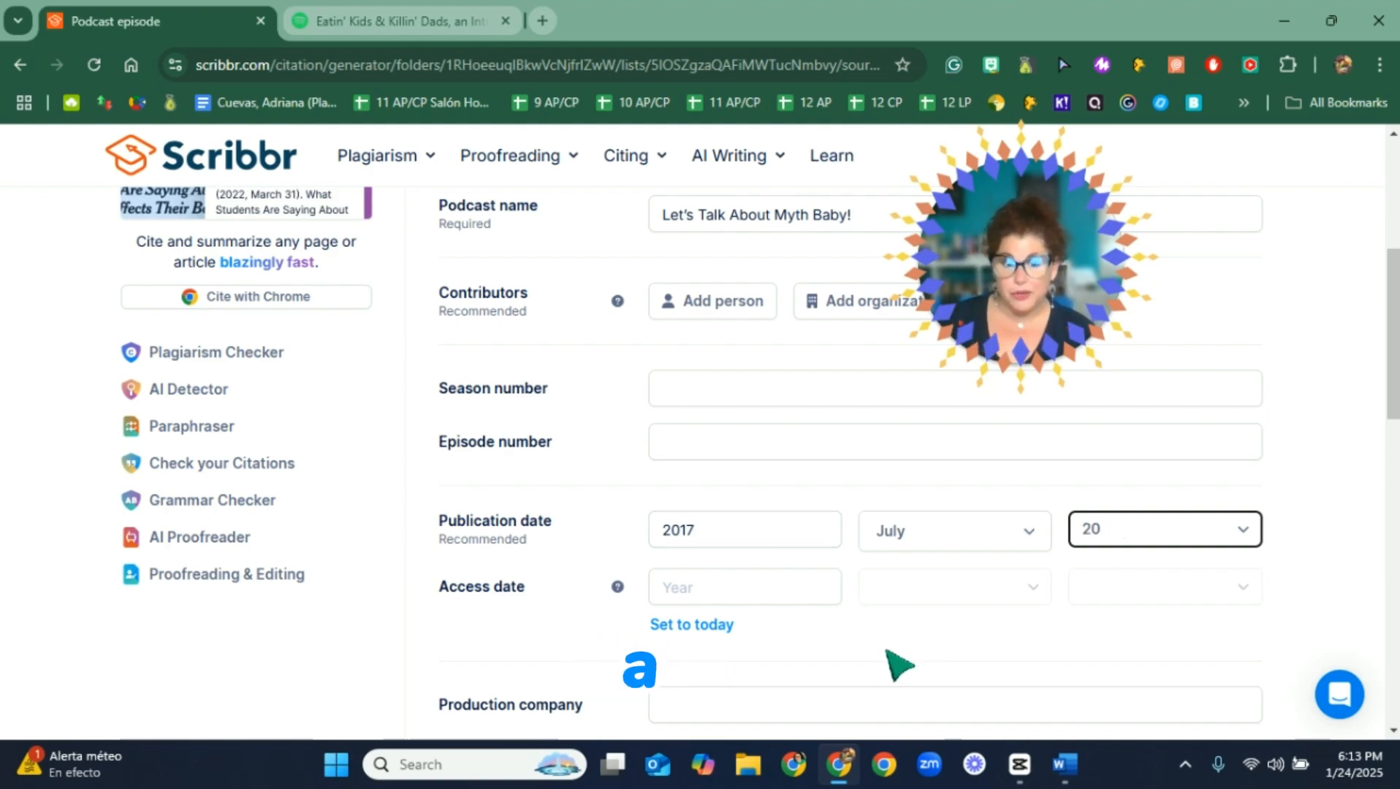
# Set the podcast episode's access date to today, January 24, 2025, and save the updated source to the reference list.
pyautogui.click(665, 626)
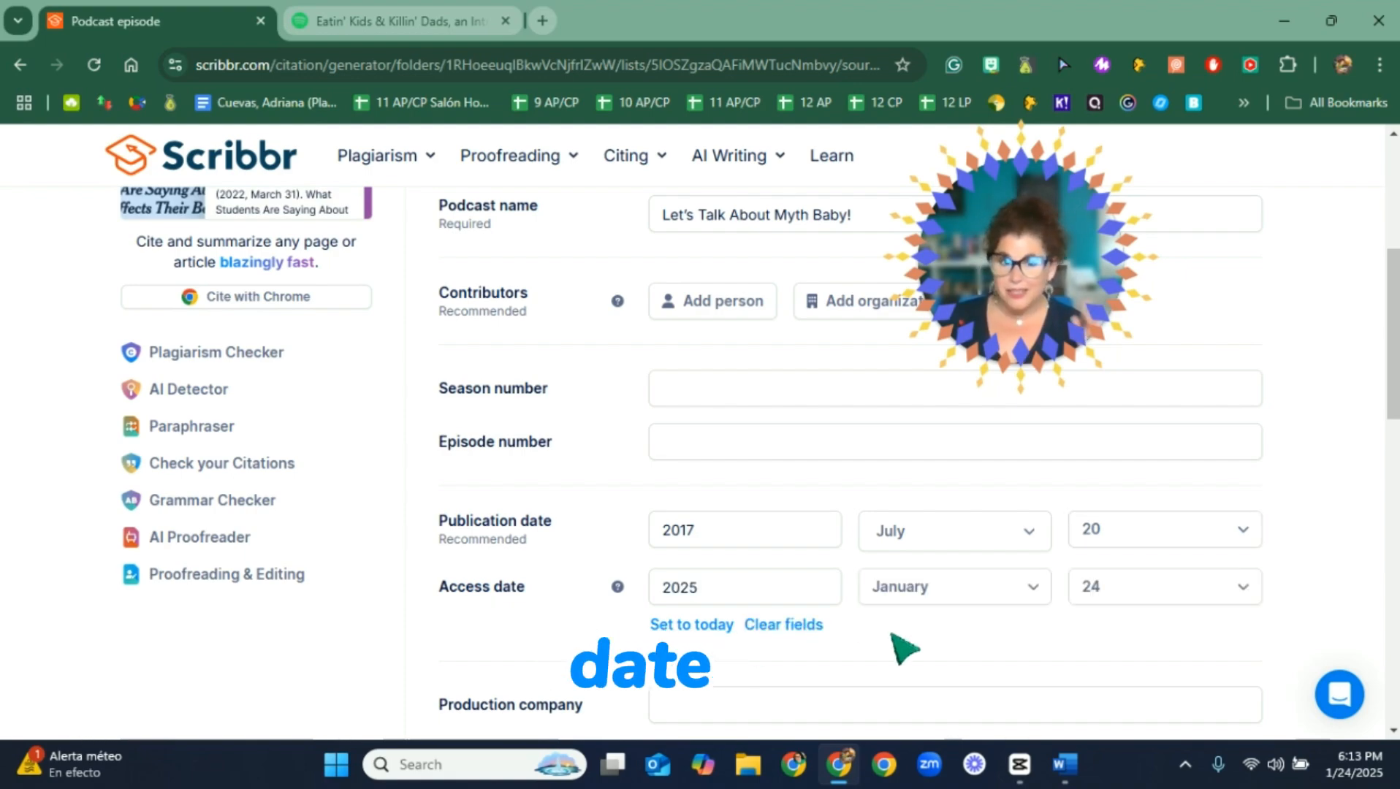
pyautogui.scroll(-4, 874, 610)
pyautogui.scroll(-1, 695, 612)
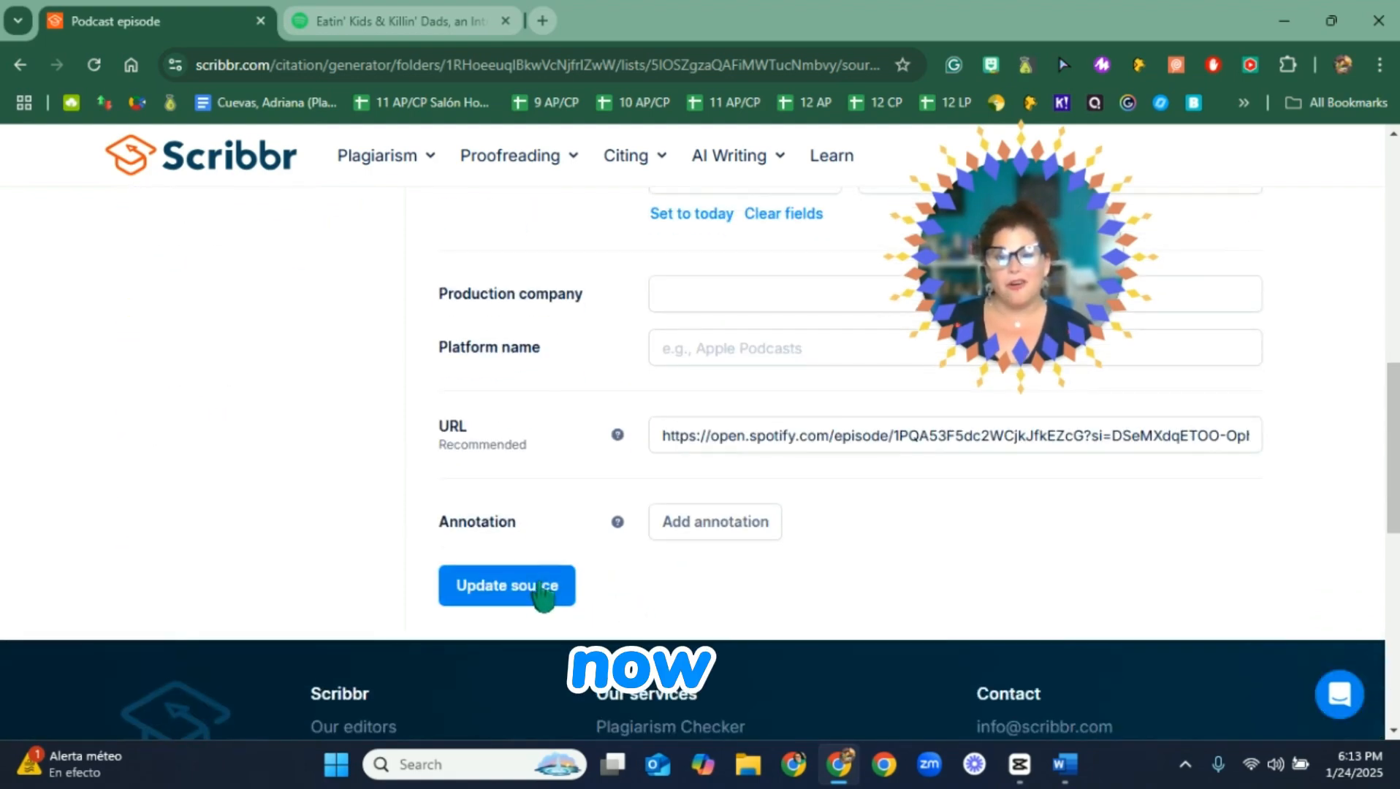
pyautogui.click(529, 592)
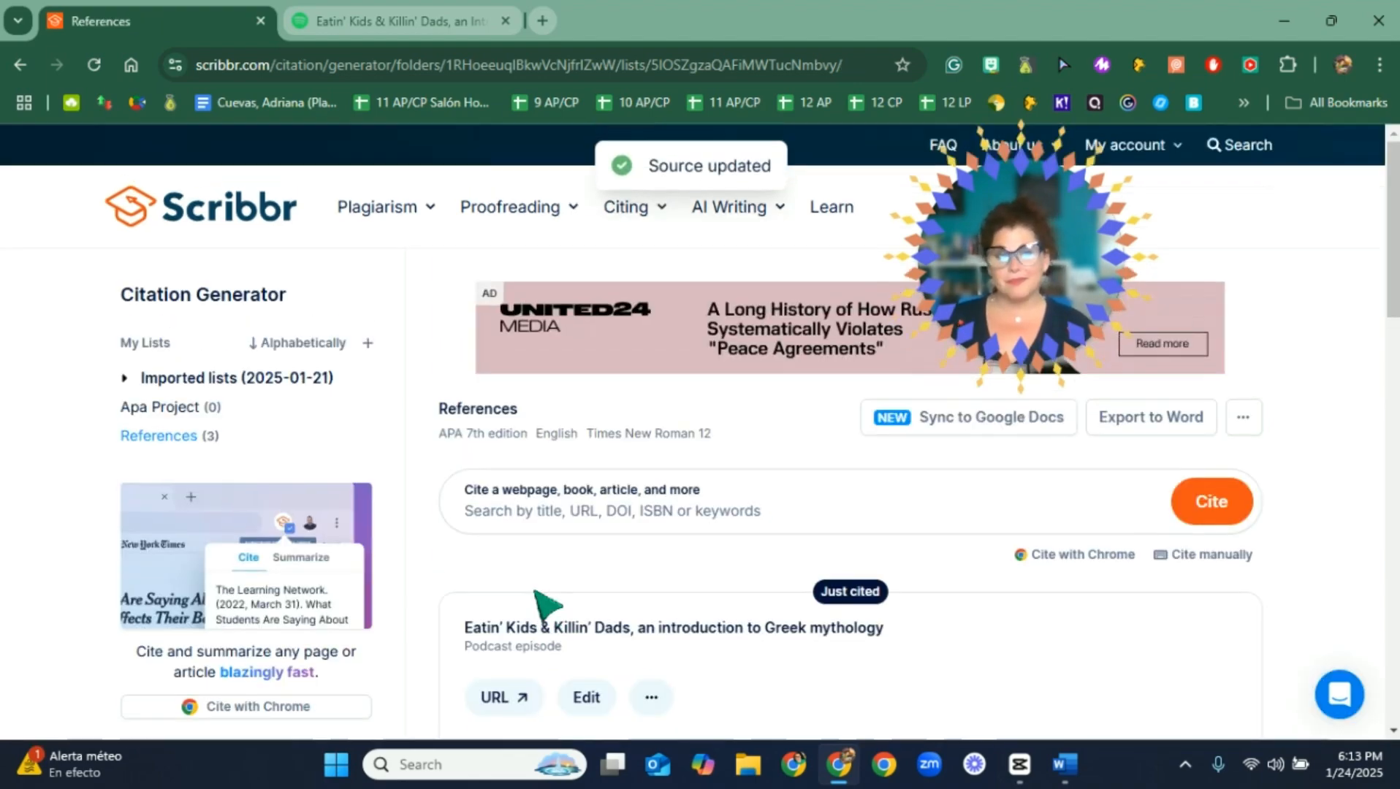
pyautogui.scroll(-4, 702, 536)
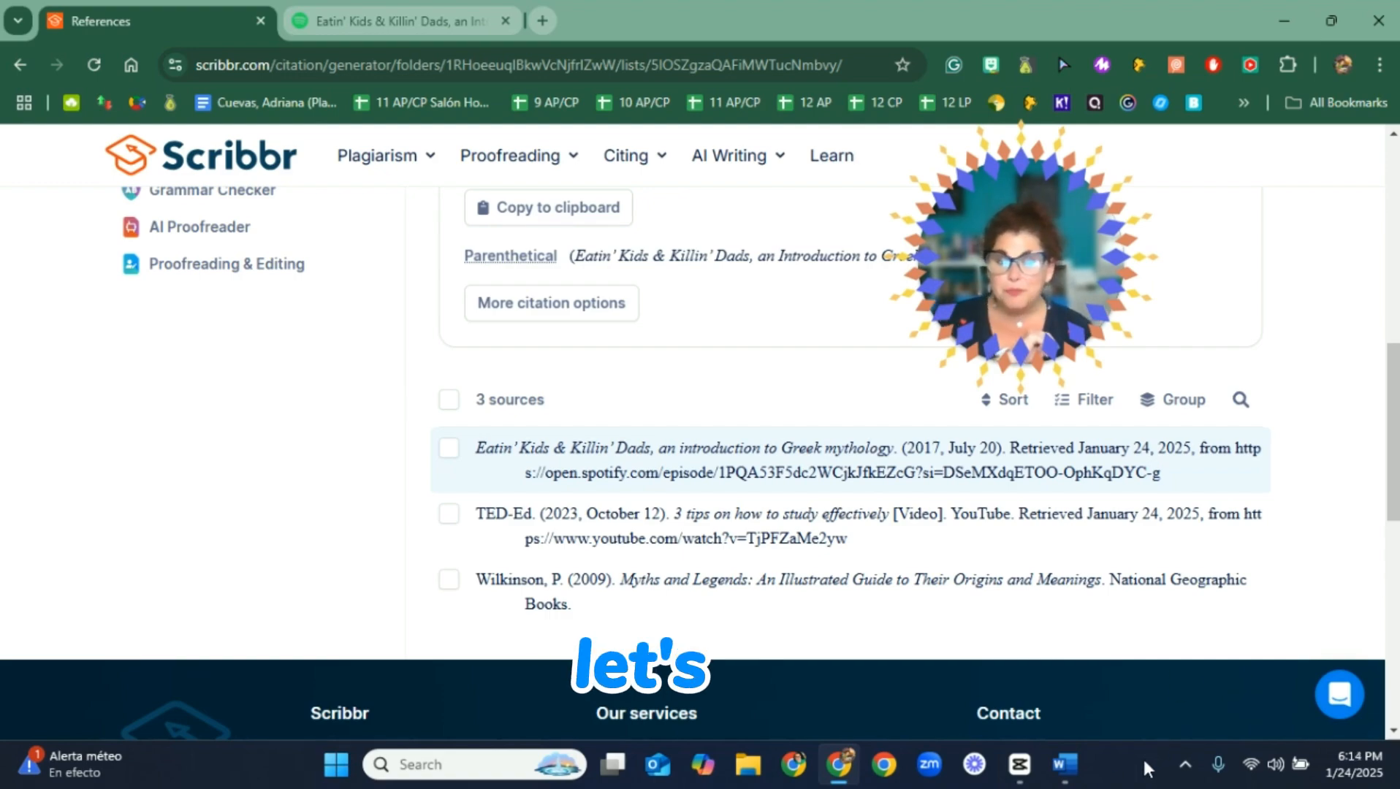
pyautogui.click(1065, 764)
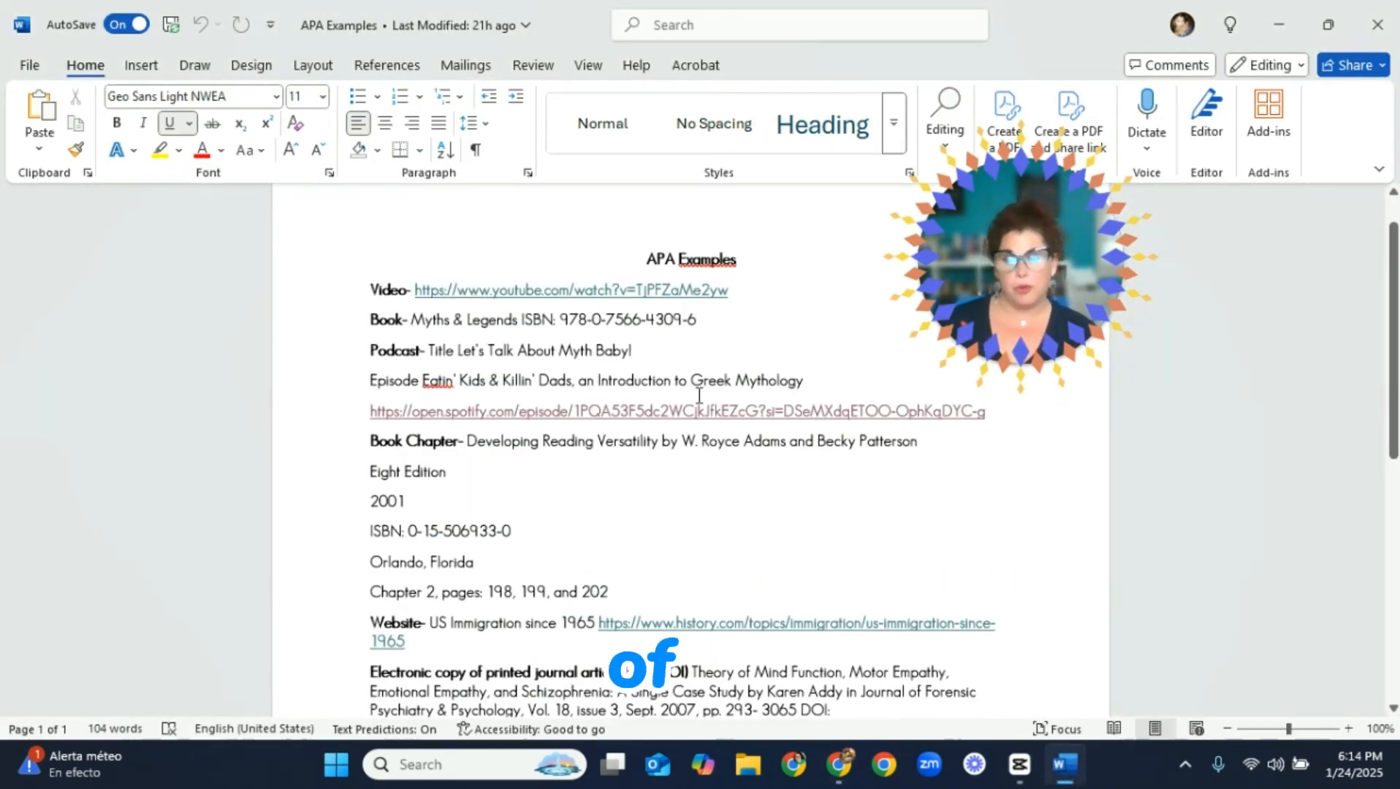
pyautogui.click(708, 468)
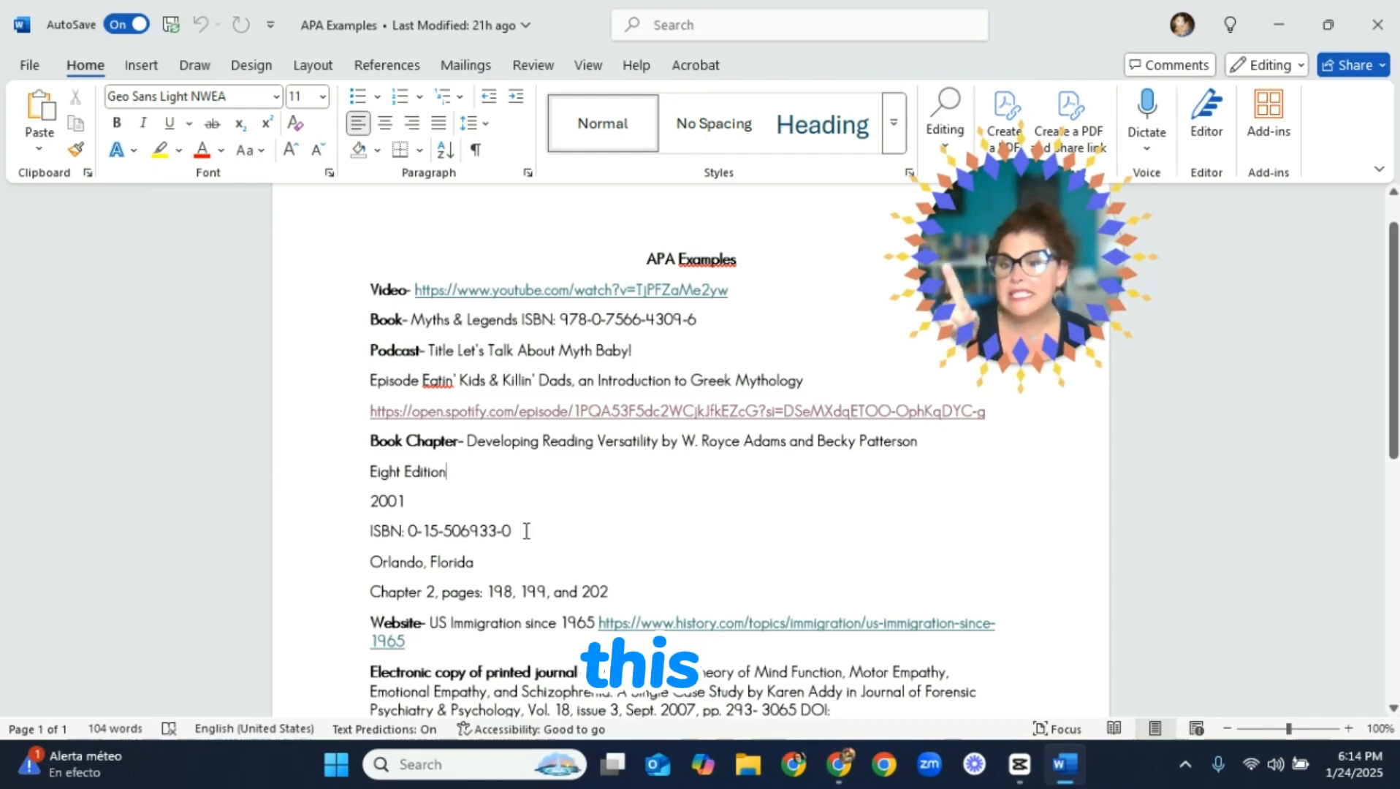
pyautogui.moveTo(513, 532); pyautogui.dragTo(407, 532)
pyautogui.hotkey('ctrl', 'c')
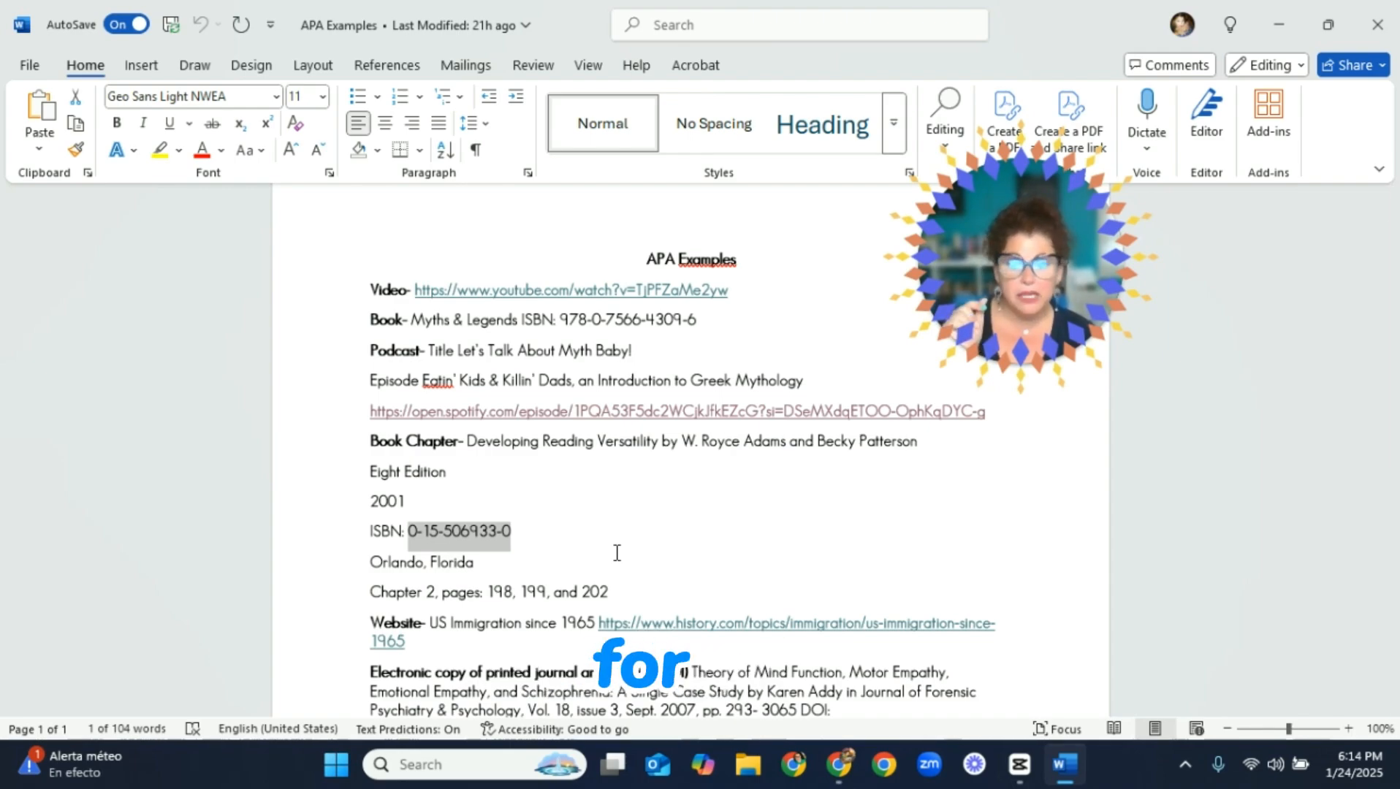
pyautogui.click(839, 764)
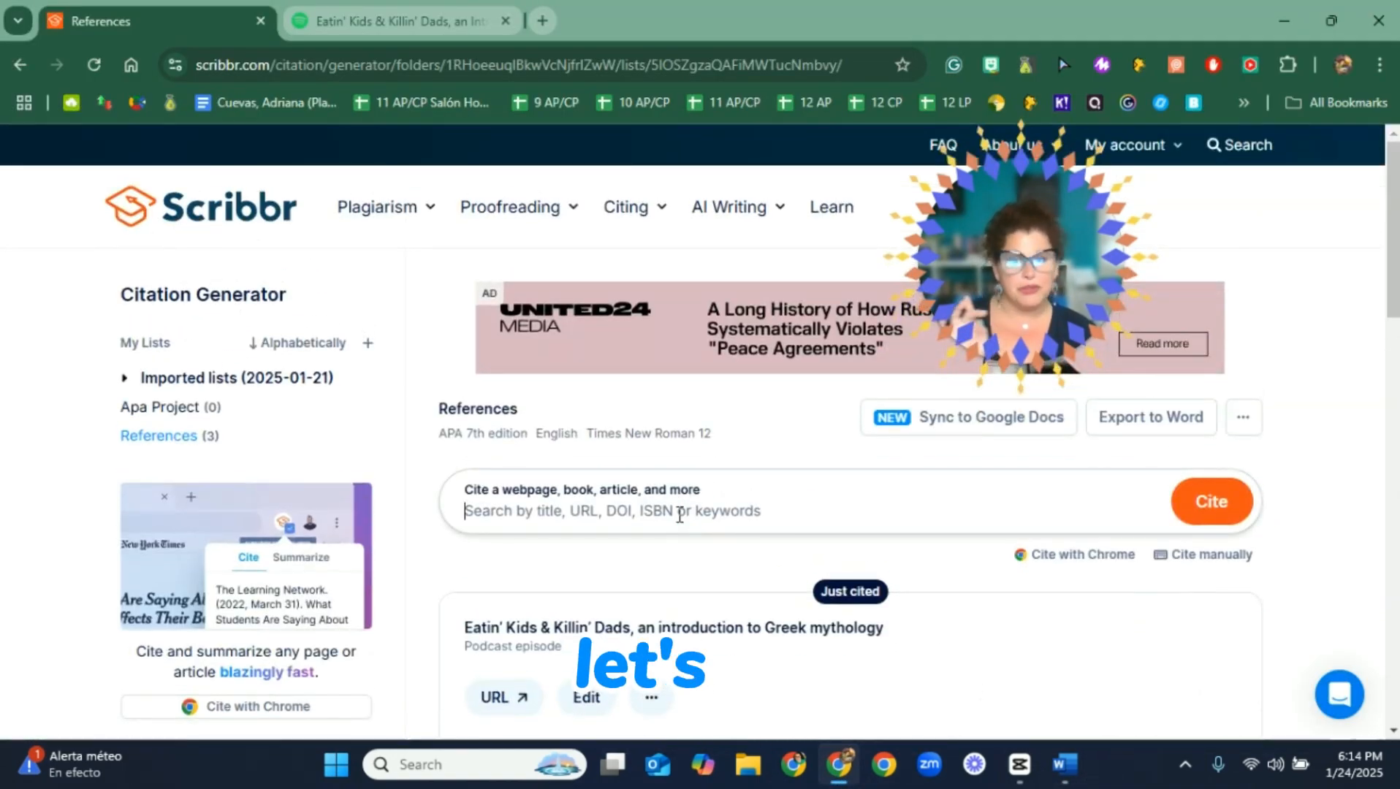
pyautogui.hotkey('ctrl', 'v')
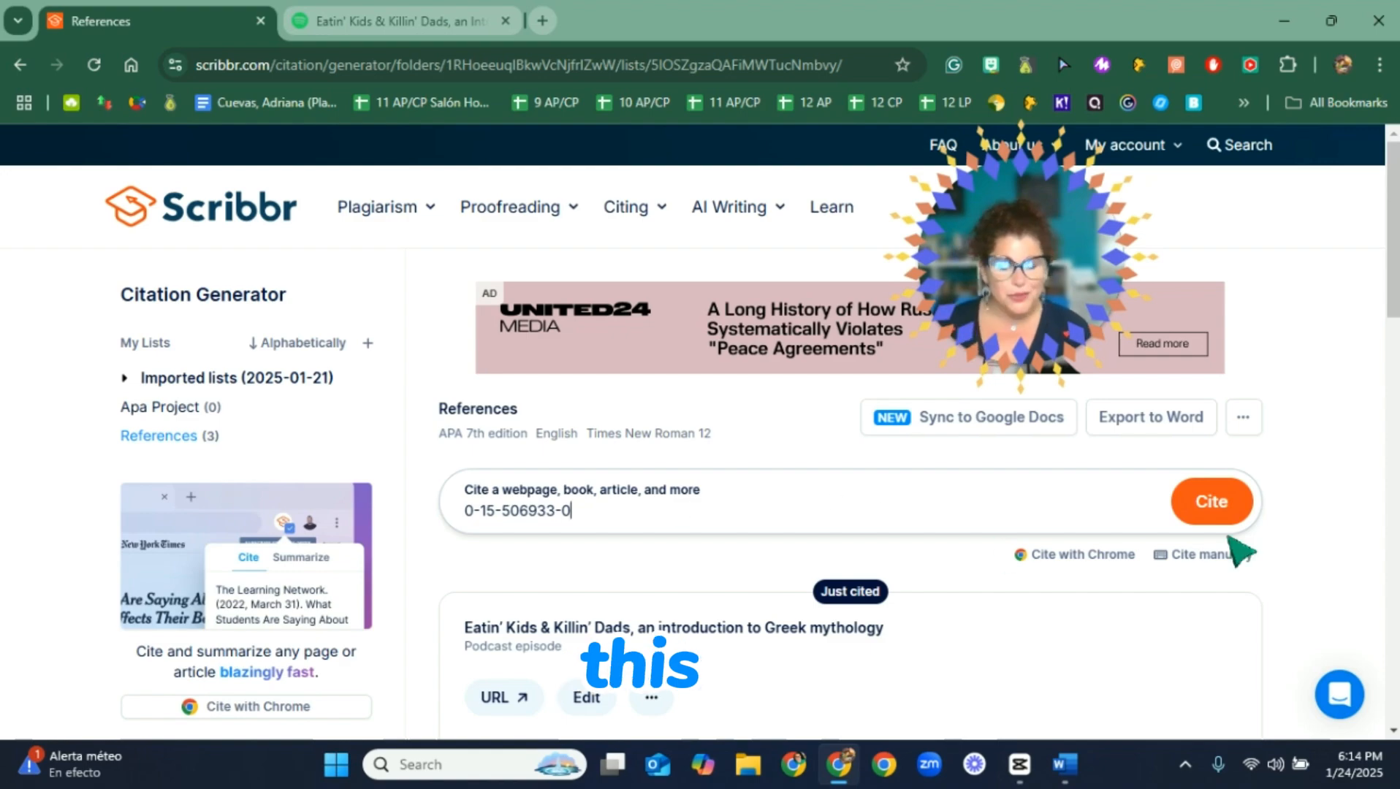
pyautogui.click(1202, 510)
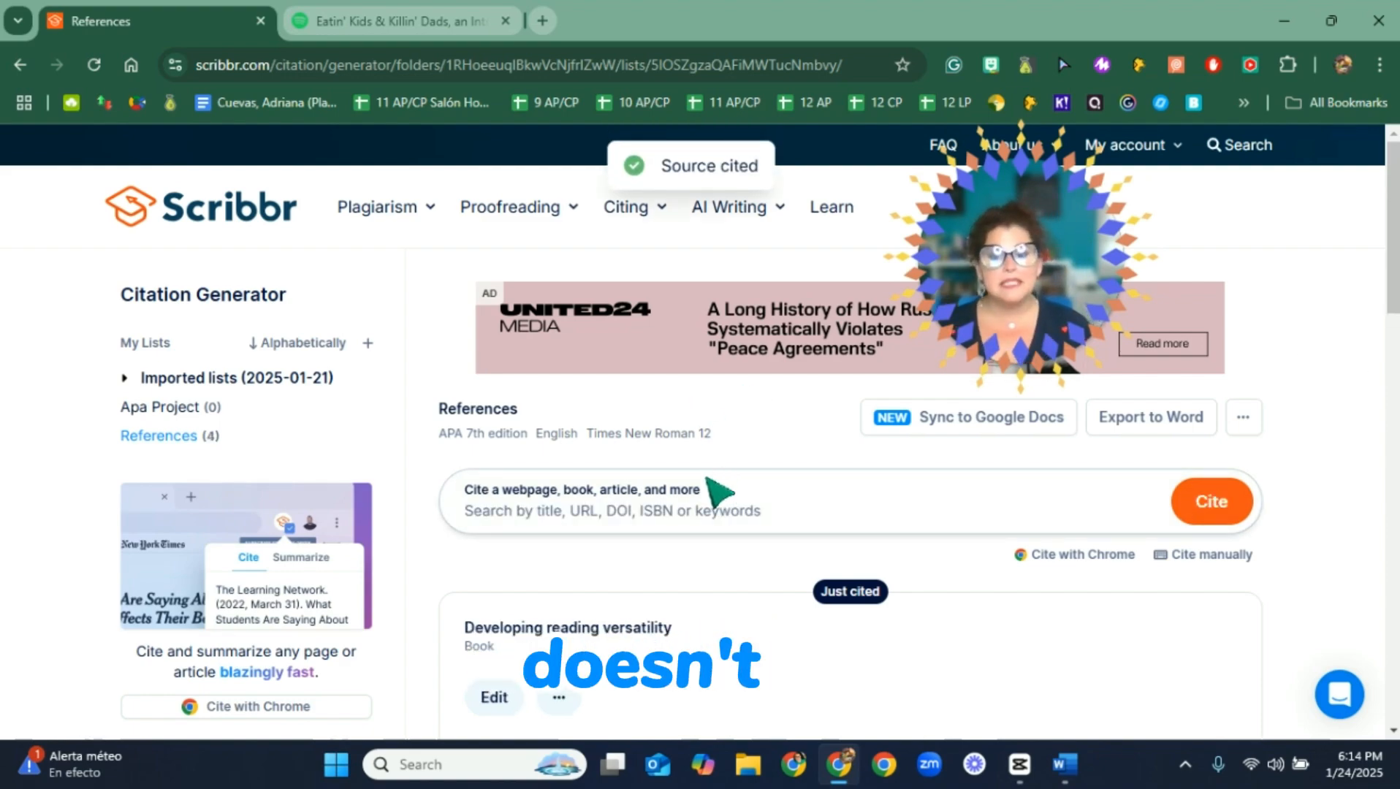
pyautogui.scroll(-5, 720, 491)
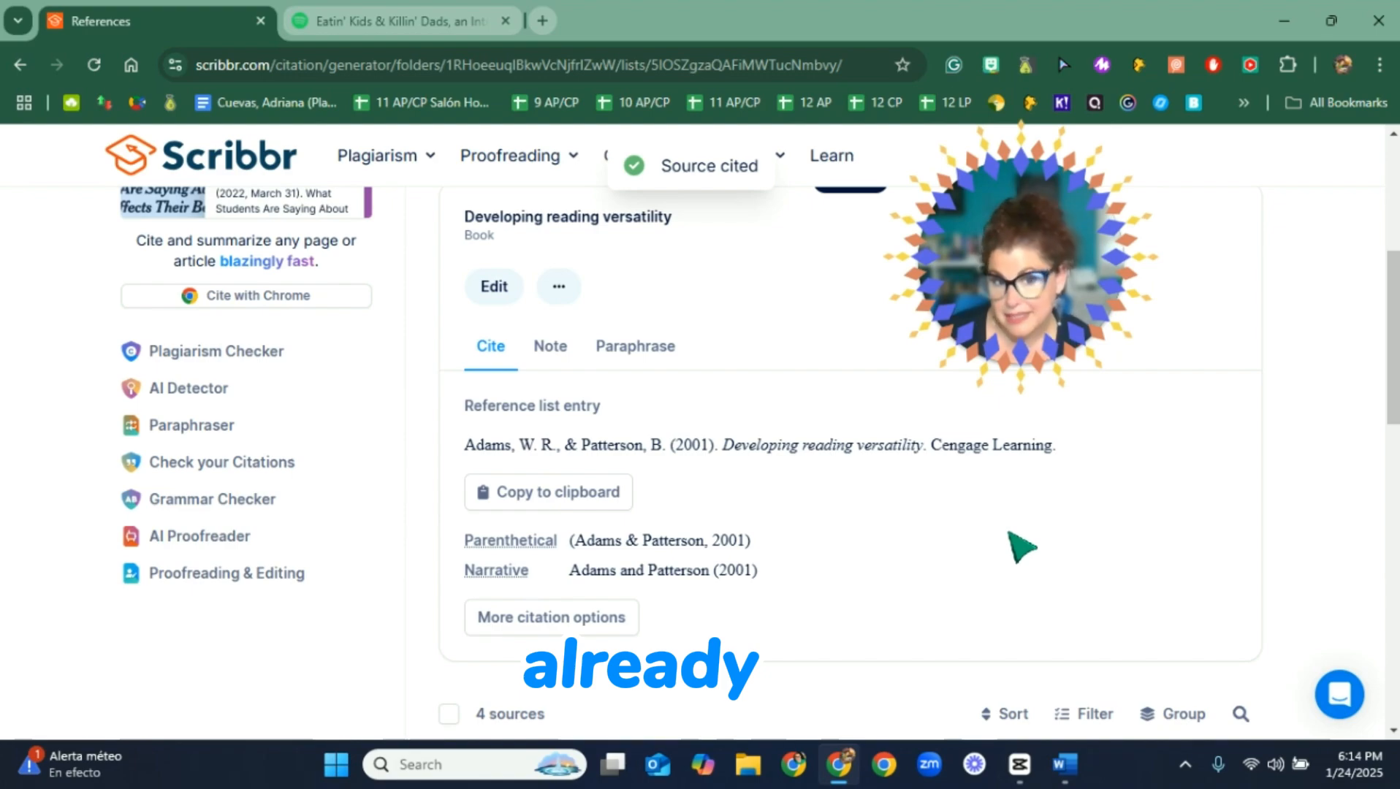
# Check the chapter details in the Word document and change the "Developing reading versatility" source type to Book chapter in Scribbr.
pyautogui.click(1066, 765)
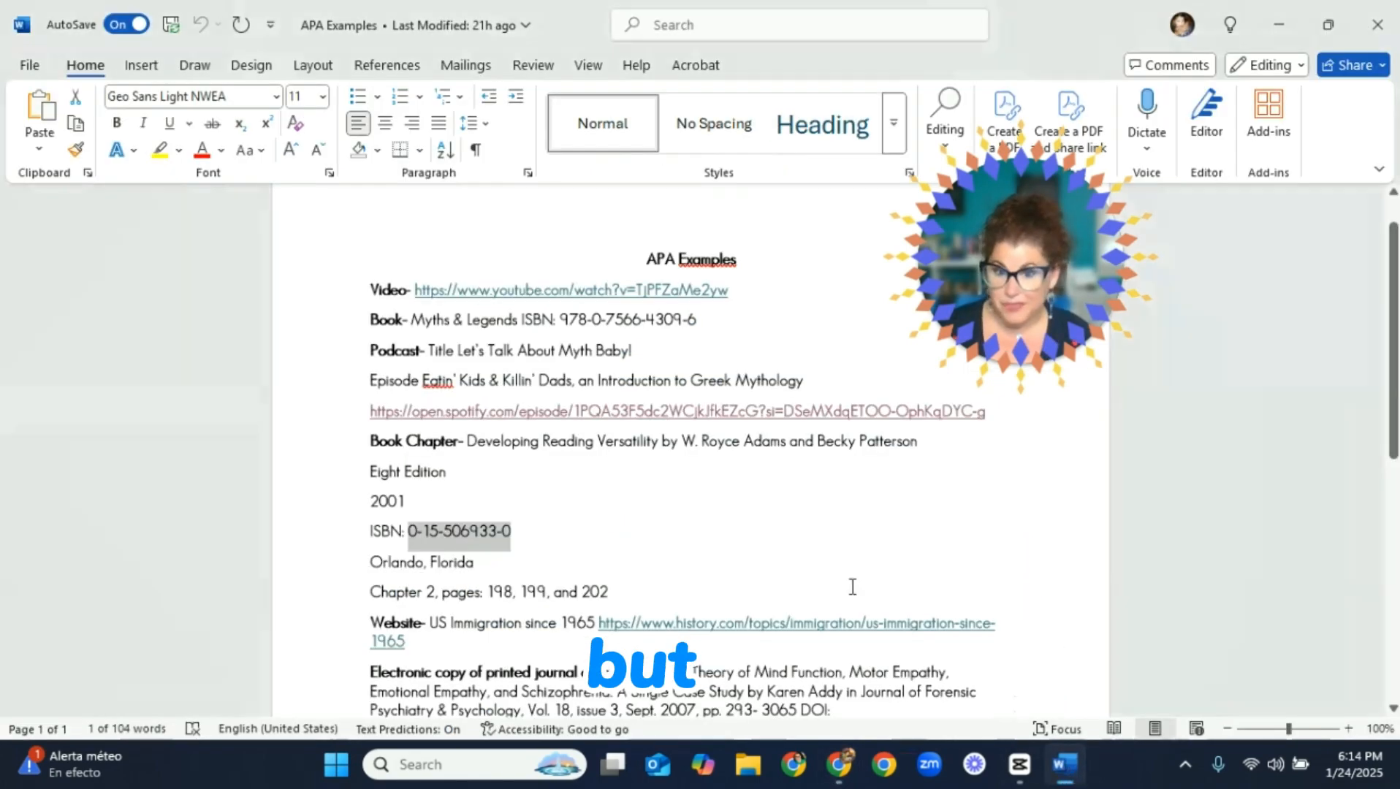
pyautogui.scroll(-1, 607, 547)
pyautogui.click(618, 542)
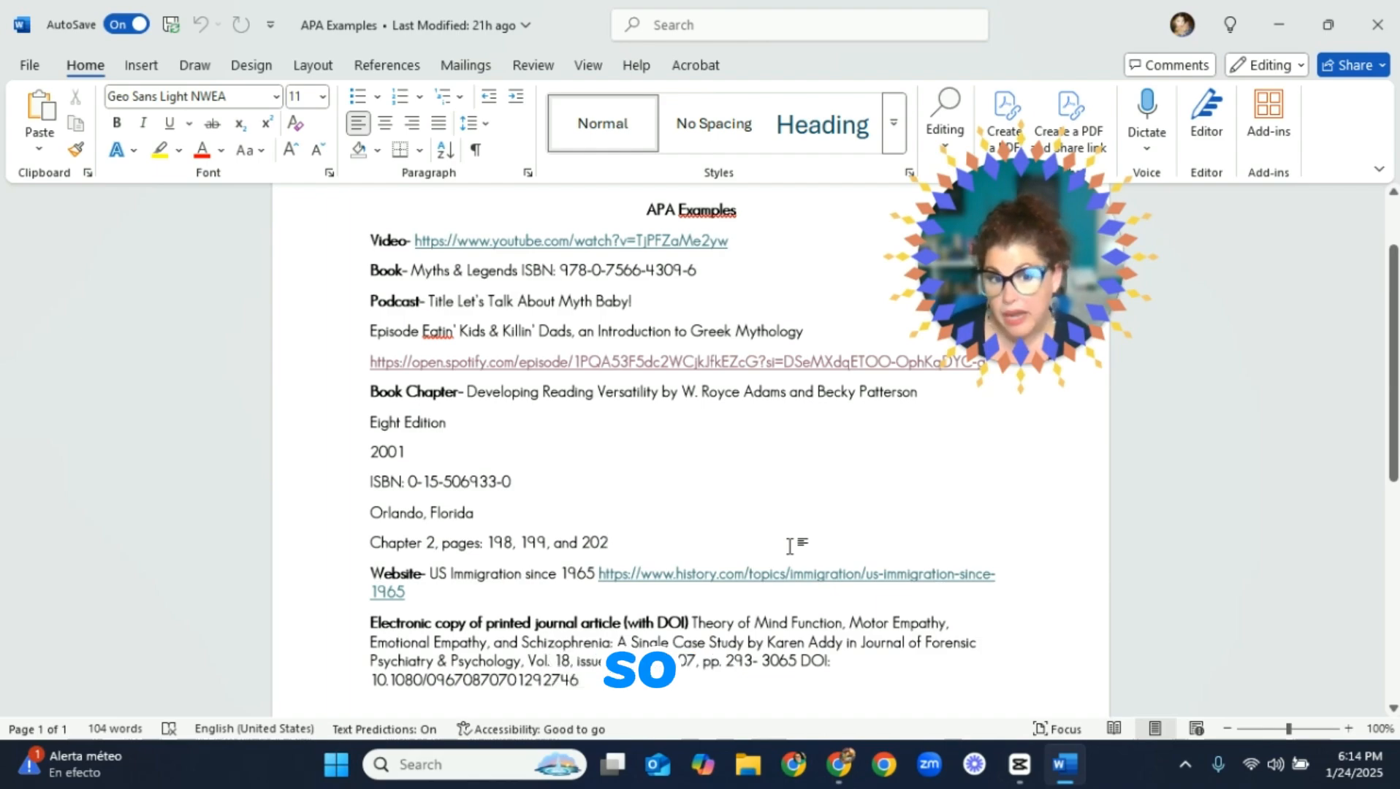
pyautogui.click(840, 765)
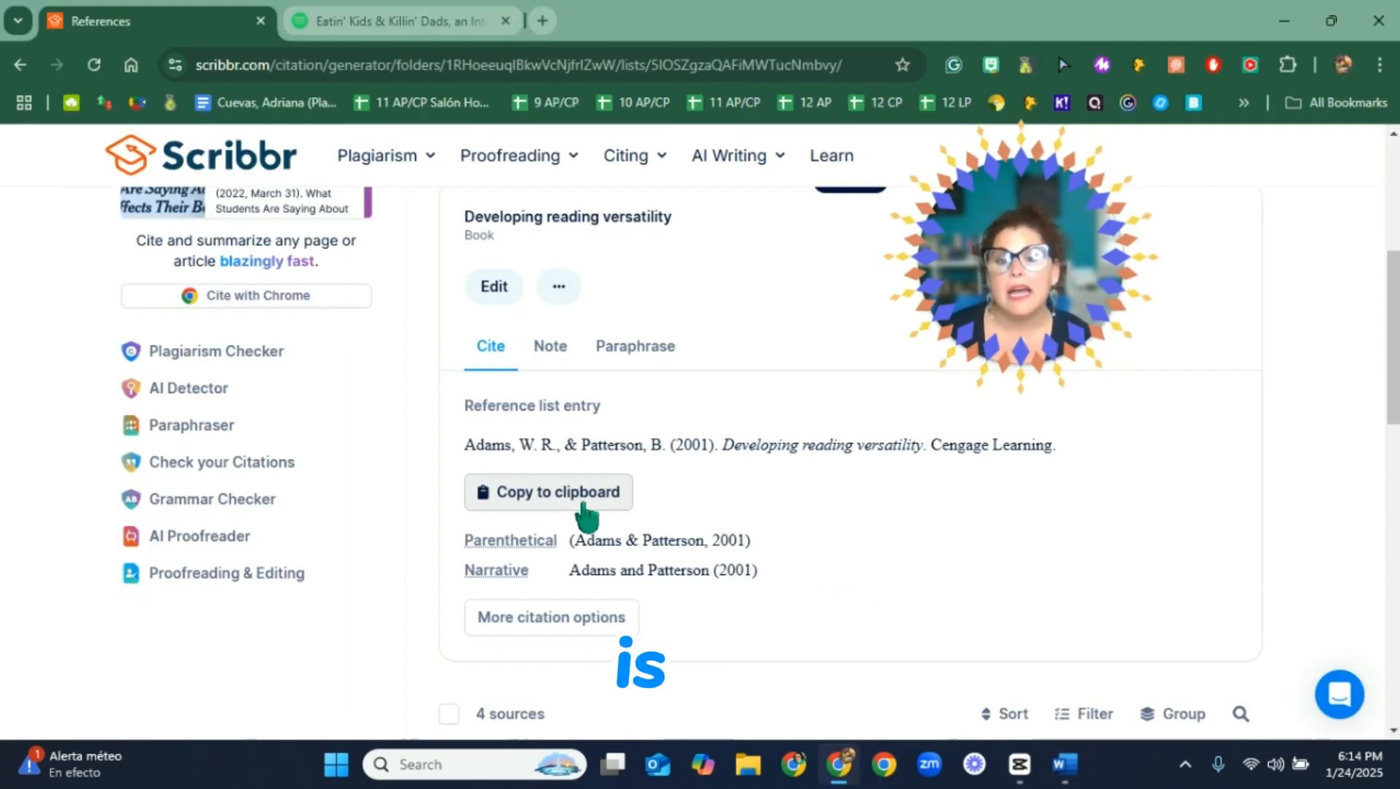
pyautogui.click(494, 287)
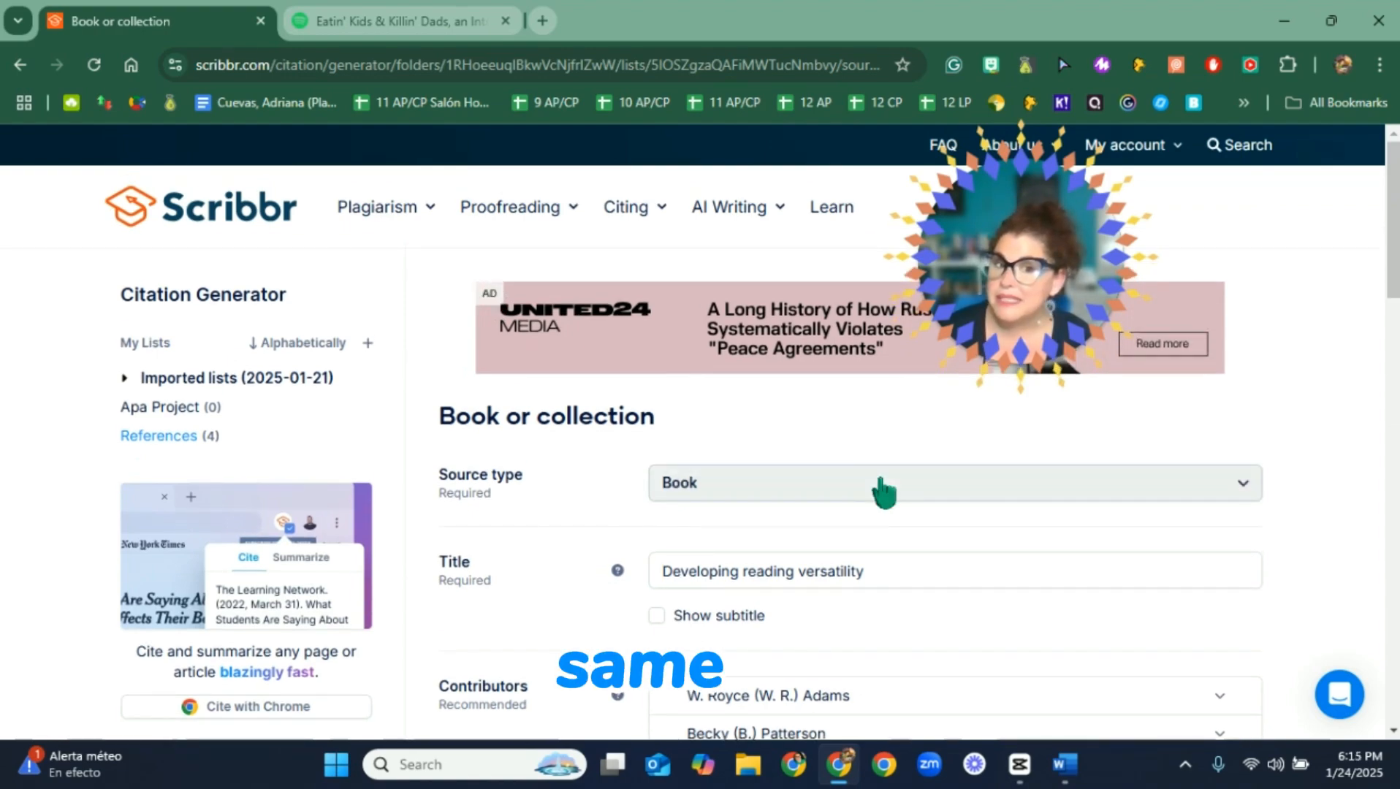
pyautogui.click(883, 489)
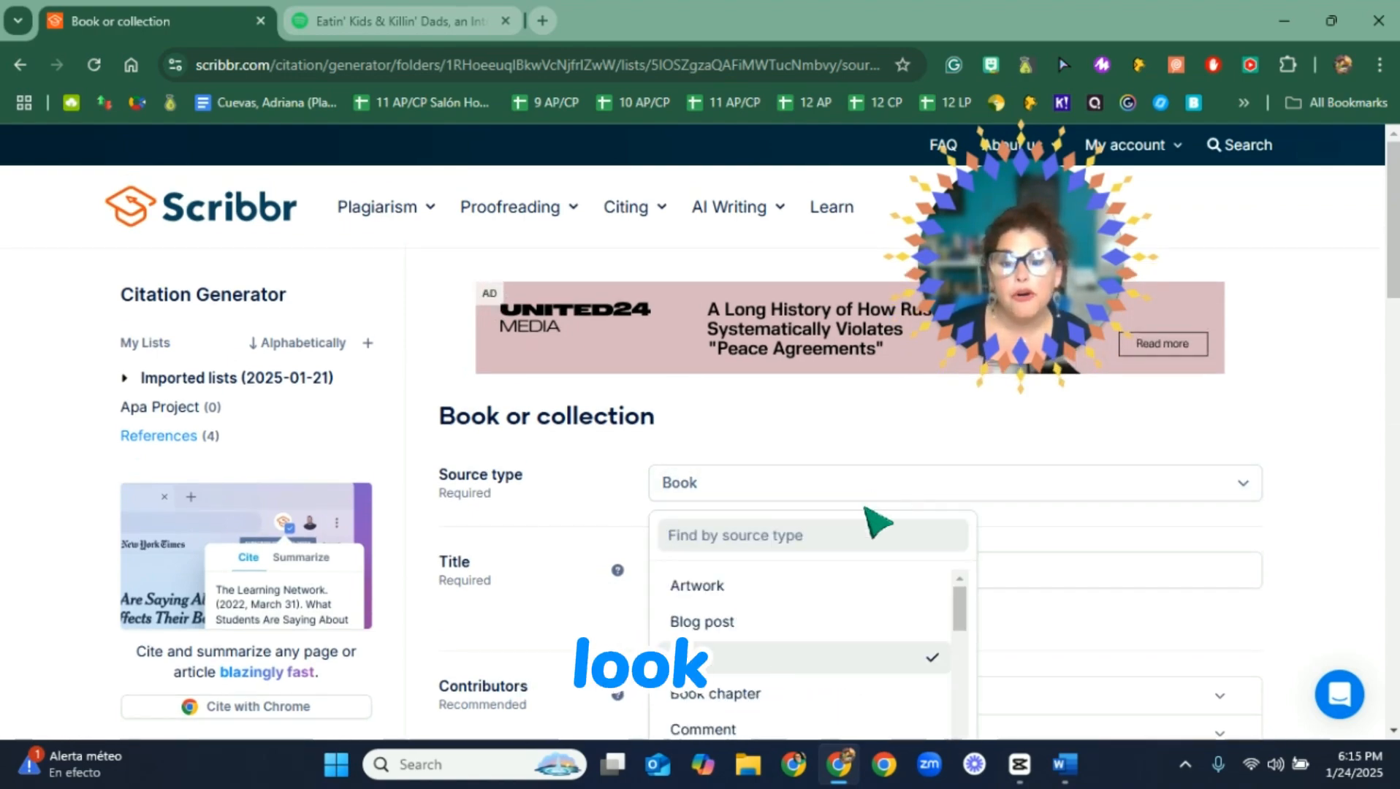
pyautogui.click(769, 693)
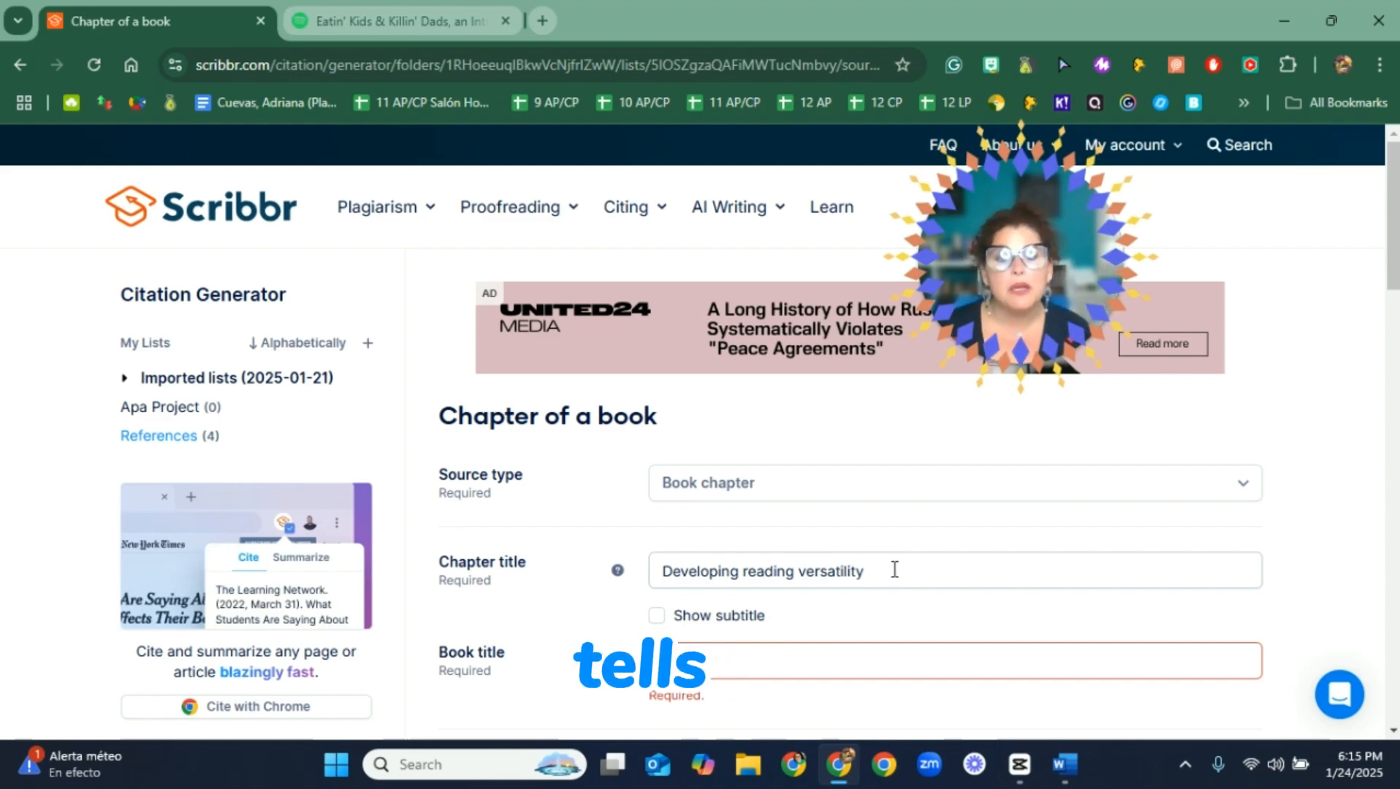
# Replace the chapter title with "Chapter 2", checking the chapter number in the Word document.
pyautogui.moveTo(895, 569); pyautogui.dragTo(660, 579)
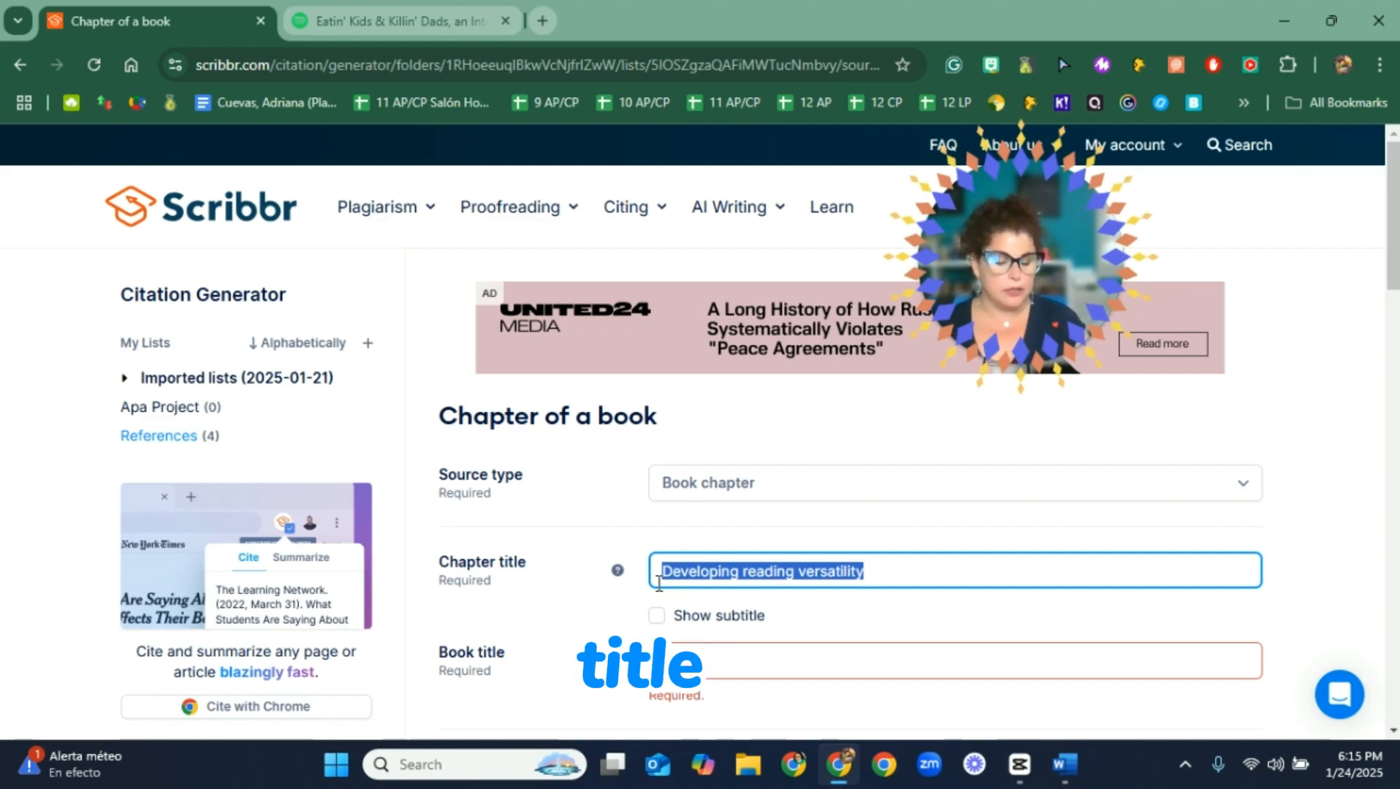
pyautogui.press('BackSpace')
pyautogui.click(1073, 760)
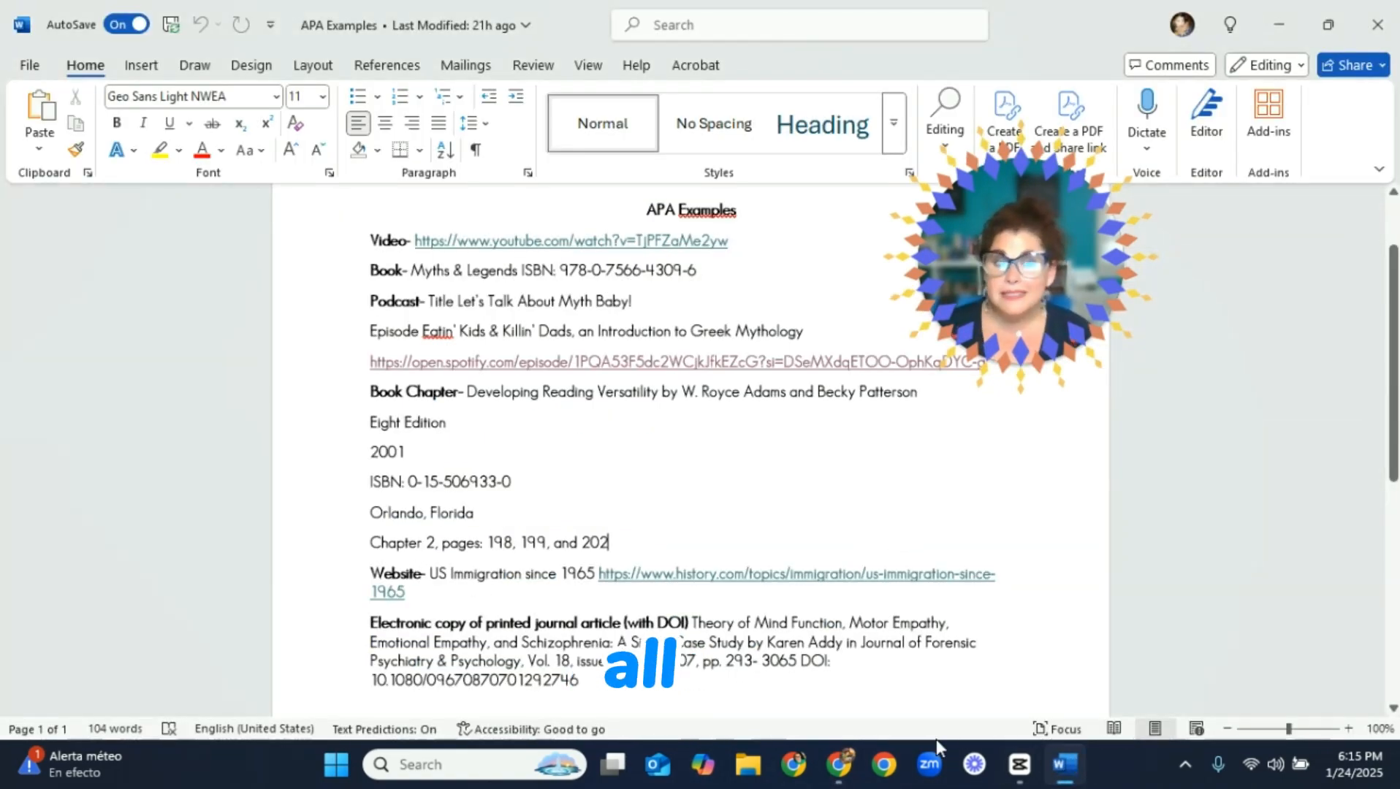
pyautogui.click(839, 764)
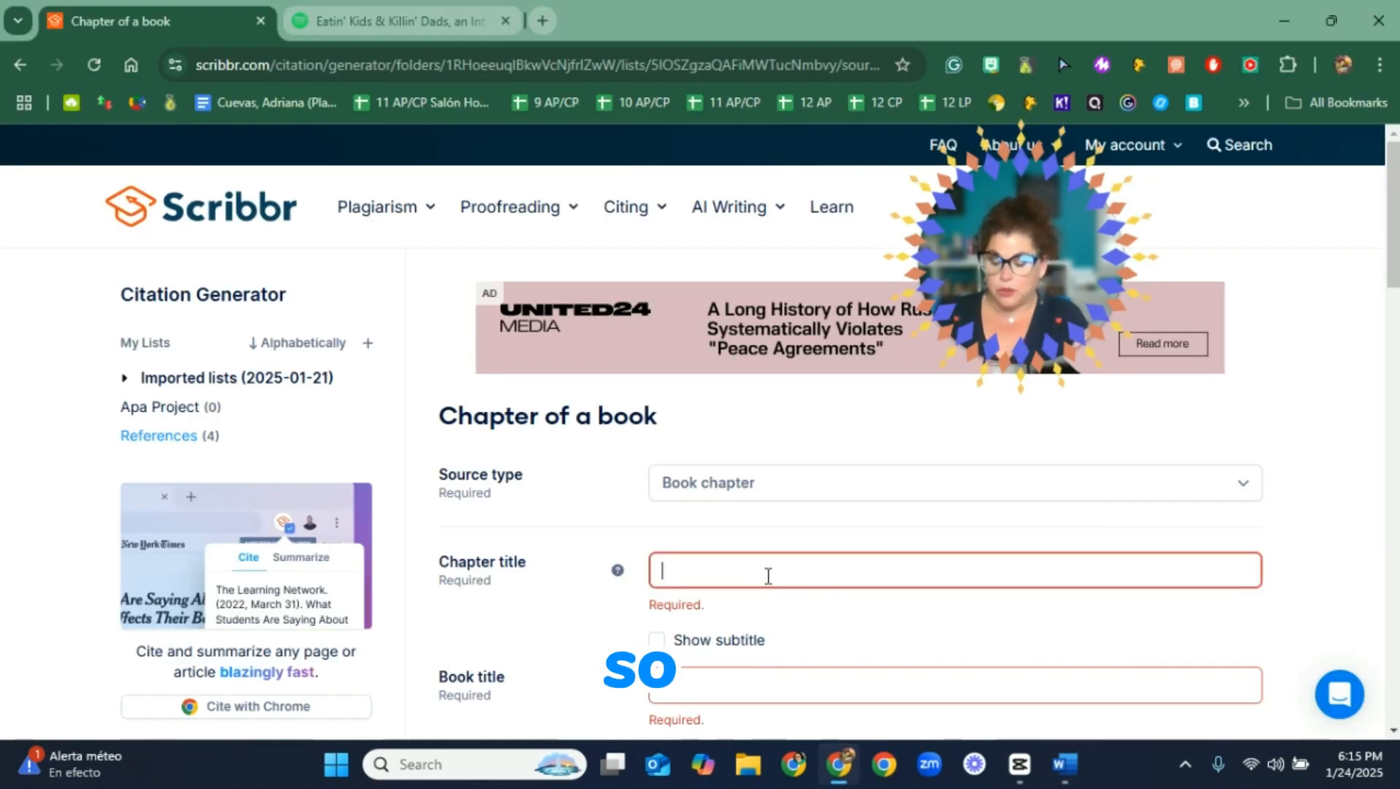
pyautogui.write('c')
pyautogui.press('BackSpace')
pyautogui.write('c')
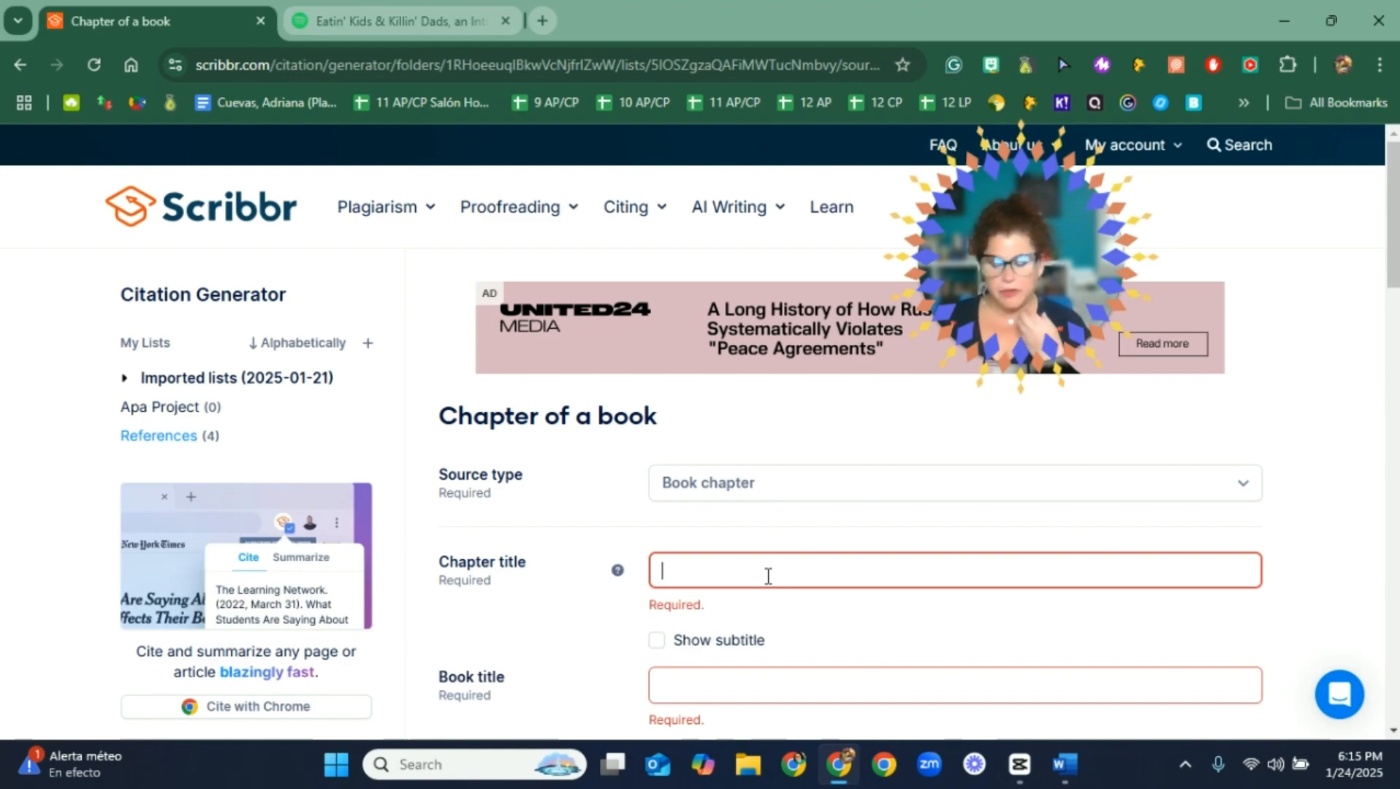
pyautogui.write('c')
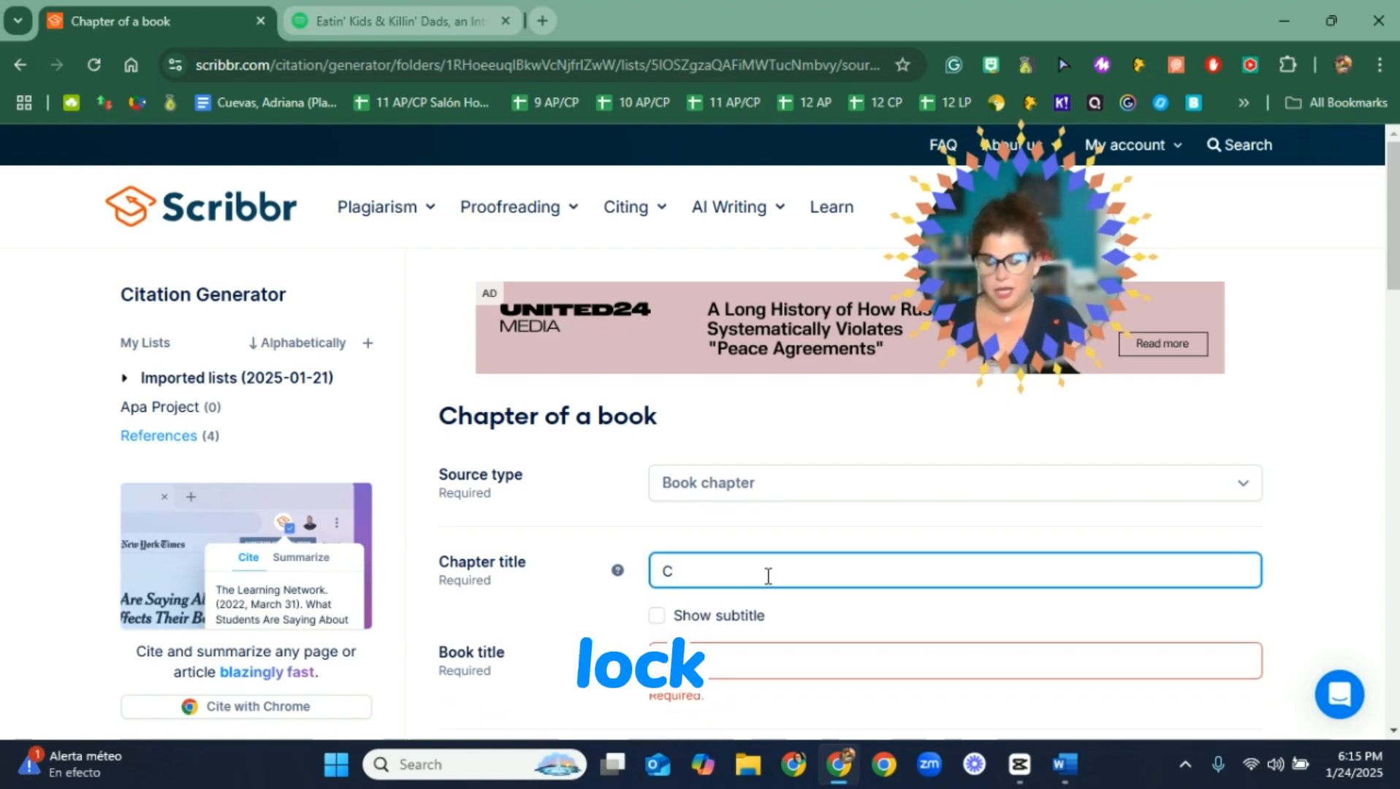
pyautogui.write('hapter 2')
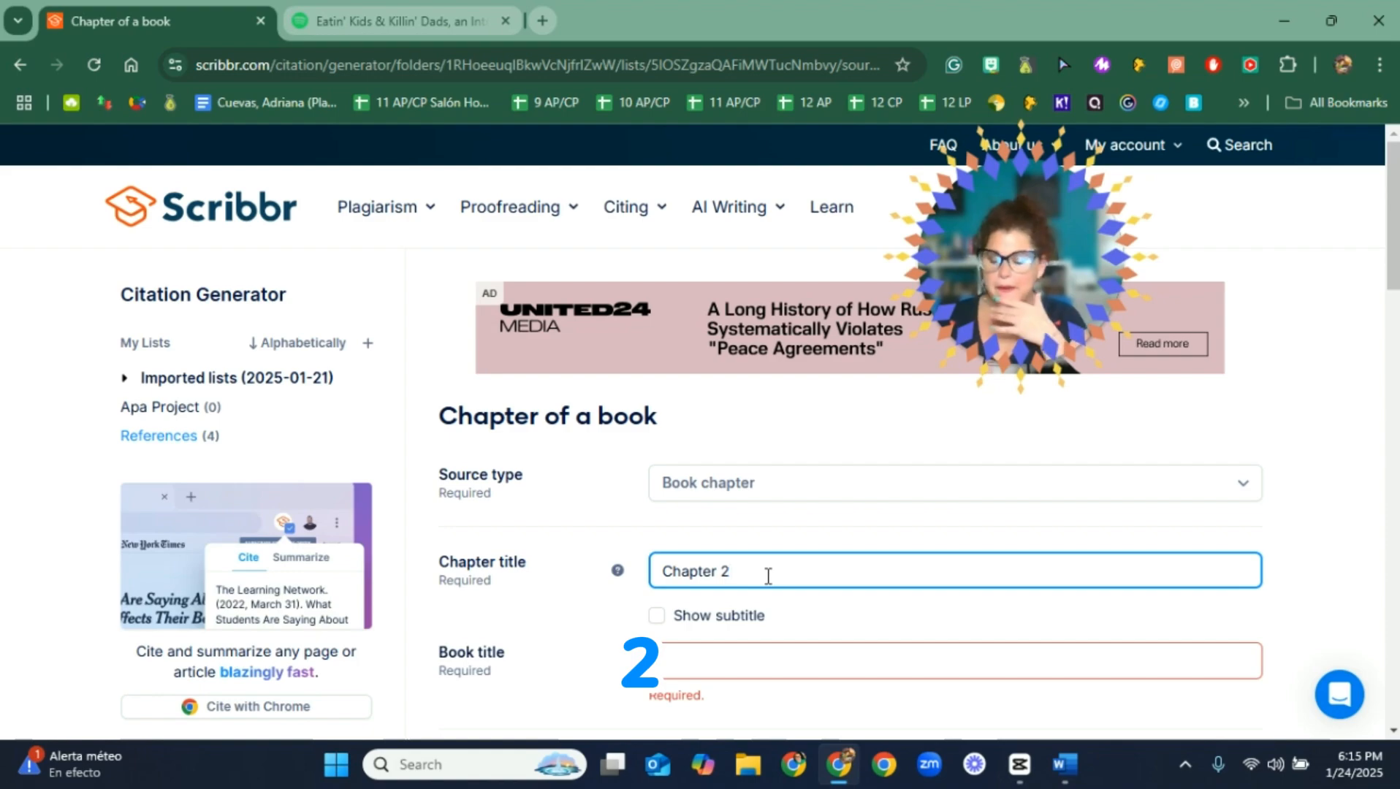
pyautogui.press('Tab')
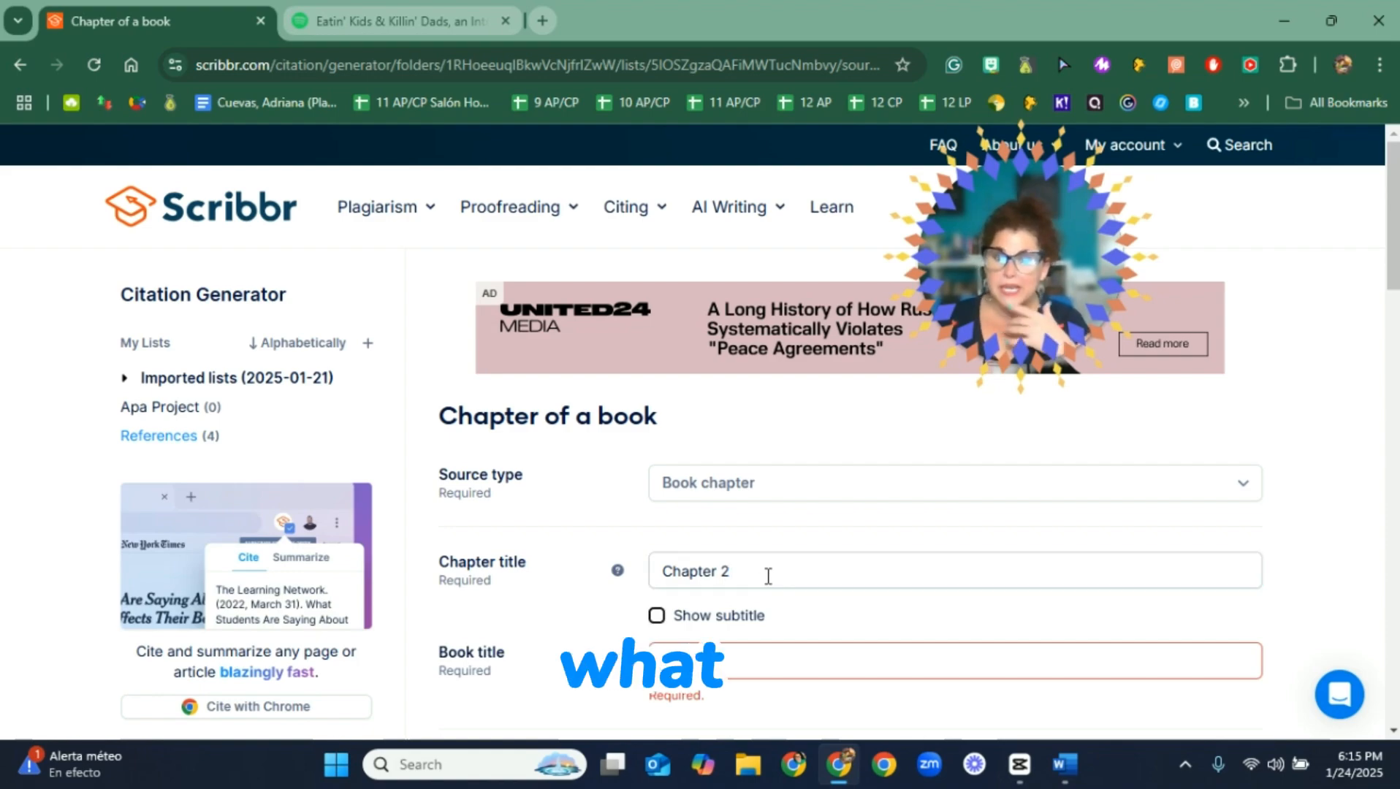
# Copy the book title "Developing Reading Versatility" from the Word document and return to Scribbr's book chapter form.
pyautogui.click(1073, 758)
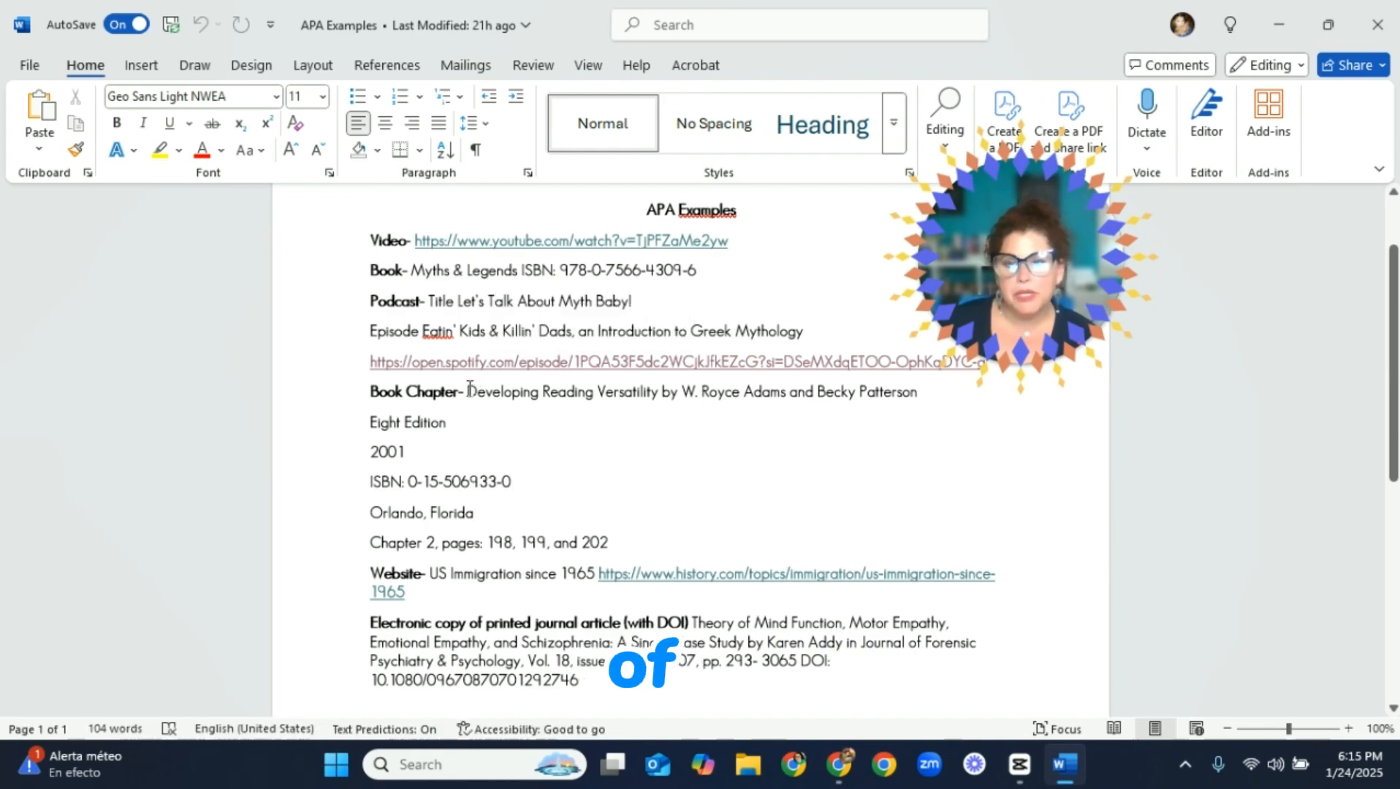
pyautogui.moveTo(470, 393); pyautogui.dragTo(658, 407)
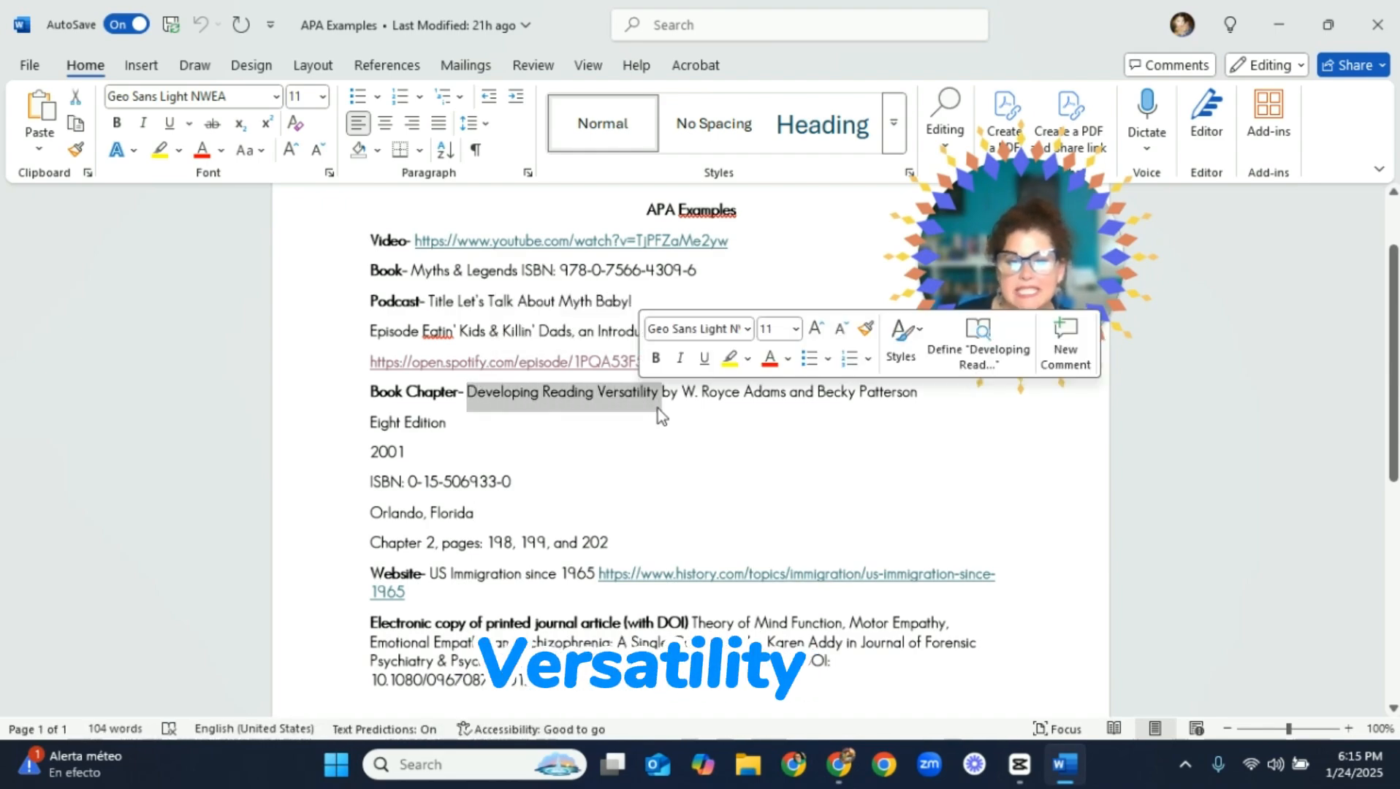
pyautogui.click(839, 765)
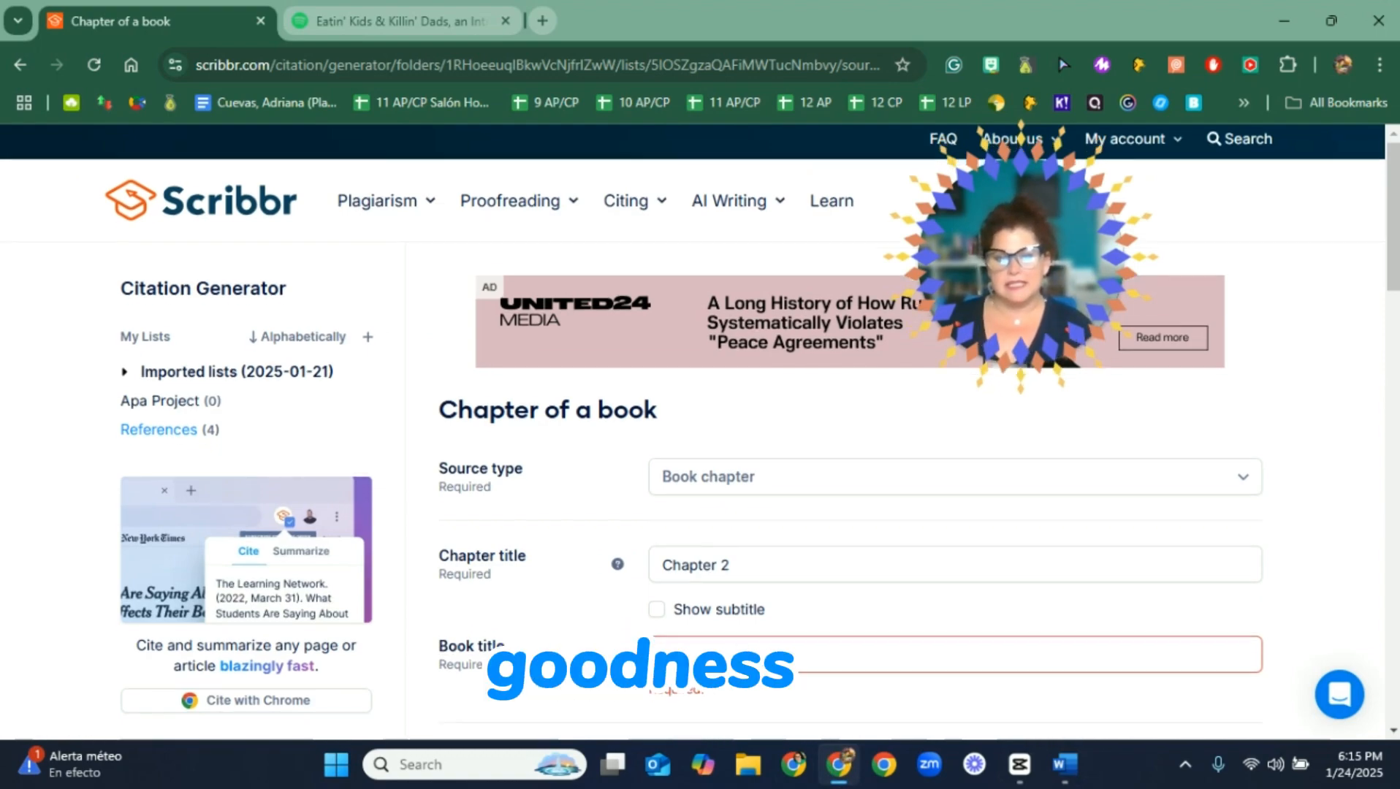
pyautogui.scroll(-1, 757, 643)
pyautogui.click(1065, 764)
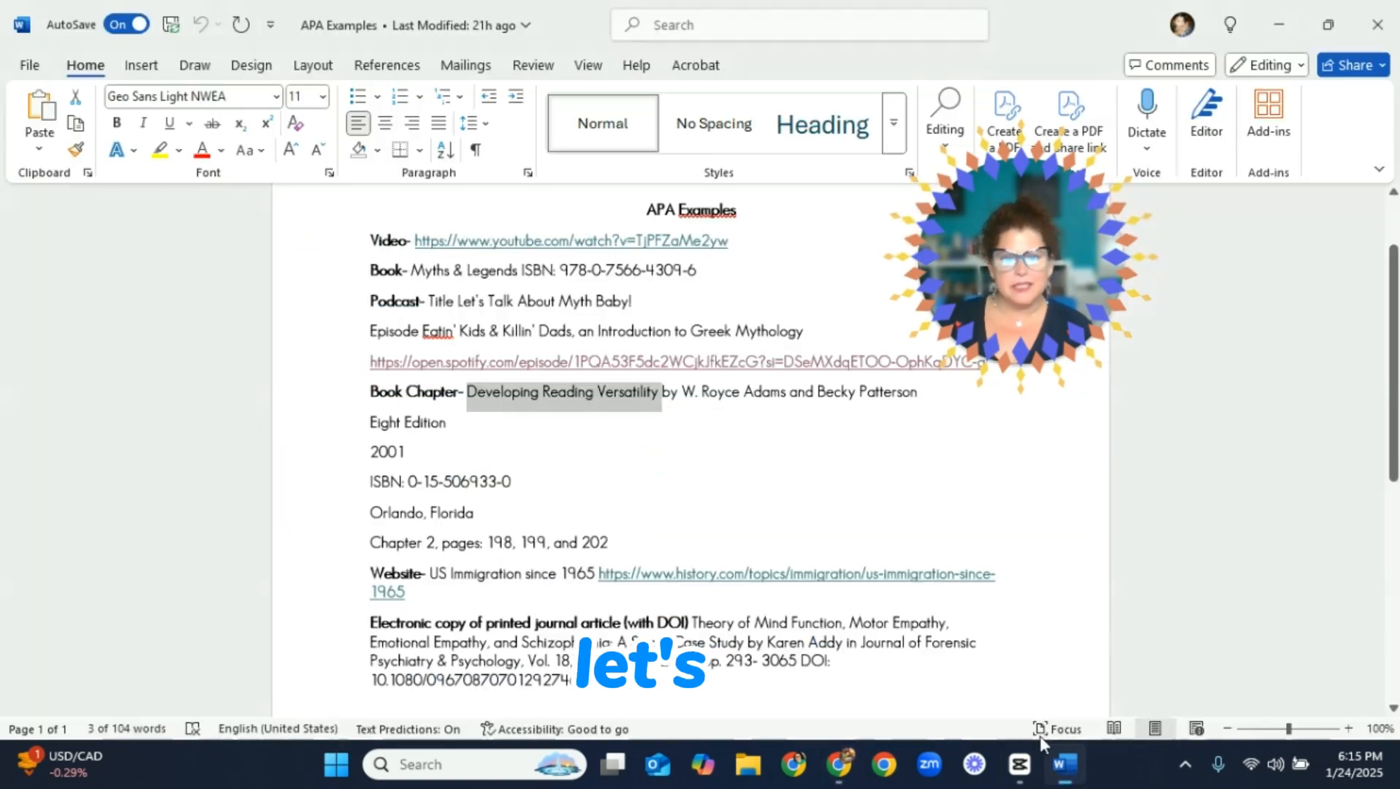
pyautogui.rightClick(561, 401)
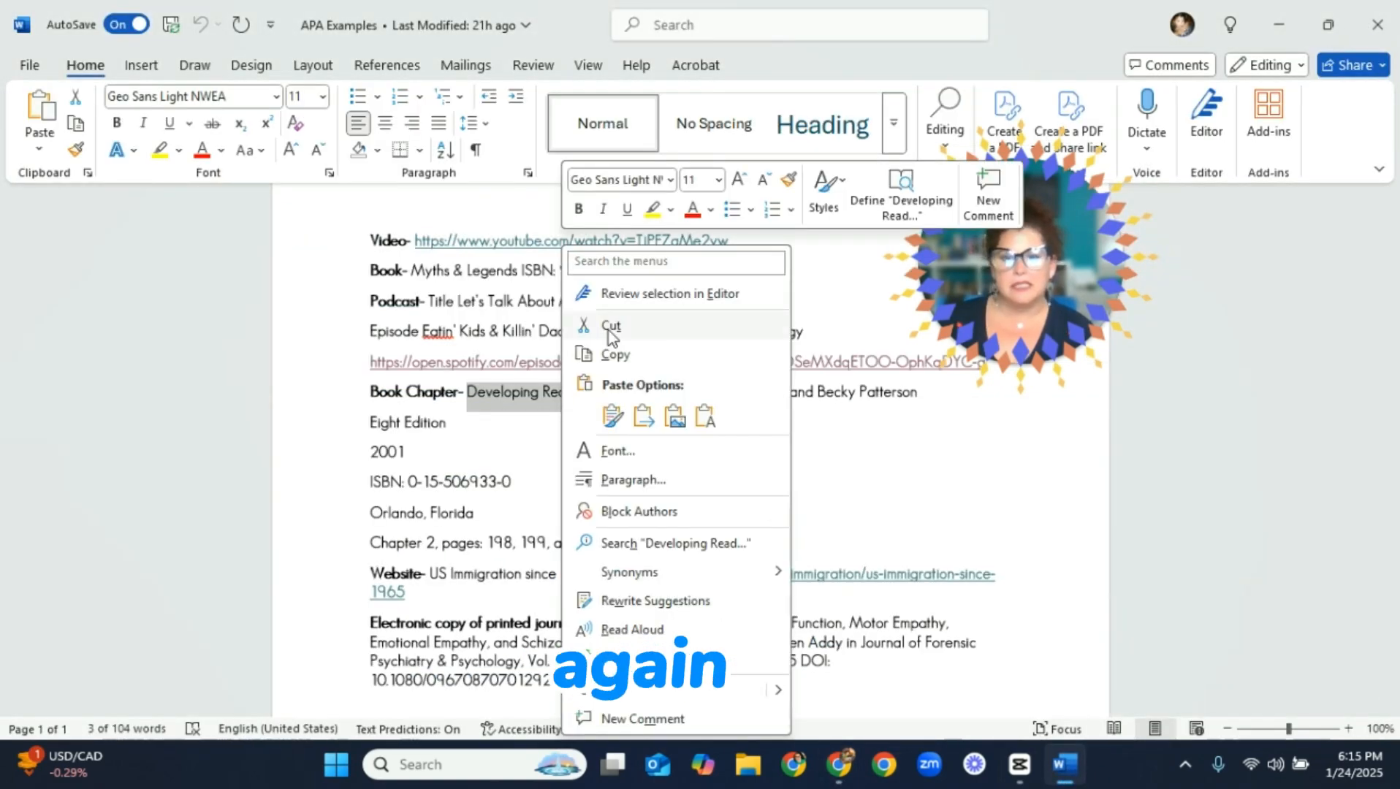
pyautogui.click(613, 354)
pyautogui.click(840, 764)
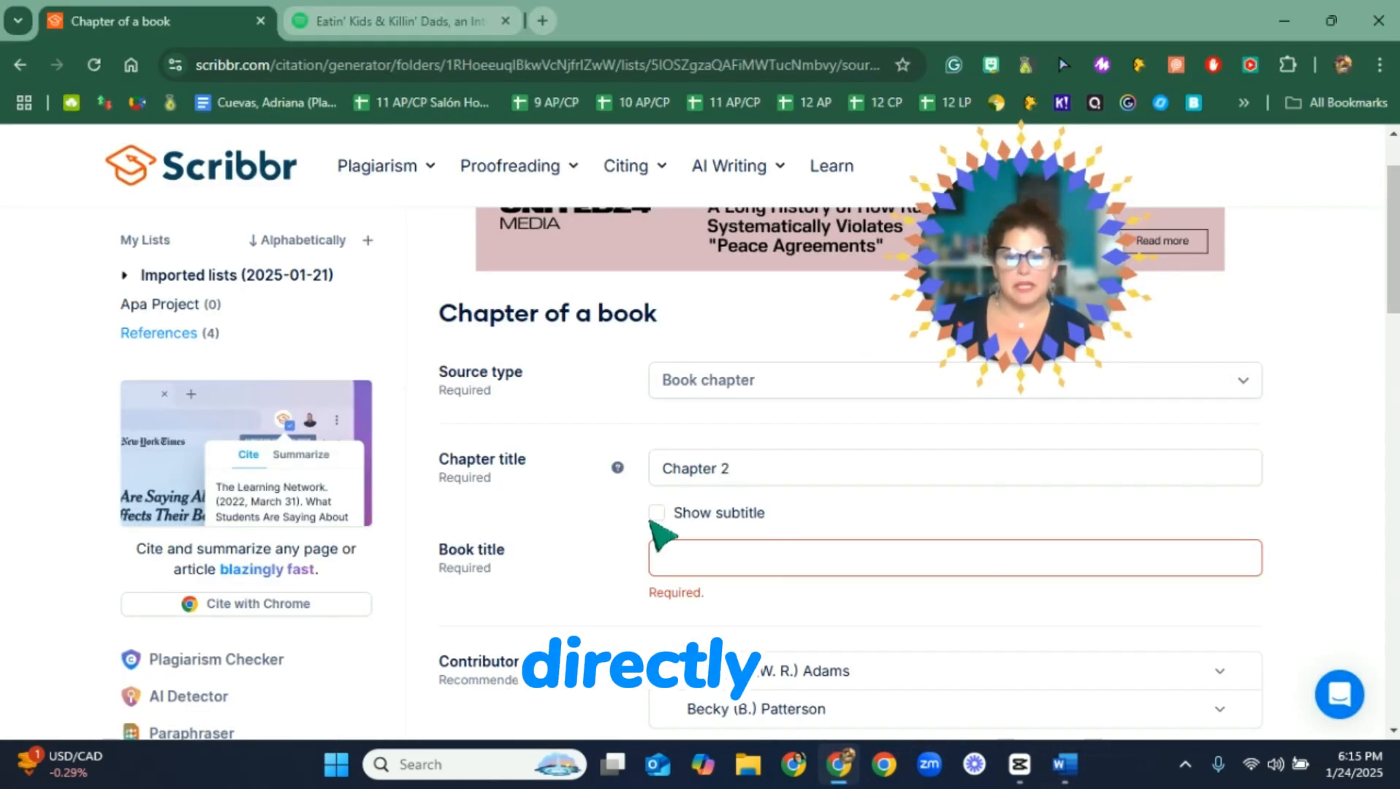
# Paste "Developing Reading Versatility" as the book title and check the remaining chapter details against the Word document.
pyautogui.click(685, 550)
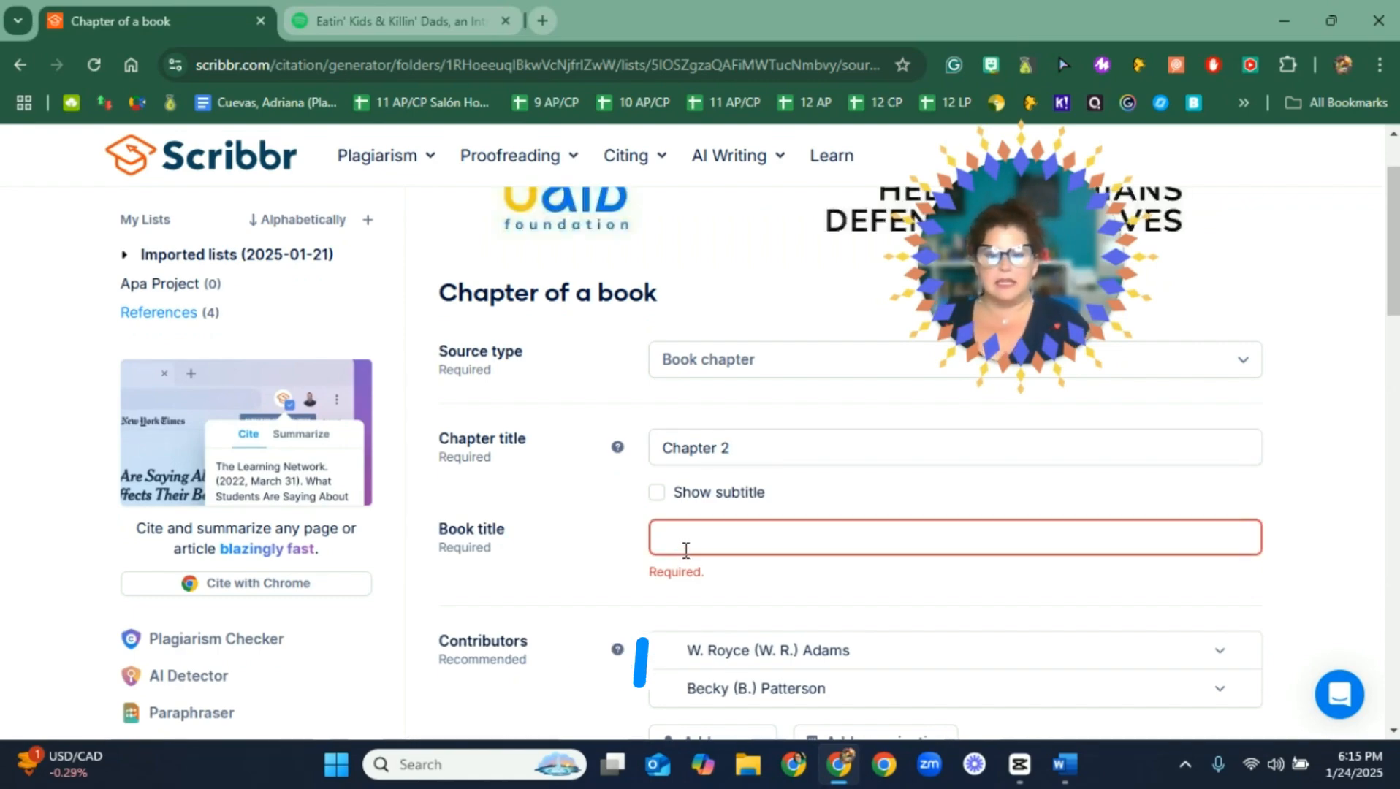
pyautogui.hotkey('ctrl', 'v')
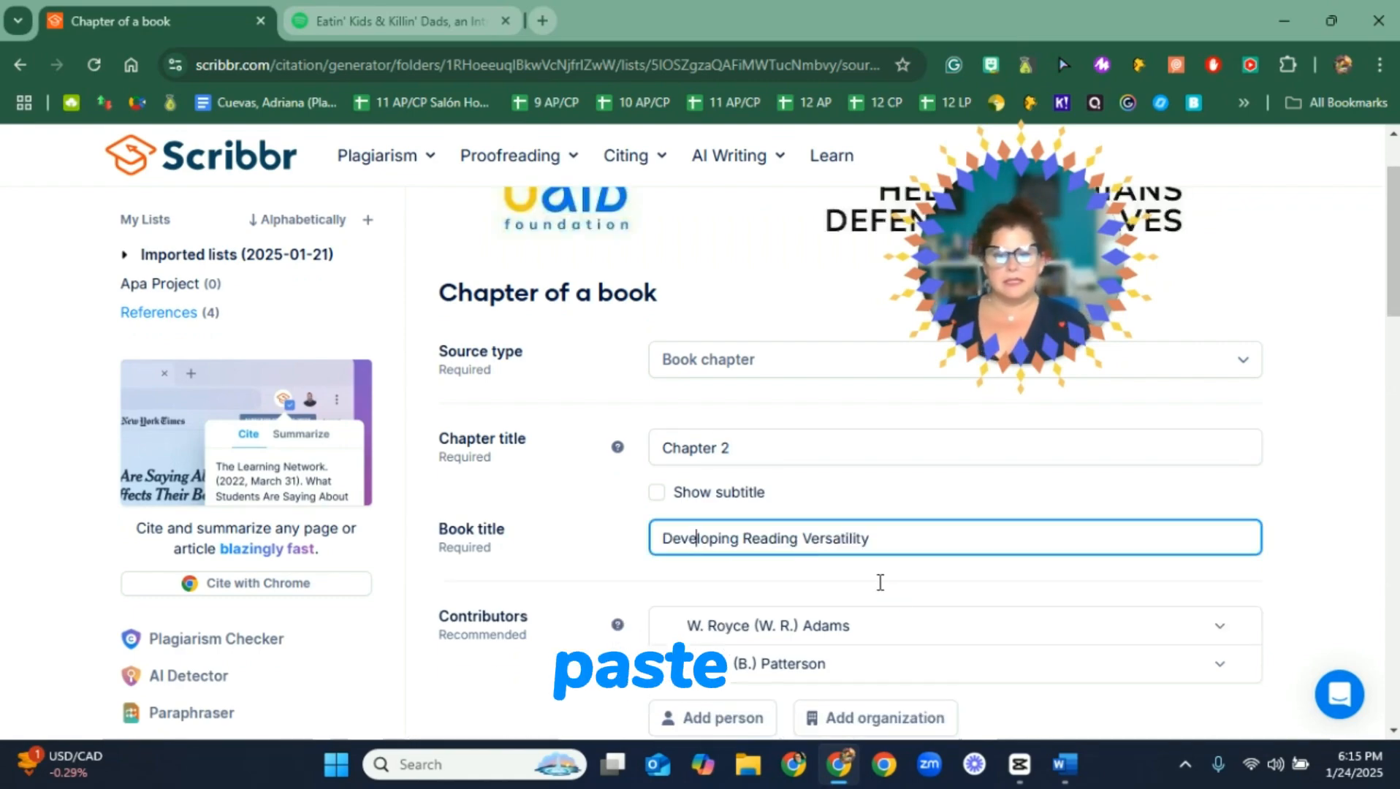
pyautogui.scroll(-3, 1175, 594)
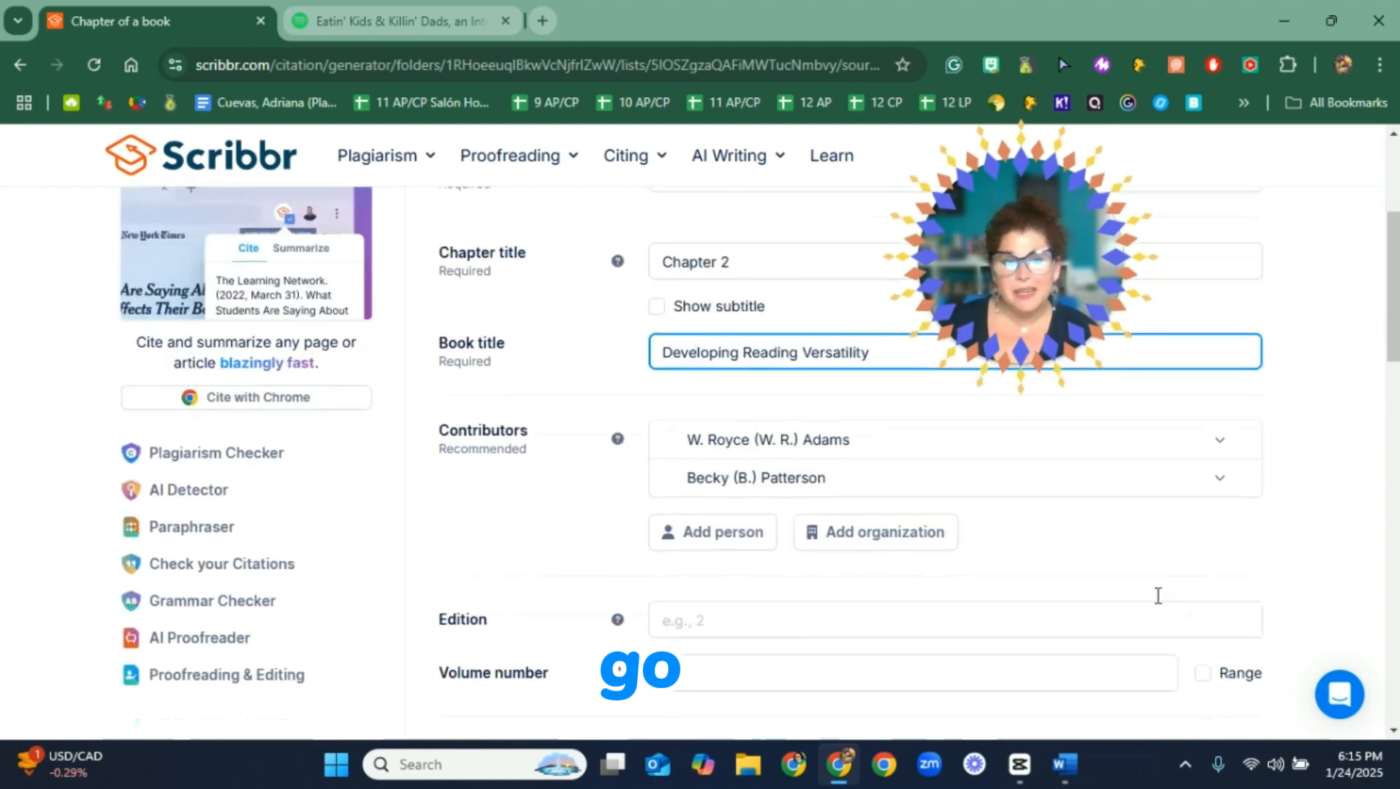
pyautogui.click(1065, 766)
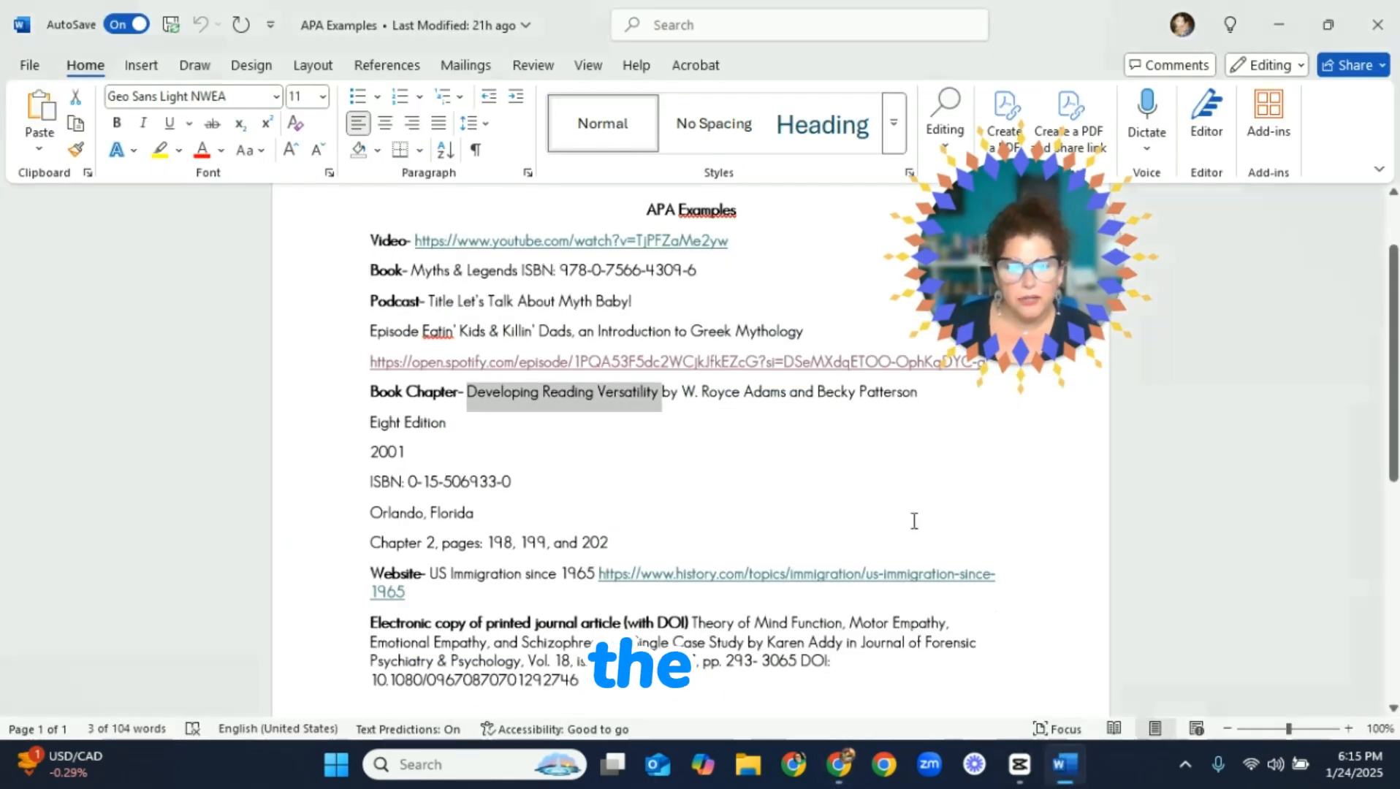
pyautogui.click(839, 765)
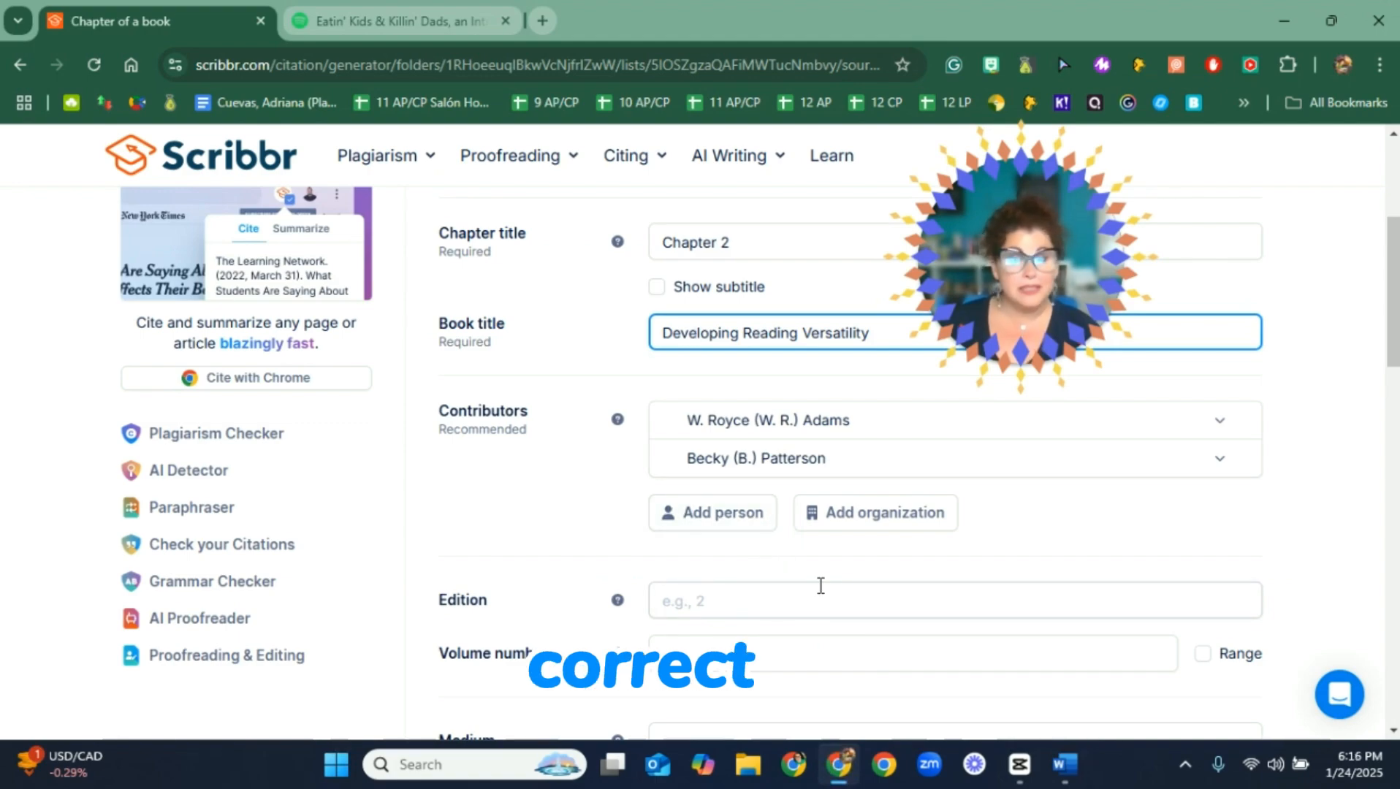
# Fill in the edition as "Eight Edition", copied from the book chapter details in the Word document.
pyautogui.click(752, 612)
pyautogui.scroll(-2, 881, 643)
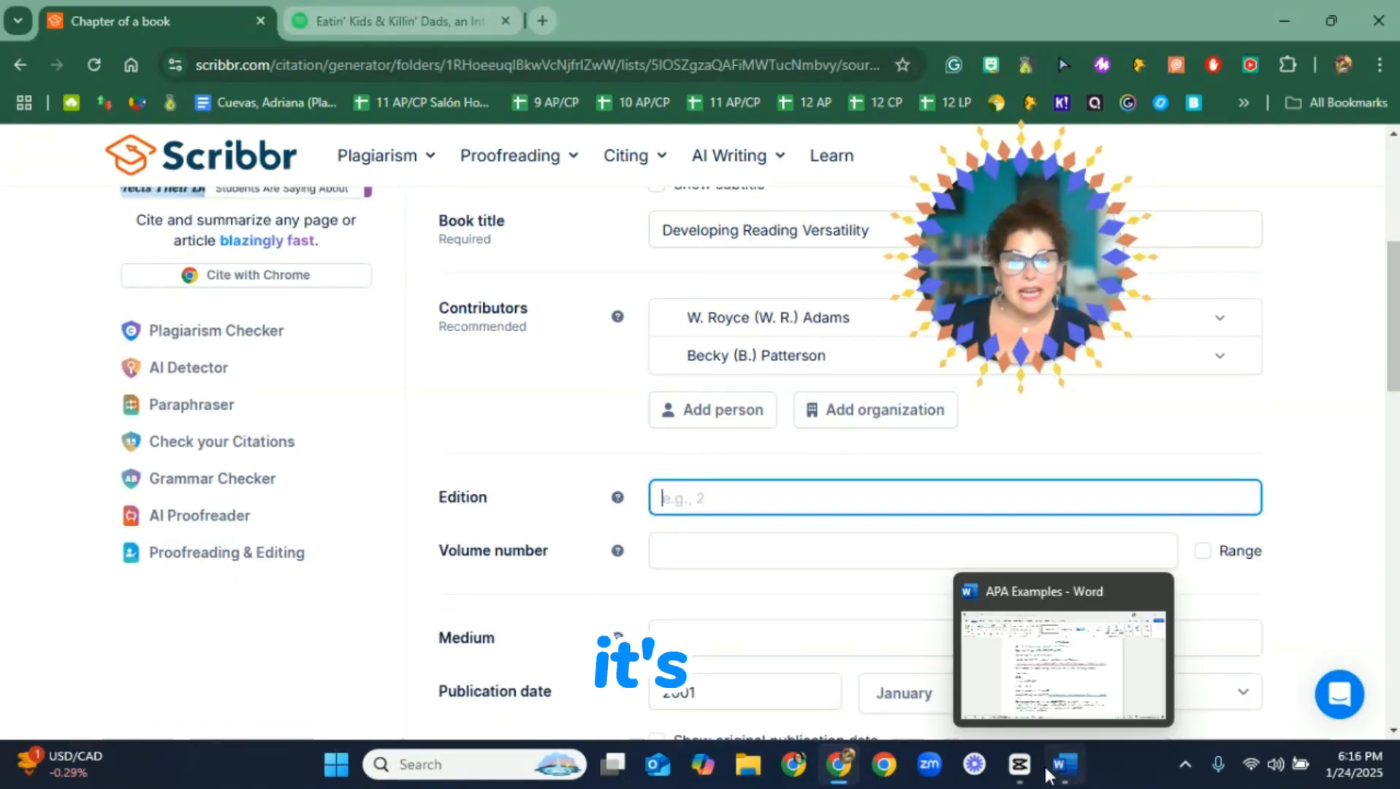
pyautogui.click(1066, 764)
pyautogui.click(500, 516)
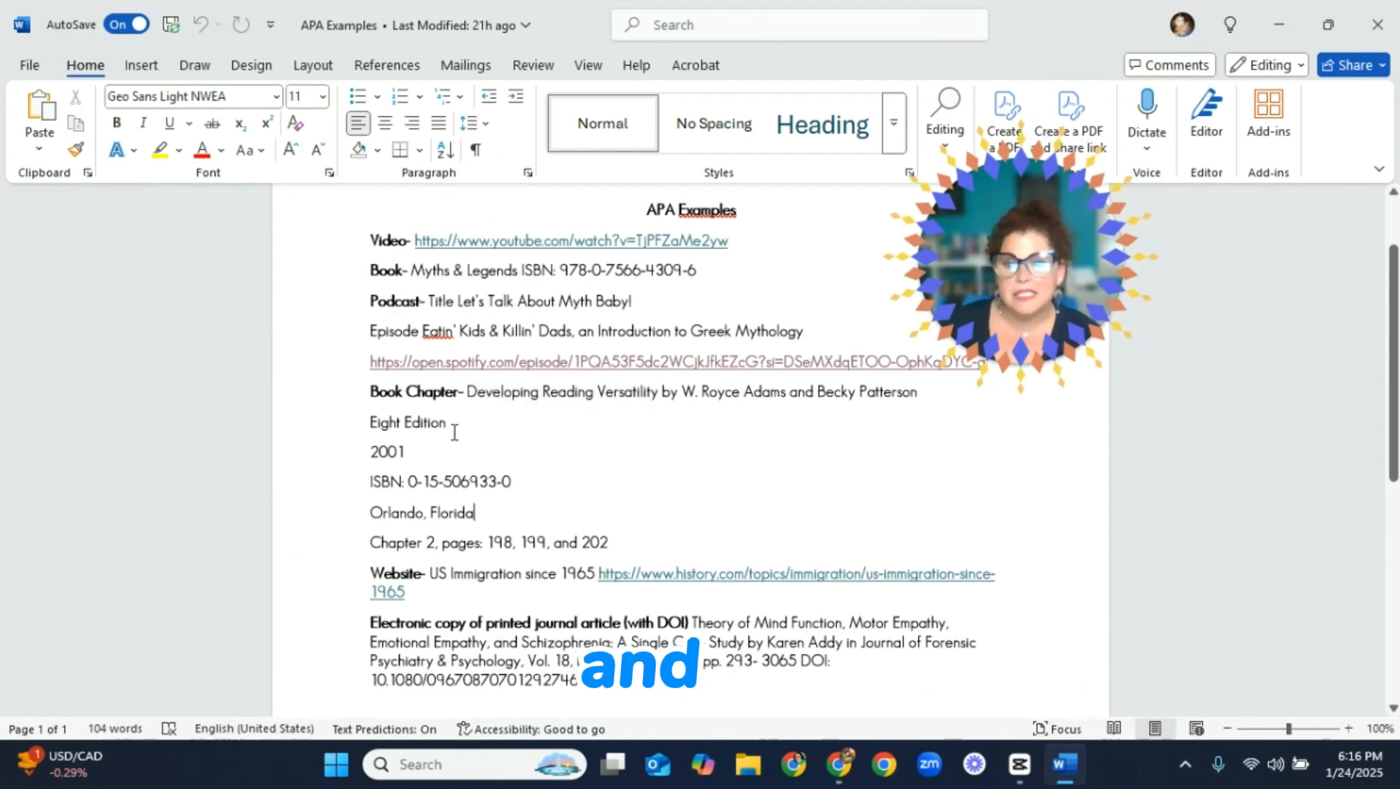
pyautogui.moveTo(451, 422); pyautogui.dragTo(370, 427)
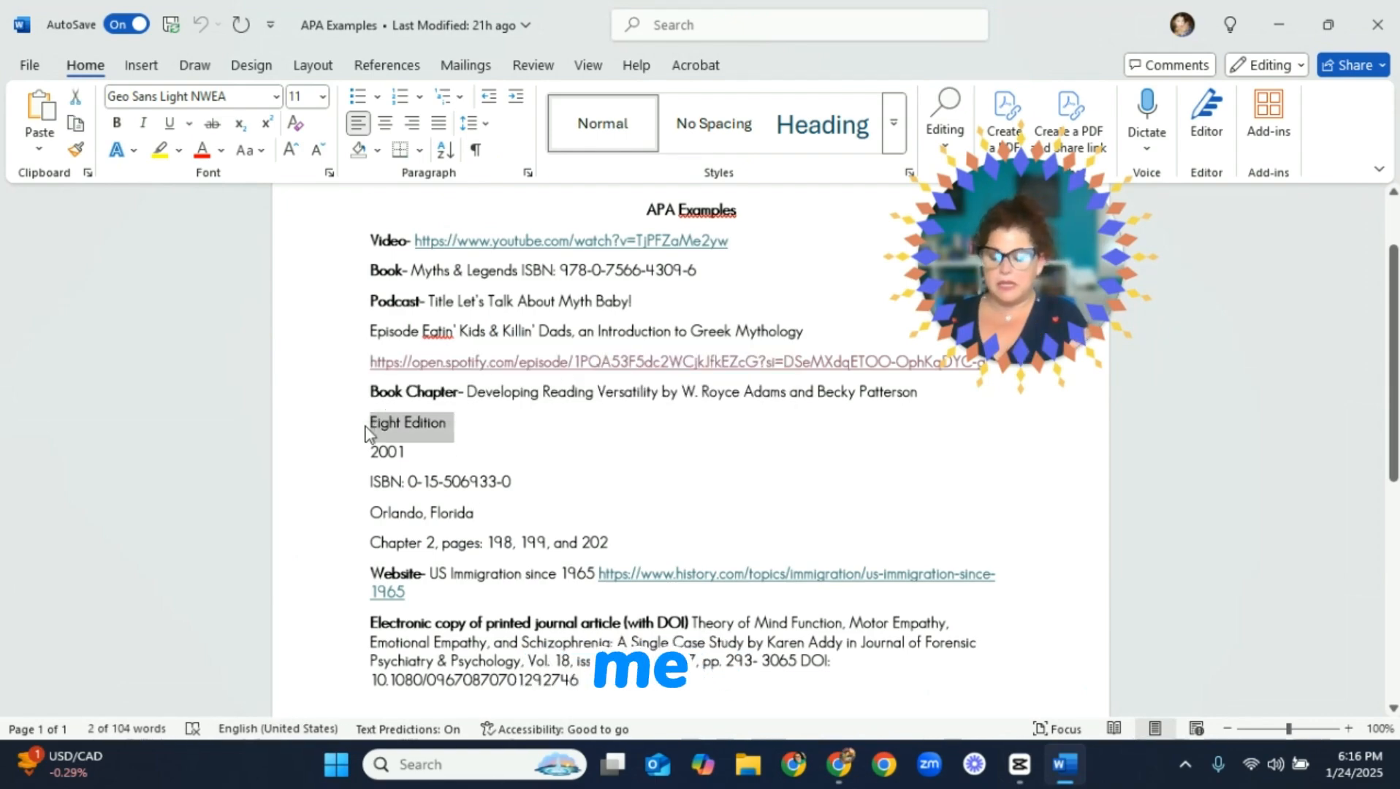
pyautogui.click(840, 765)
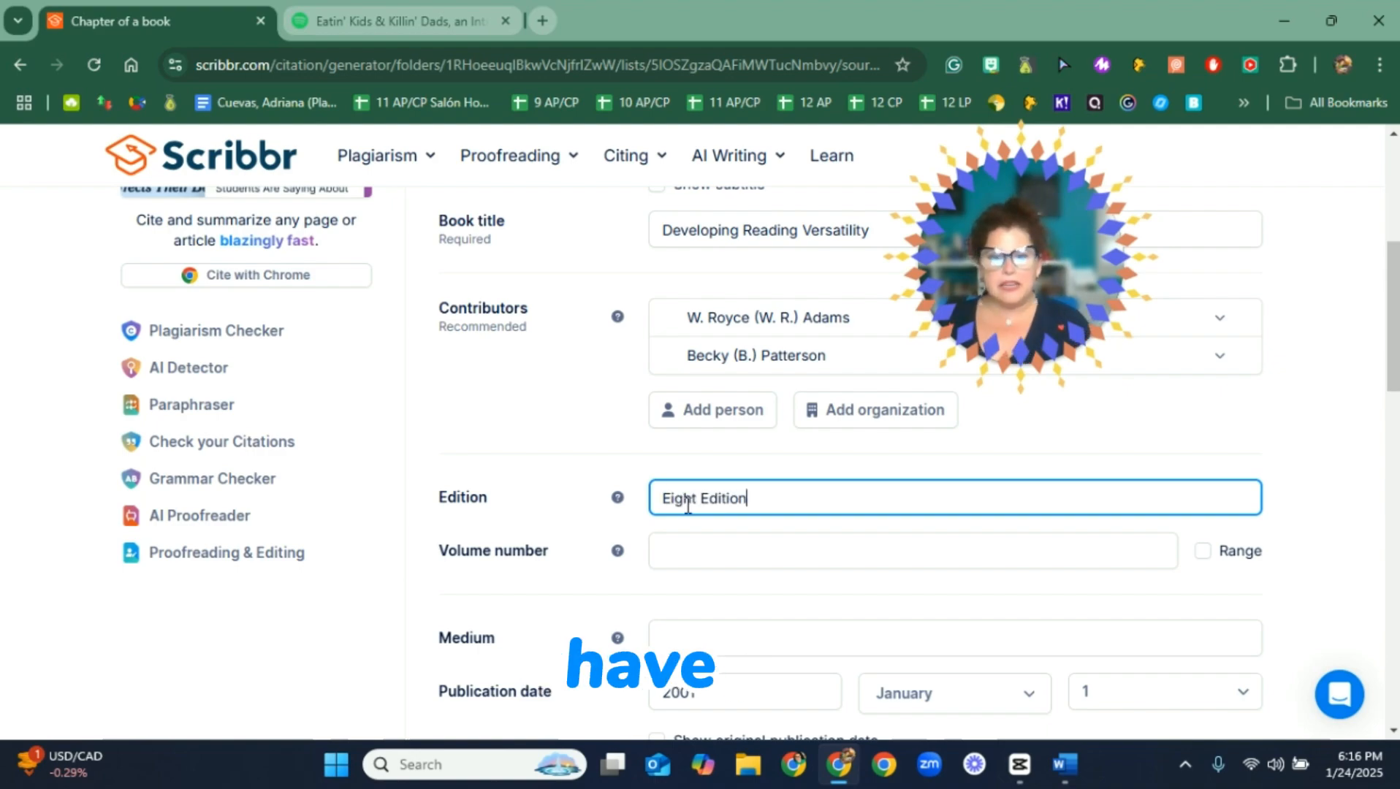
# Check the Word document for a volume number and review the publication date and publisher in Scribbr's form.
pyautogui.click(1060, 766)
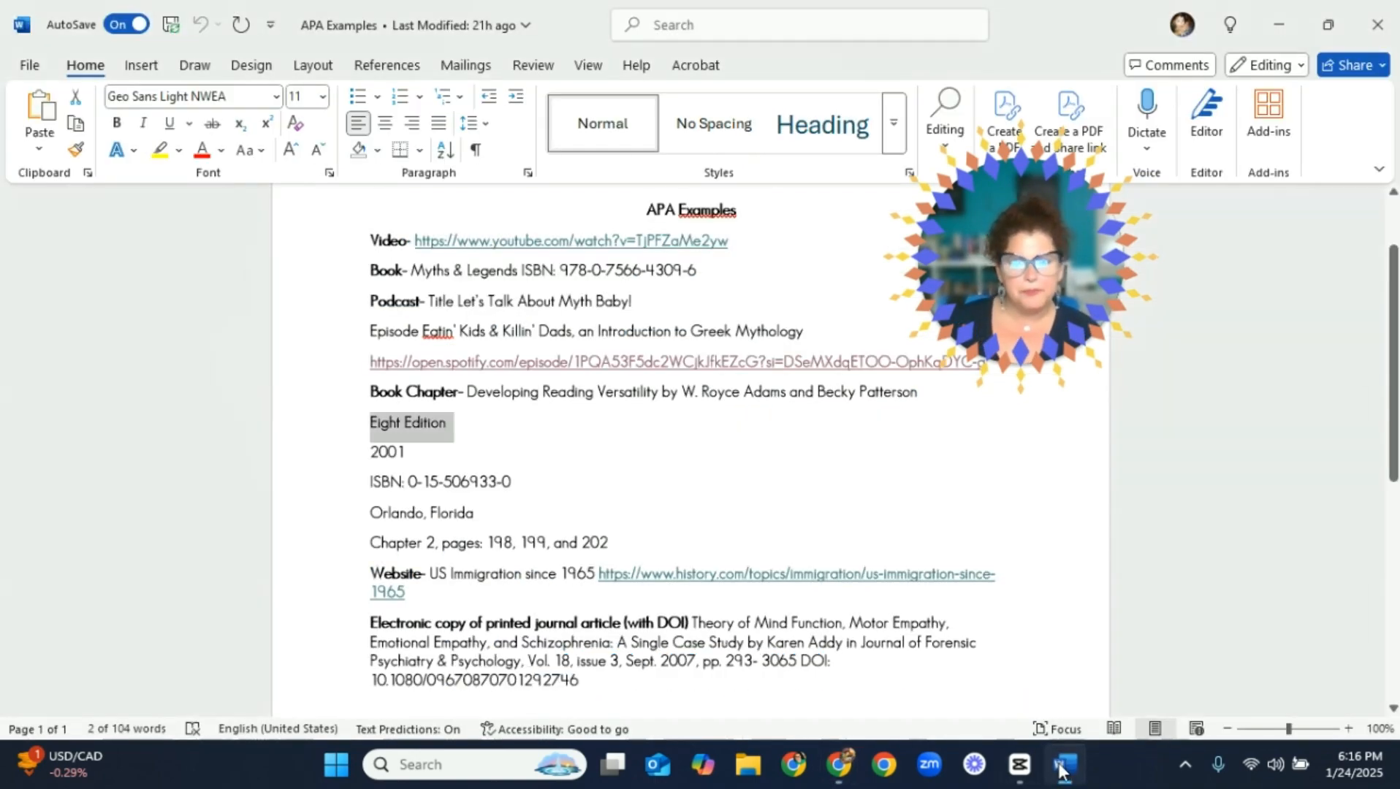
pyautogui.click(532, 460)
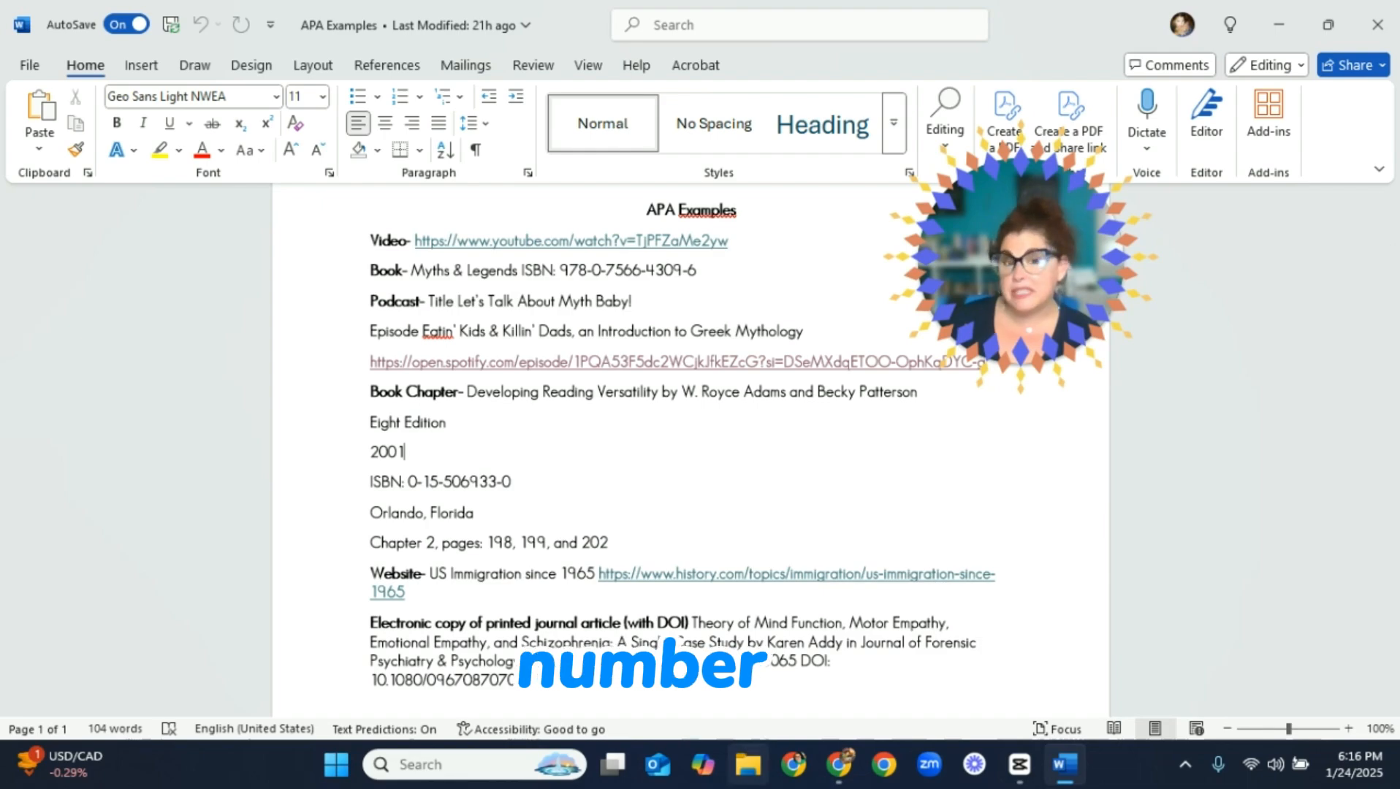
pyautogui.click(839, 765)
pyautogui.scroll(-4, 760, 468)
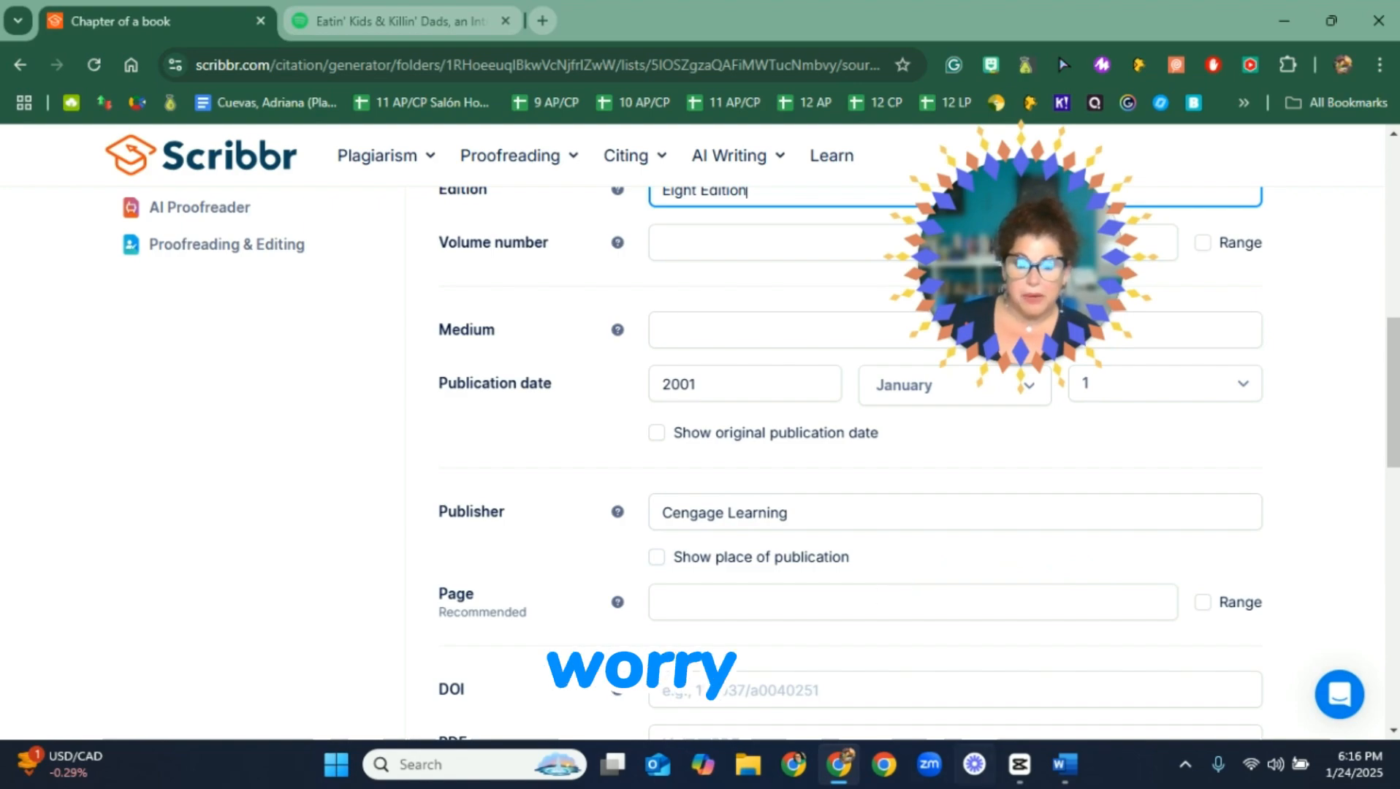
# Copy the pages "198, 199, and 202" from the Word document into the page field and update the book chapter source.
pyautogui.click(1064, 765)
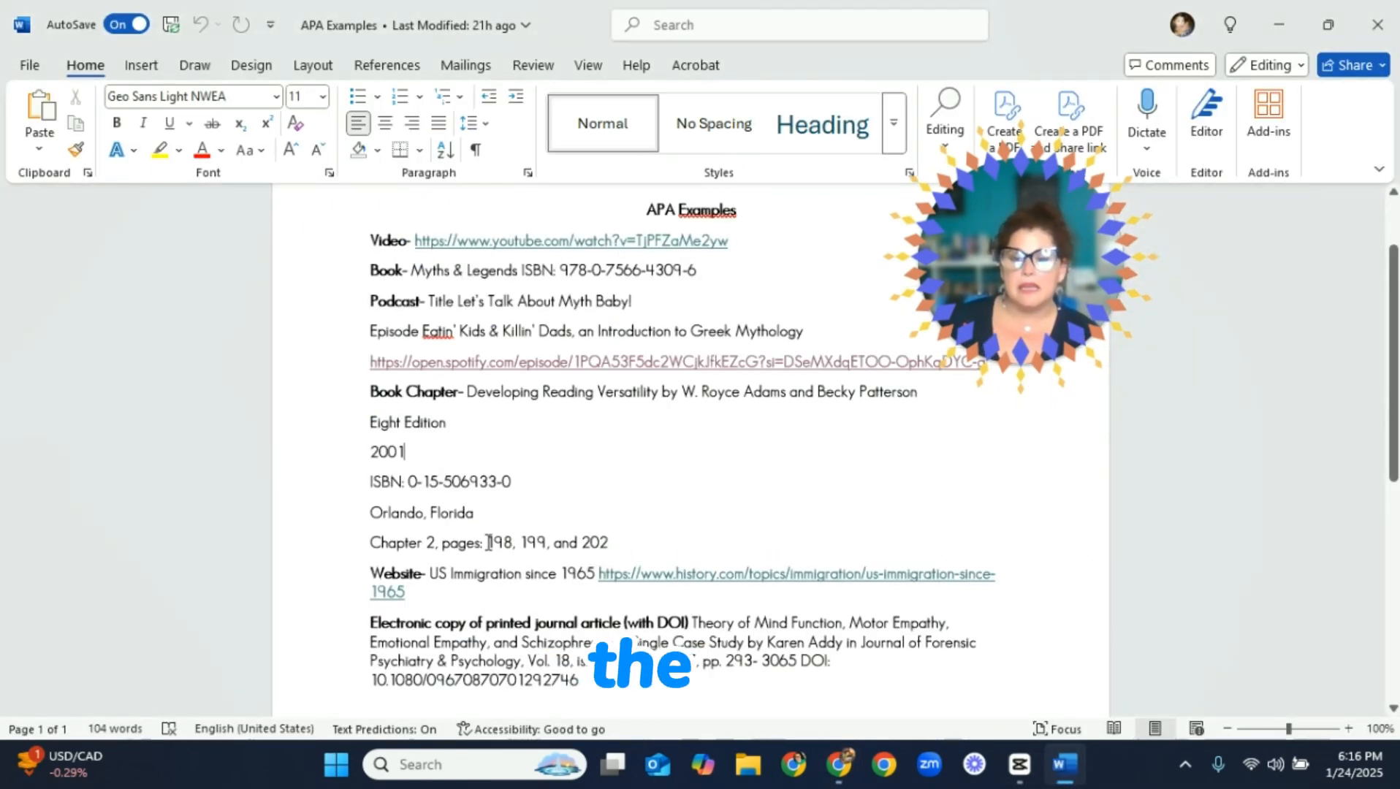
pyautogui.moveTo(489, 543); pyautogui.dragTo(608, 542)
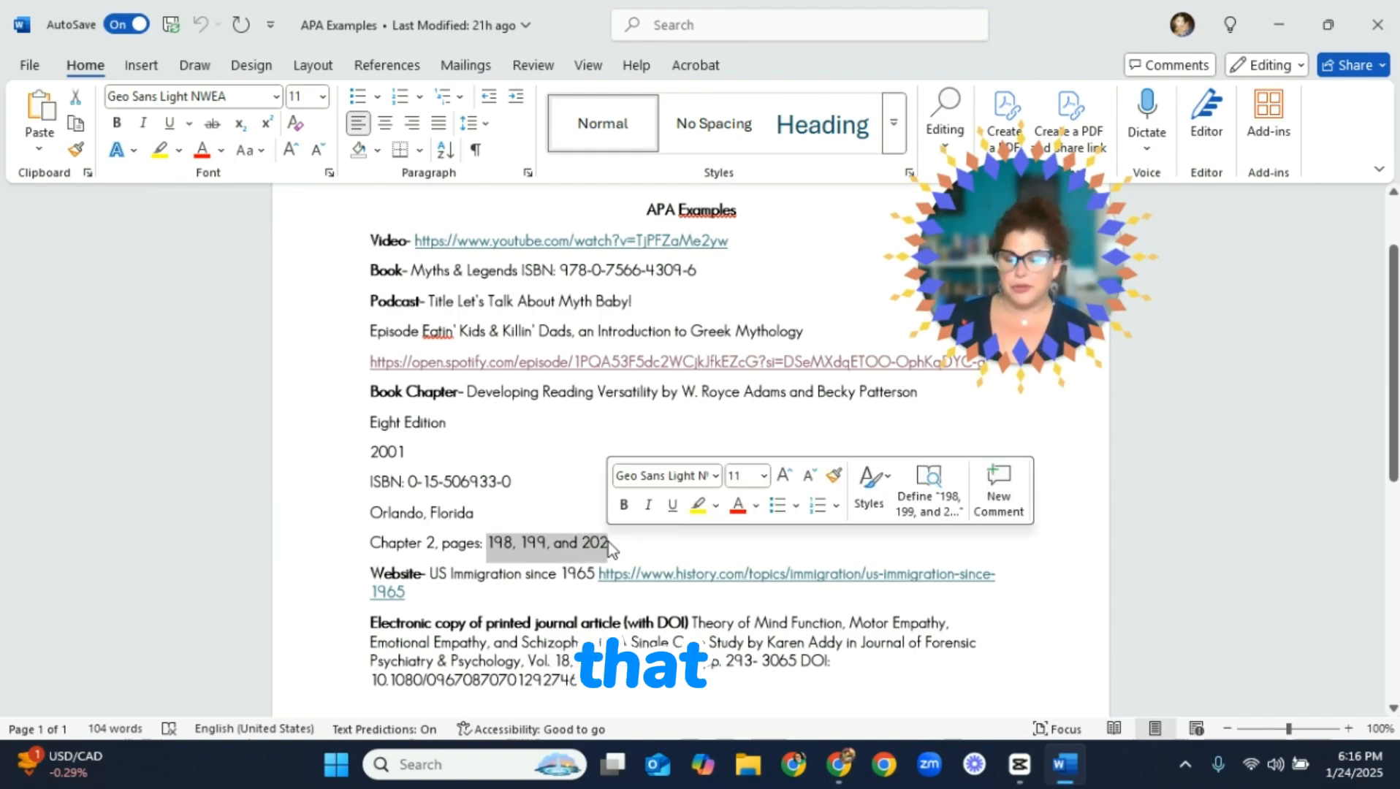
pyautogui.click(839, 764)
pyautogui.click(695, 614)
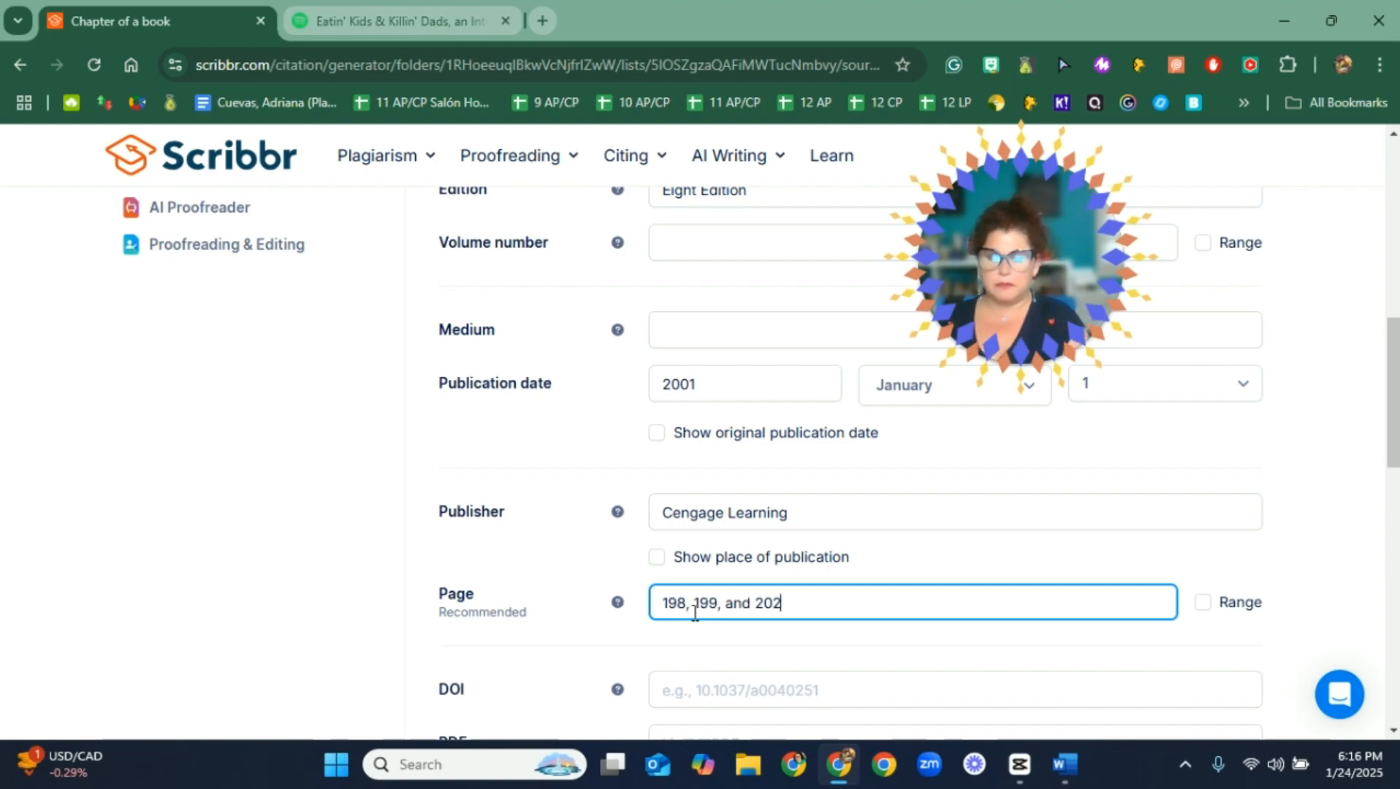
pyautogui.scroll(-3, 1272, 475)
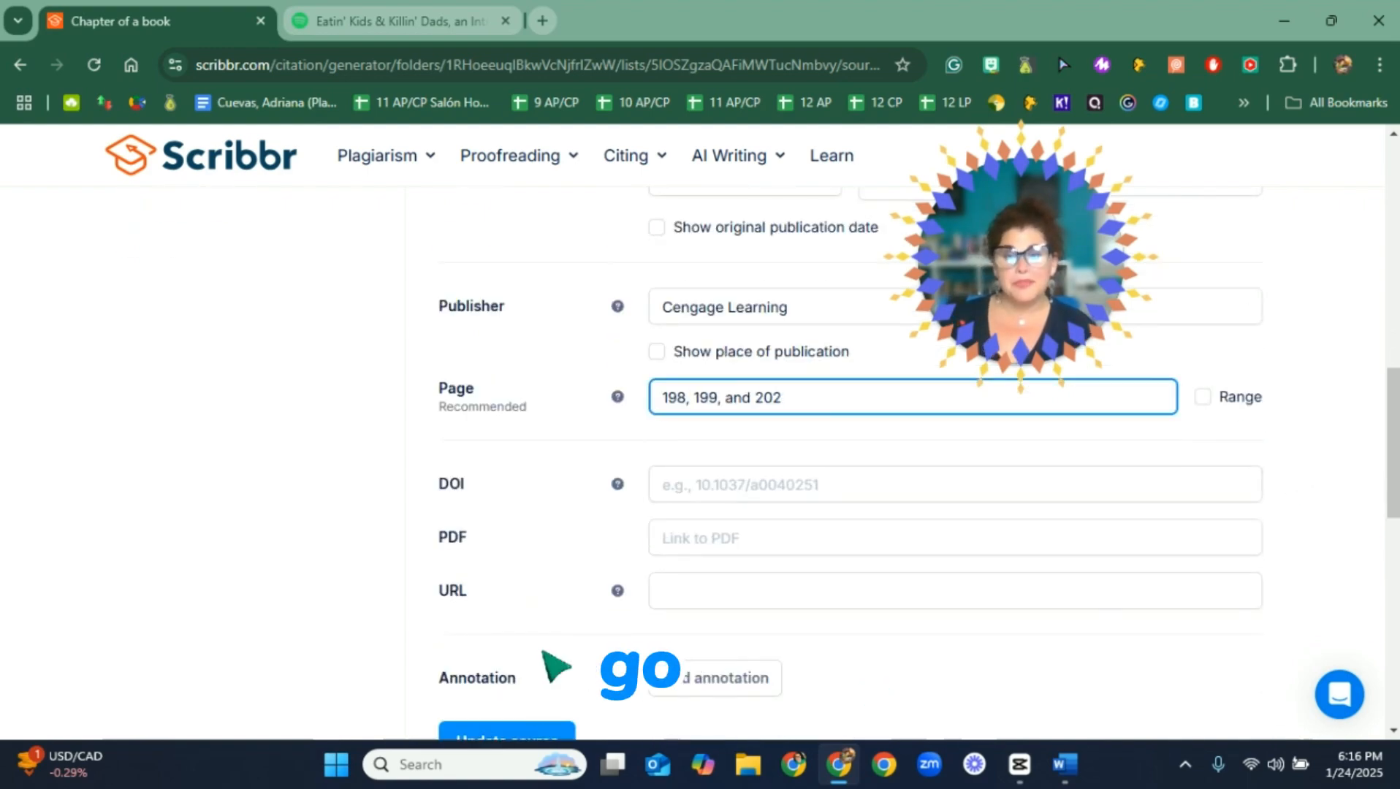
pyautogui.scroll(-2, 537, 716)
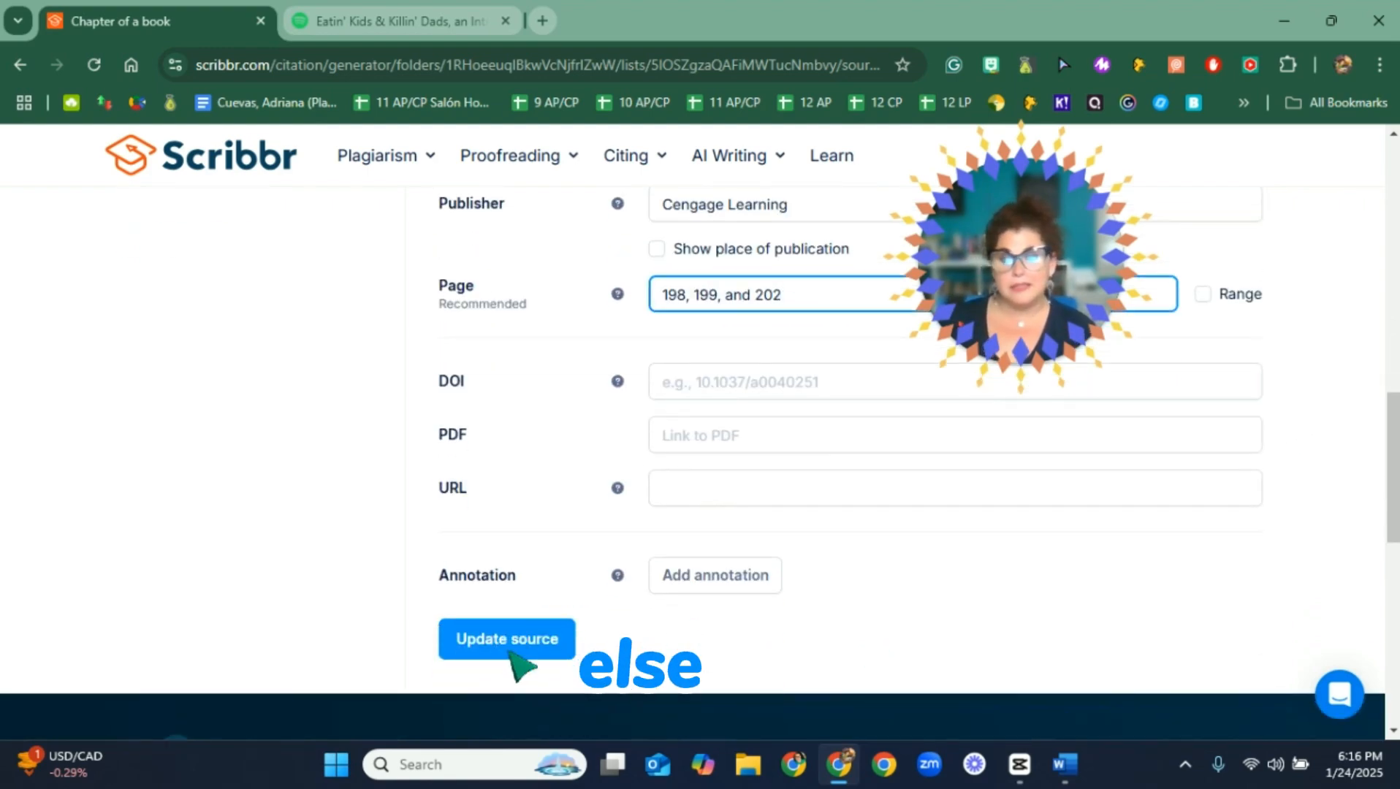
pyautogui.click(505, 641)
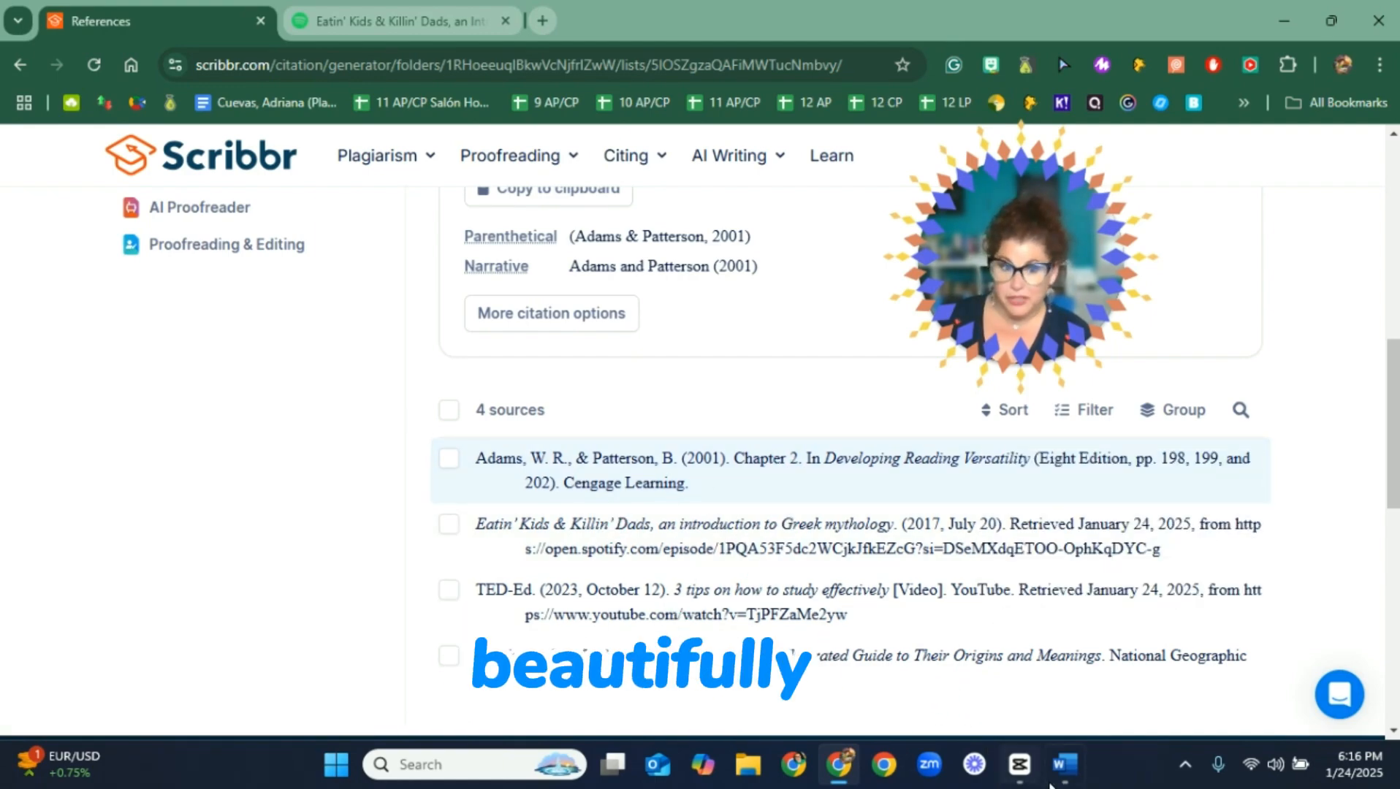
# Copy the US Immigration since 1965 website URL from the Word document.
pyautogui.click(1064, 765)
pyautogui.scroll(-2, 460, 507)
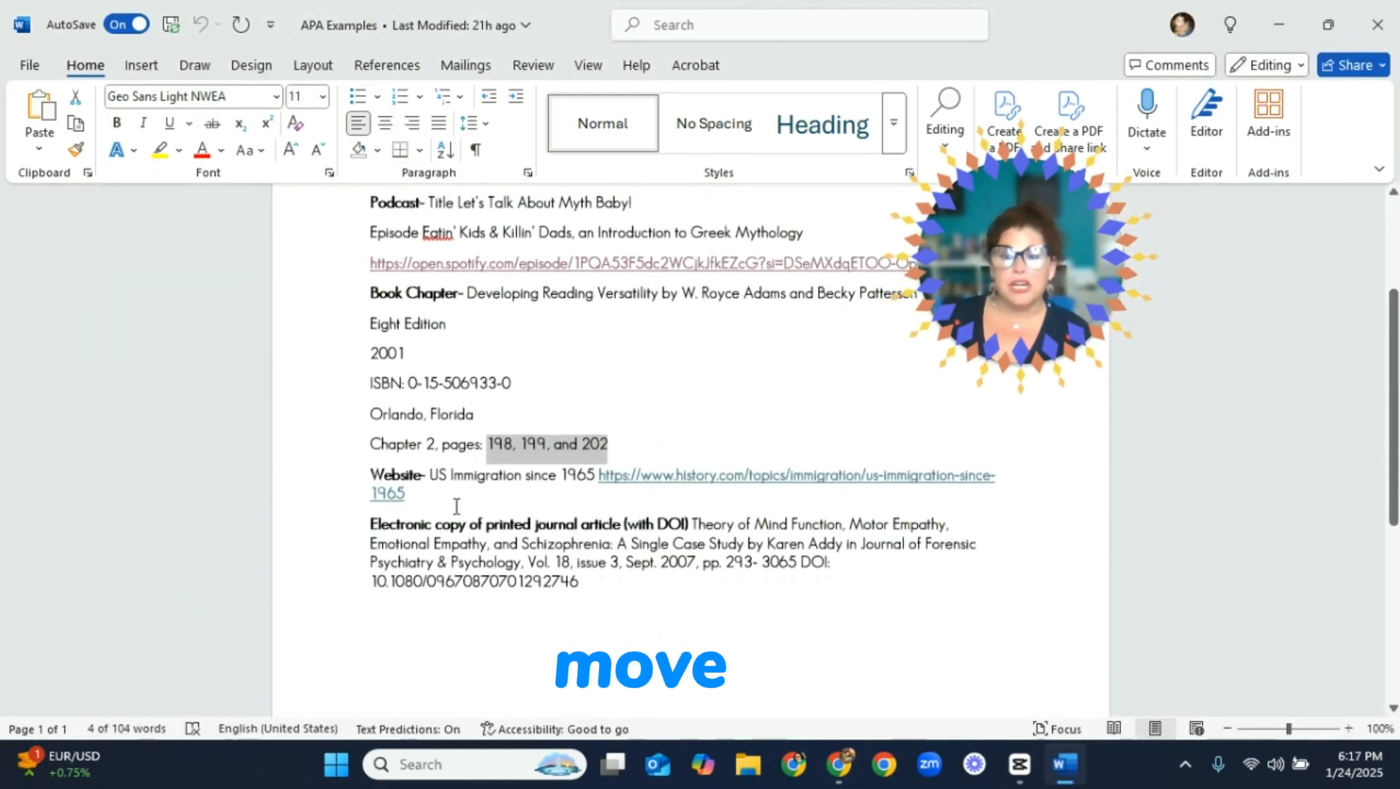
pyautogui.click(456, 508)
pyautogui.moveTo(456, 508); pyautogui.dragTo(605, 472)
pyautogui.hotkey('ctrl', 'c')
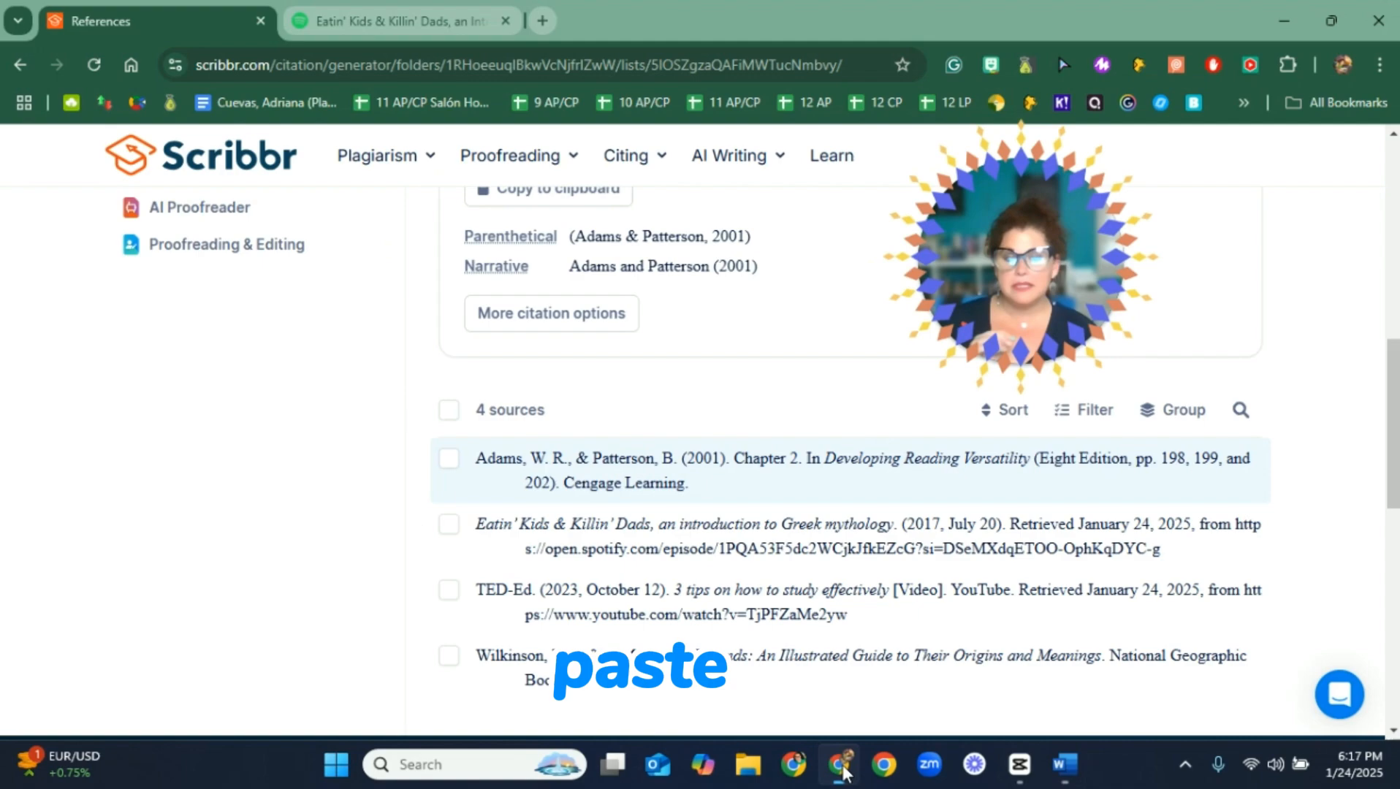
pyautogui.click(839, 765)
pyautogui.scroll(10, 727, 607)
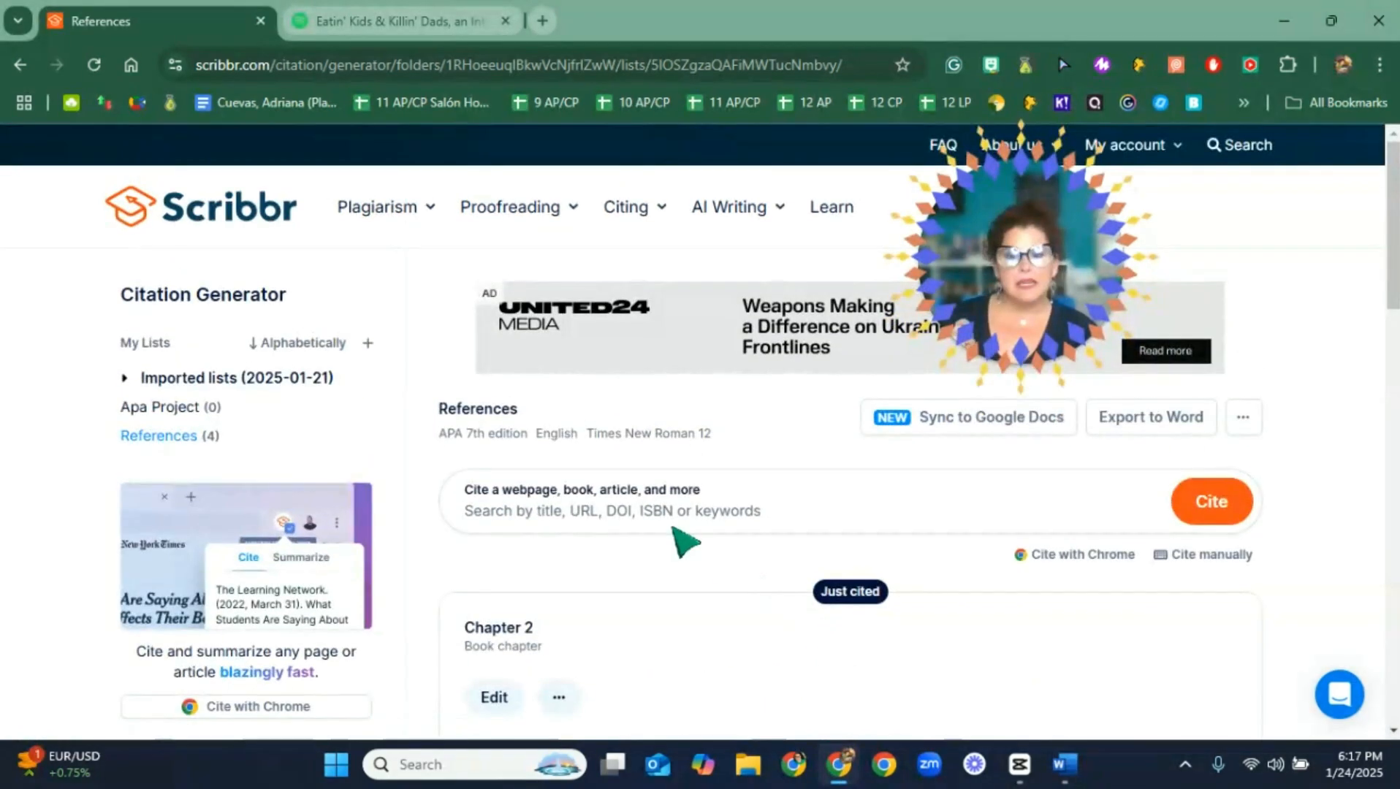
pyautogui.click(670, 511)
pyautogui.hotkey('ctrl', 'v')
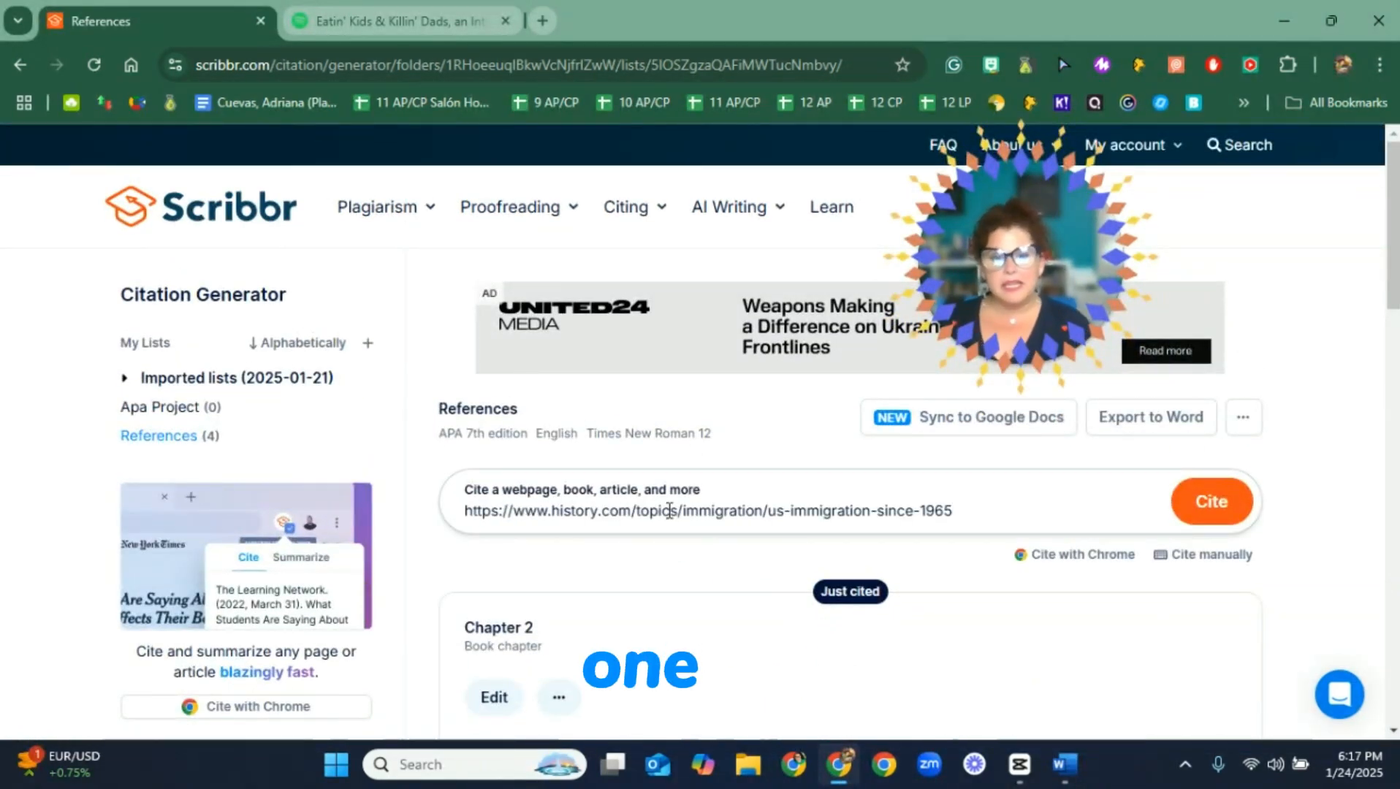
pyautogui.click(1211, 510)
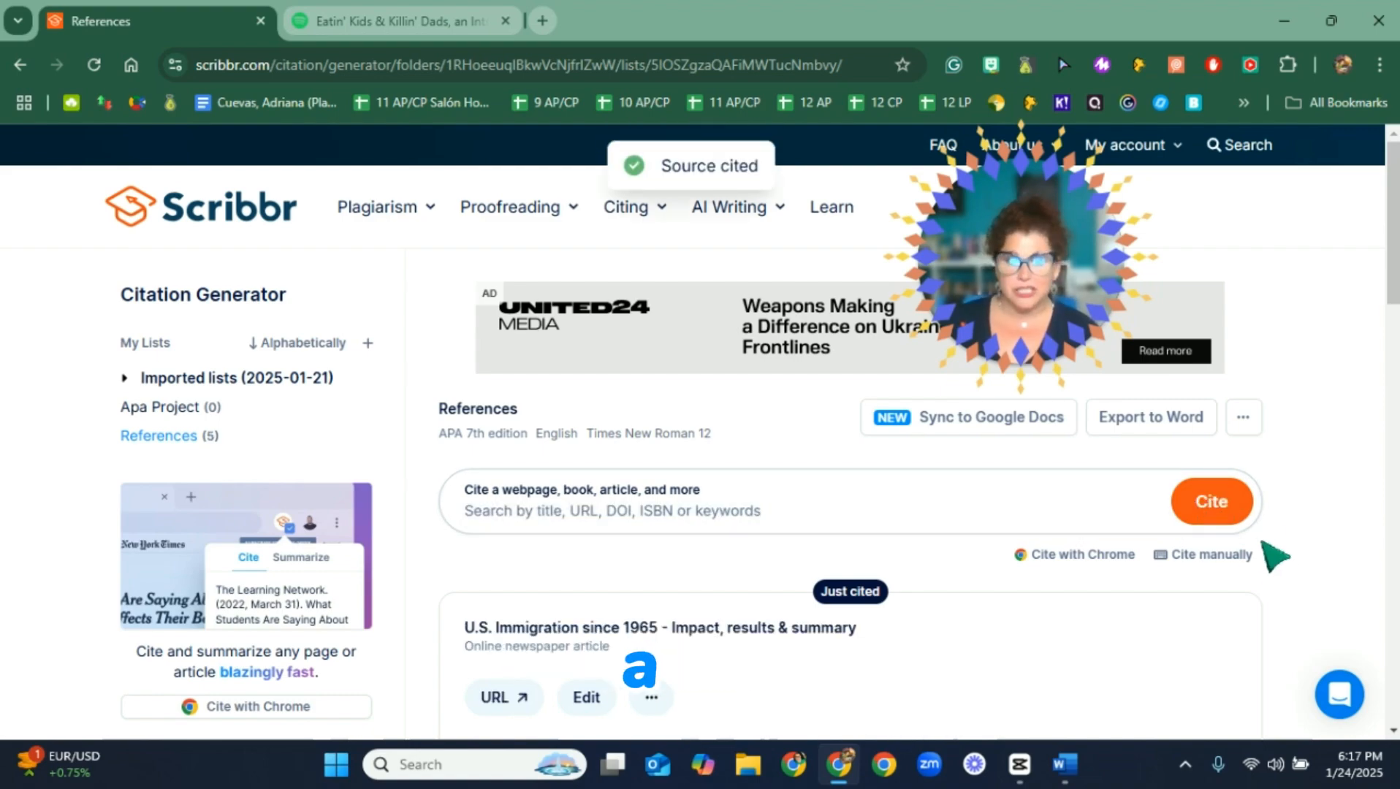
pyautogui.scroll(-2, 1294, 540)
pyautogui.scroll(-2, 1292, 541)
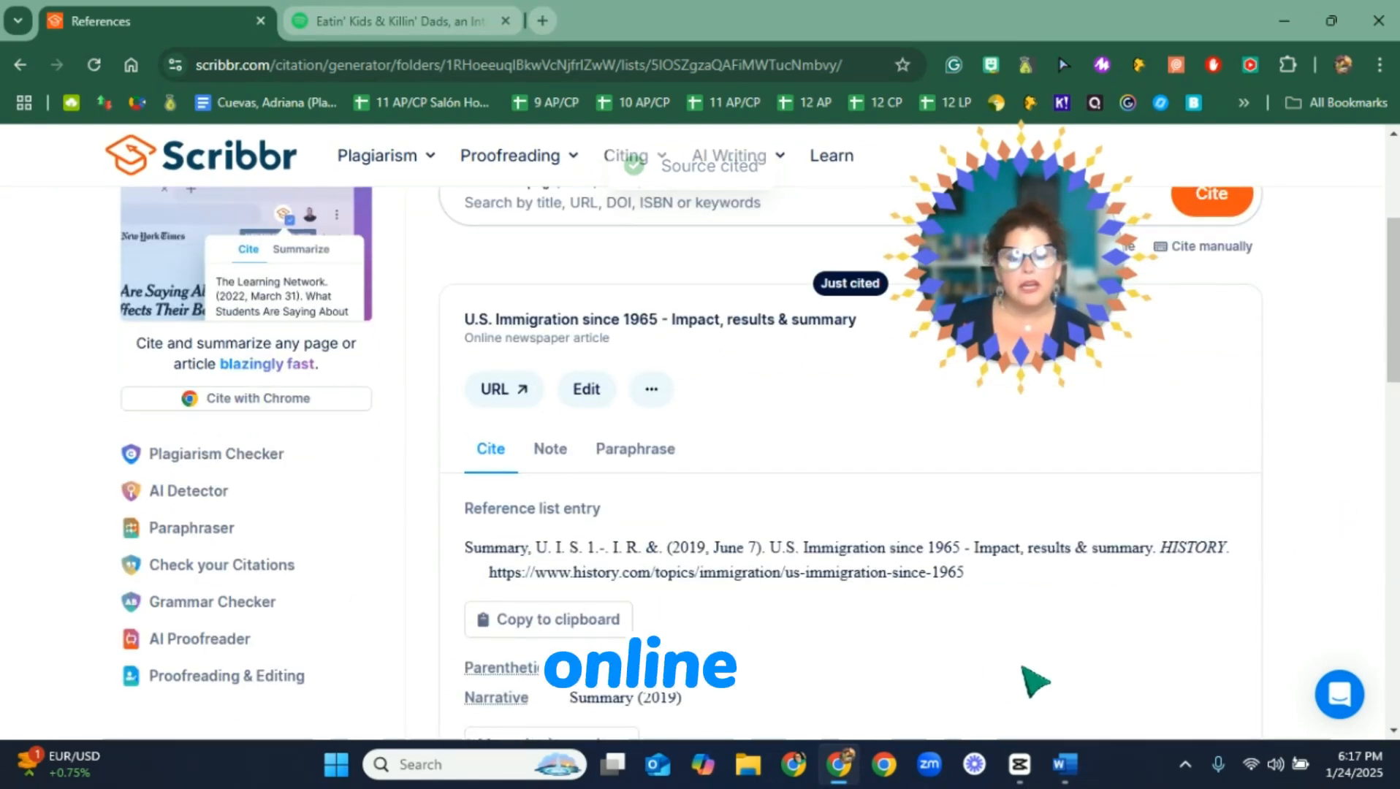
# Edit the "U.S. Immigration since 1965" source and change its source type to Webpage.
pyautogui.click(586, 391)
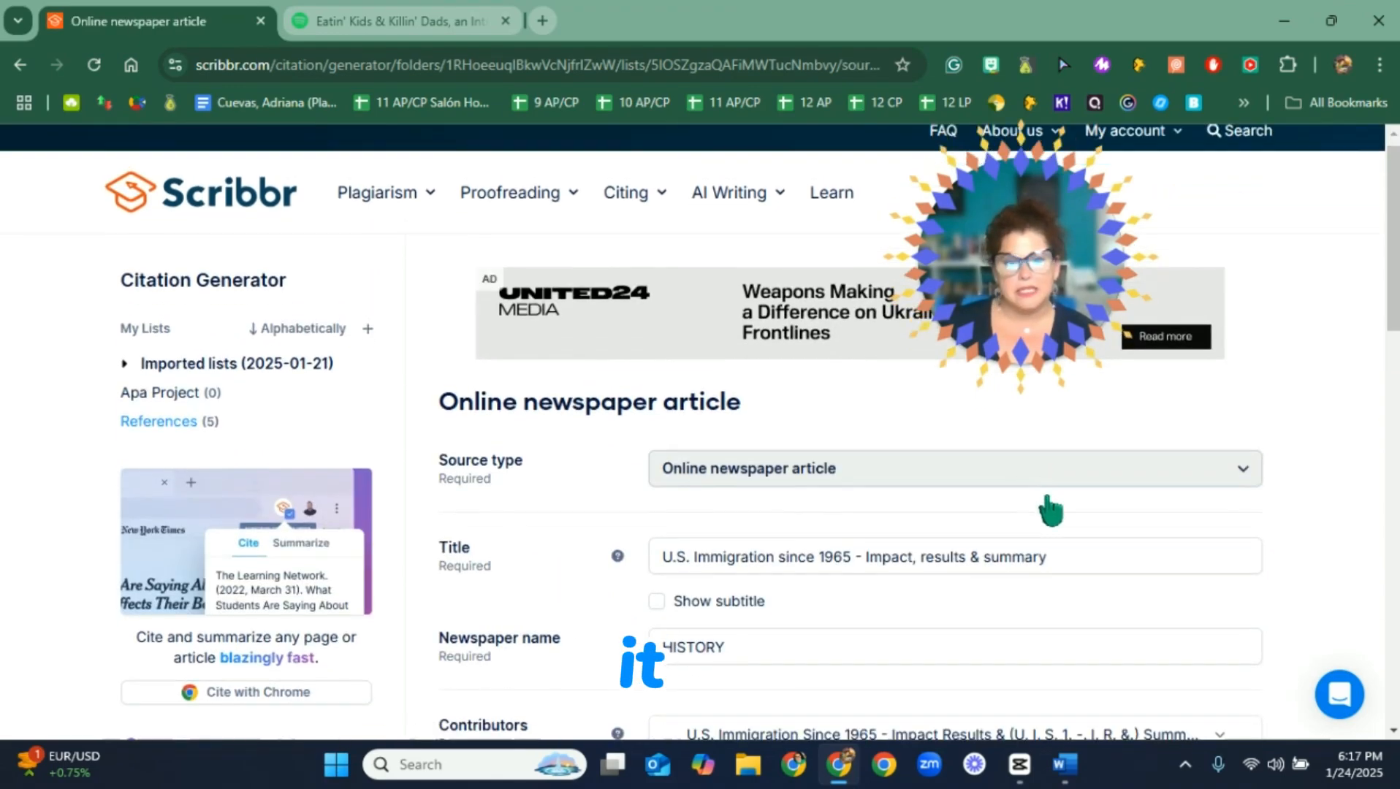
pyautogui.scroll(-8, 1050, 511)
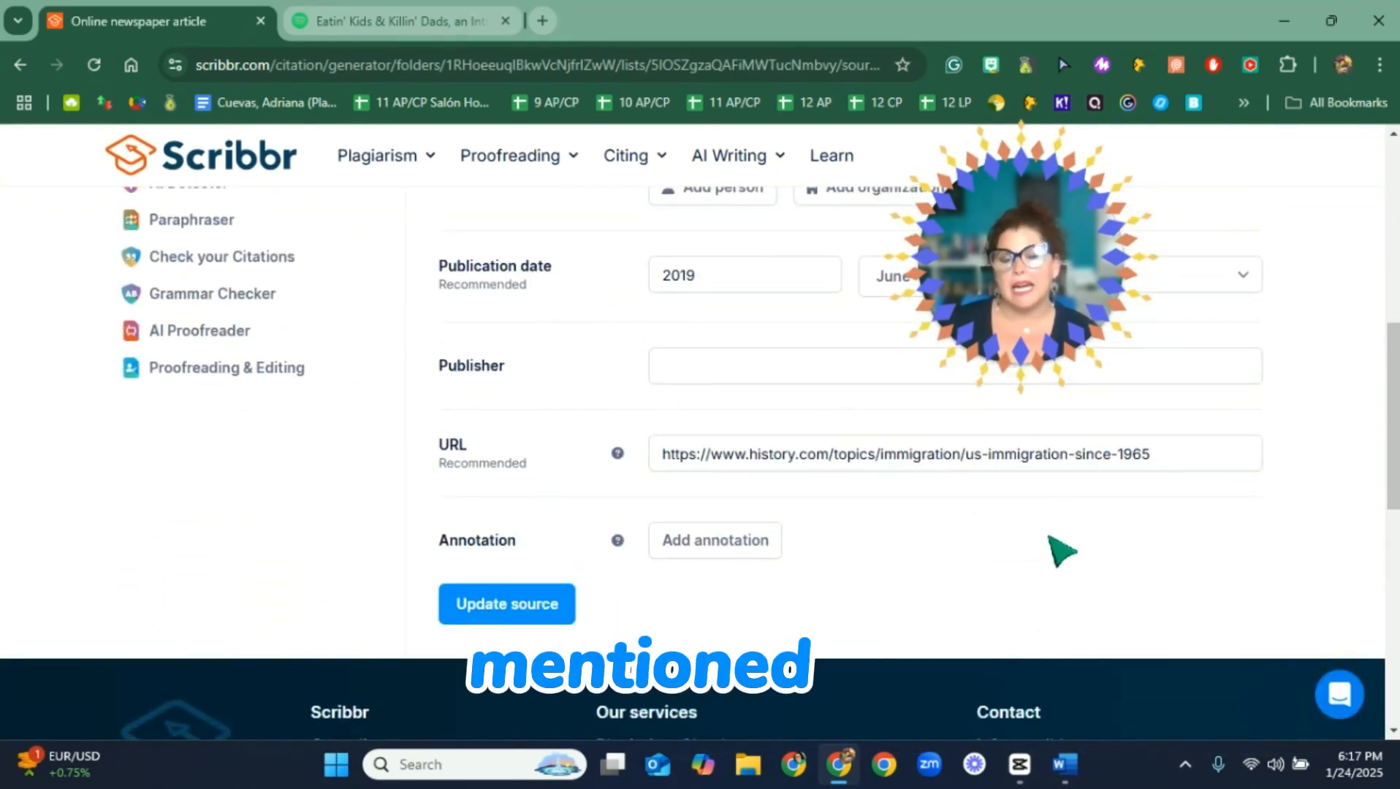
pyautogui.scroll(8, 1057, 549)
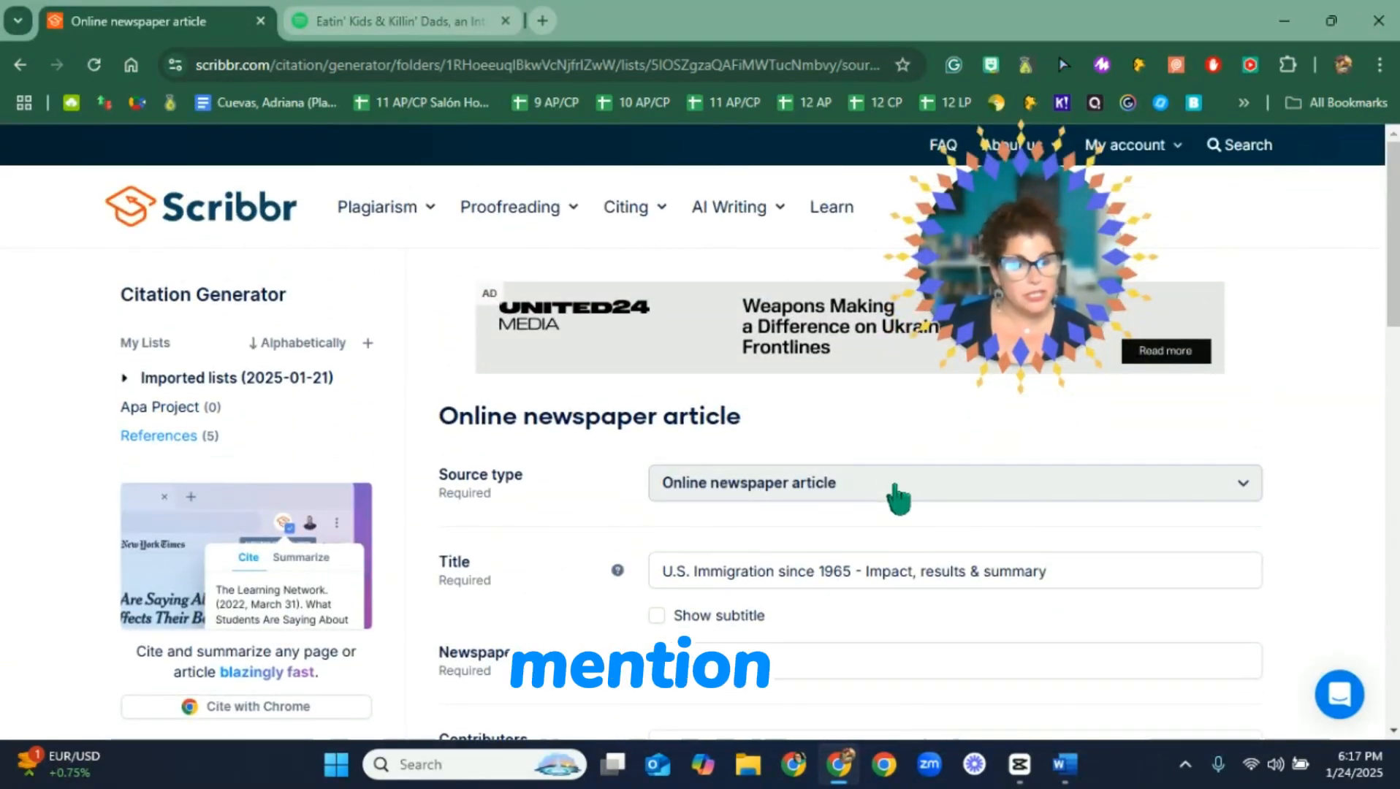
pyautogui.click(897, 499)
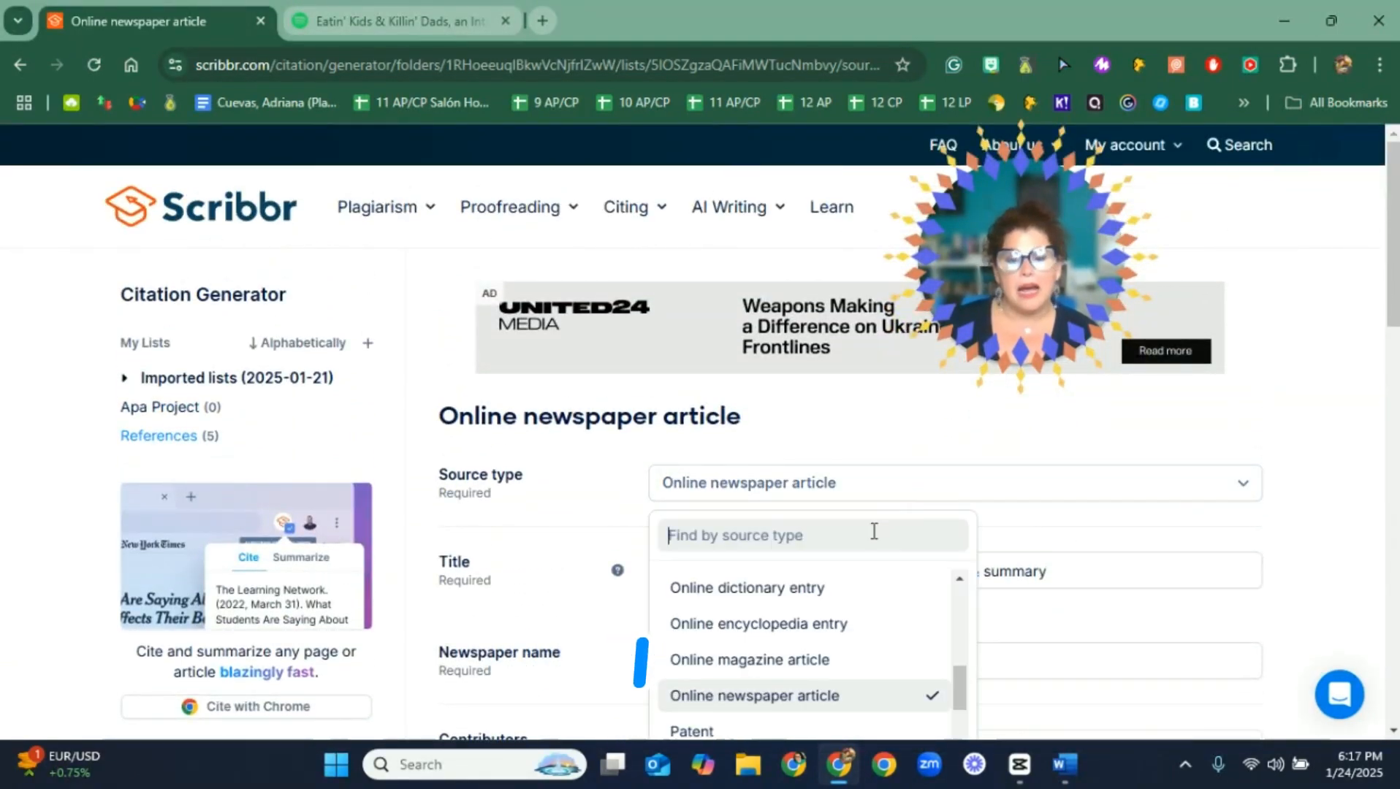
pyautogui.write('webs')
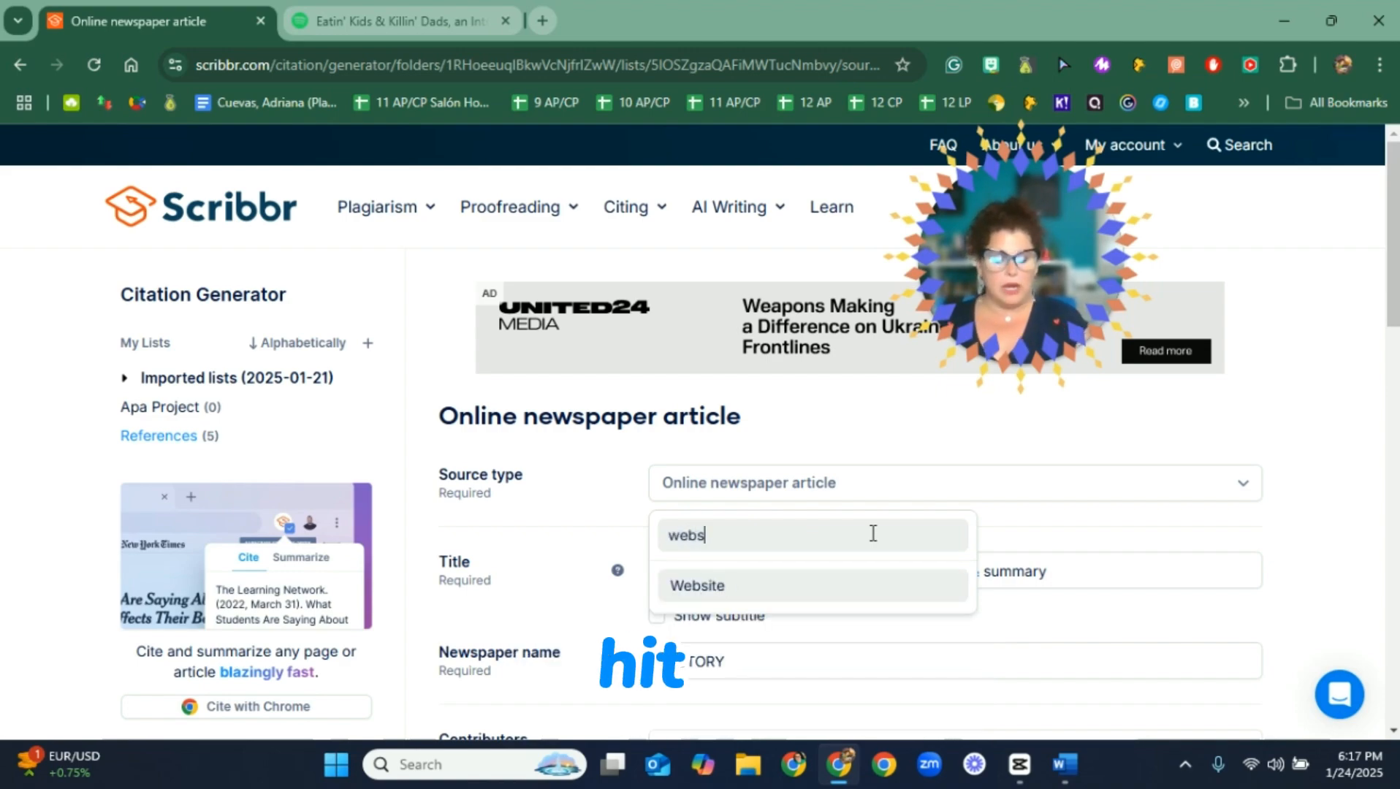
pyautogui.press('BackSpace')
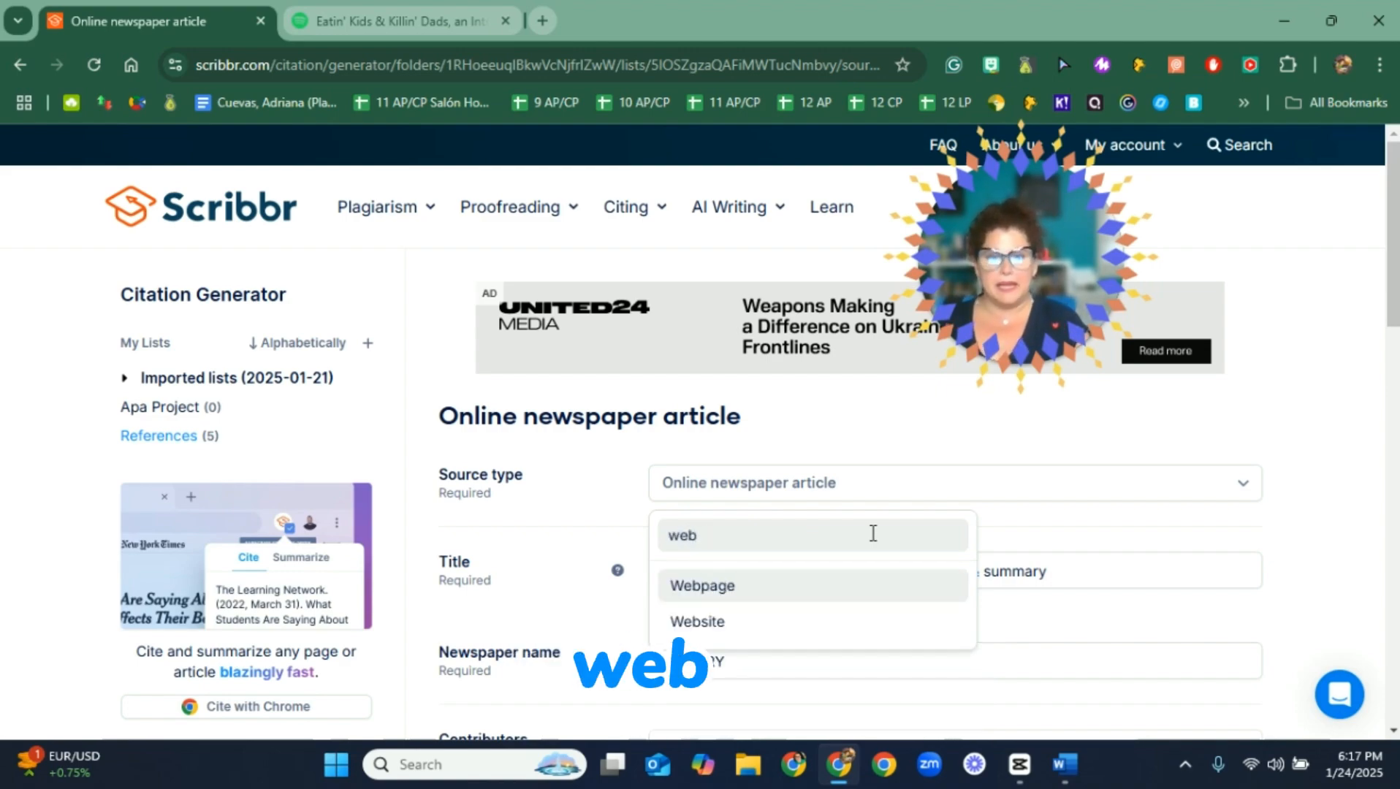
pyautogui.click(752, 584)
# Set the webpage's access date to today, January 24, 2025, and update the source, reviewing it in the reference list.
pyautogui.scroll(-2, 760, 556)
pyautogui.scroll(-5, 763, 521)
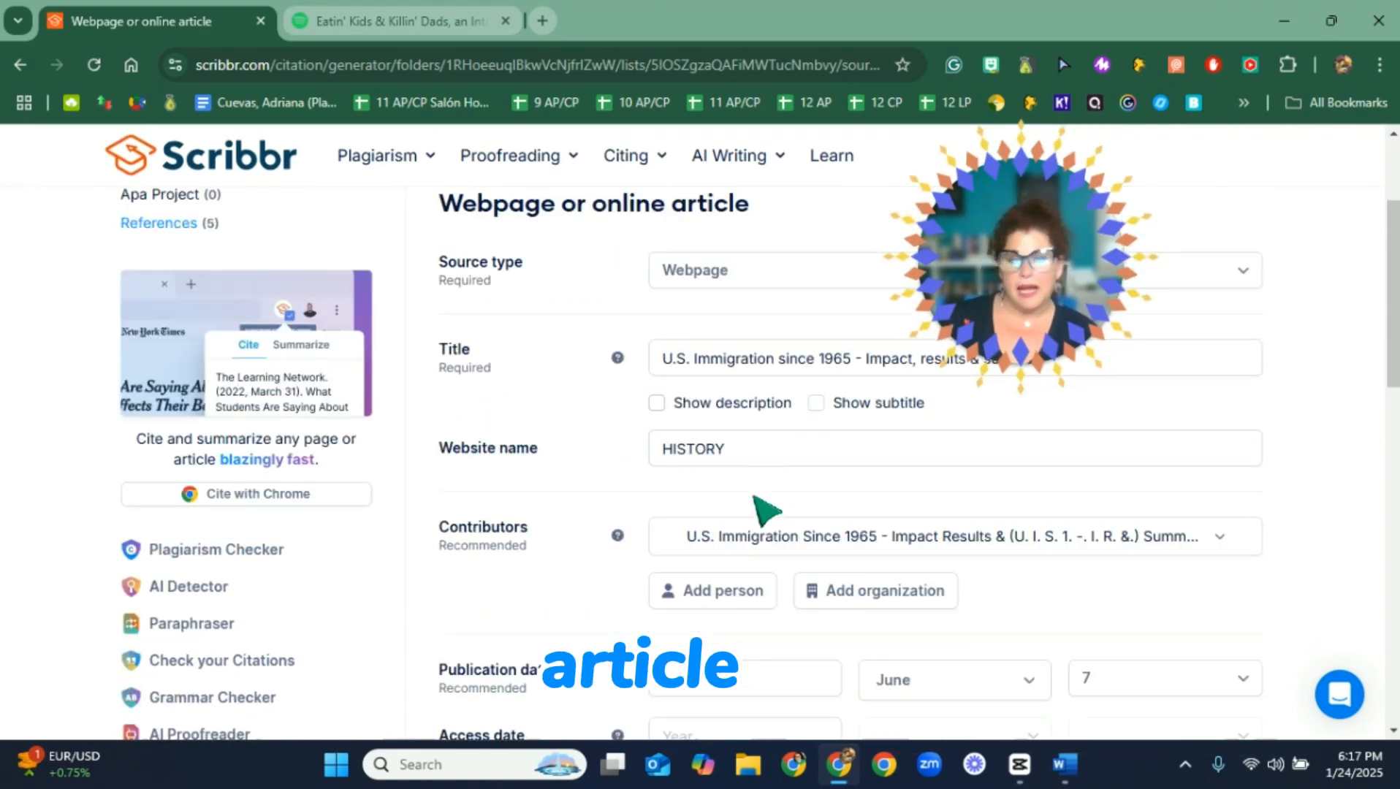
pyautogui.click(695, 557)
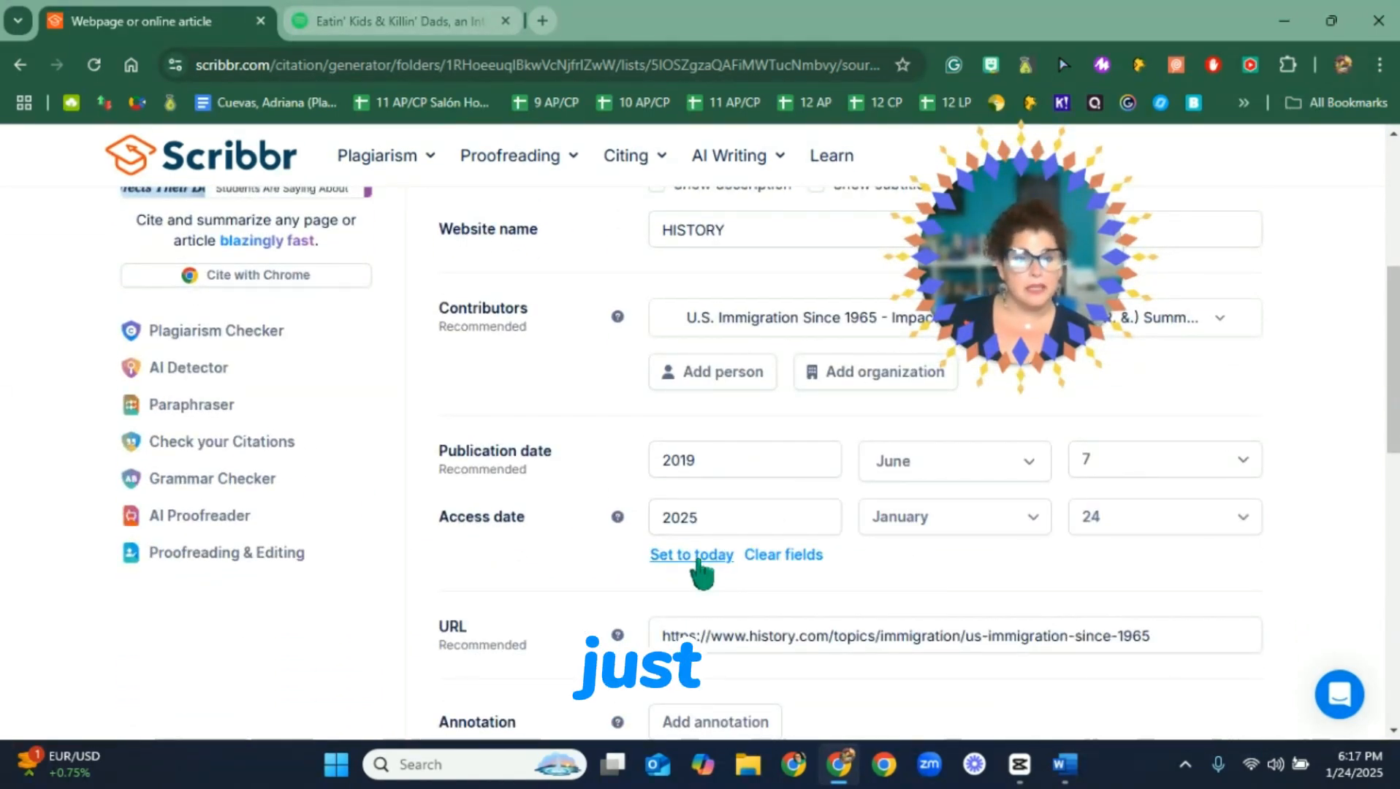
pyautogui.scroll(-3, 509, 585)
pyautogui.click(507, 582)
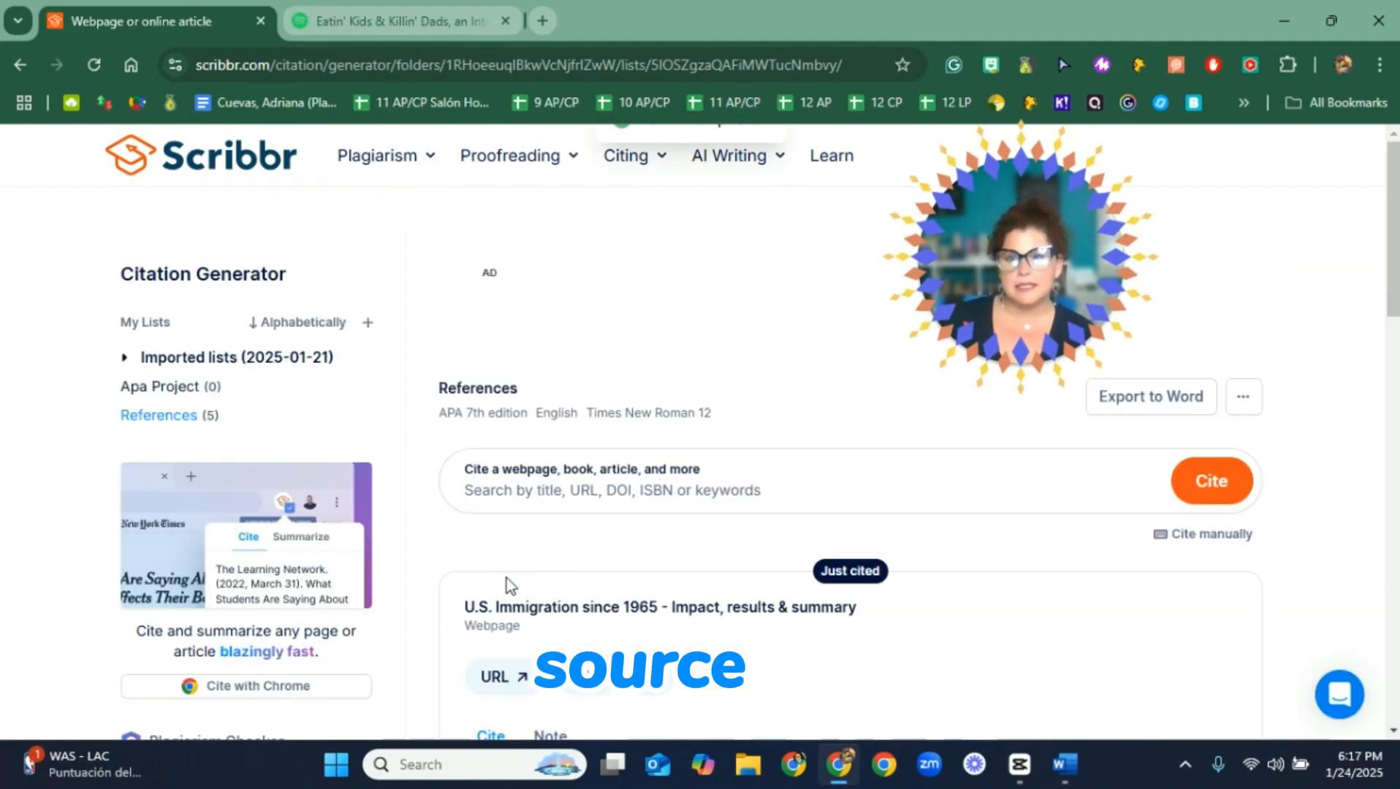
pyautogui.scroll(-10, 757, 527)
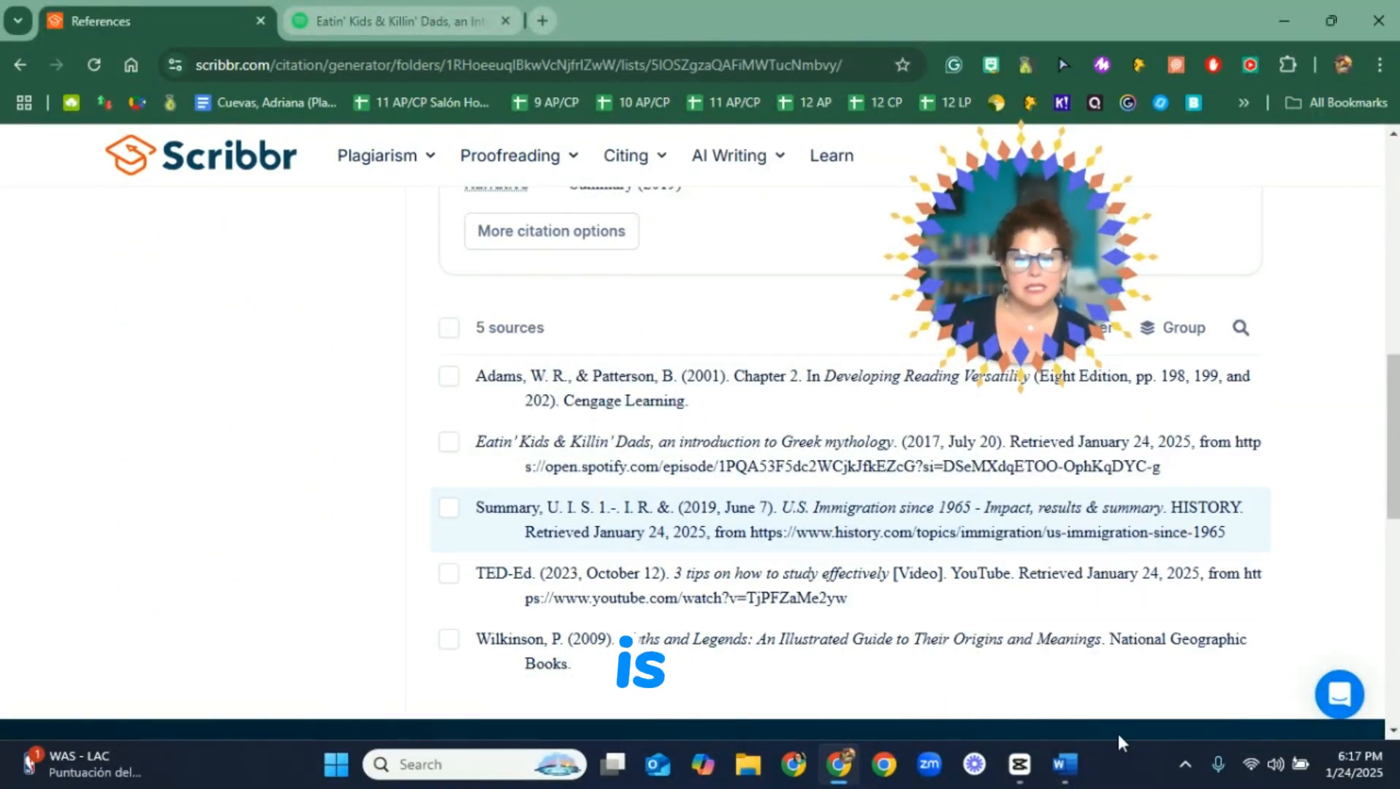
pyautogui.scroll(11, 760, 588)
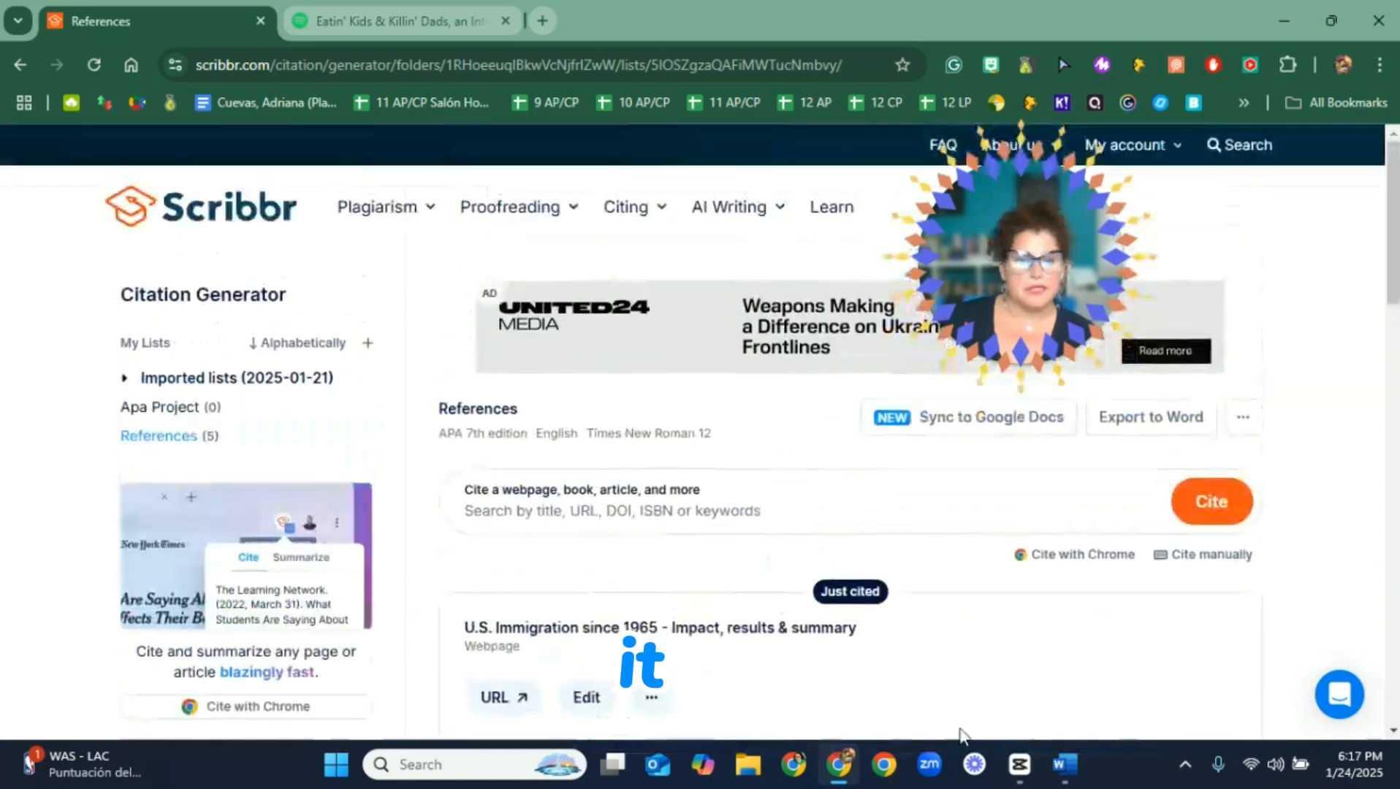
pyautogui.click(1065, 765)
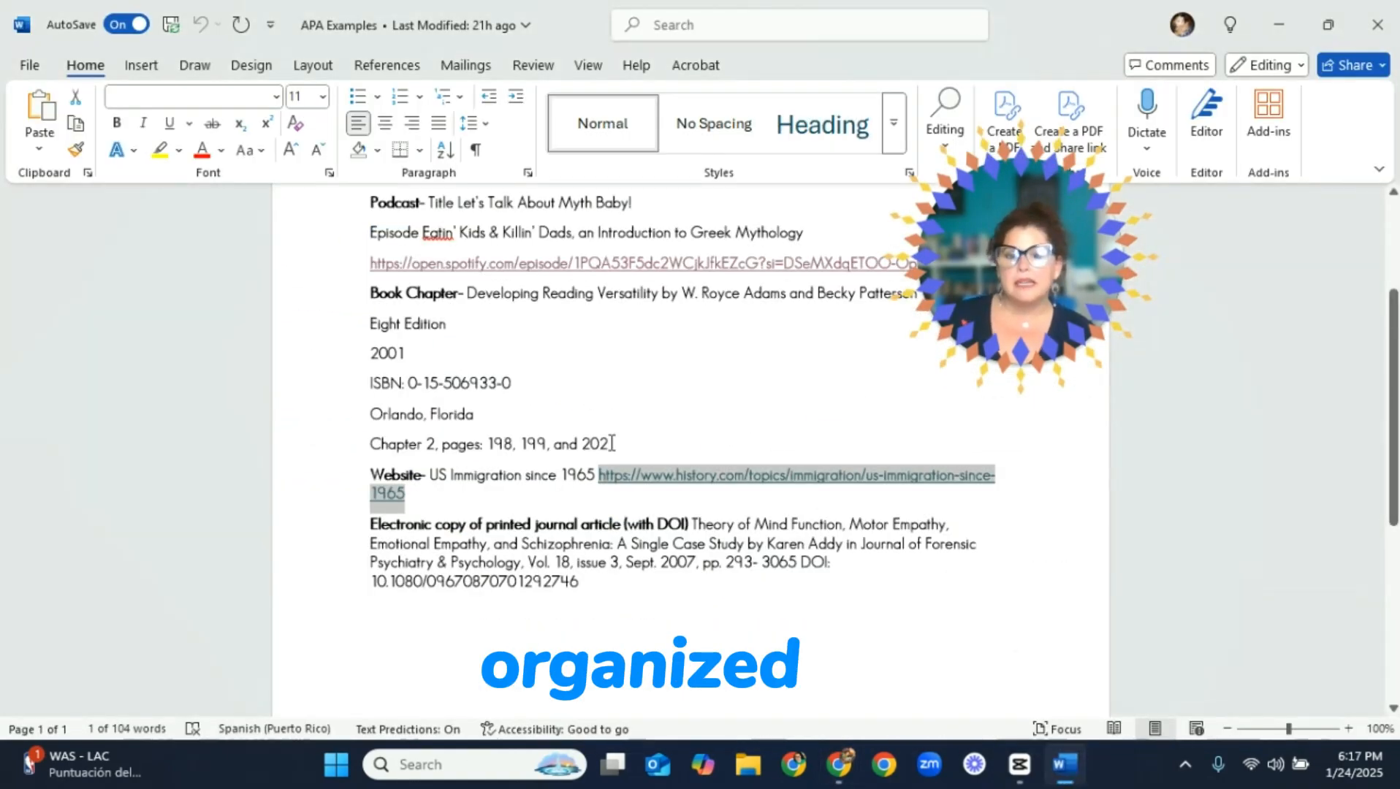
pyautogui.scroll(-1, 892, 660)
pyautogui.click(845, 632)
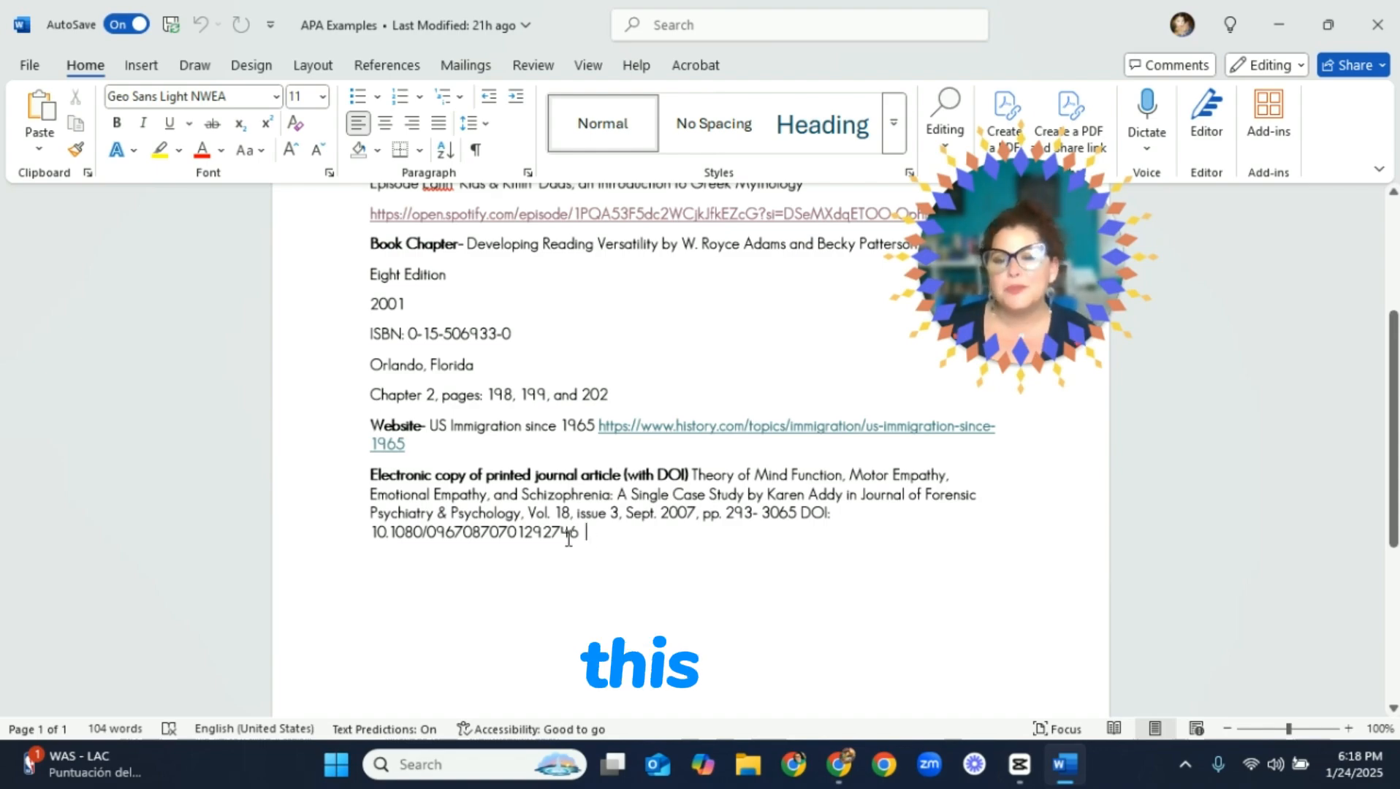
pyautogui.moveTo(569, 539); pyautogui.dragTo(461, 539)
pyautogui.moveTo(372, 548); pyautogui.dragTo(371, 552)
pyautogui.hotkey('ctrl', 'c')
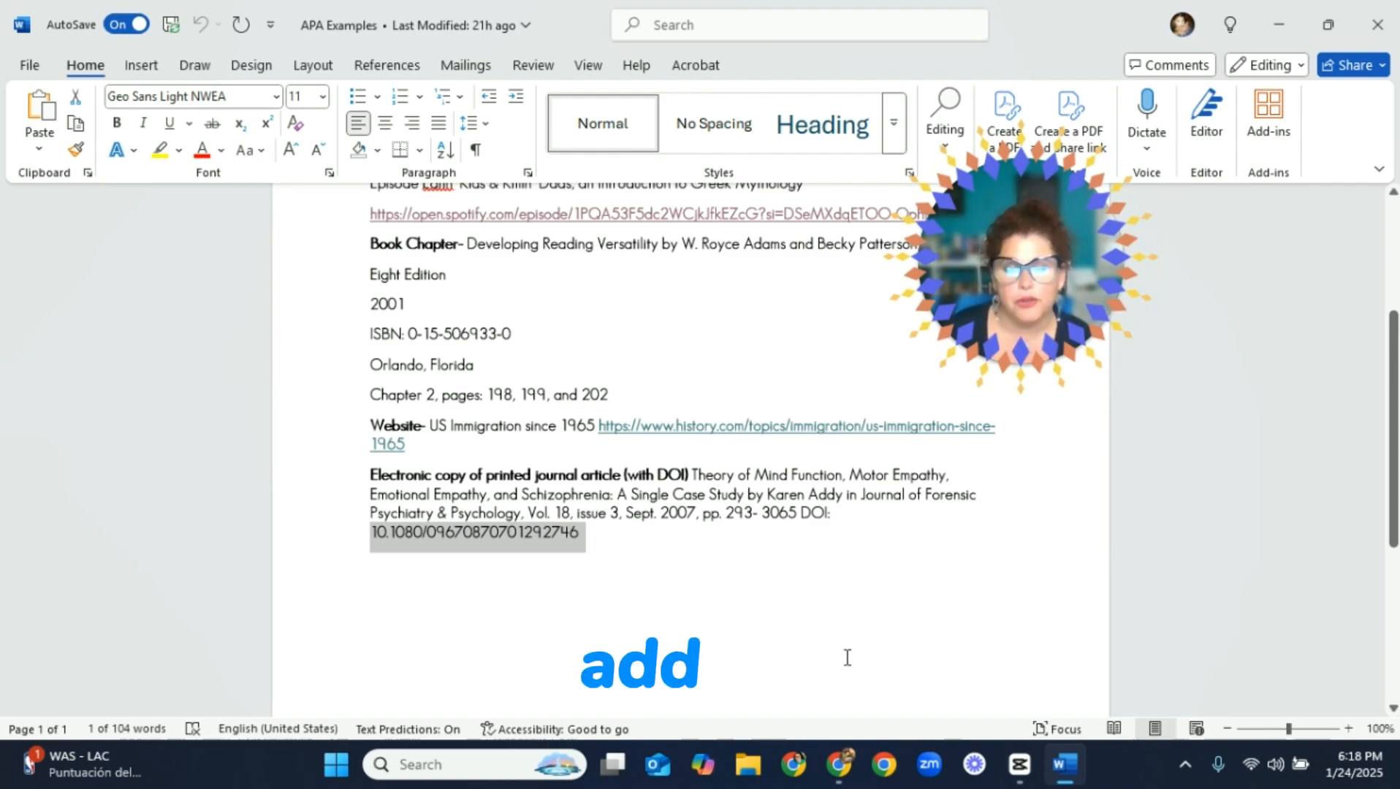
# Cite the copied DOI in Scribbr and review the generated journal article reference entry.
pyautogui.click(839, 767)
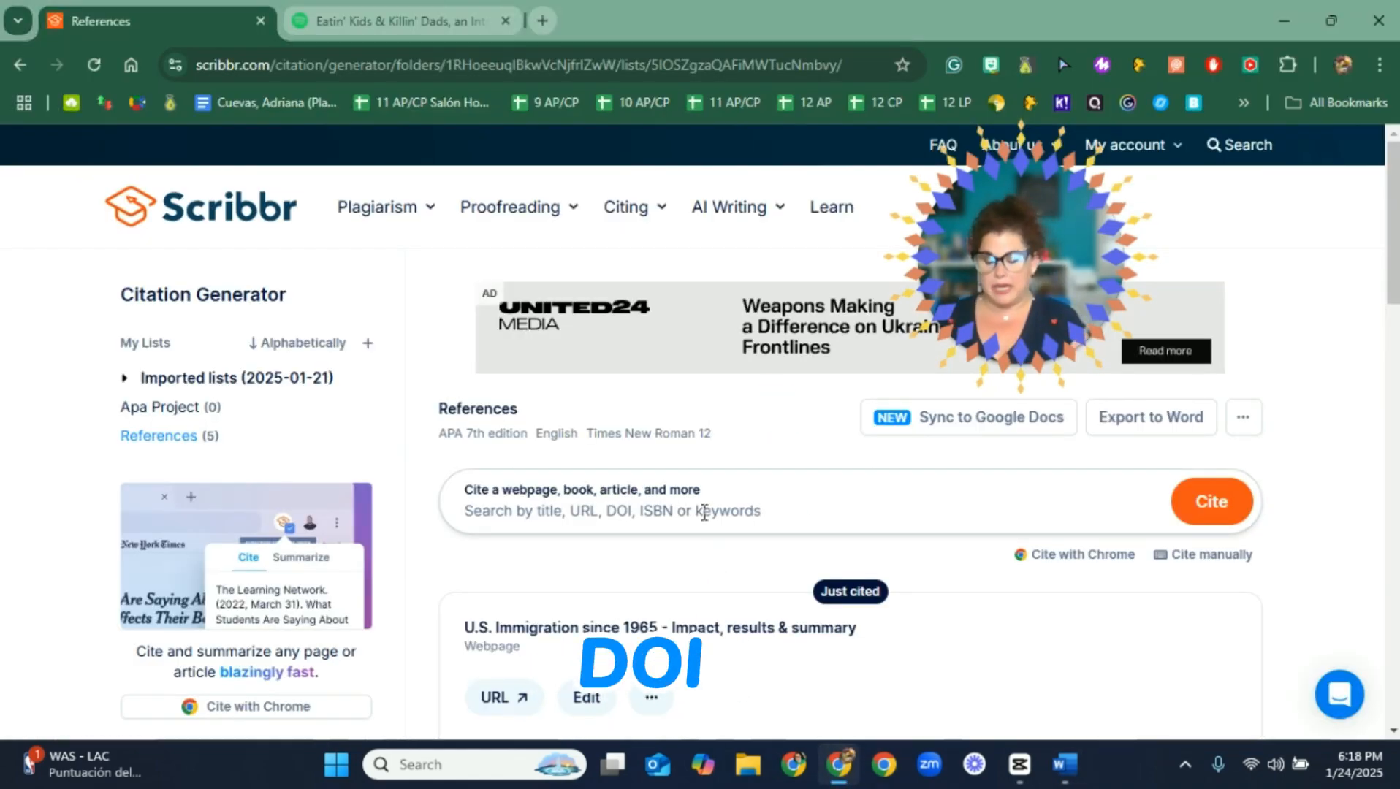
pyautogui.hotkey('ctrl', 'v')
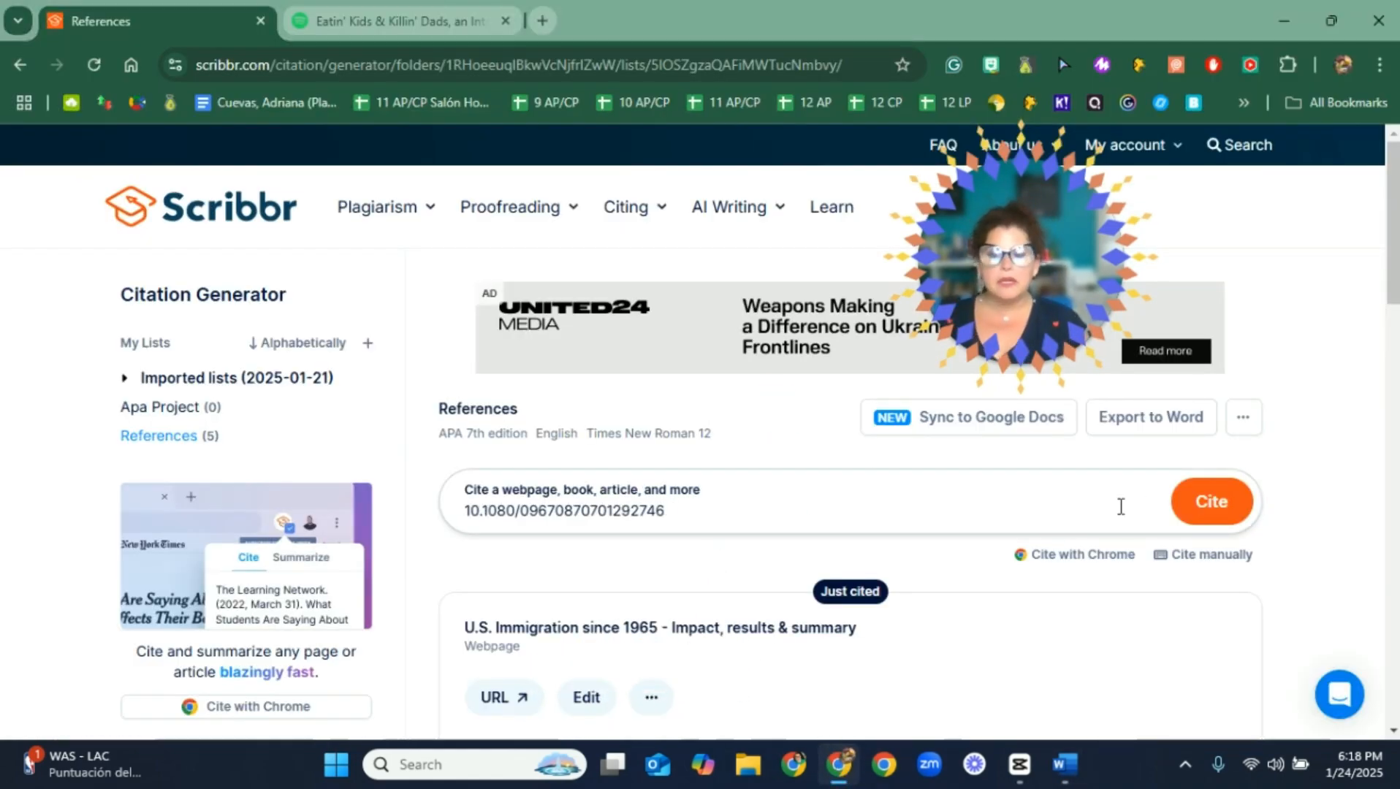
pyautogui.click(1201, 510)
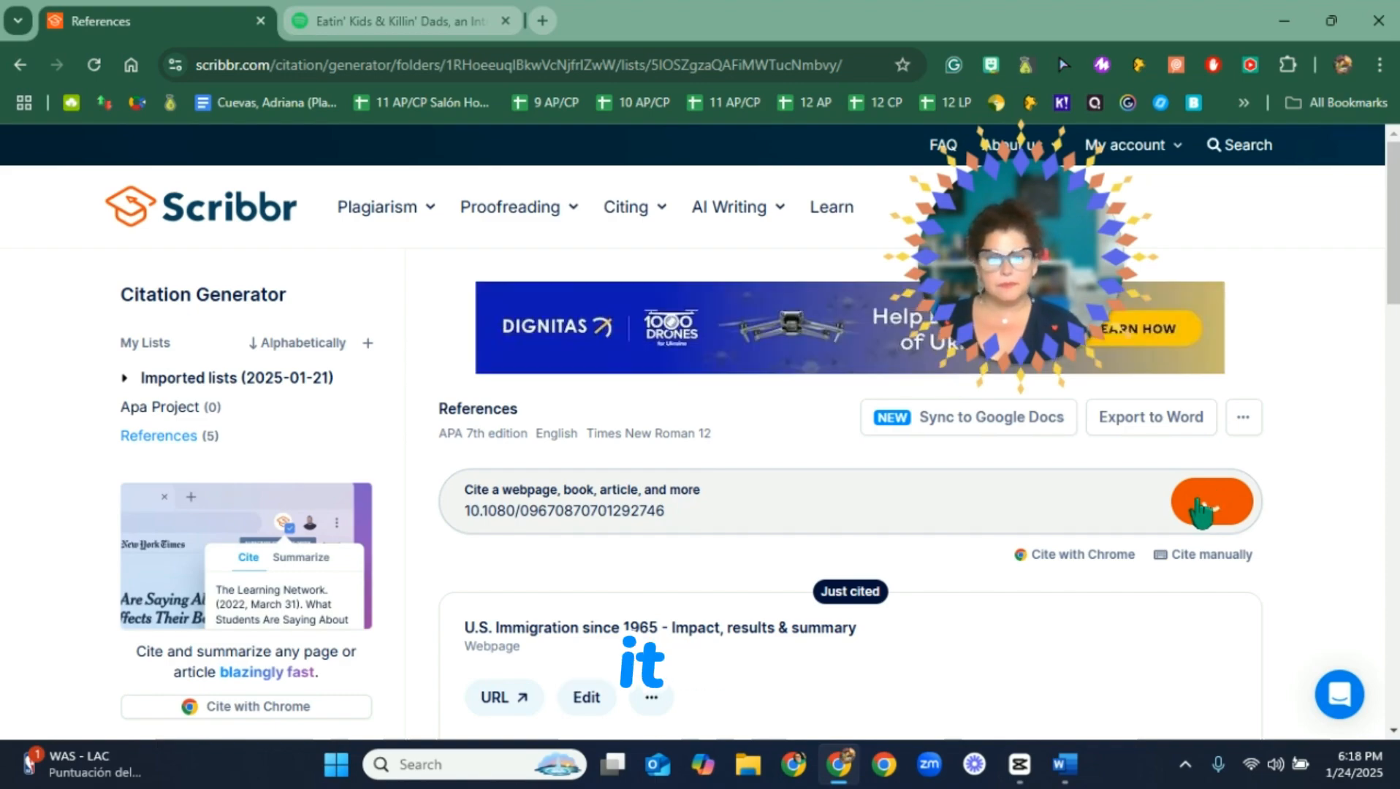
pyautogui.scroll(-3, 786, 502)
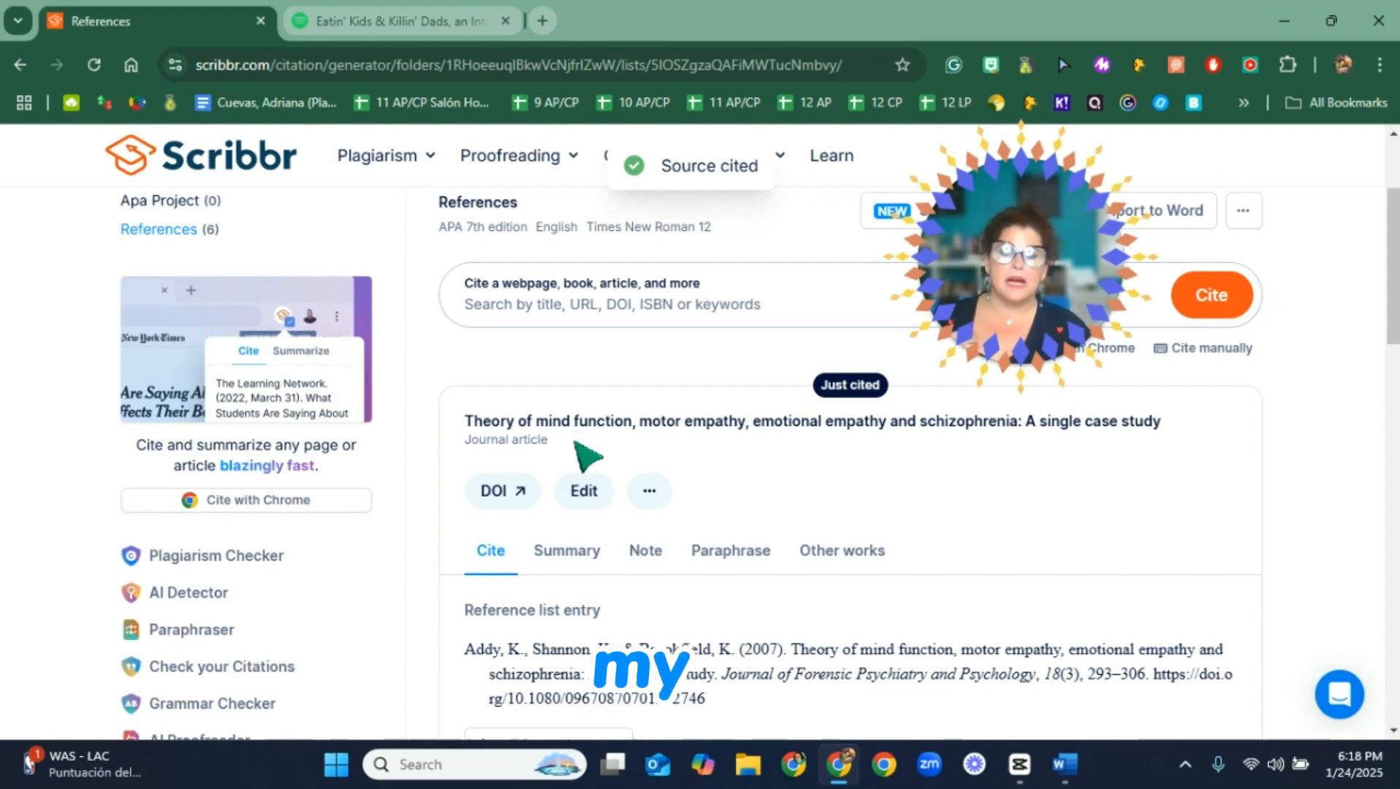
pyautogui.scroll(-2, 814, 508)
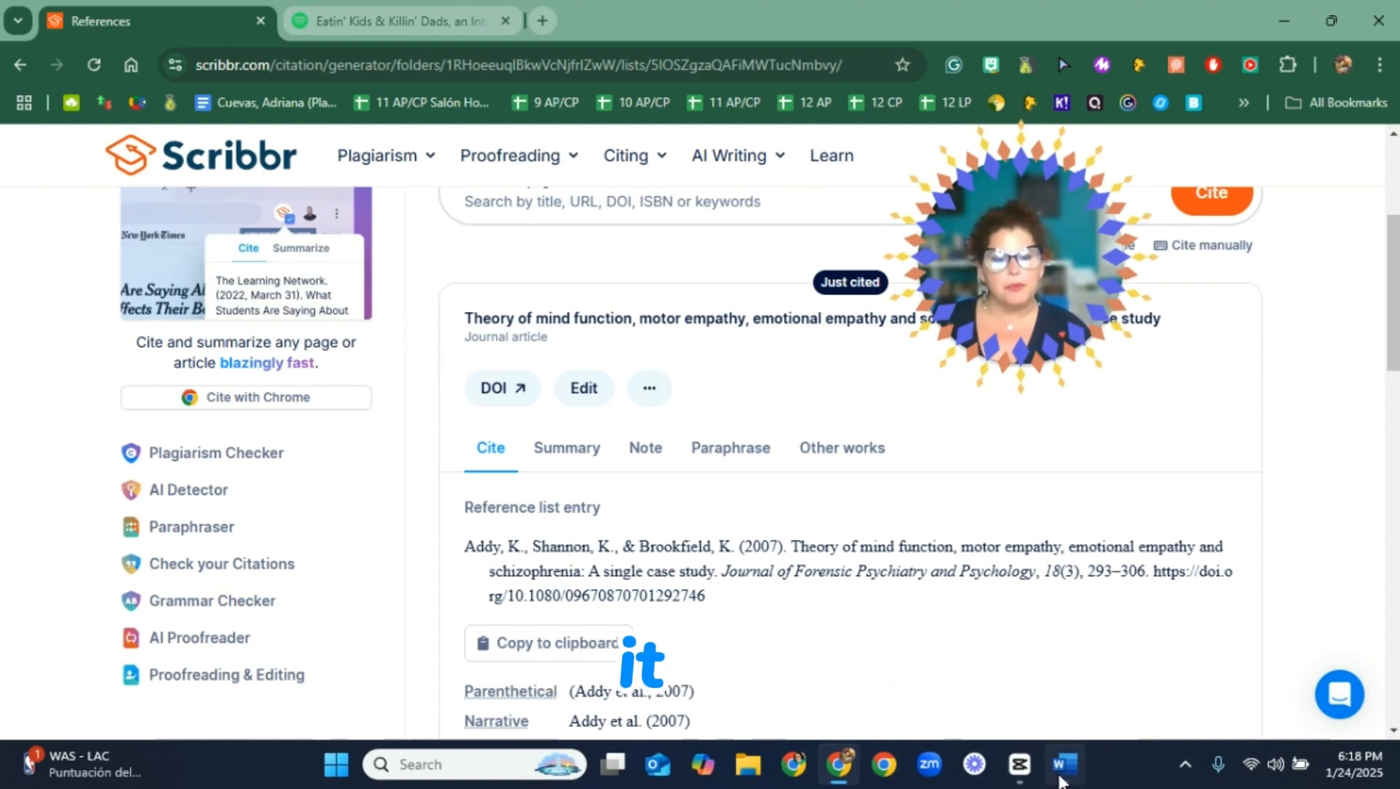
# Check the full Scribbr source list against the examples in the Word document, and close the Spotify episode tab.
pyautogui.click(1063, 765)
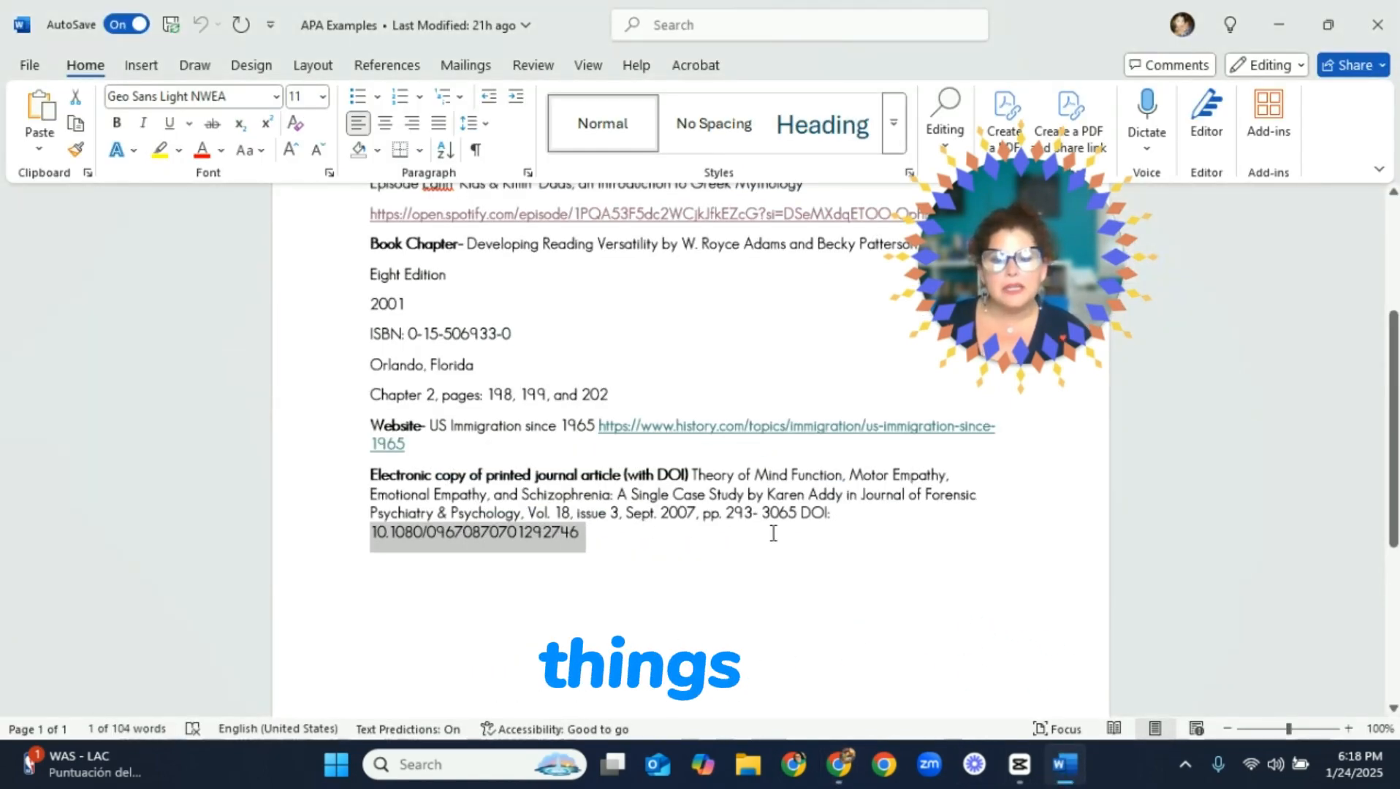
pyautogui.click(759, 592)
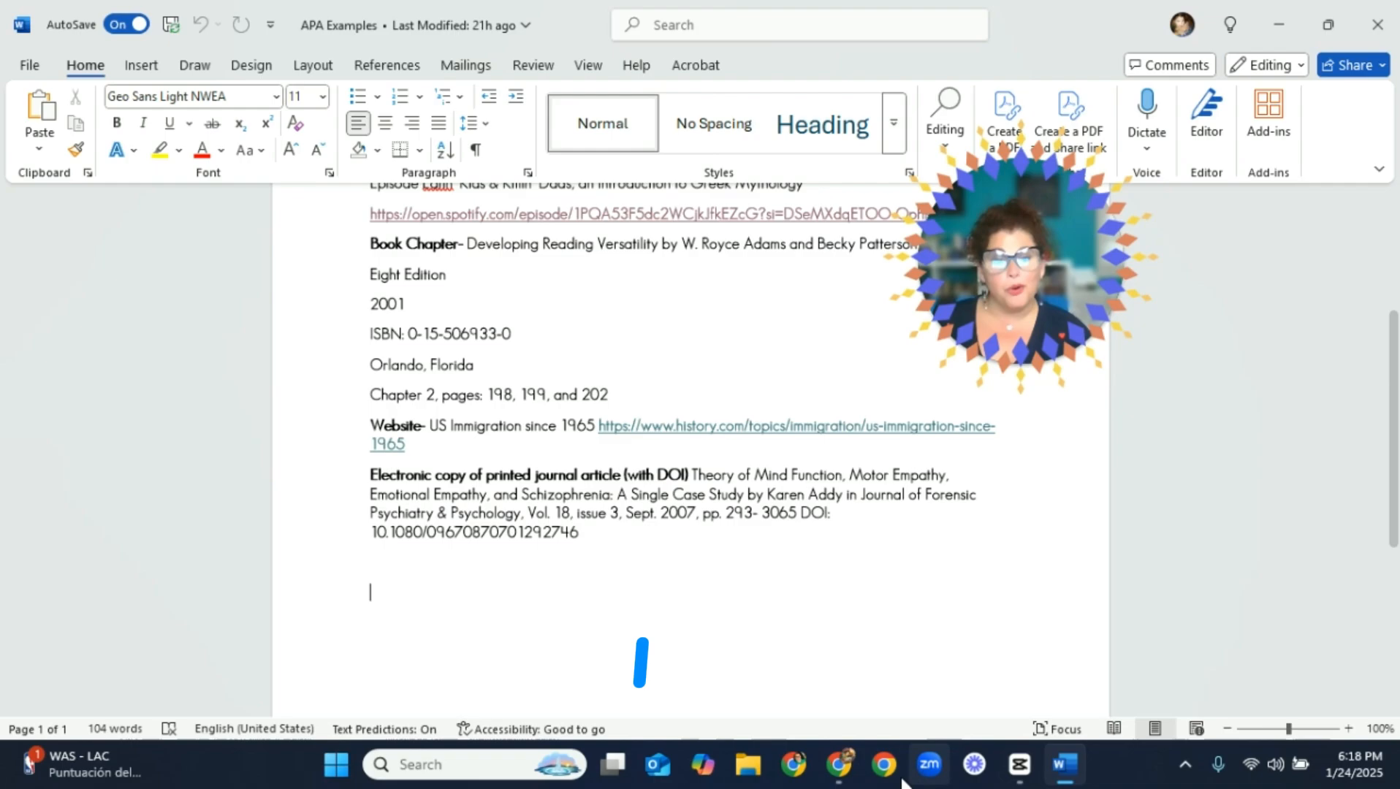
pyautogui.click(840, 764)
pyautogui.scroll(-8, 658, 526)
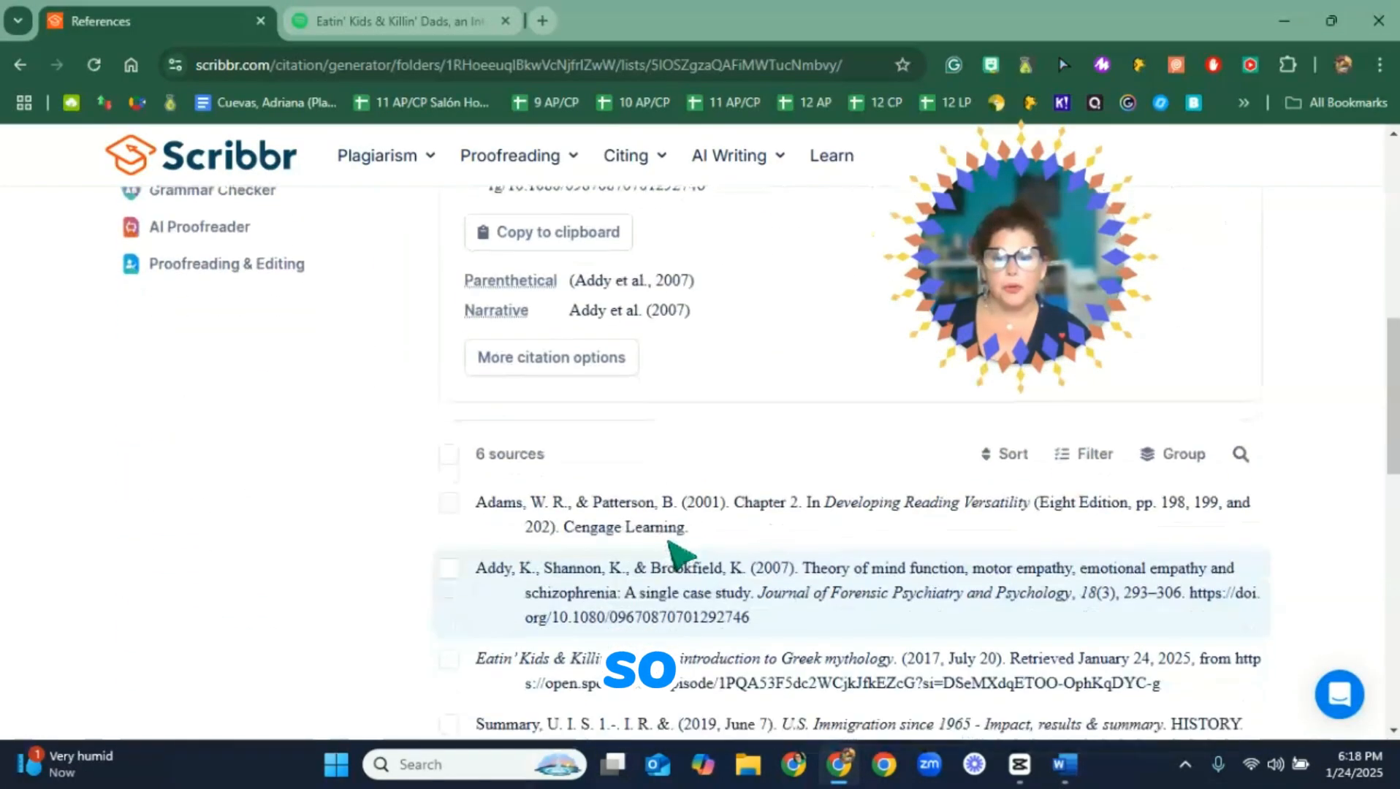
pyautogui.scroll(-2, 713, 595)
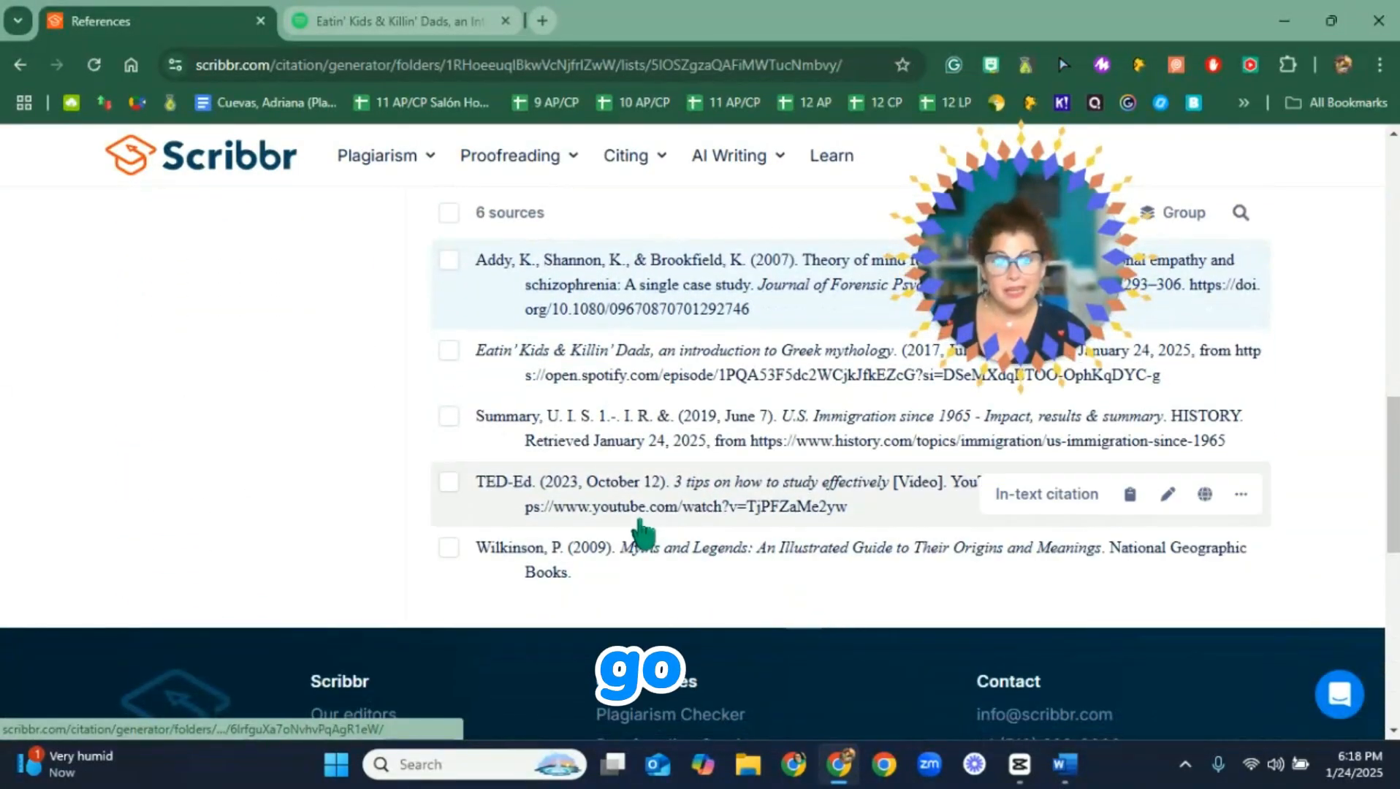
pyautogui.scroll(3, 641, 531)
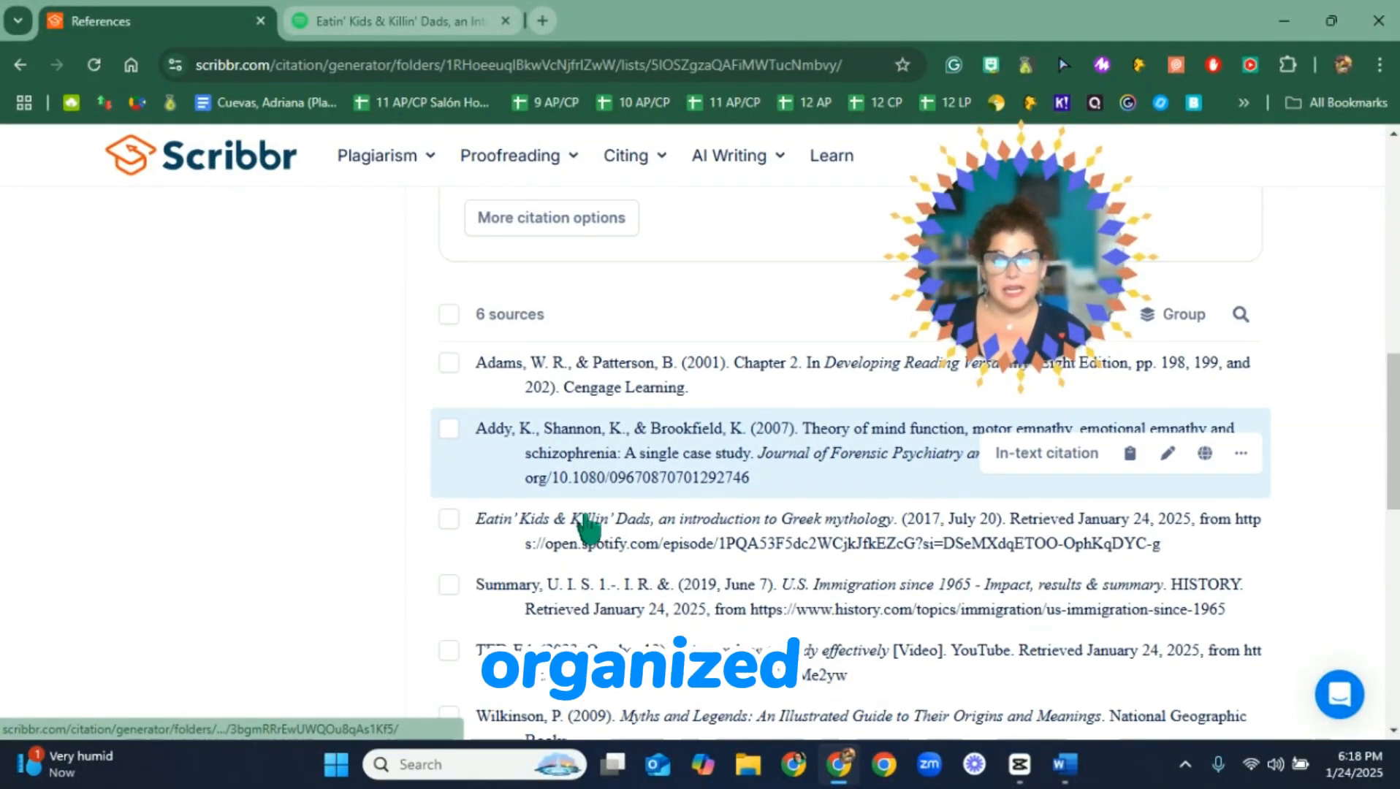
pyautogui.scroll(-1, 587, 532)
pyautogui.moveTo(1084, 260); pyautogui.dragTo(255, 320)
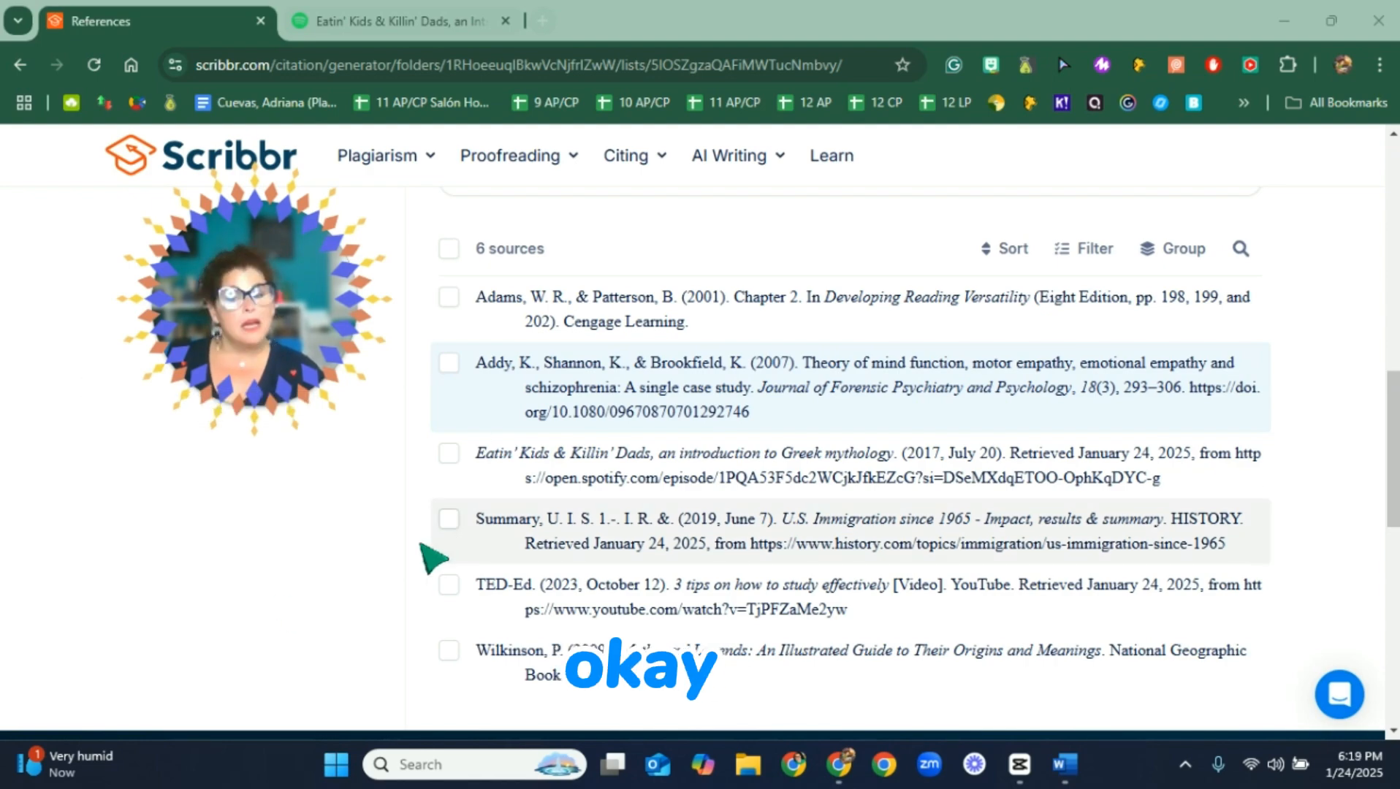
pyautogui.click(505, 20)
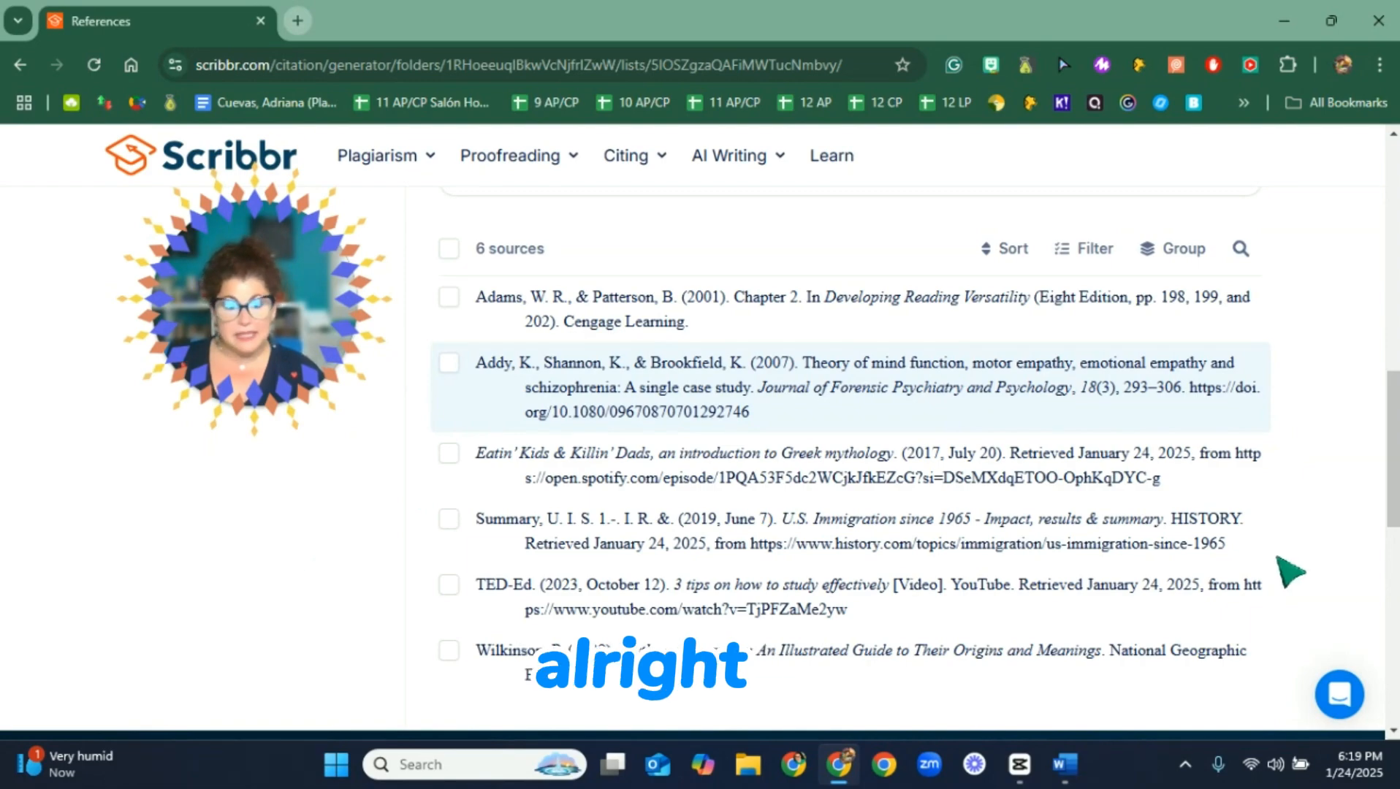
# Export the Scribbr reference list to Word and open the downloaded References.docx.
pyautogui.scroll(8, 1277, 557)
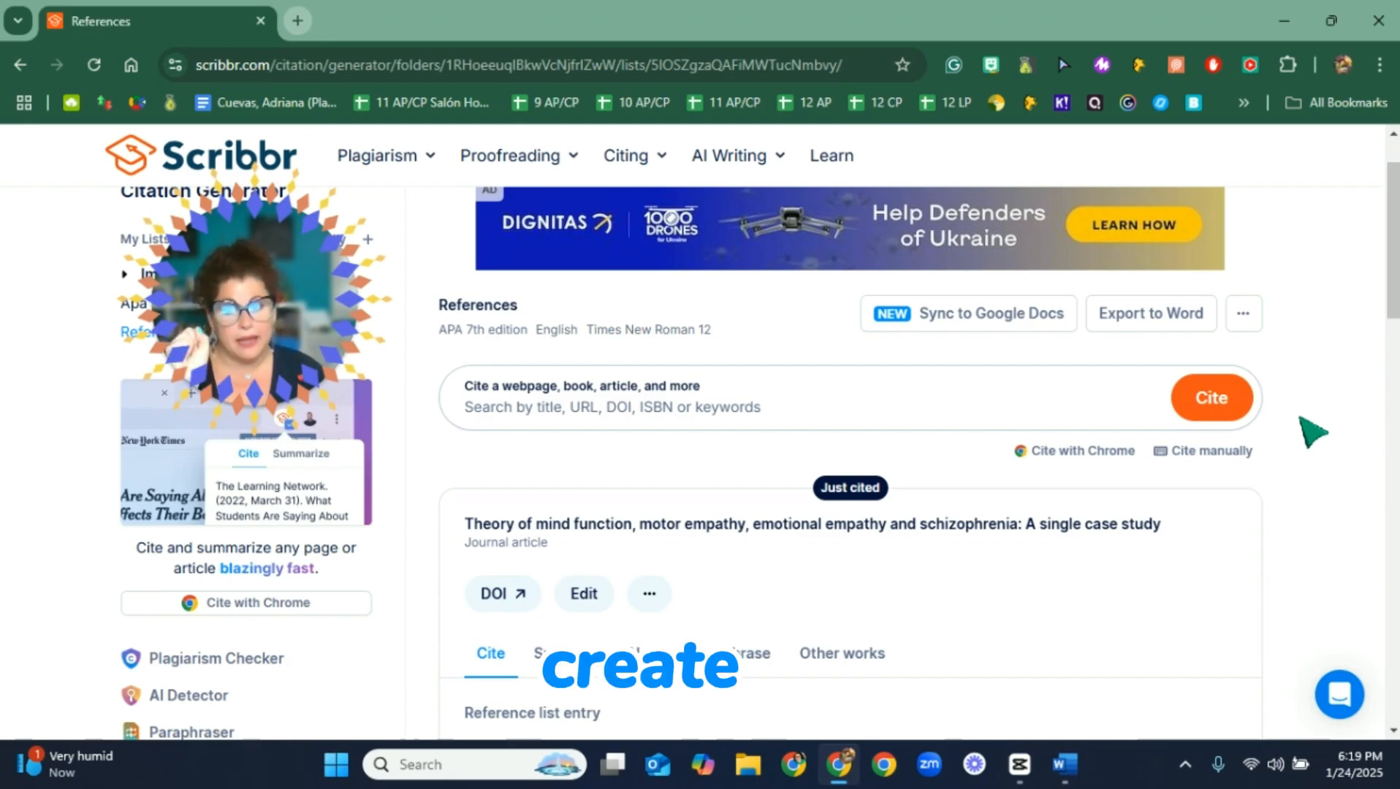
pyautogui.scroll(-5, 1314, 433)
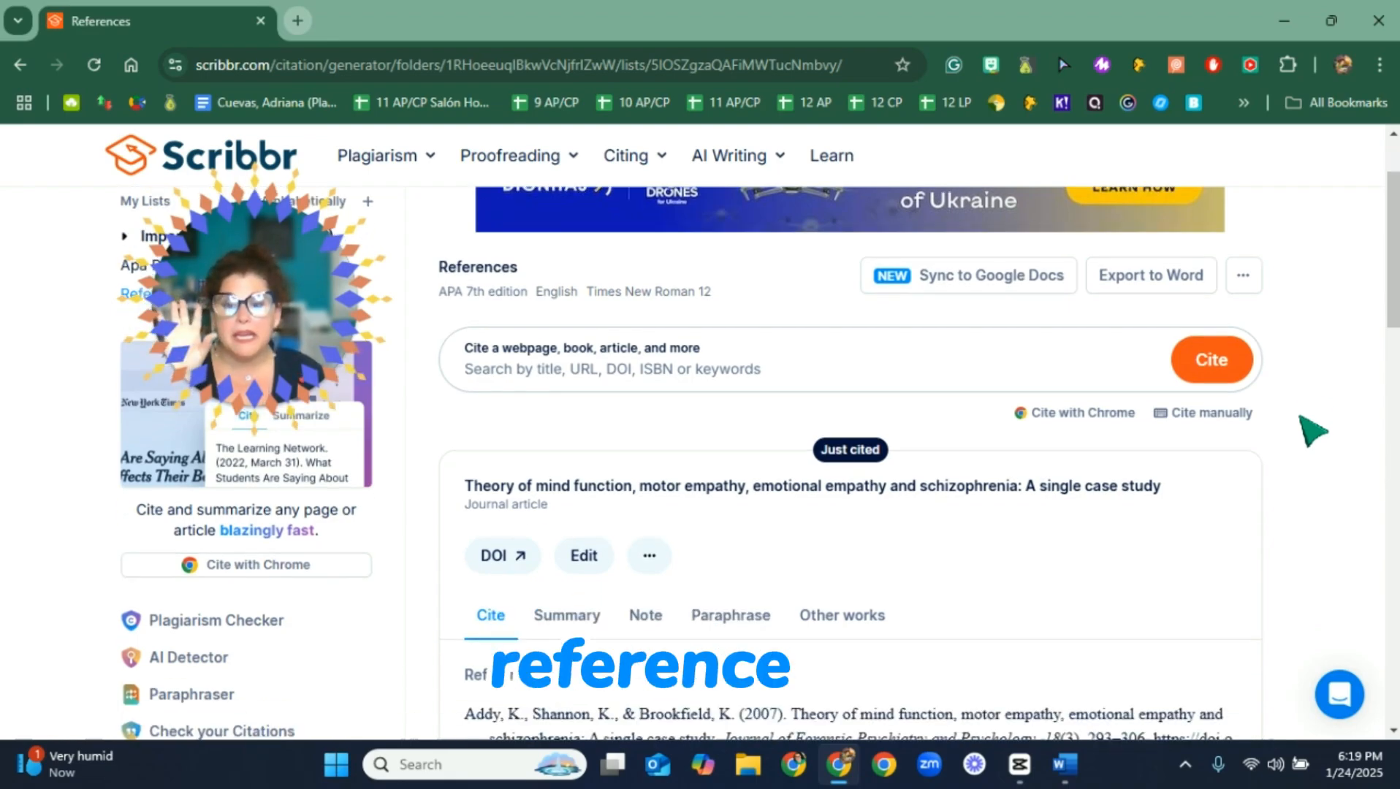
pyautogui.scroll(7, 1313, 433)
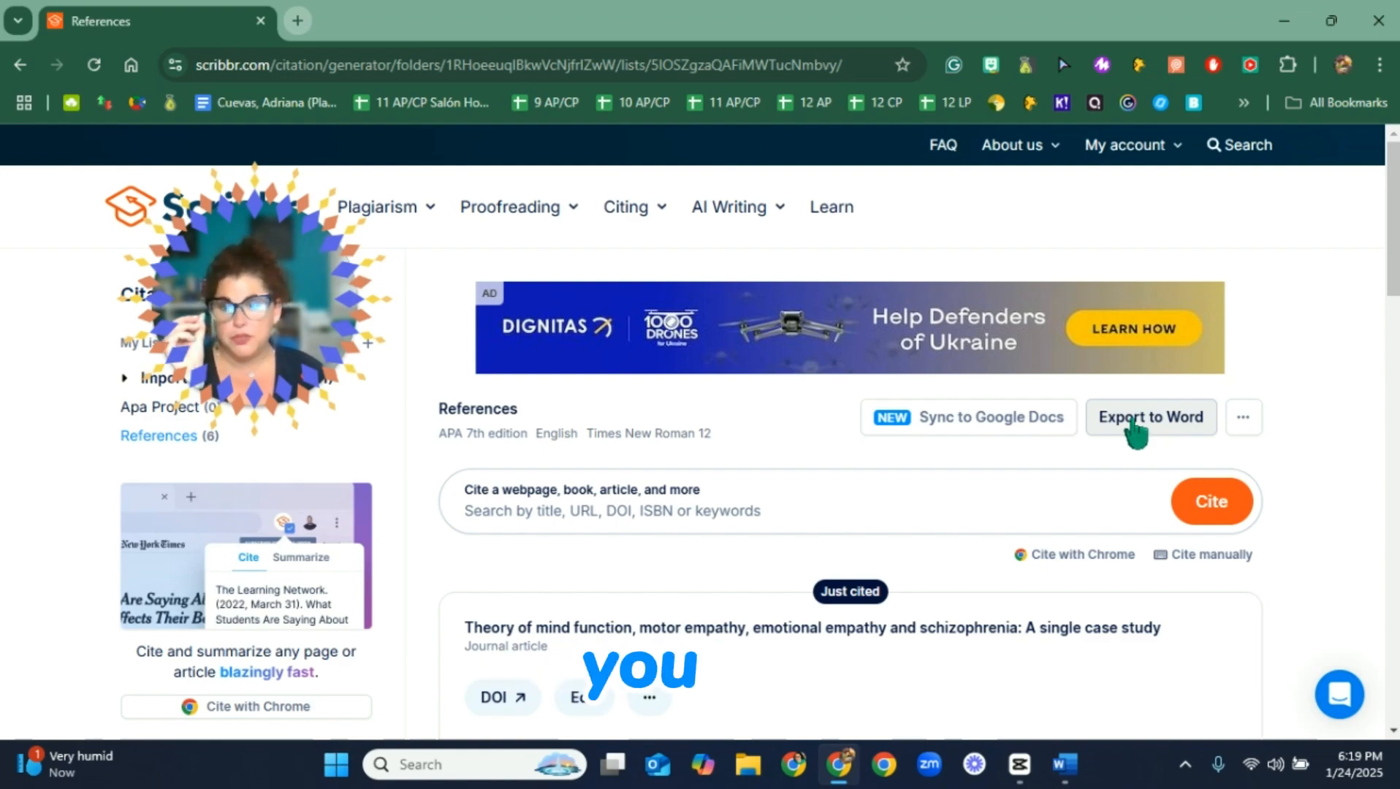
pyautogui.click(1135, 423)
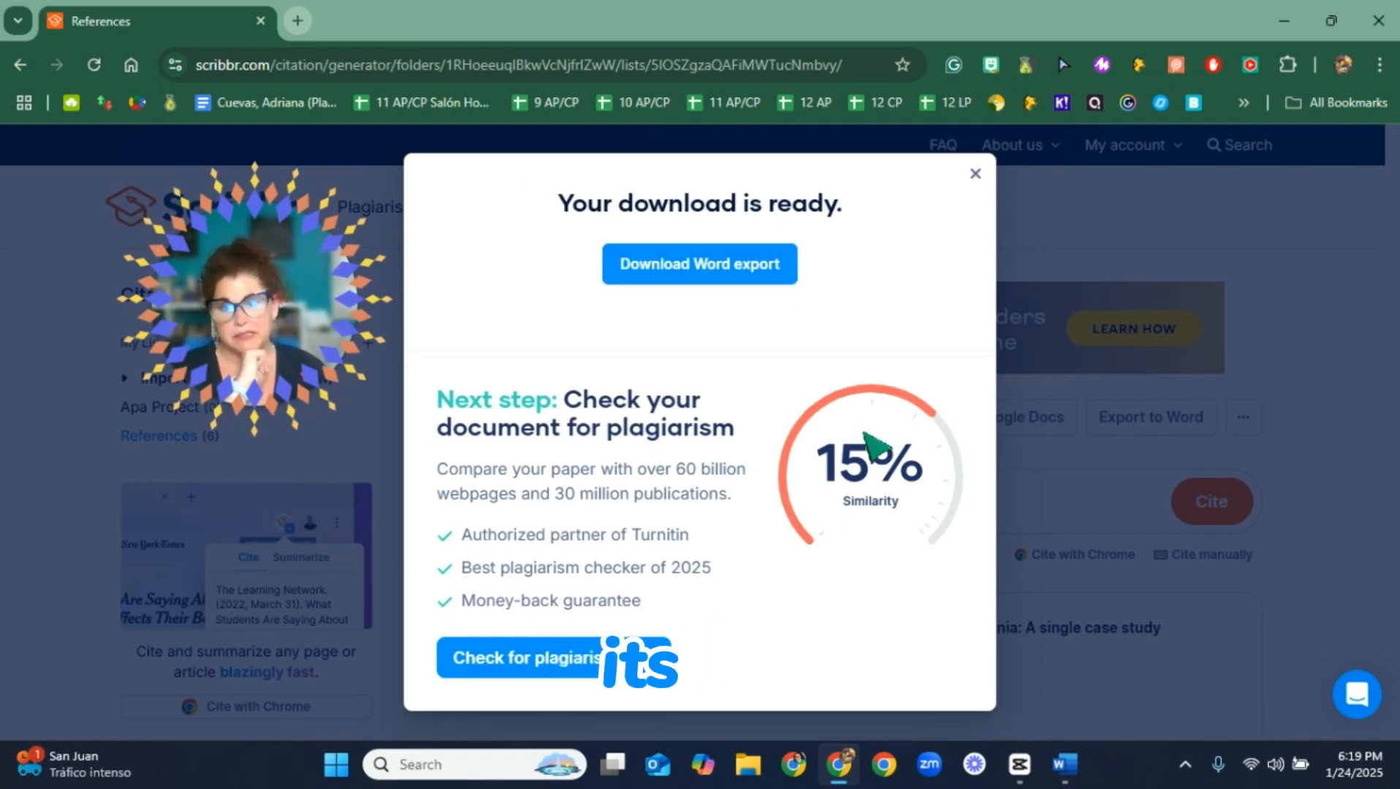
pyautogui.click(713, 281)
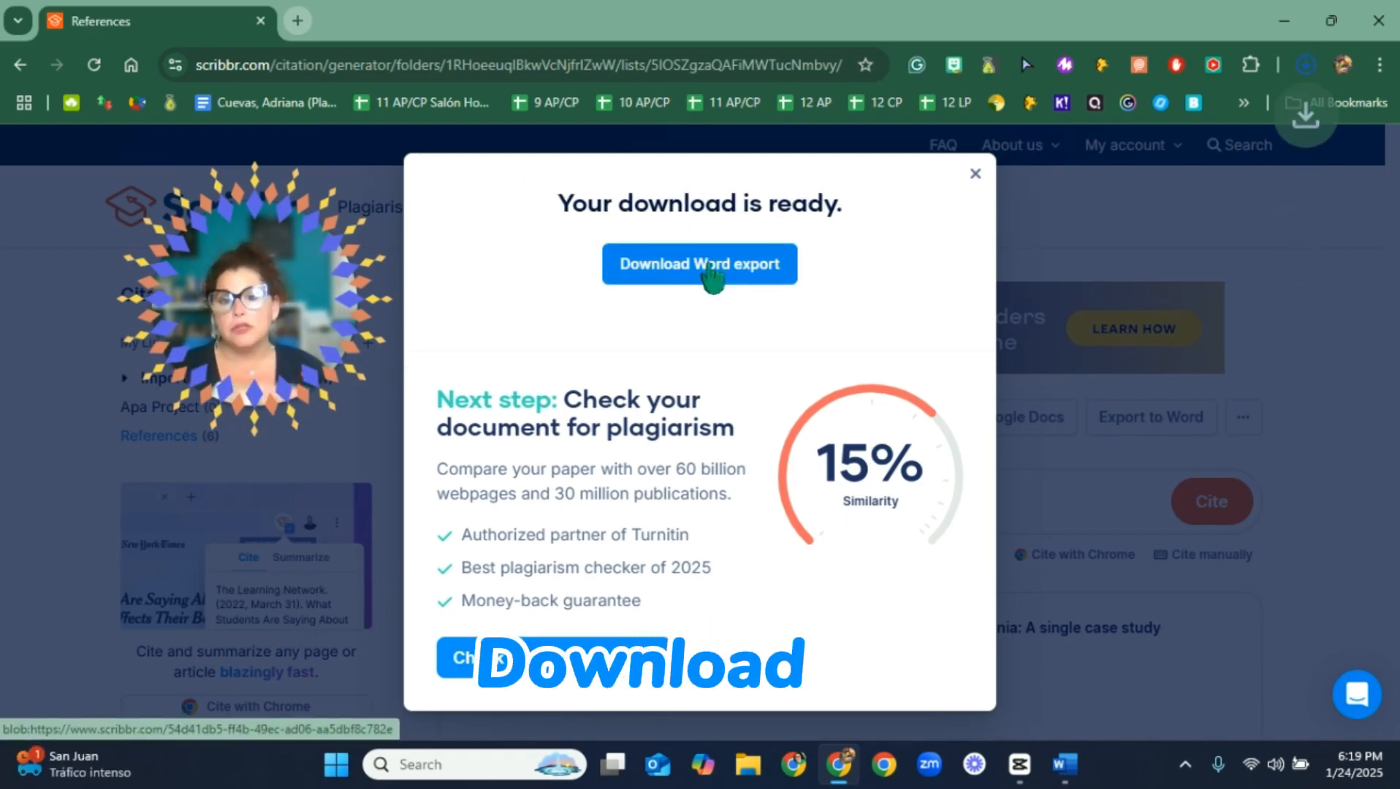
pyautogui.click(1307, 70)
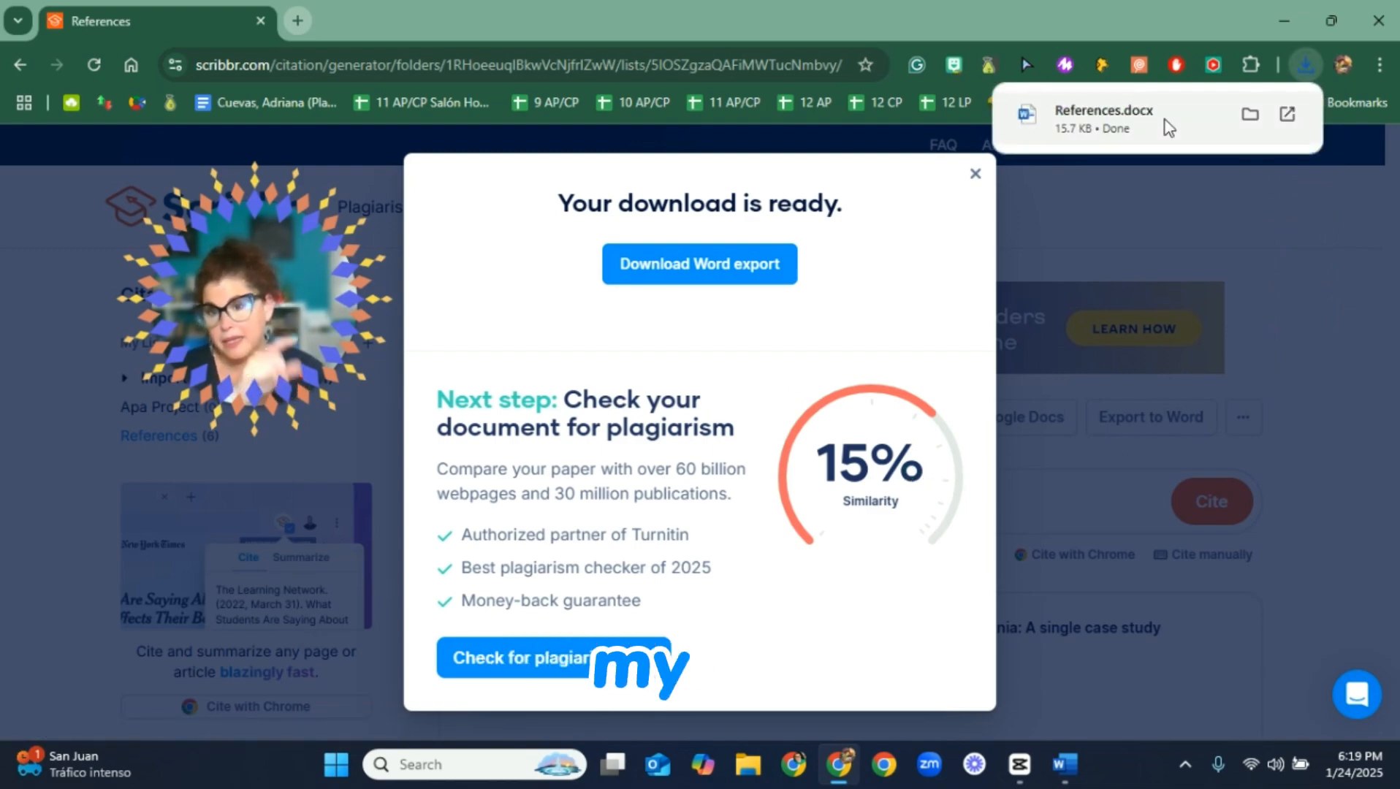
pyautogui.click(1098, 129)
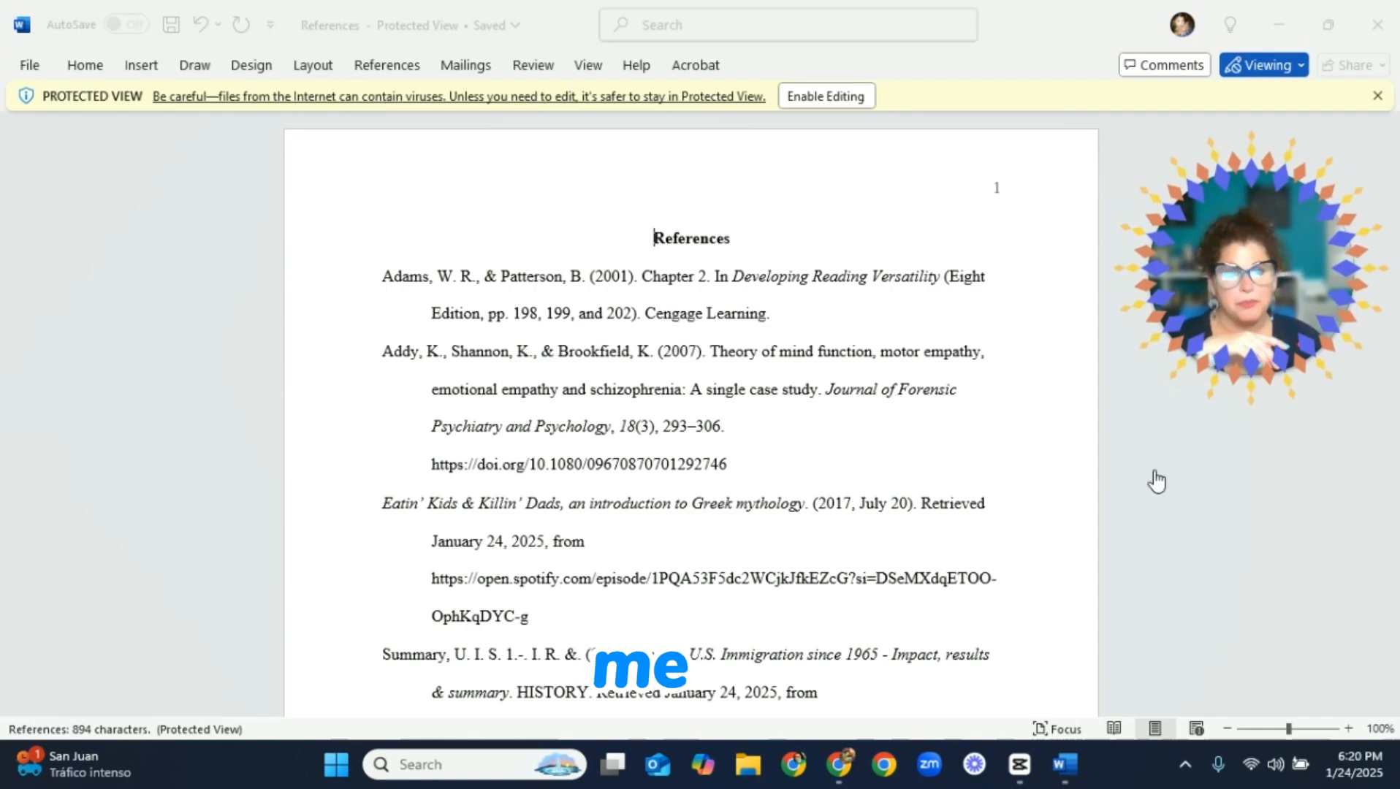
# Review the References page in Word for entry order, hanging indents and spacing from first to last source.
pyautogui.scroll(-6, 638, 324)
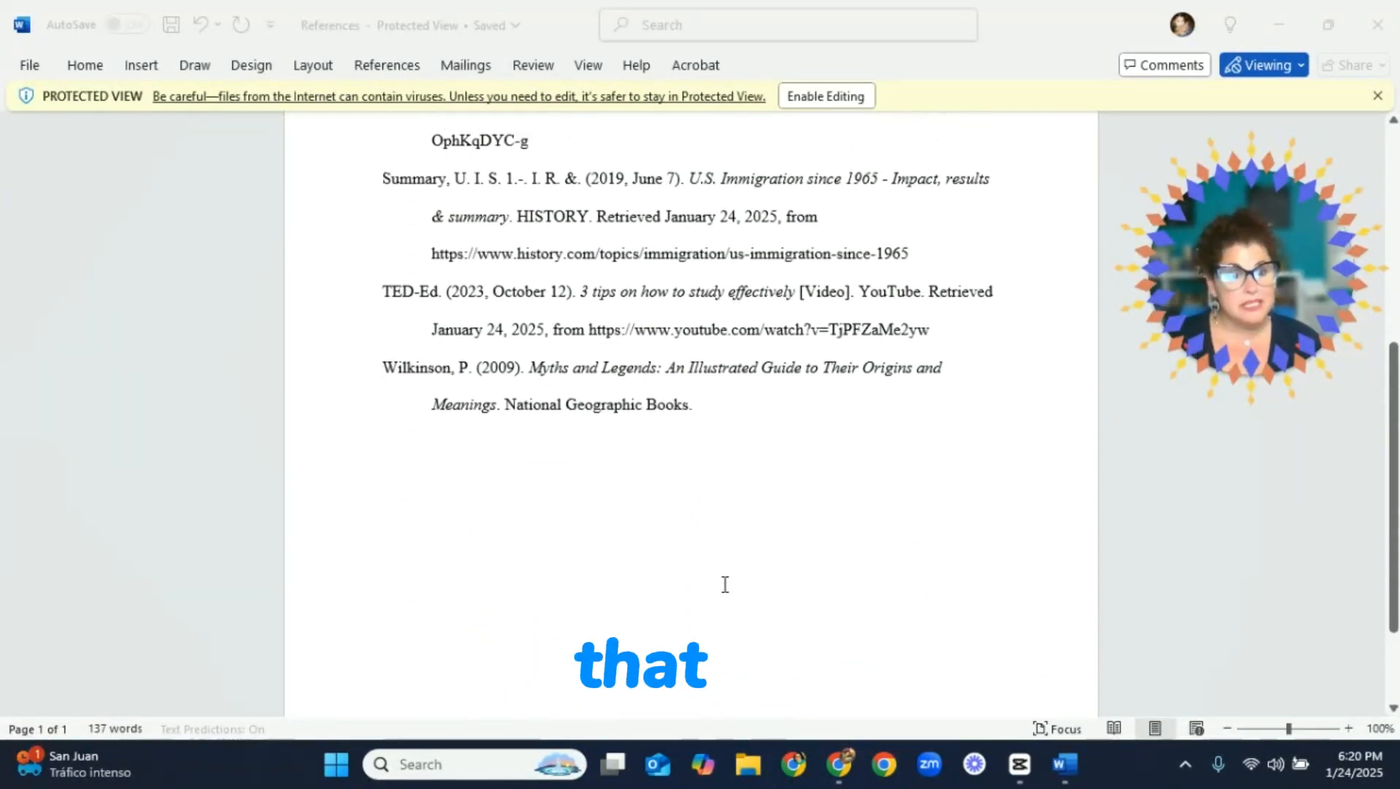
pyautogui.scroll(6, 725, 583)
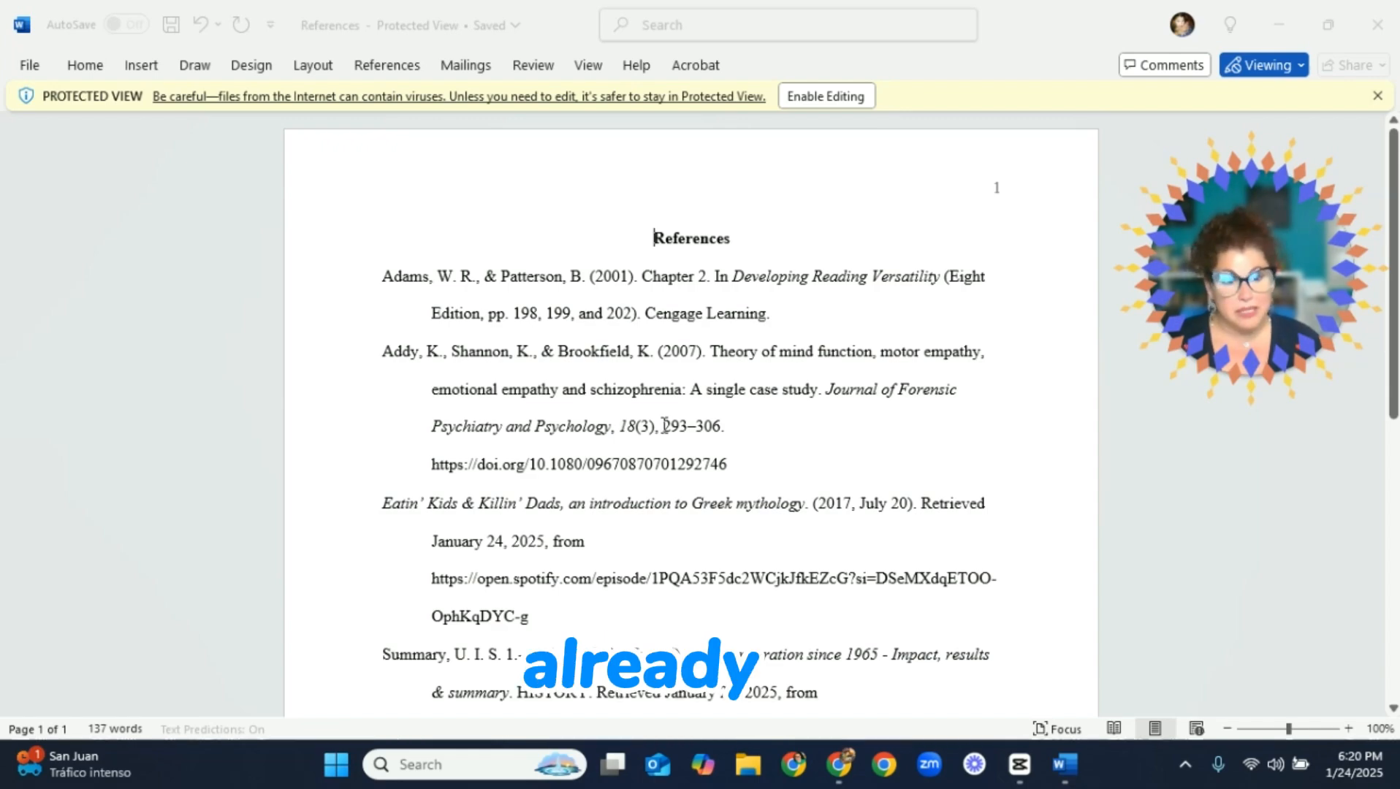
pyautogui.scroll(-3, 807, 490)
pyautogui.scroll(-3, 810, 506)
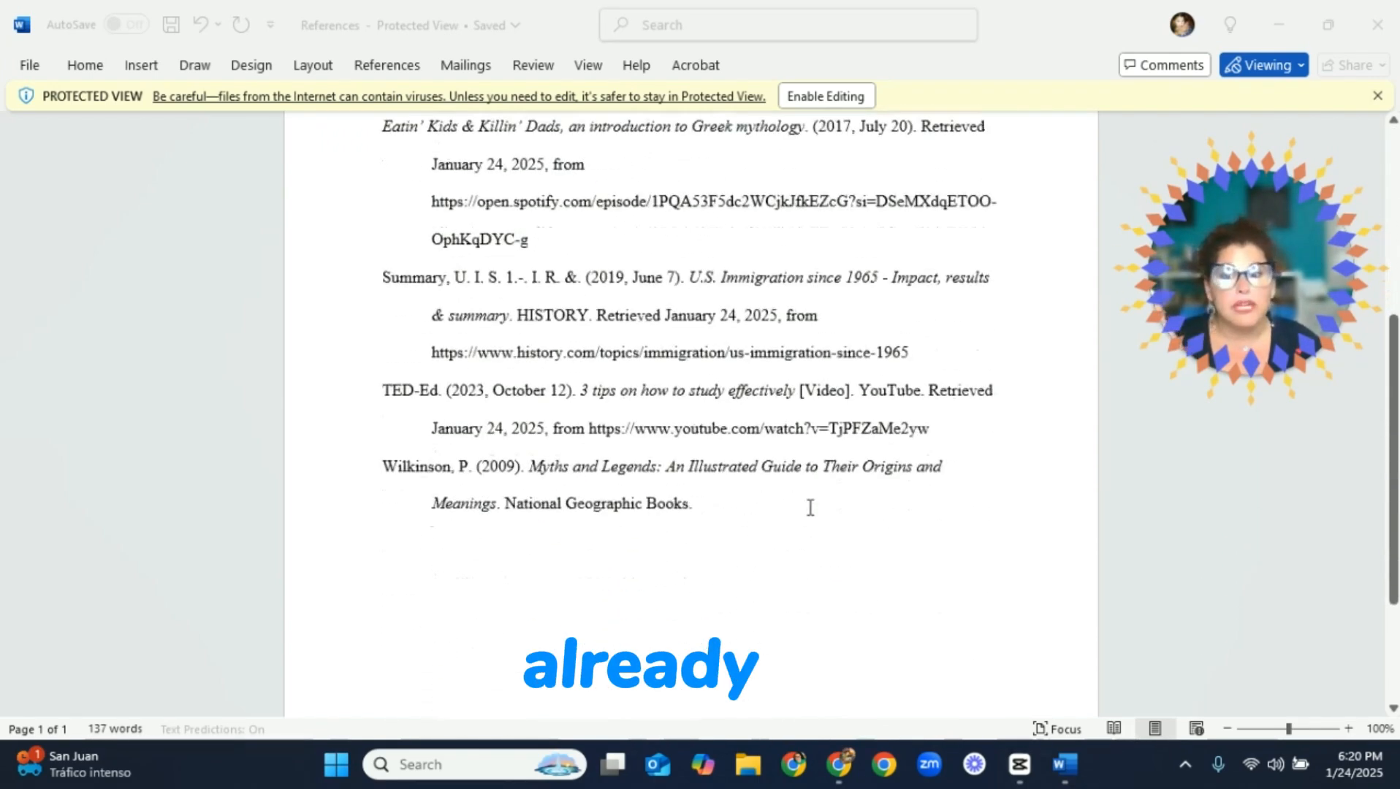
pyautogui.scroll(6, 810, 506)
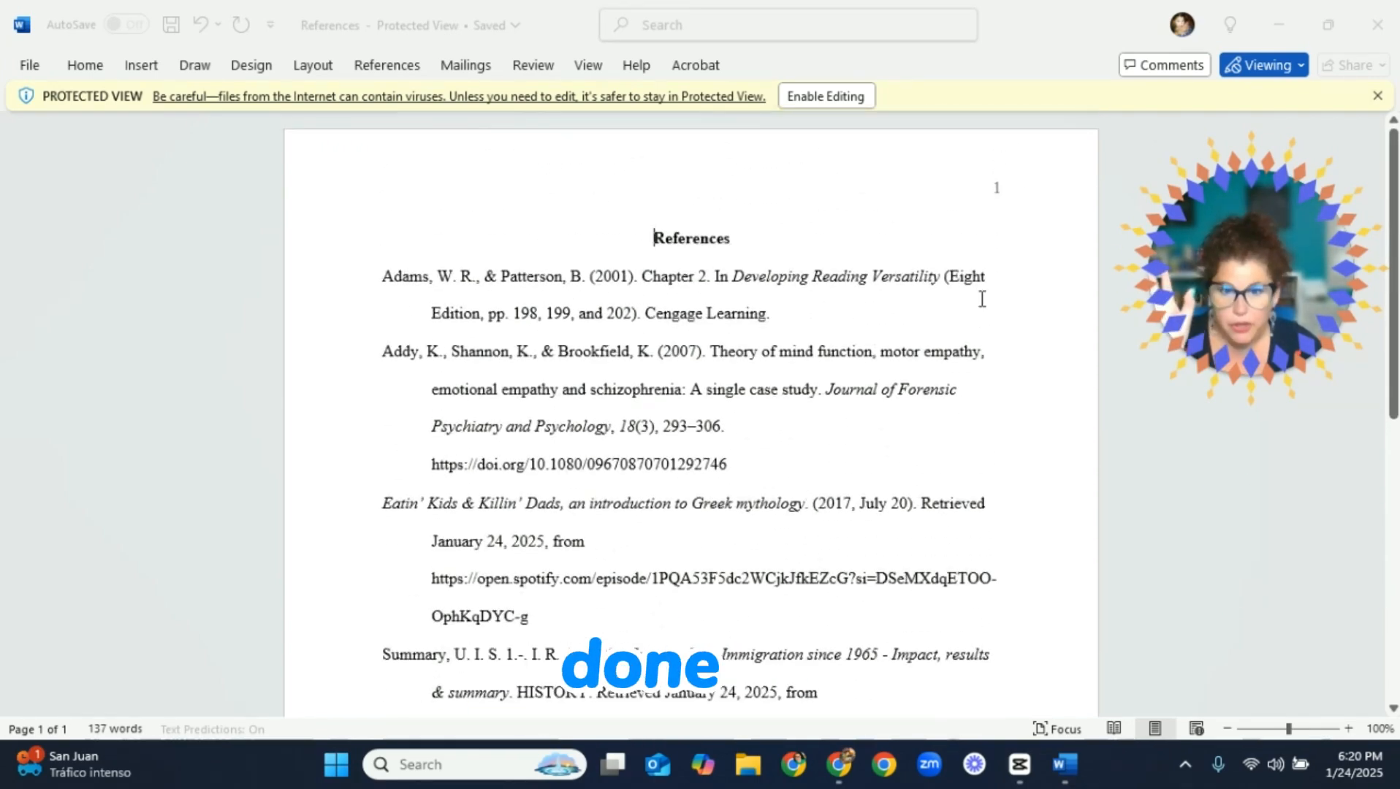
# Close the References and APA Examples documents in Word and dismiss Scribbr's download dialog.
pyautogui.click(1378, 24)
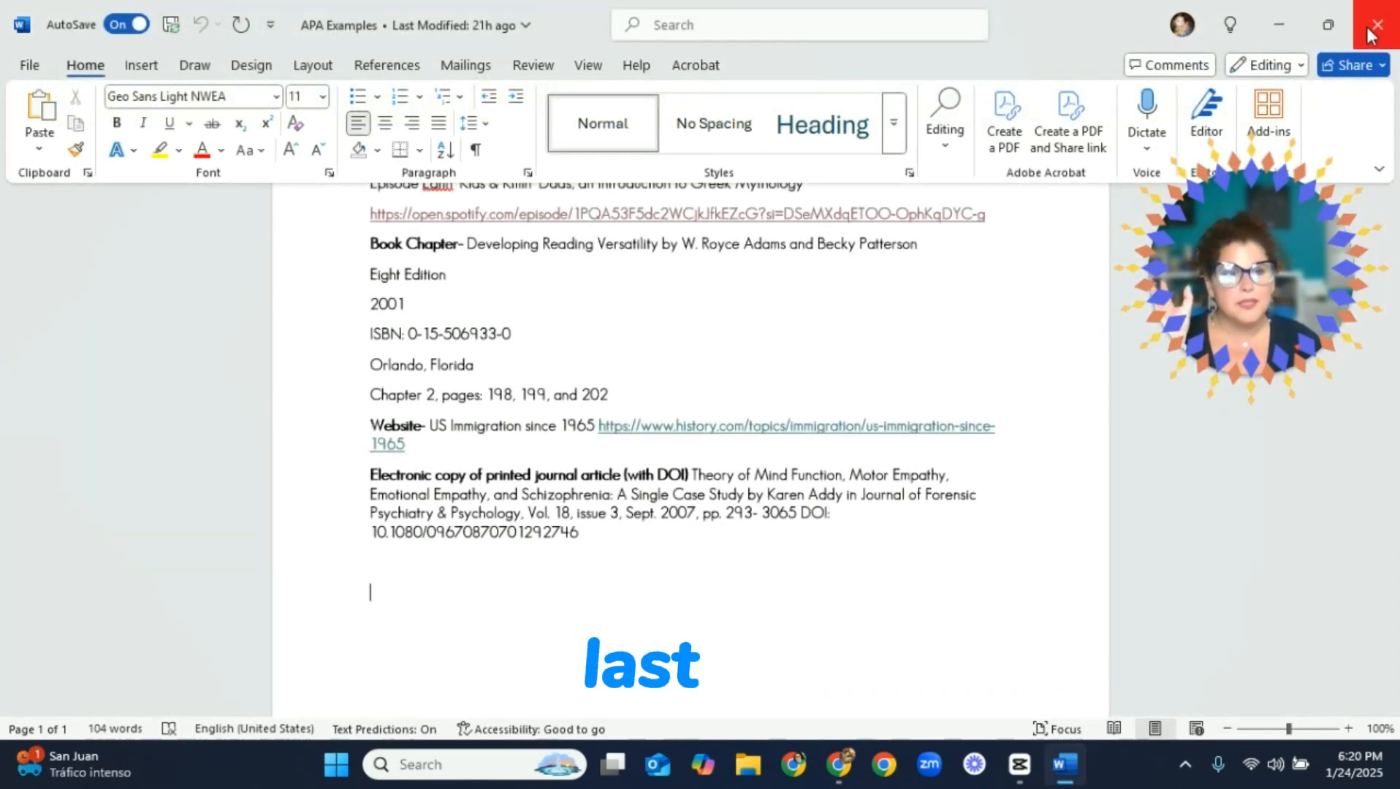
pyautogui.click(1376, 18)
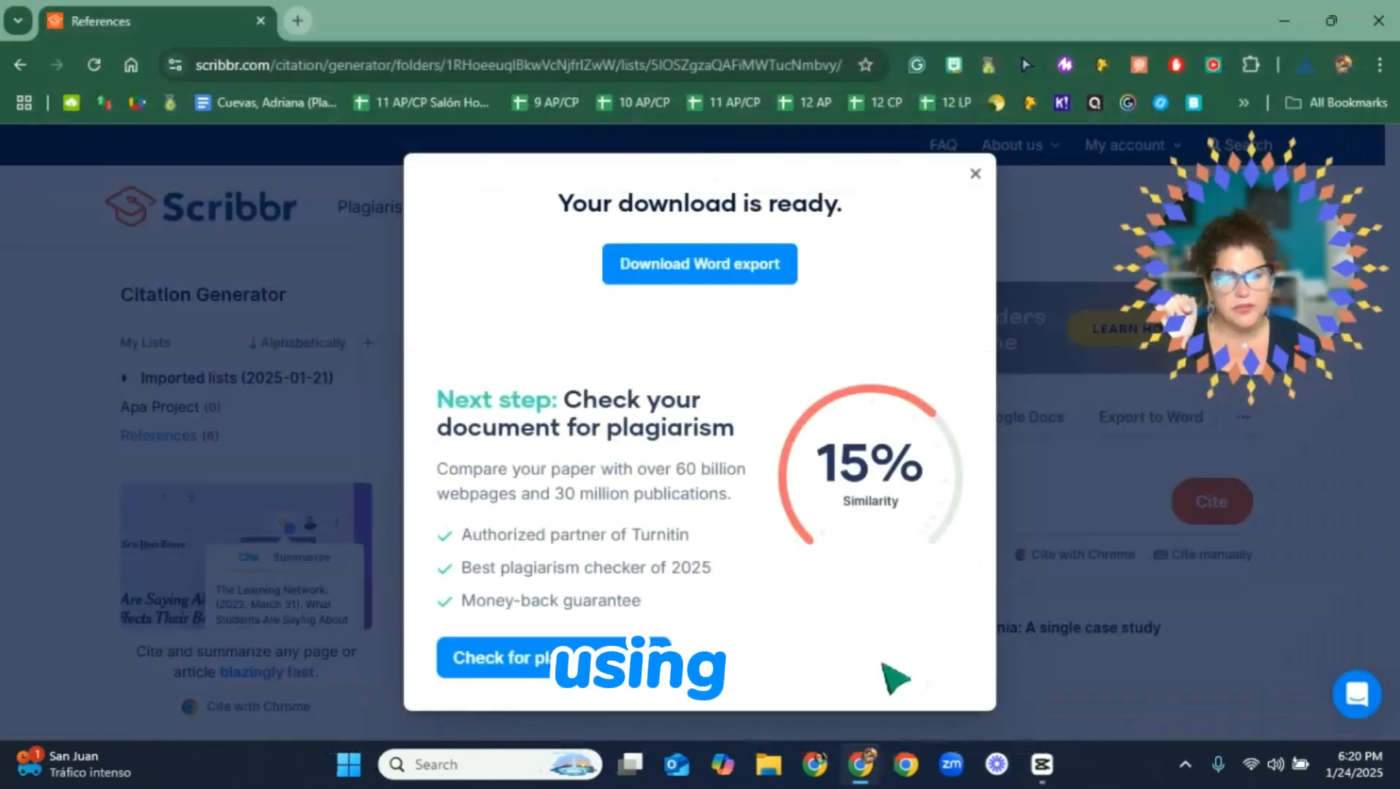
pyautogui.click(974, 176)
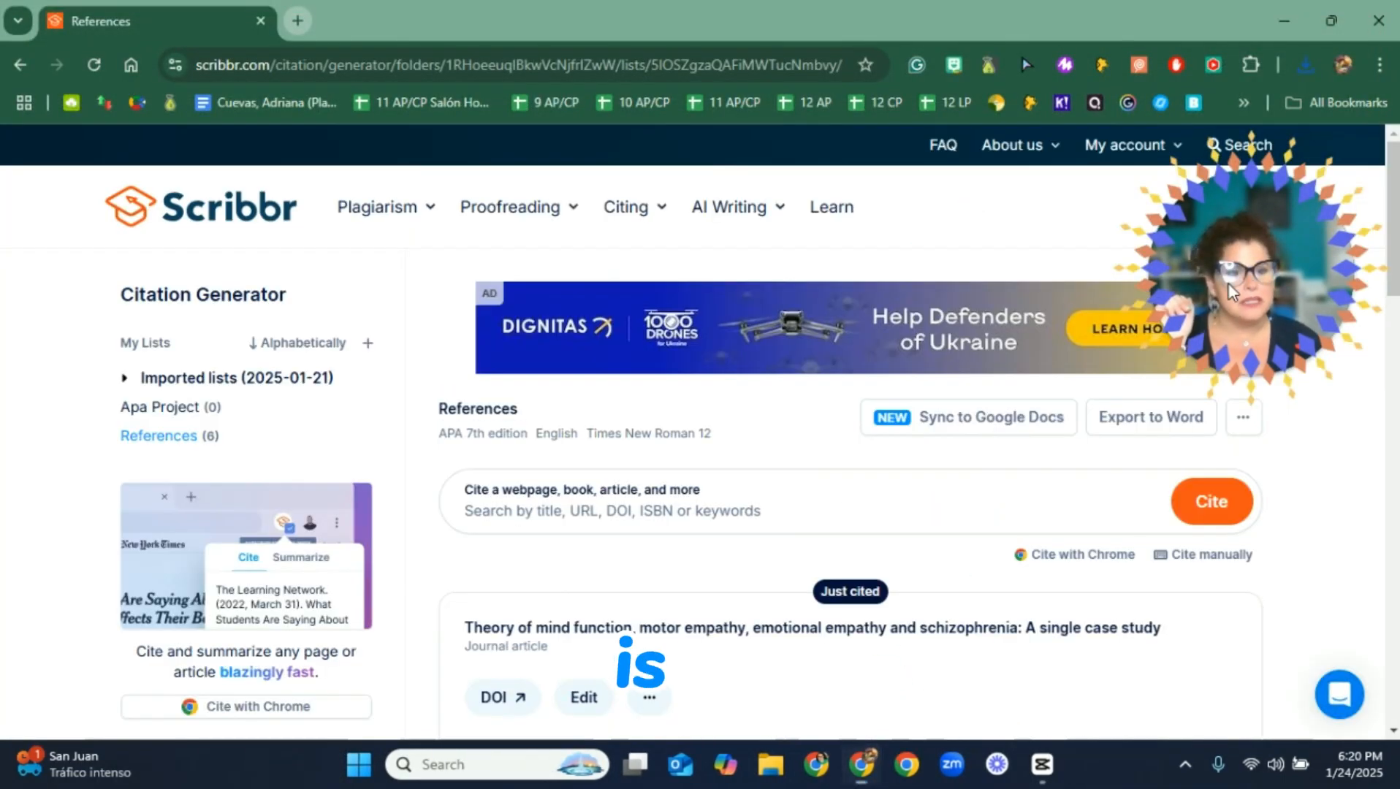
# Export the whole Scribbr reference list to the clipboard.
pyautogui.moveTo(1258, 289); pyautogui.dragTo(321, 340)
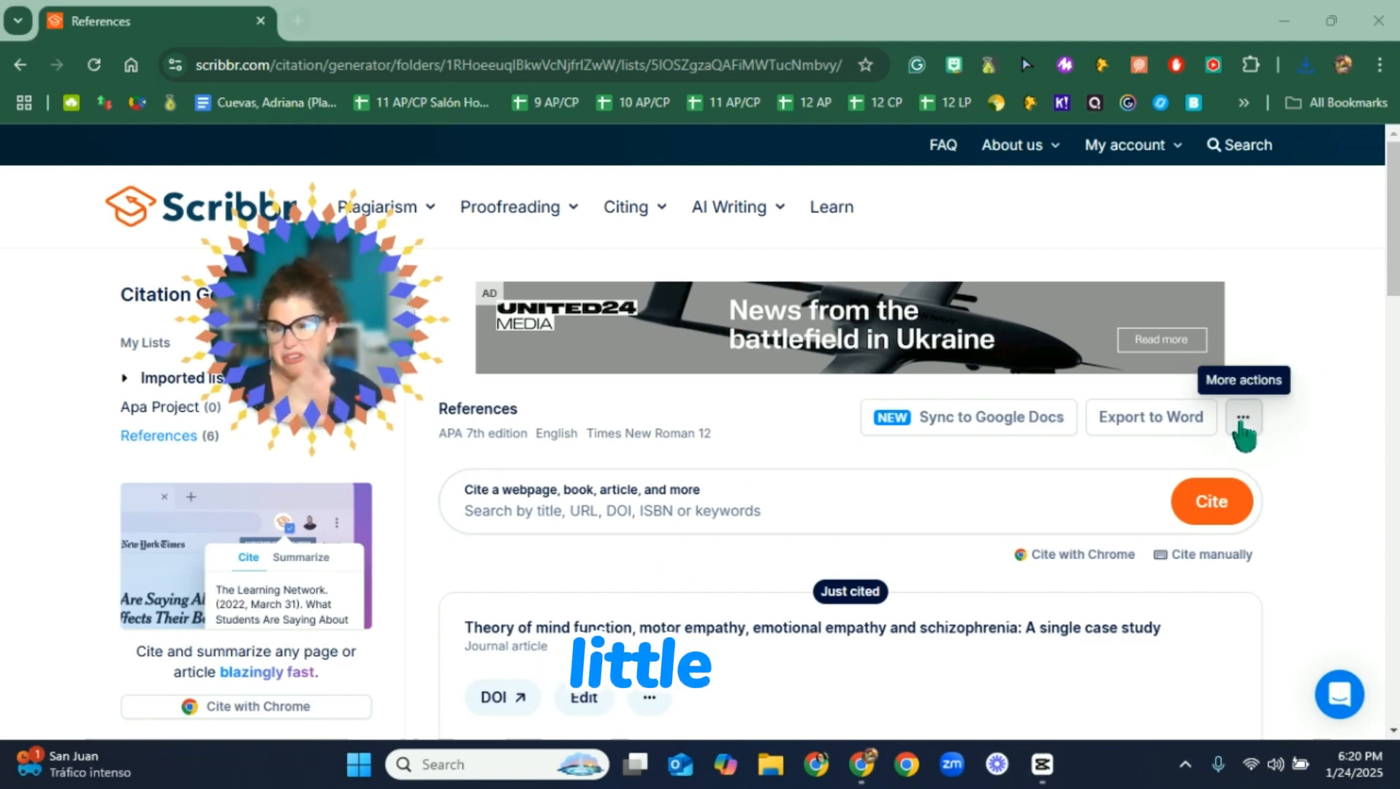
pyautogui.click(1243, 424)
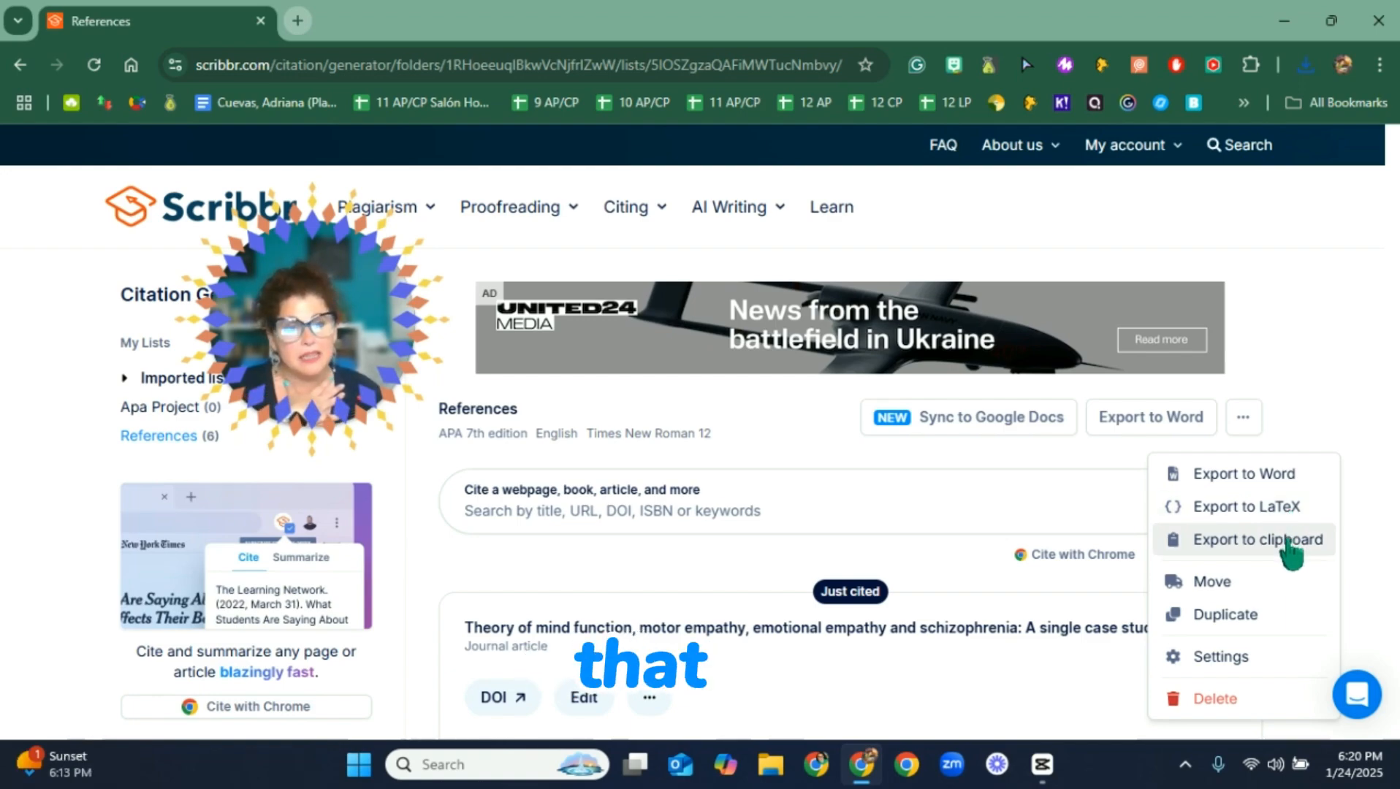
pyautogui.click(1291, 540)
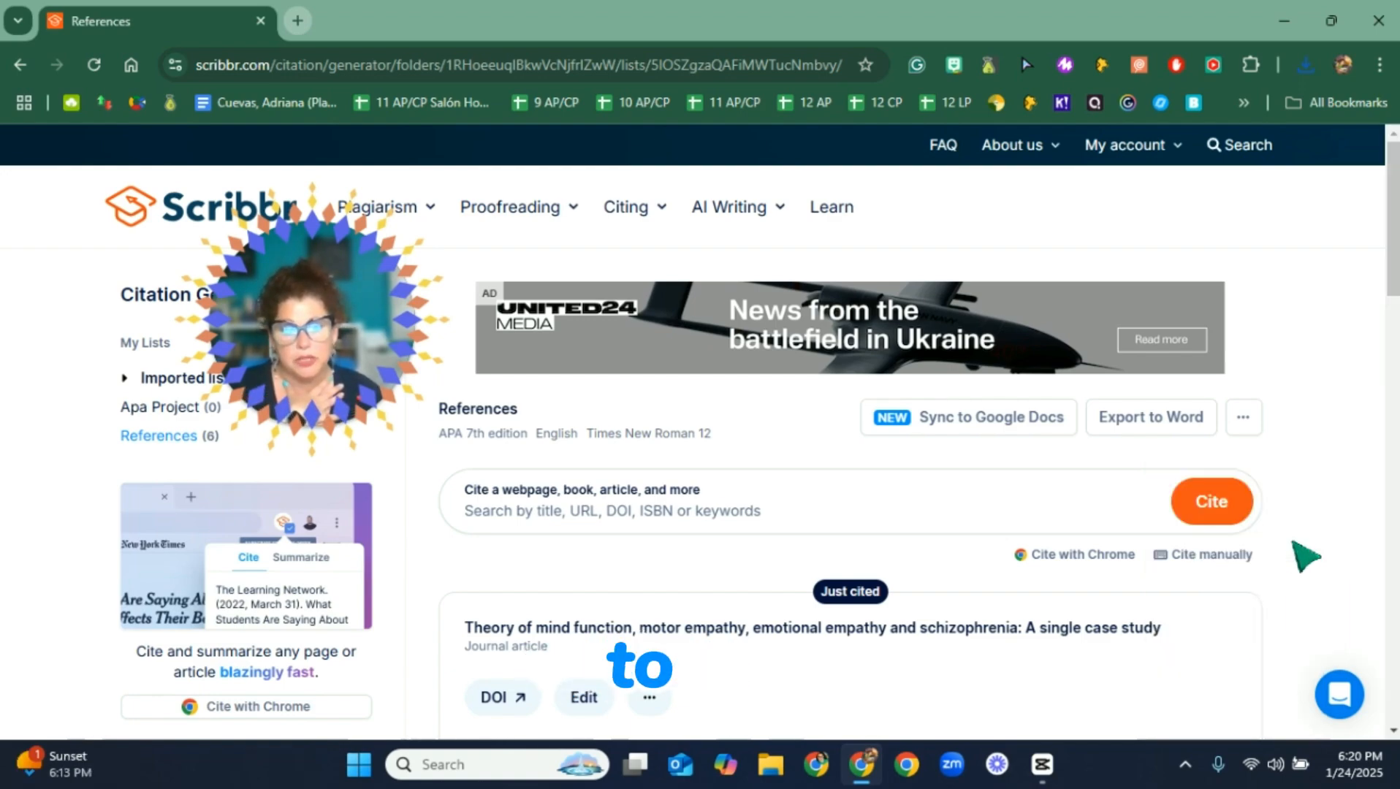
# Open the Google Docs home page in a new browser tab.
pyautogui.click(298, 21)
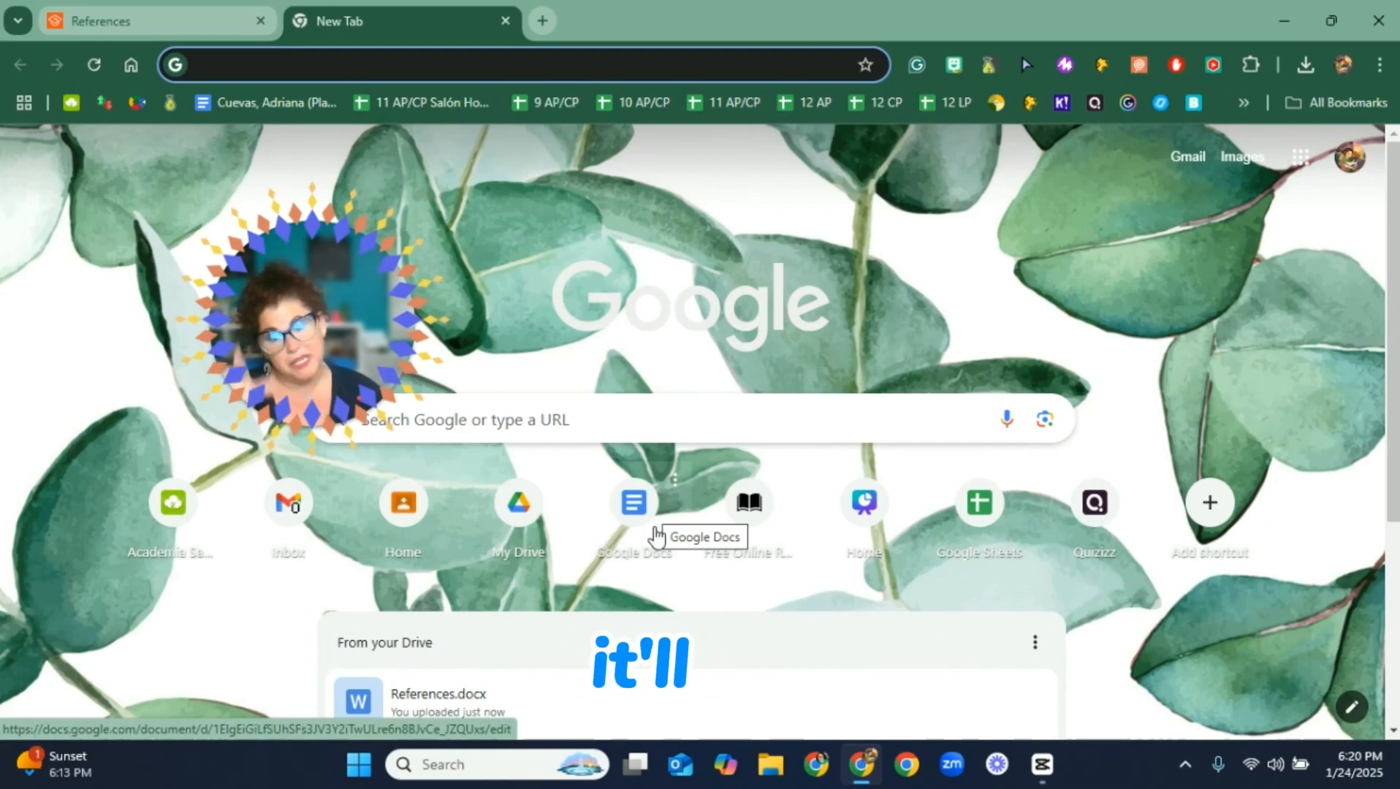
pyautogui.click(1306, 165)
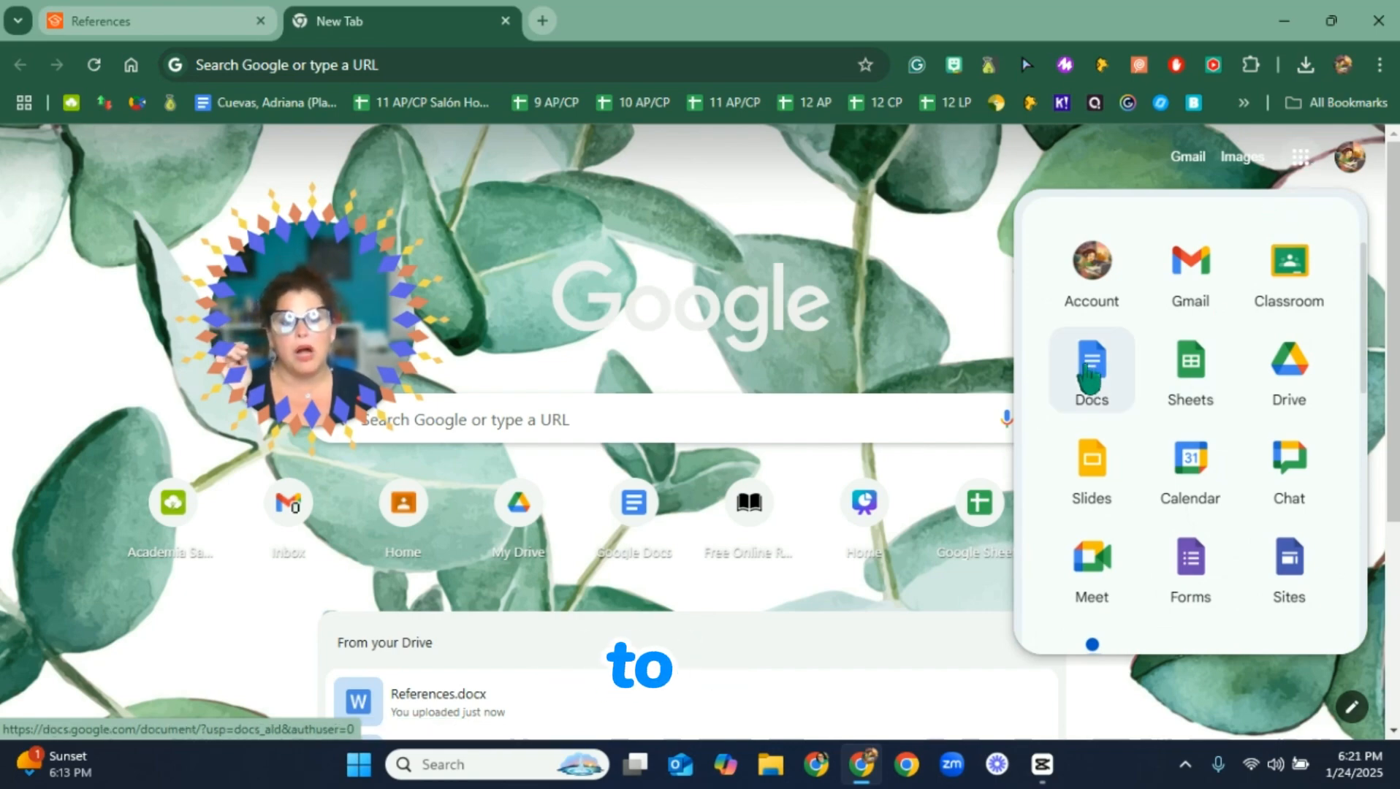
pyautogui.click(1089, 375)
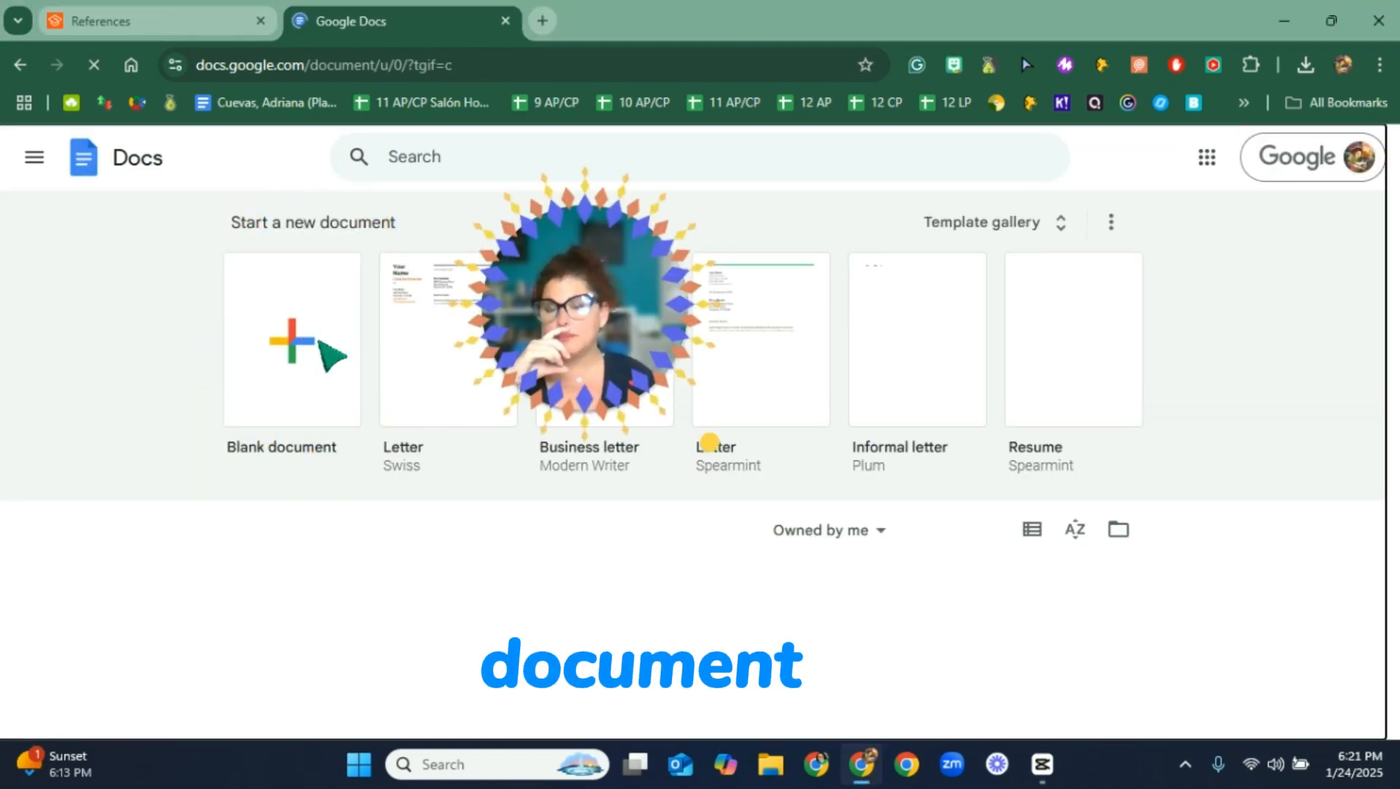
# Create a blank document and set its font size to 12.
pyautogui.click(322, 344)
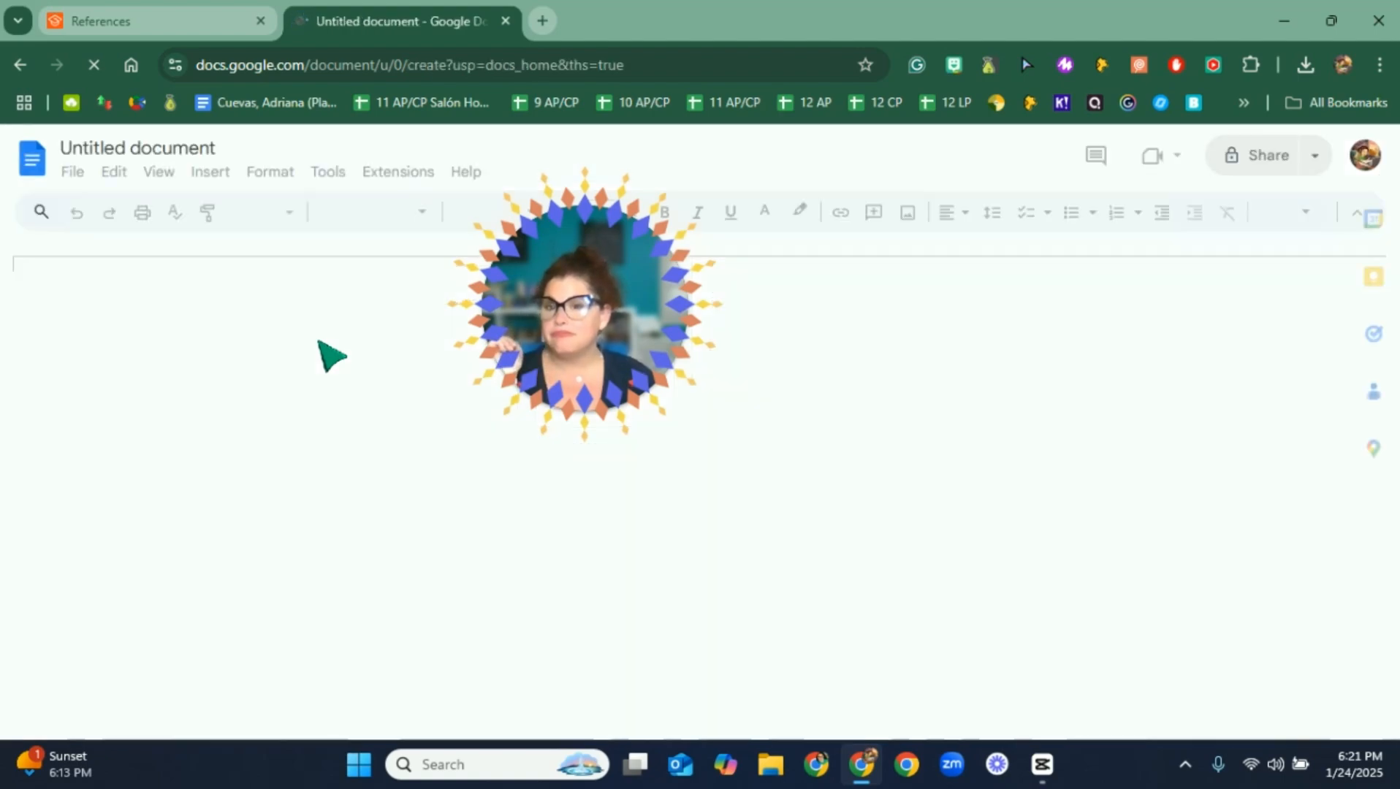
pyautogui.moveTo(580, 356); pyautogui.dragTo(1257, 246)
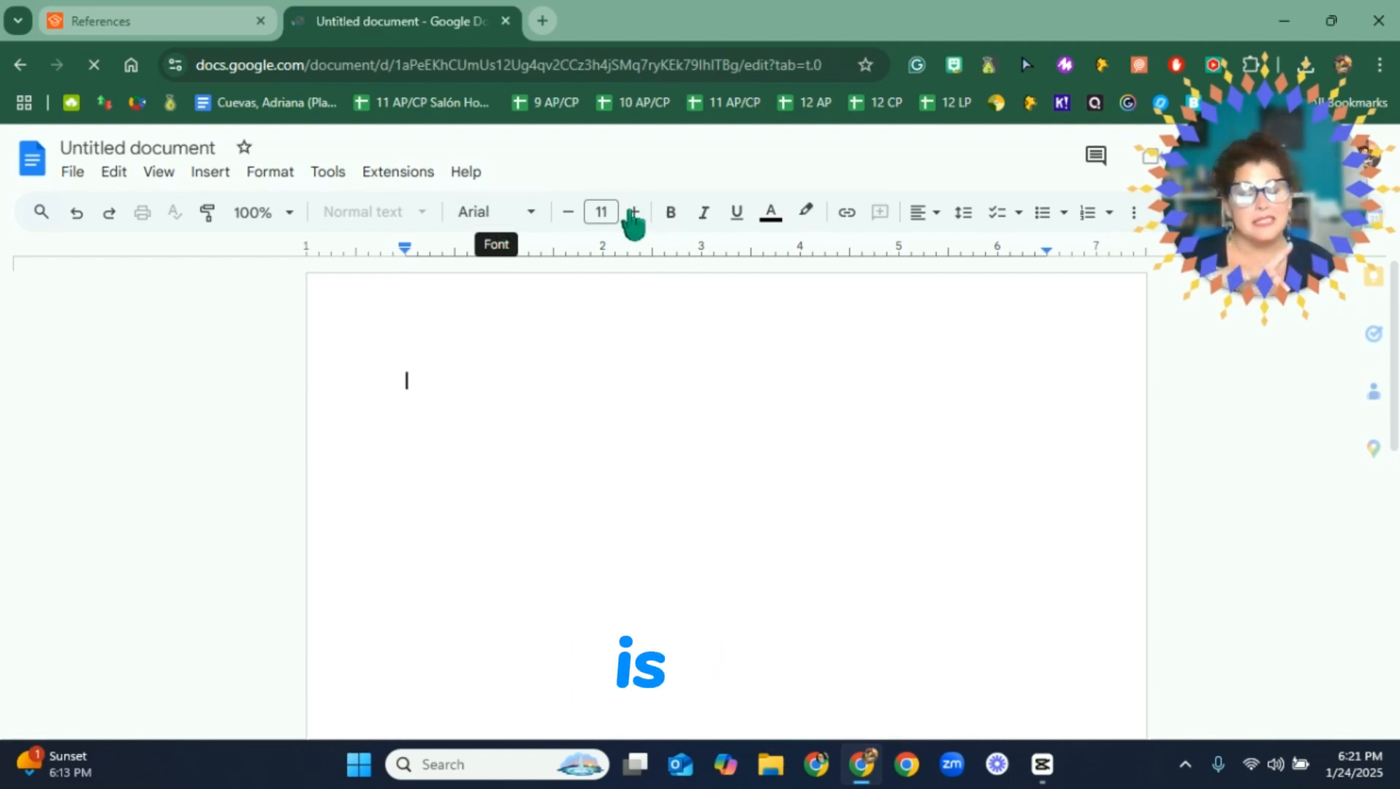
pyautogui.click(634, 212)
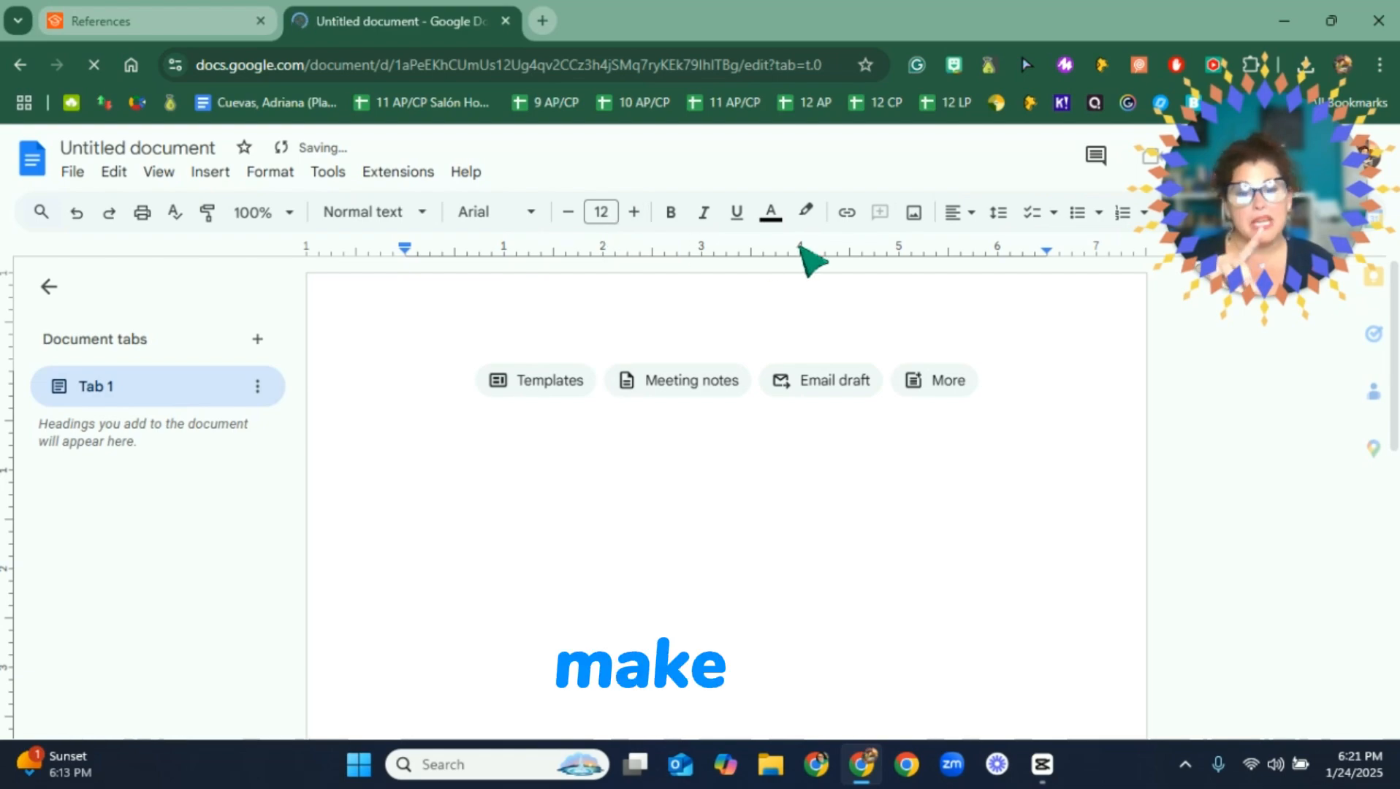
# Add a centered "References" heading on the first line and start a new line below it.
pyautogui.click(953, 212)
pyautogui.click(990, 249)
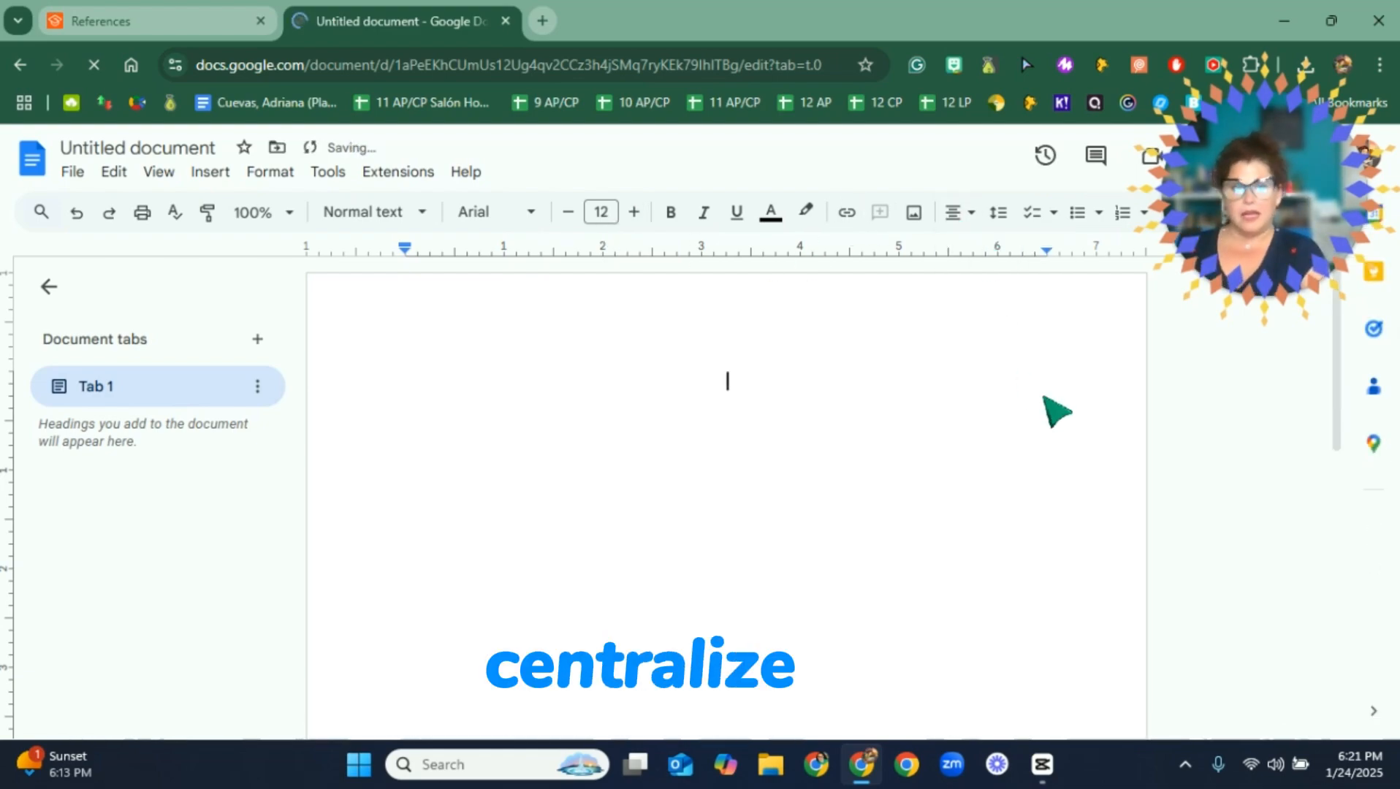
pyautogui.write('Ref')
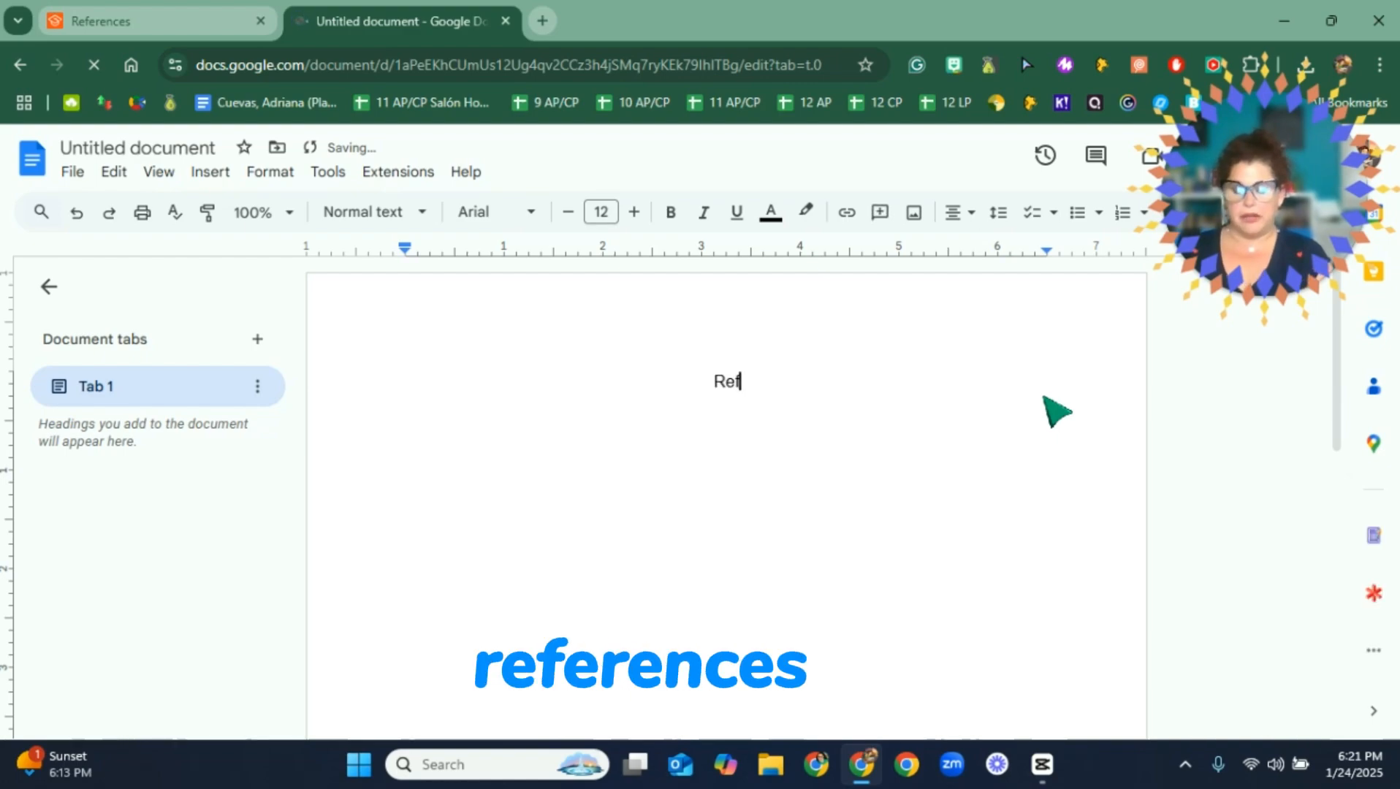
pyautogui.write('erences')
pyautogui.press('Return')
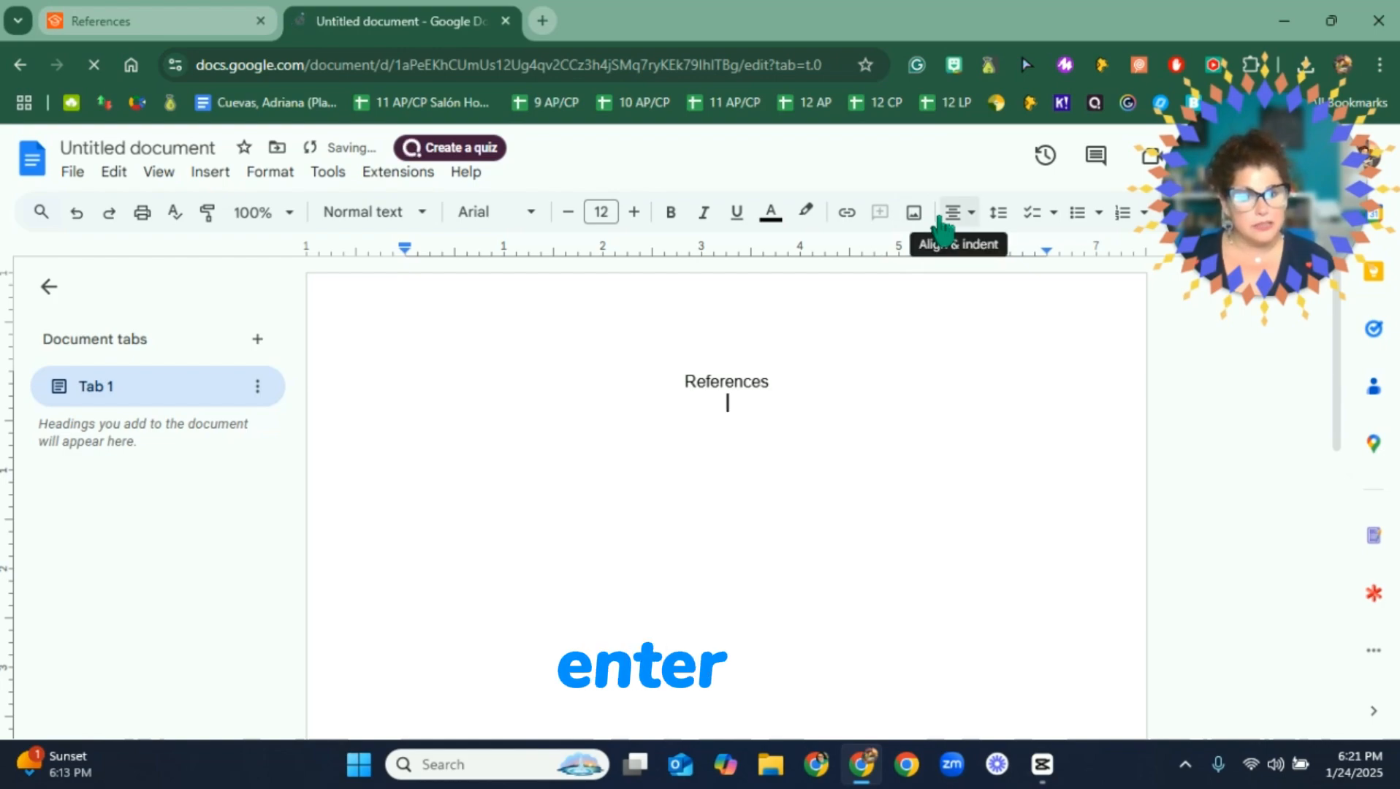
# Paste the copied reference list left-aligned below the heading and insert a blank line between the heading and the first entry.
pyautogui.click(944, 213)
pyautogui.click(954, 252)
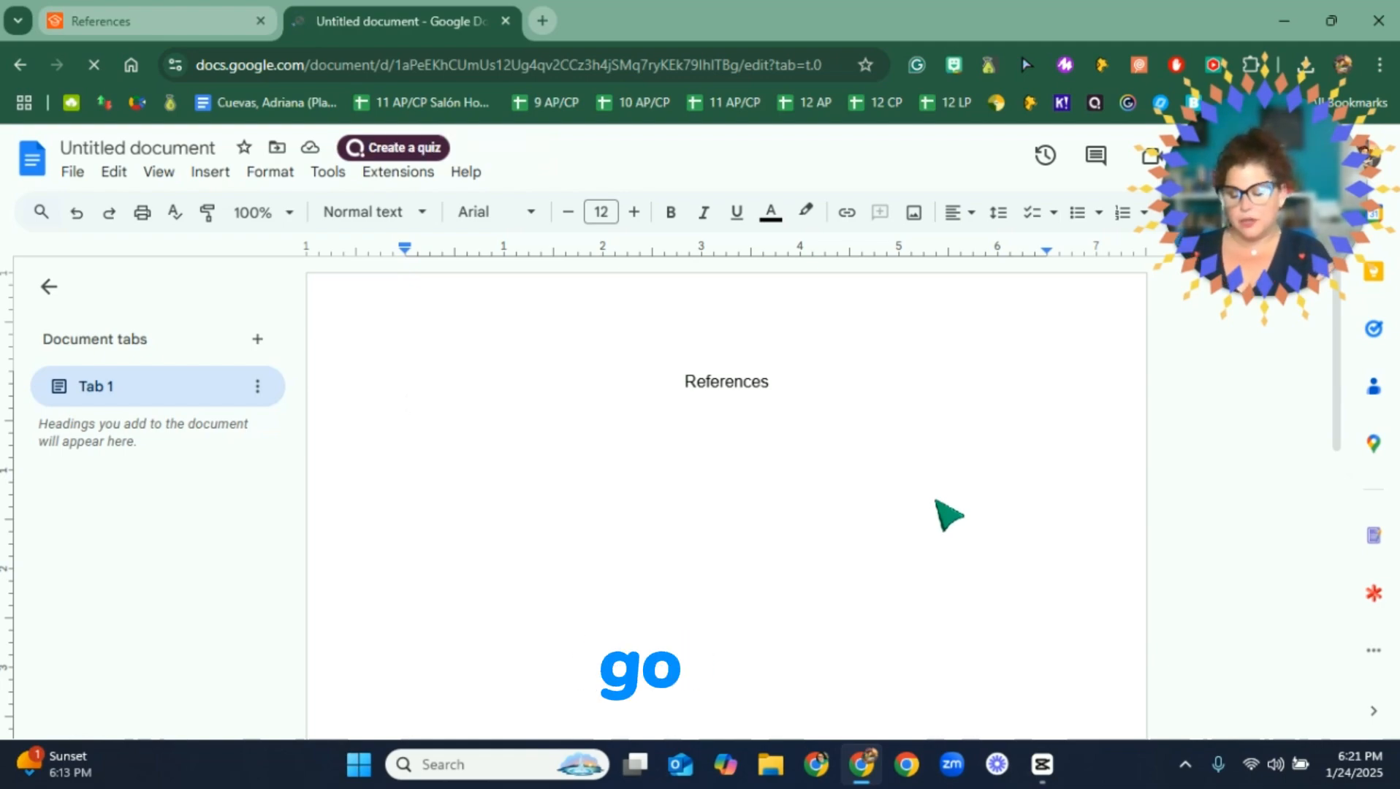
pyautogui.hotkey('ctrl', 'v')
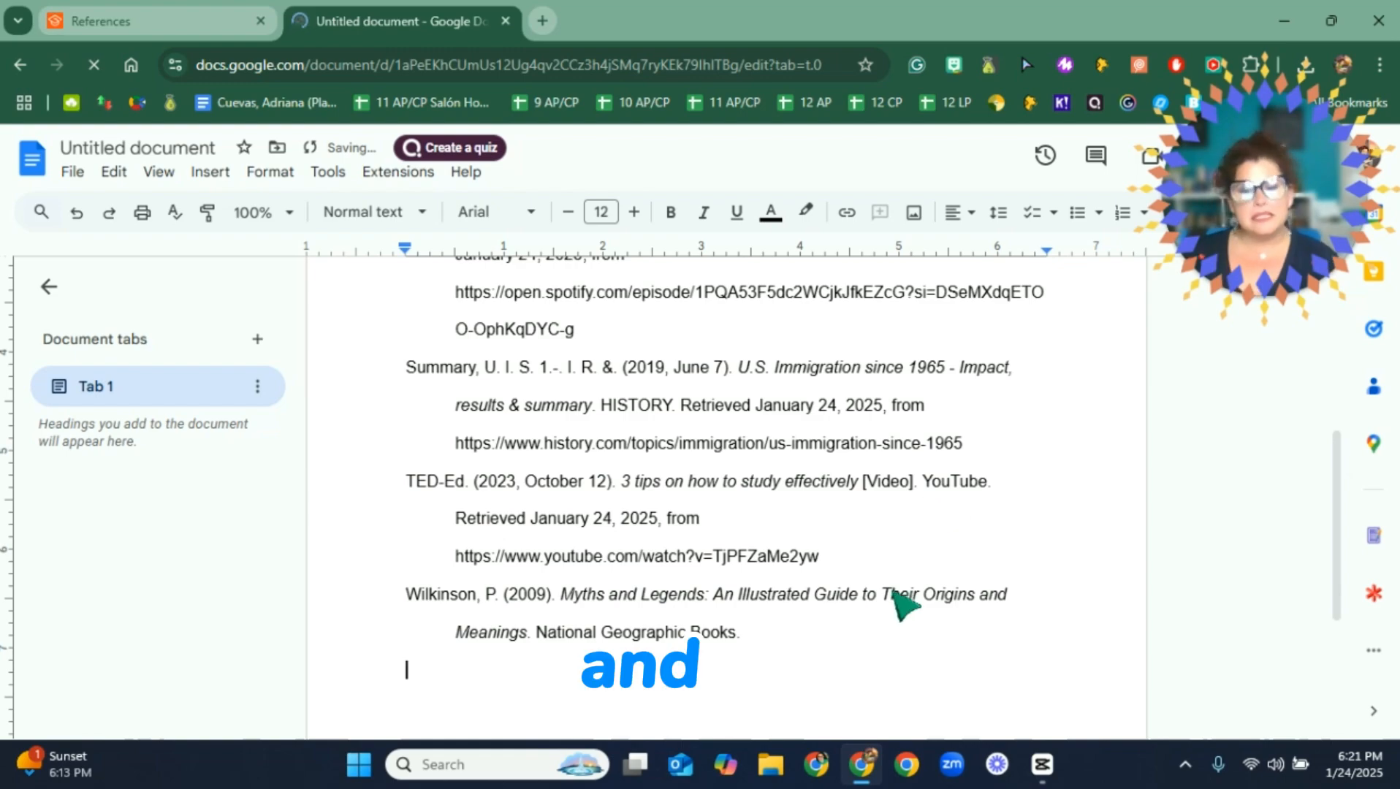
pyautogui.scroll(5, 893, 591)
pyautogui.click(793, 381)
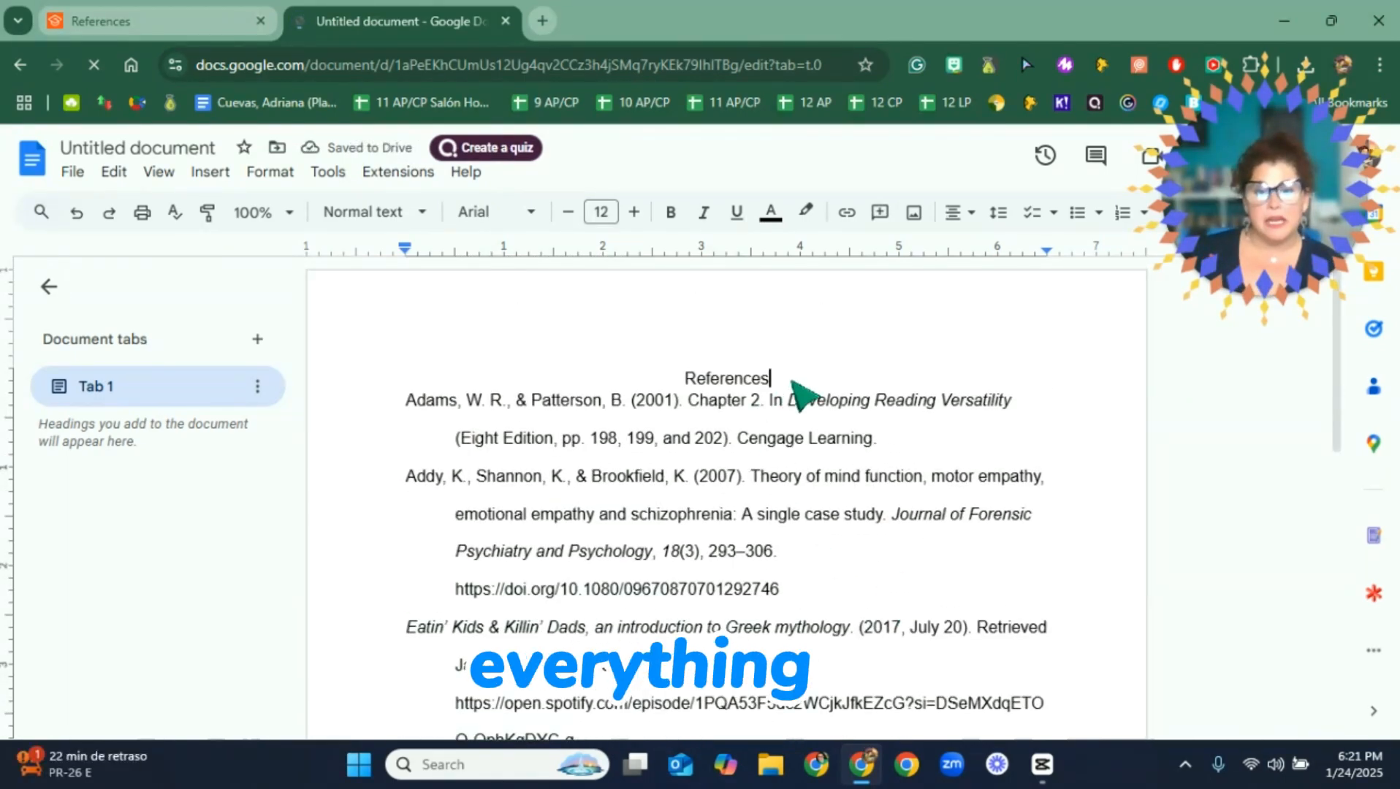
pyautogui.press('Return')
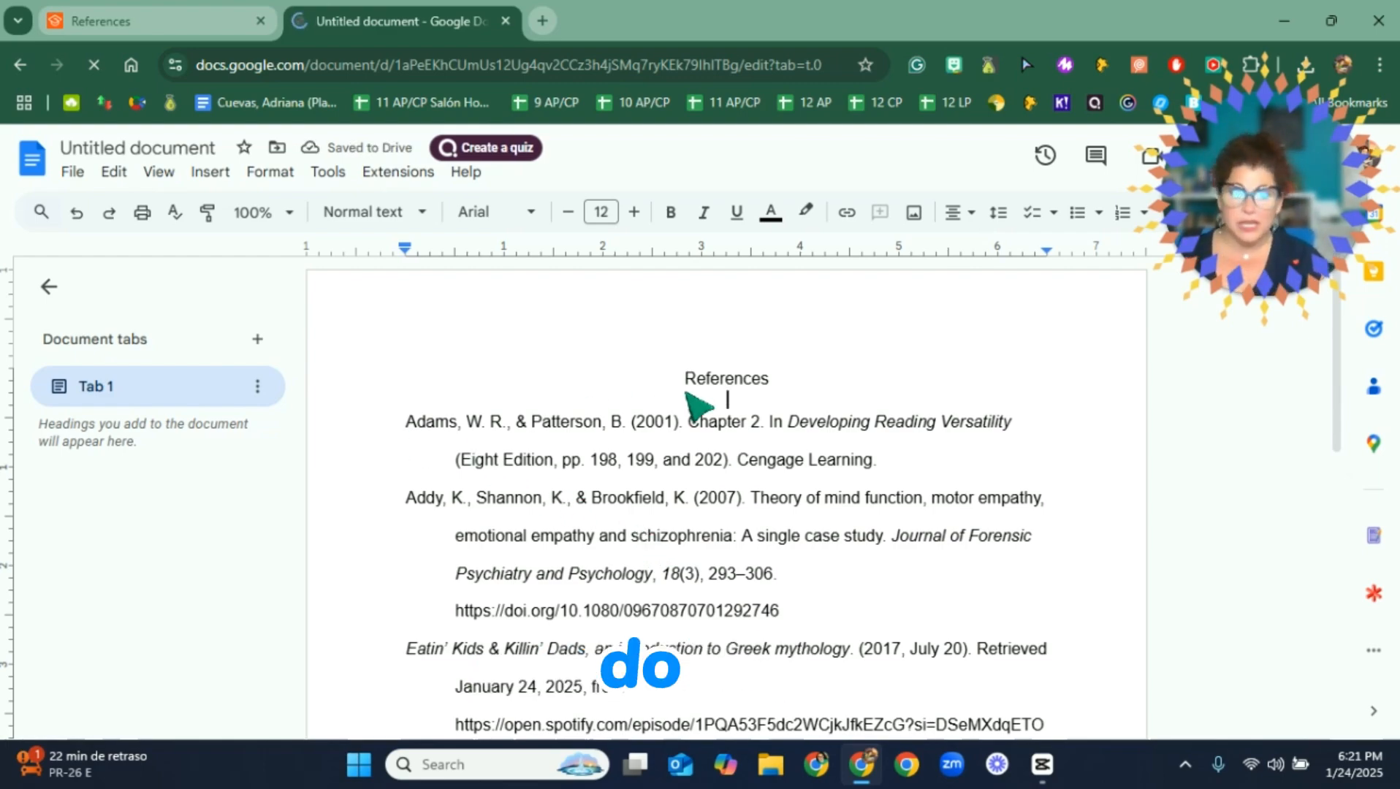
# Set the font of the whole document, from the heading to the last reference, to Times New Roman.
pyautogui.moveTo(685, 382); pyautogui.dragTo(877, 665)
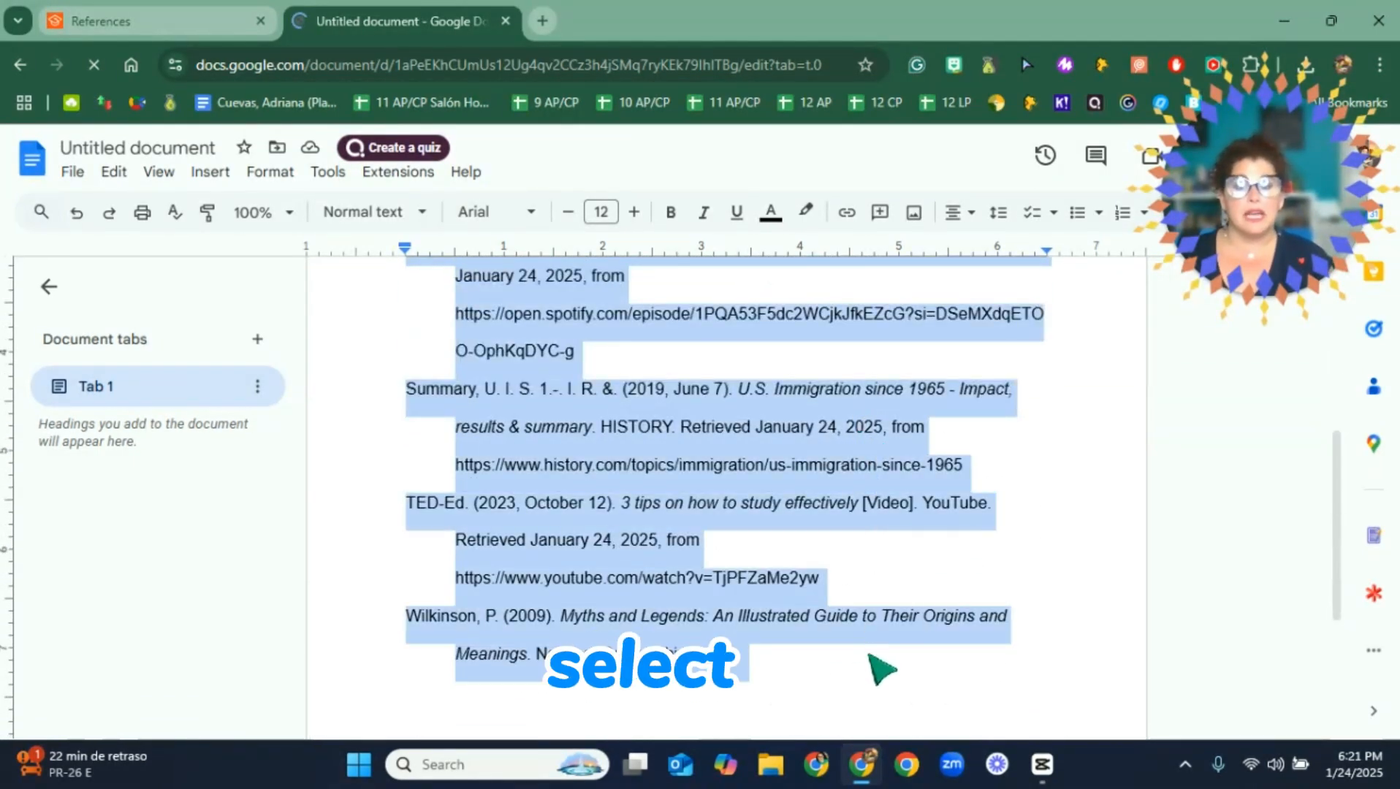
pyautogui.click(511, 213)
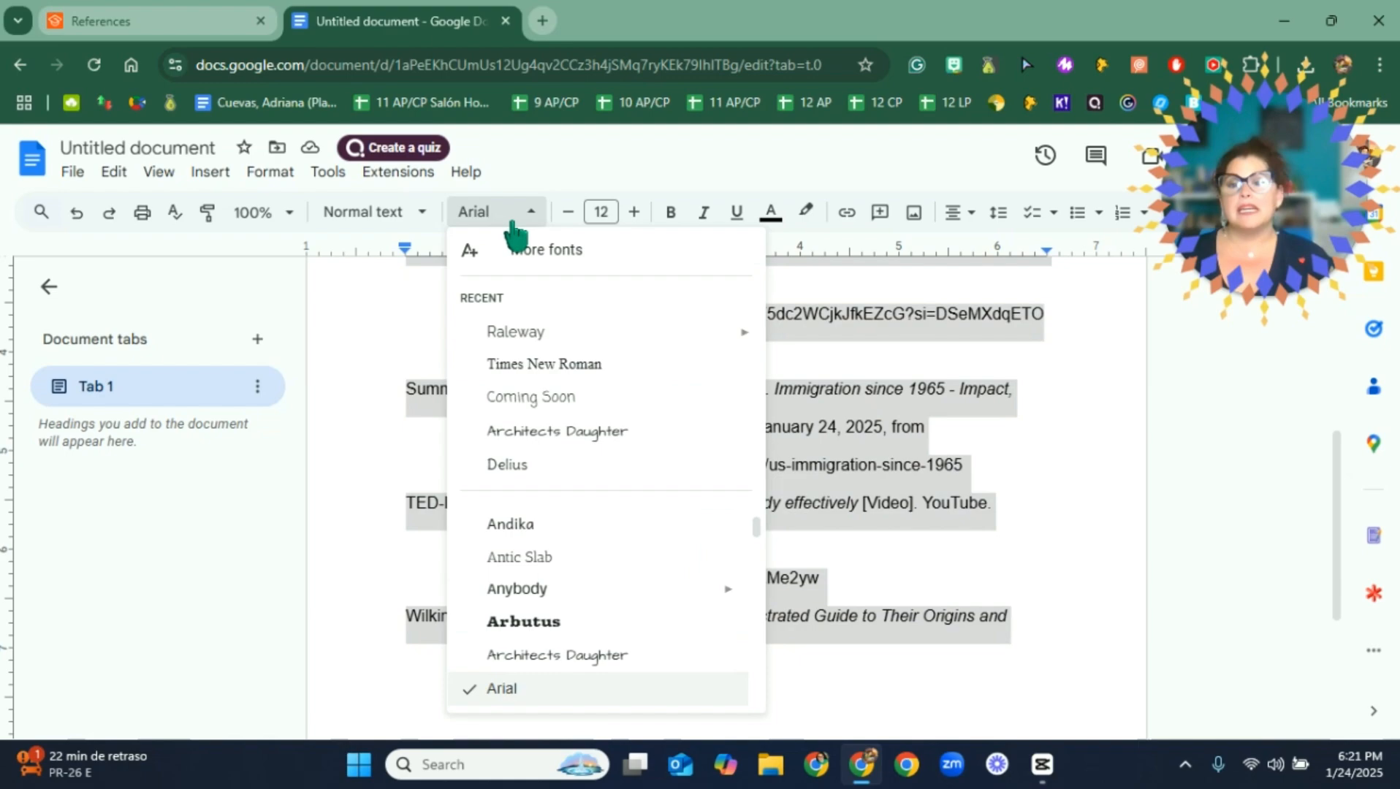
pyautogui.click(592, 369)
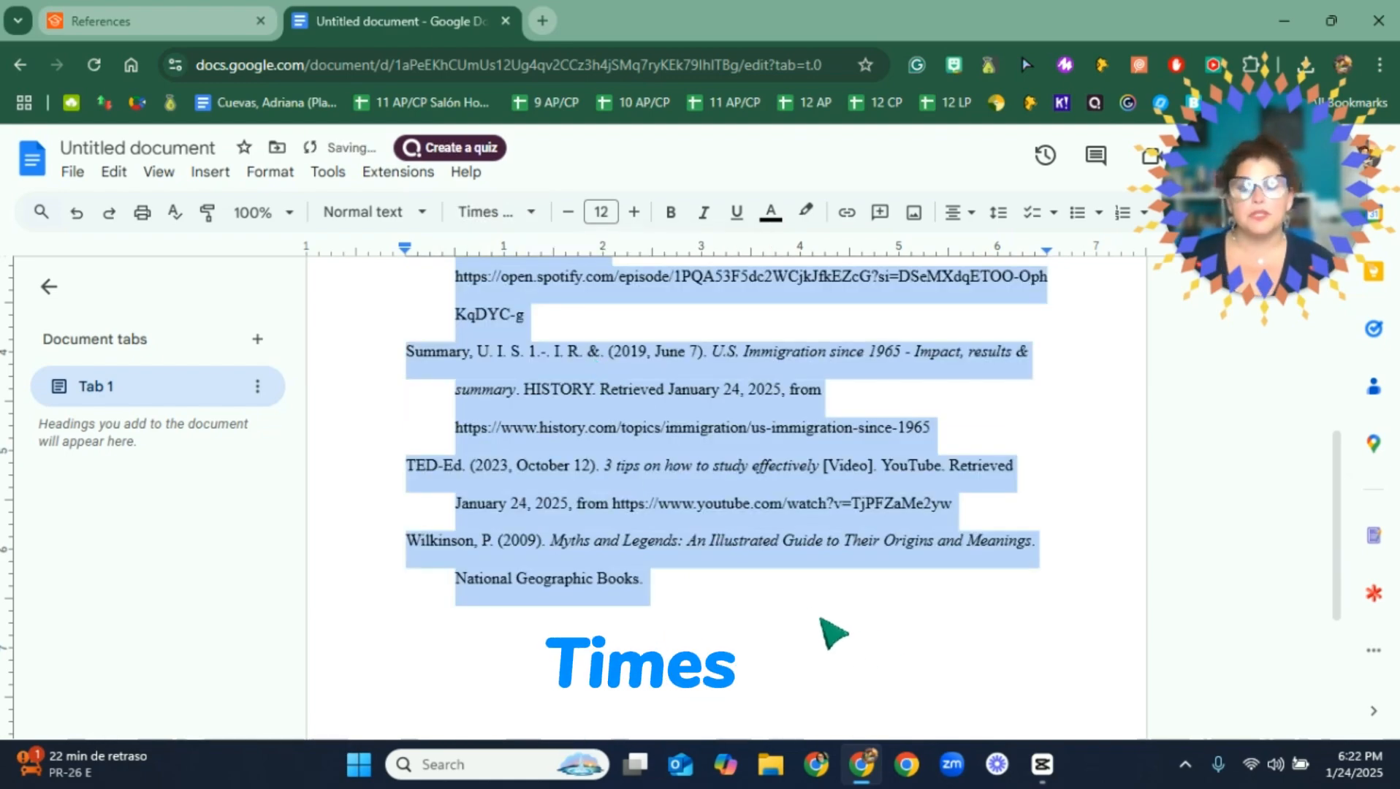
# Change the font of the selected heading and references to Arial Narrow.
pyautogui.click(490, 213)
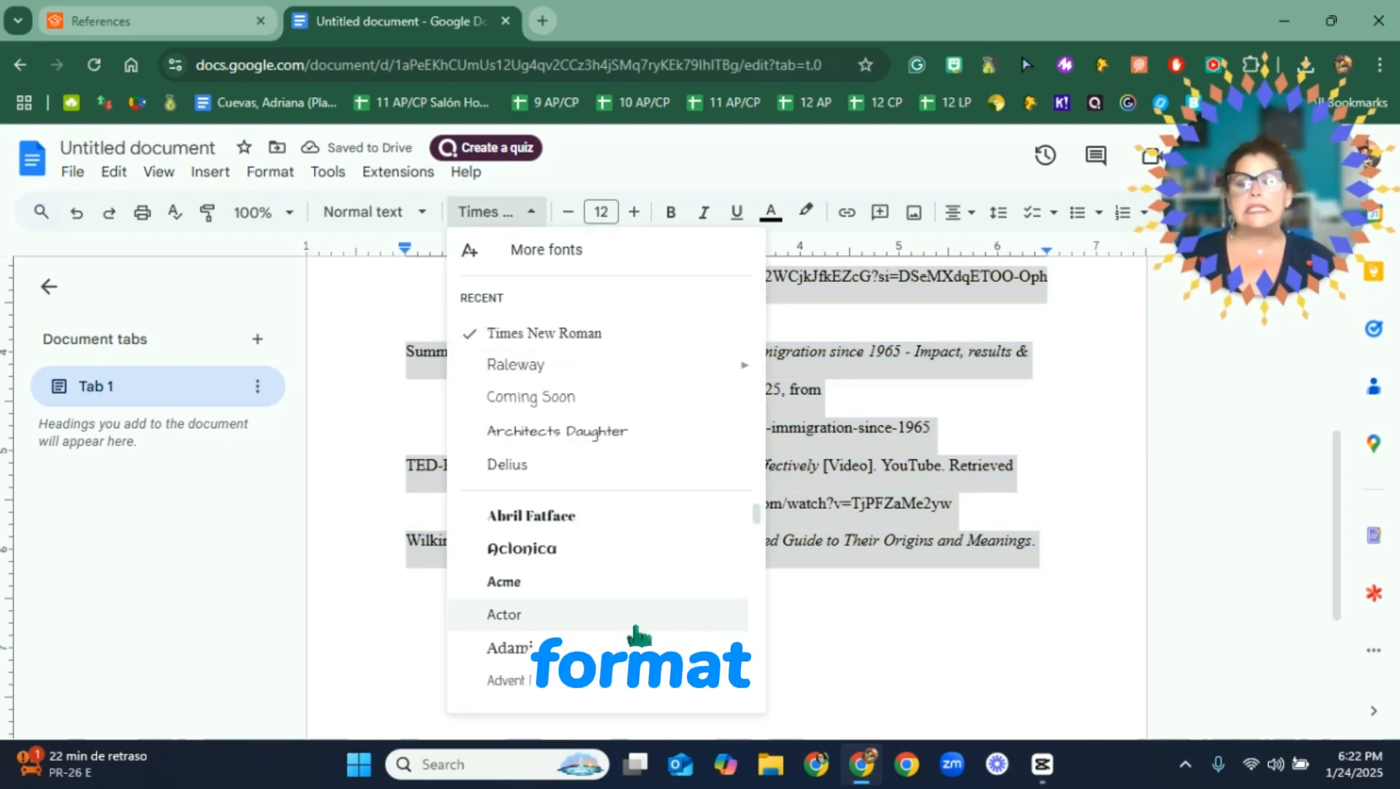
pyautogui.scroll(-4, 640, 625)
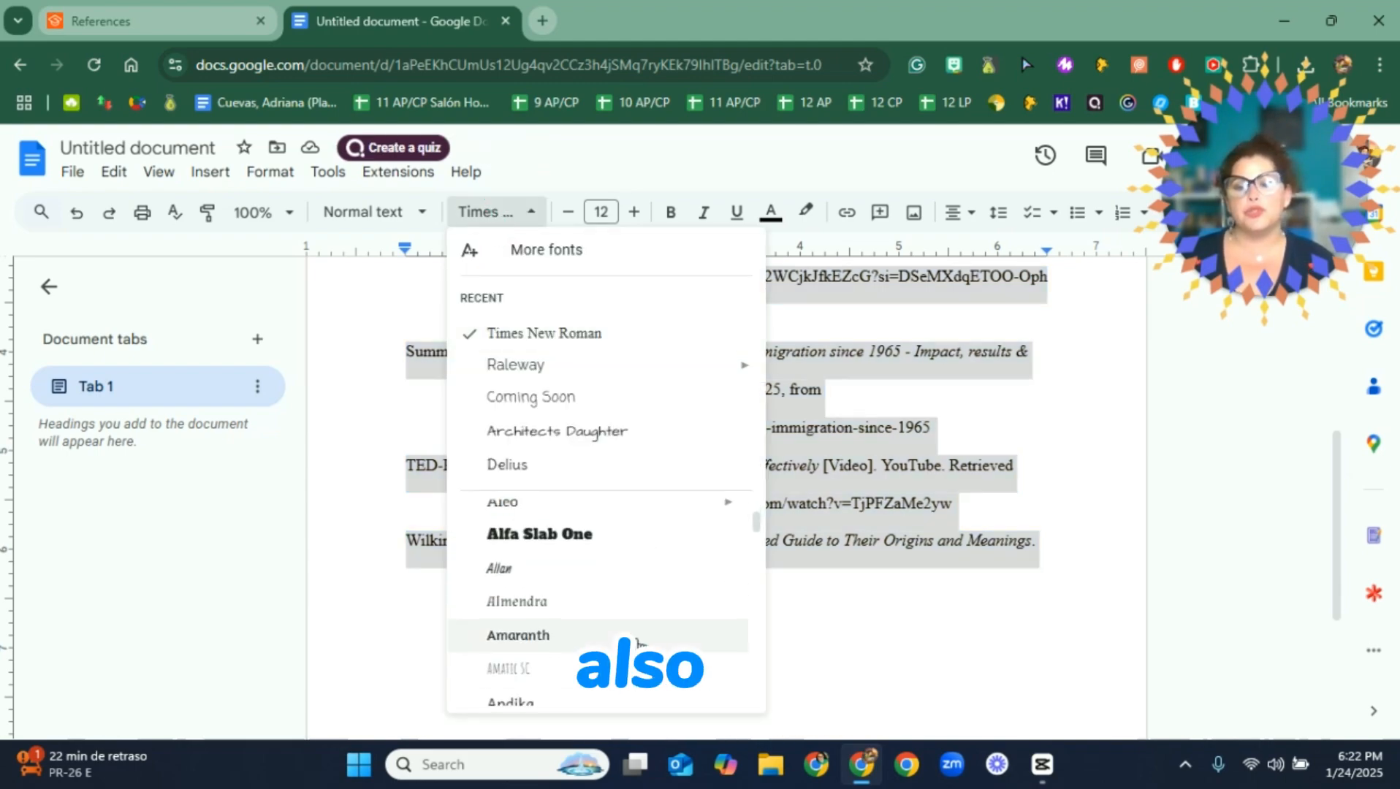
pyautogui.scroll(-5, 638, 643)
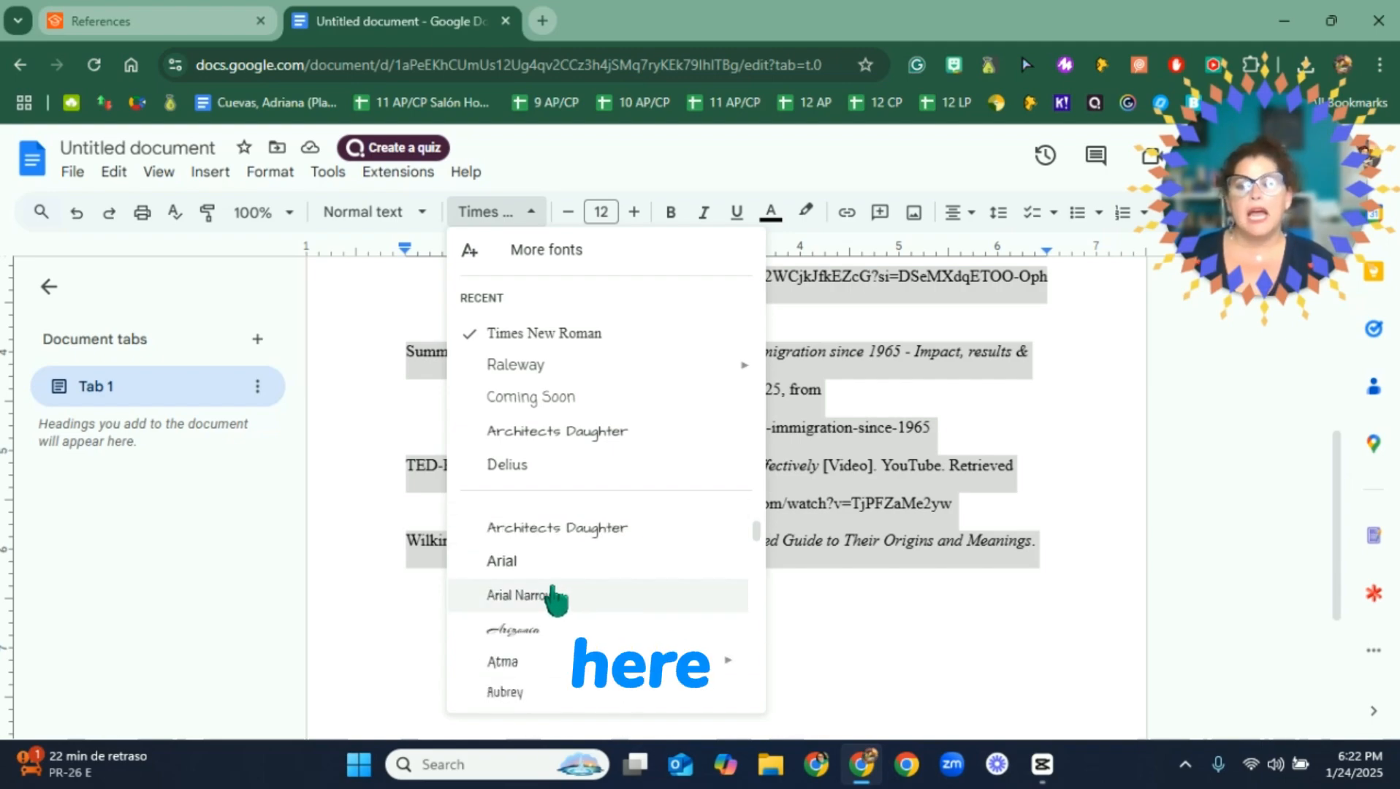
pyautogui.click(554, 597)
pyautogui.scroll(5, 738, 627)
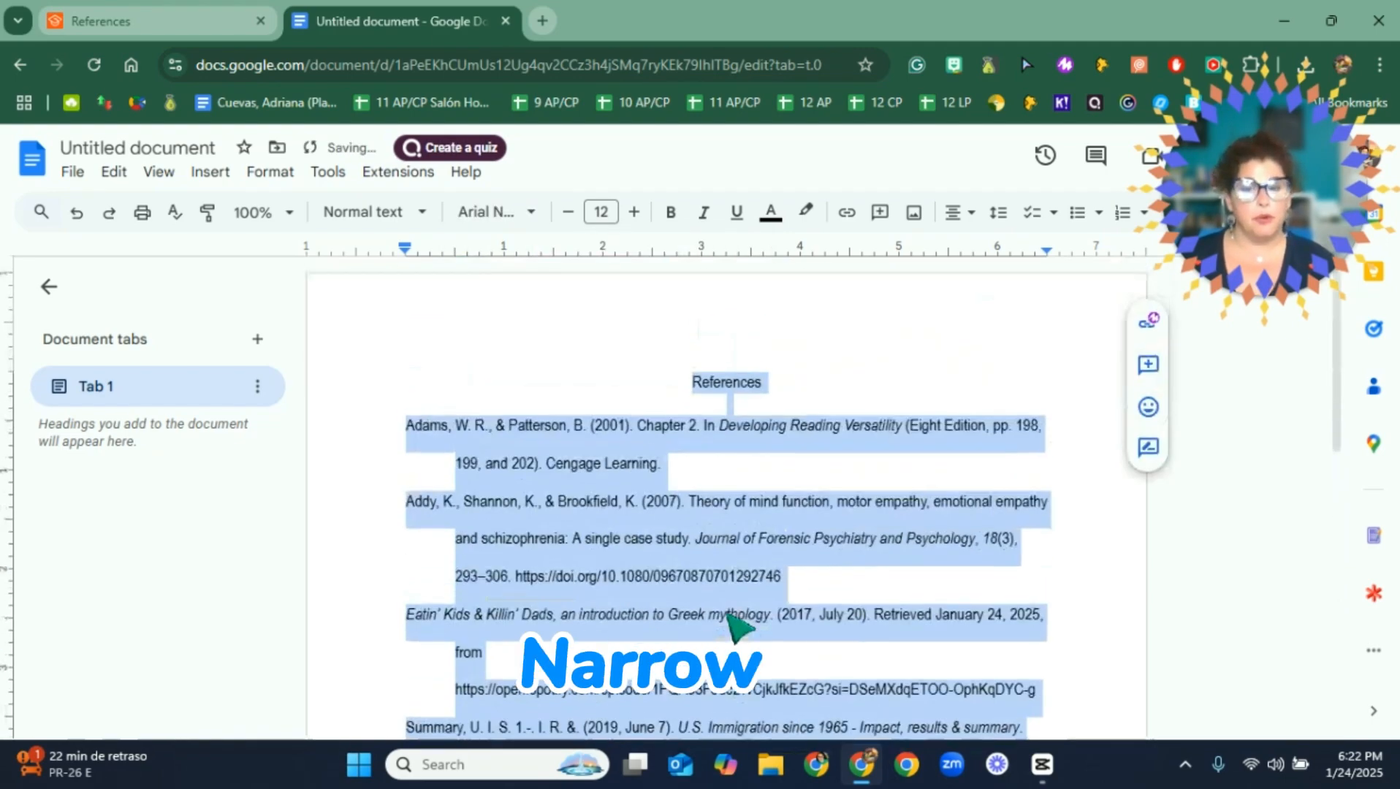
# Switch the selected heading and references to the Georgia font.
pyautogui.click(482, 212)
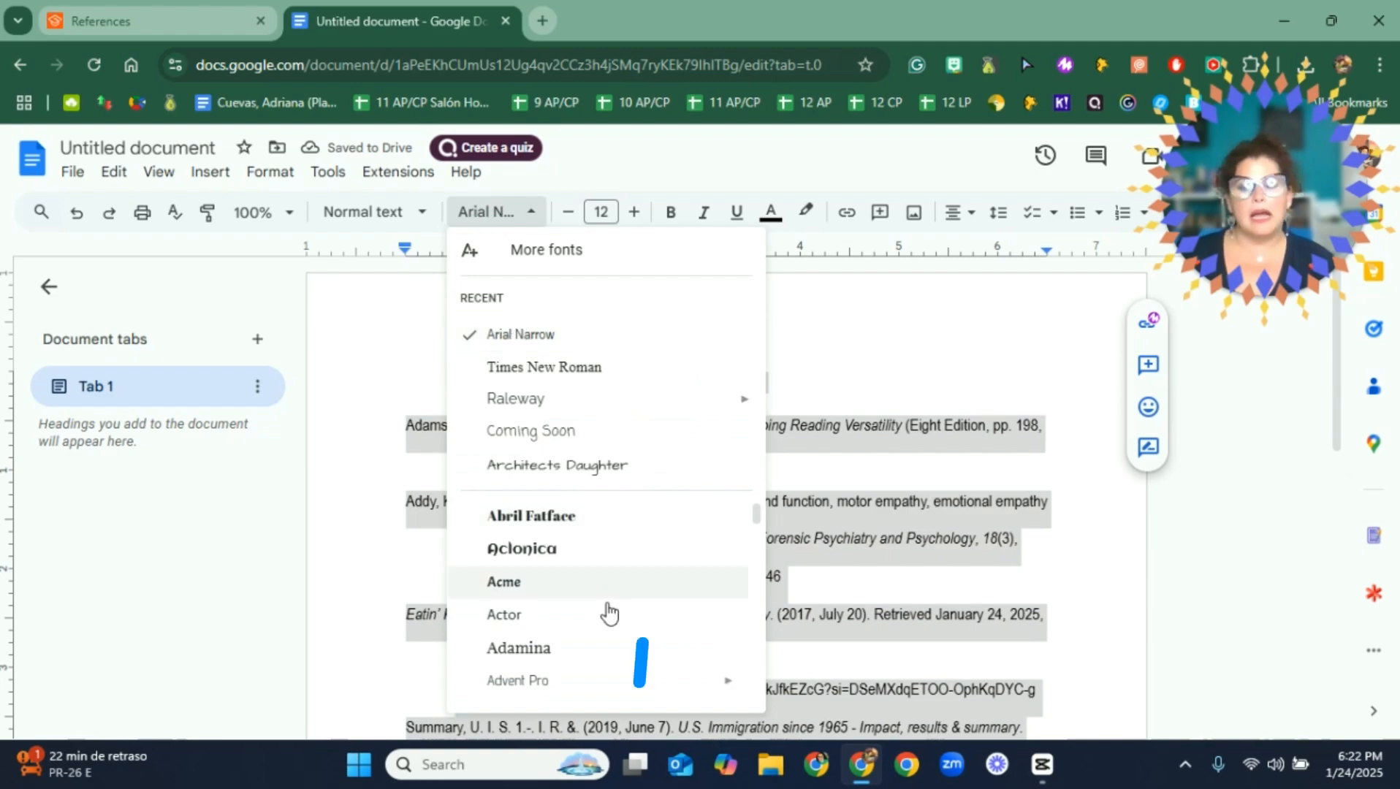
pyautogui.scroll(-3, 591, 625)
pyautogui.scroll(-10, 591, 625)
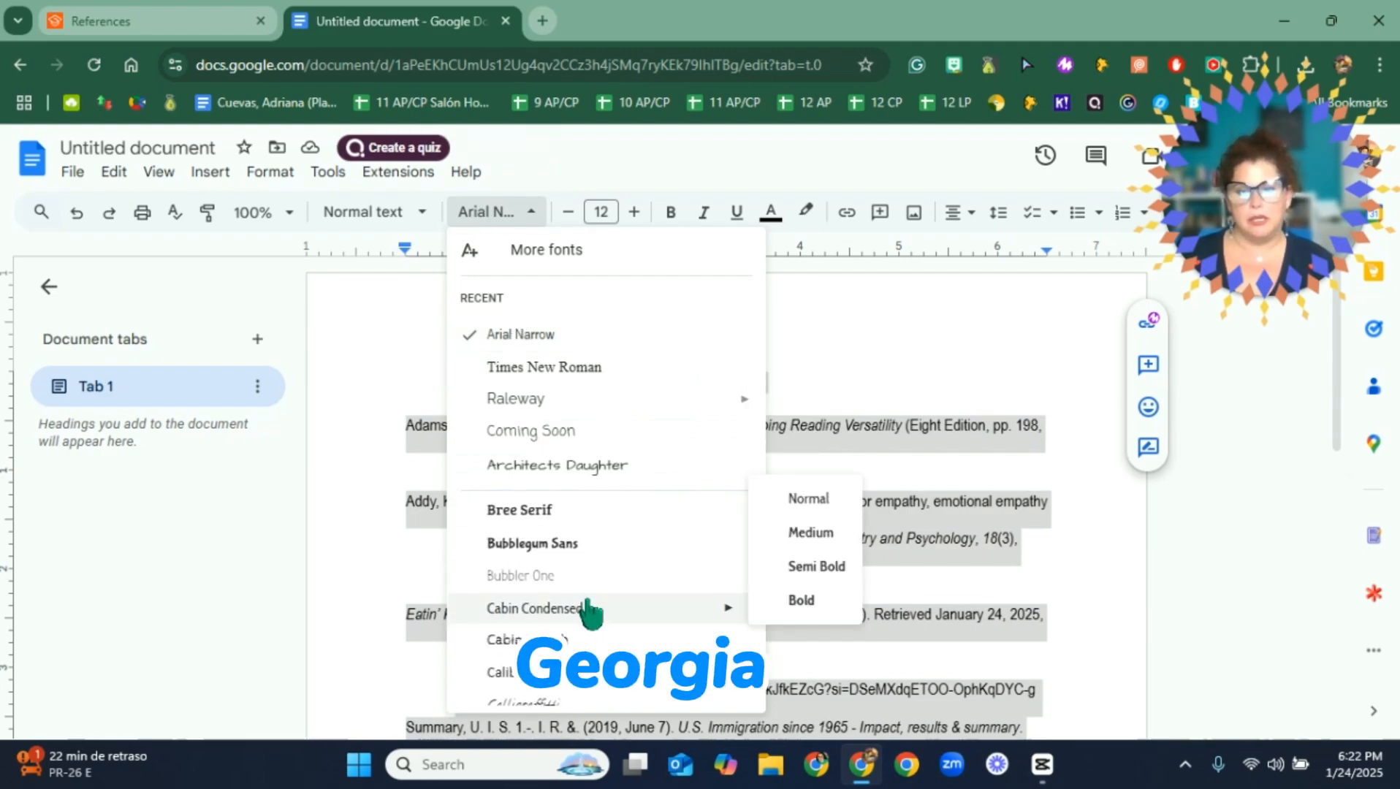
pyautogui.scroll(-8, 590, 612)
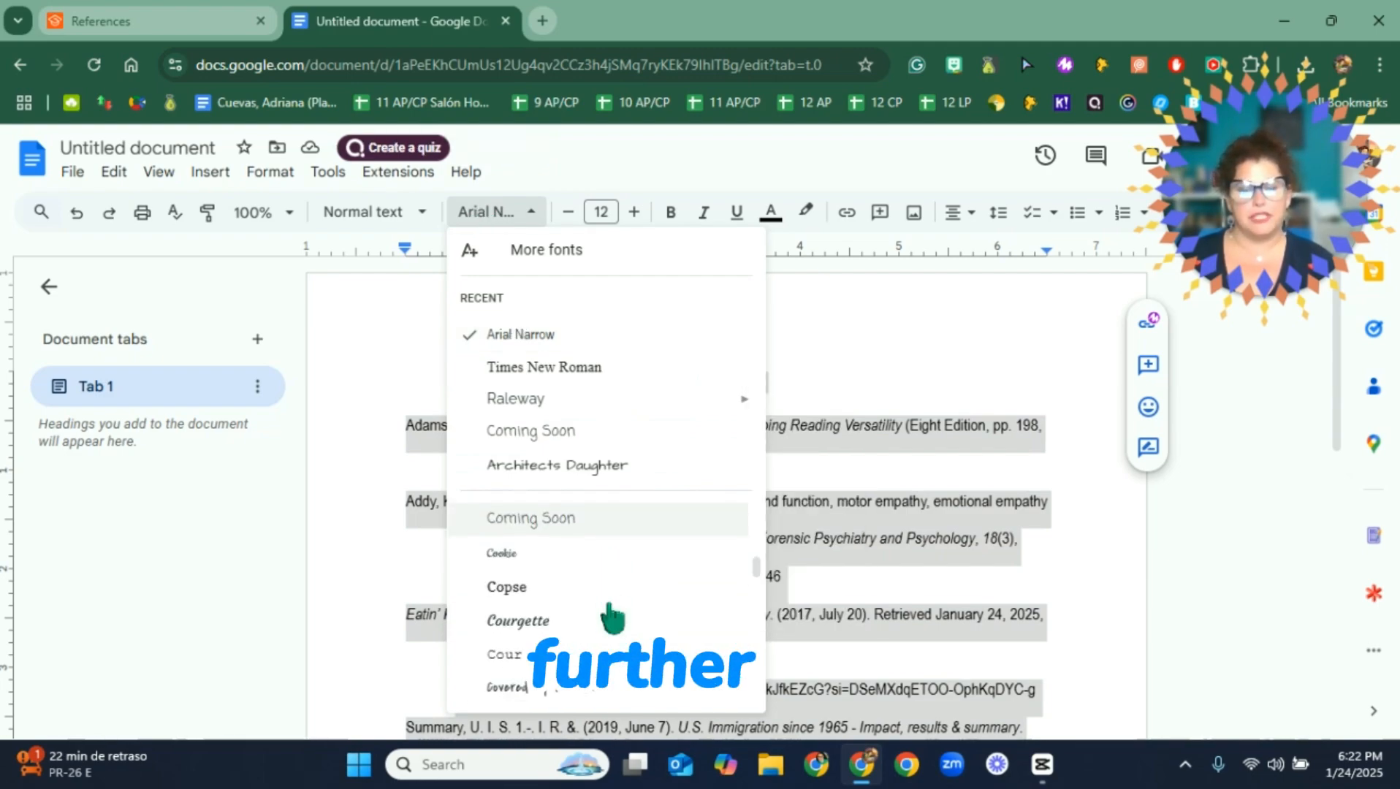
pyautogui.scroll(-7, 612, 618)
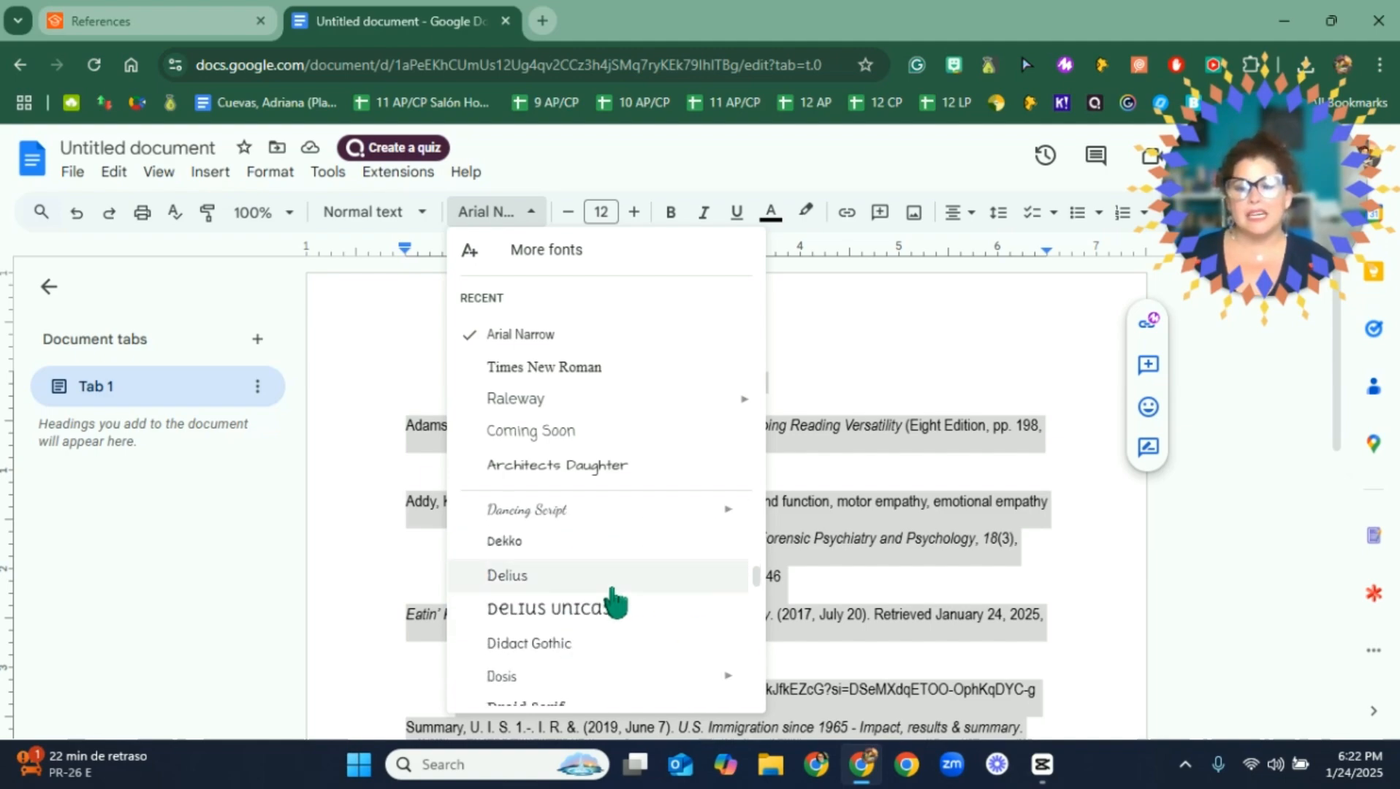
pyautogui.scroll(-5, 616, 601)
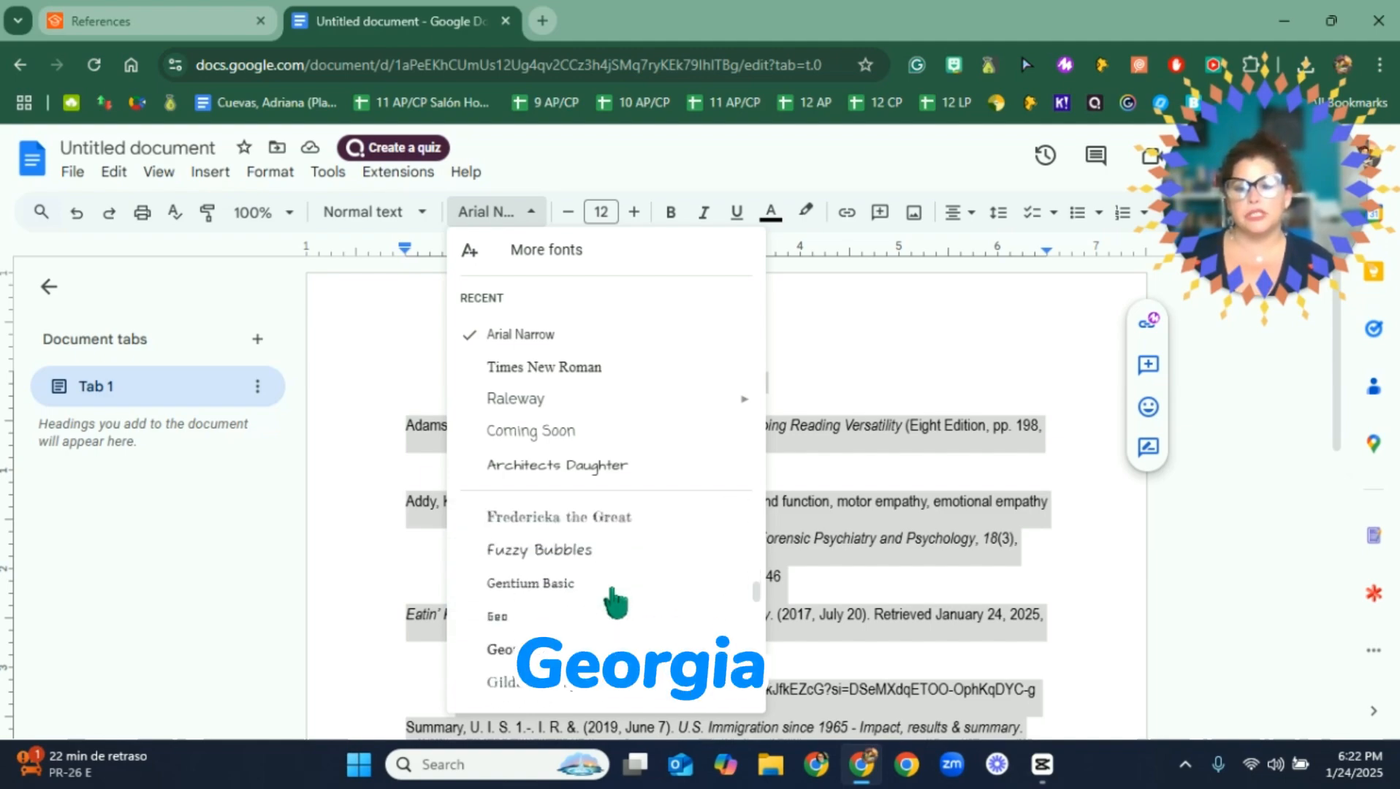
pyautogui.click(512, 649)
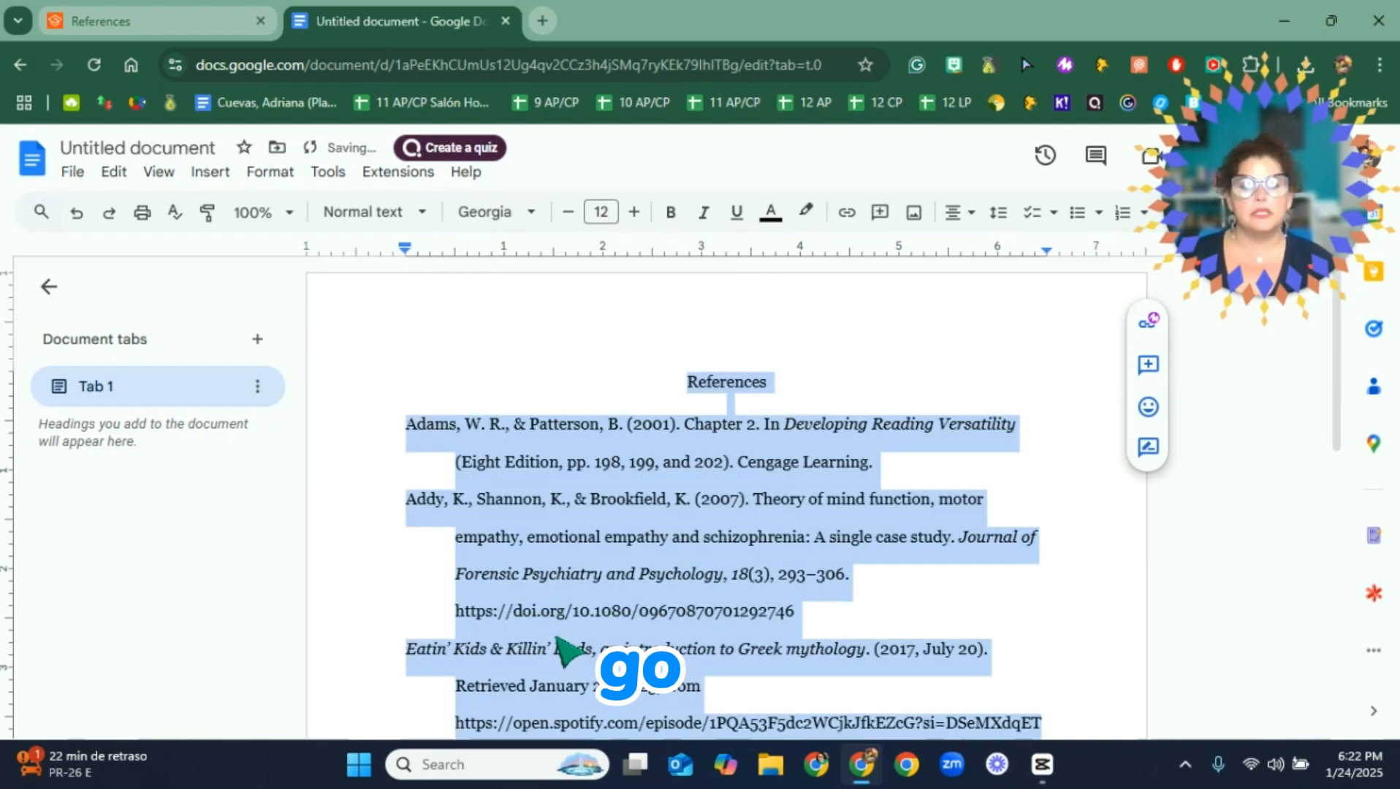
# Return the selected heading and references to Times New Roman and check the list through to its last entry.
pyautogui.click(515, 212)
pyautogui.click(572, 401)
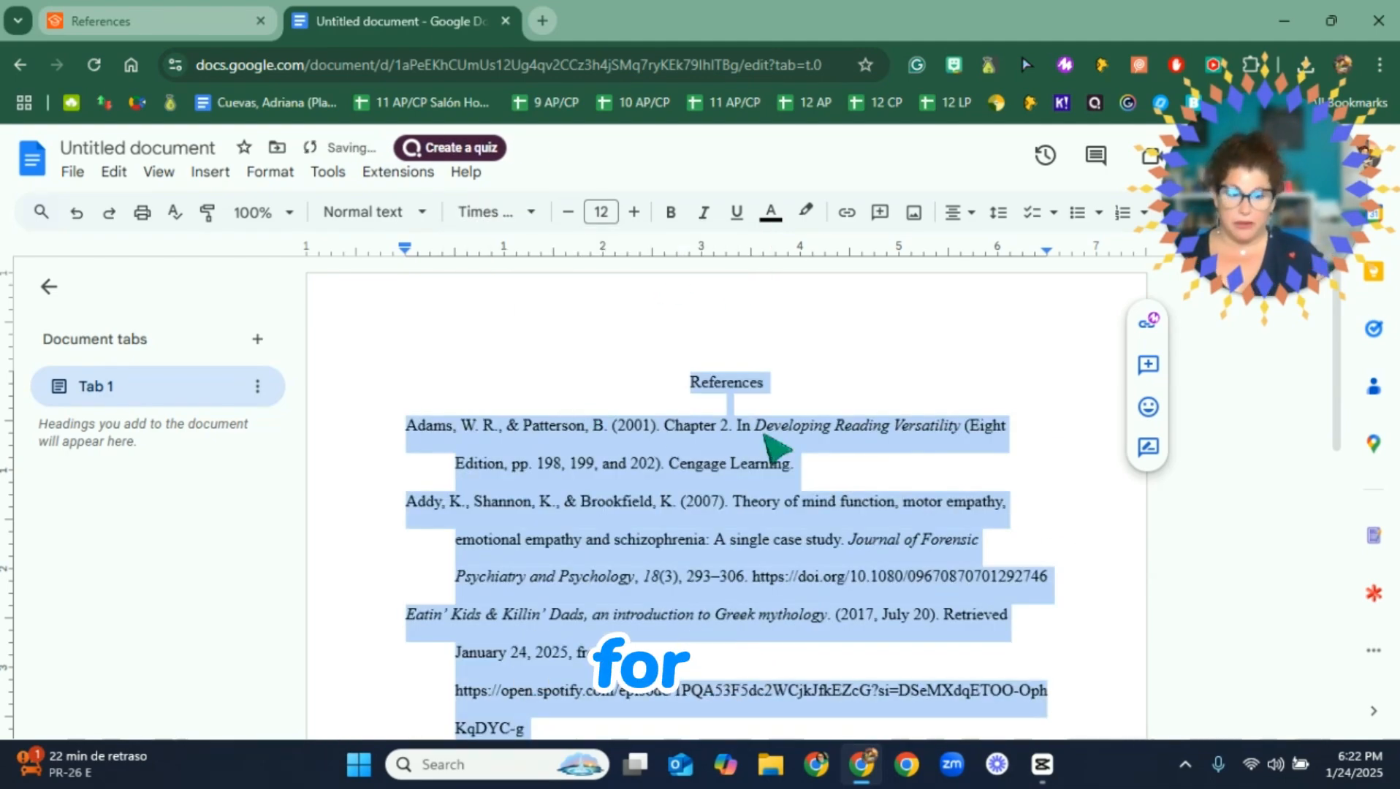
pyautogui.click(855, 491)
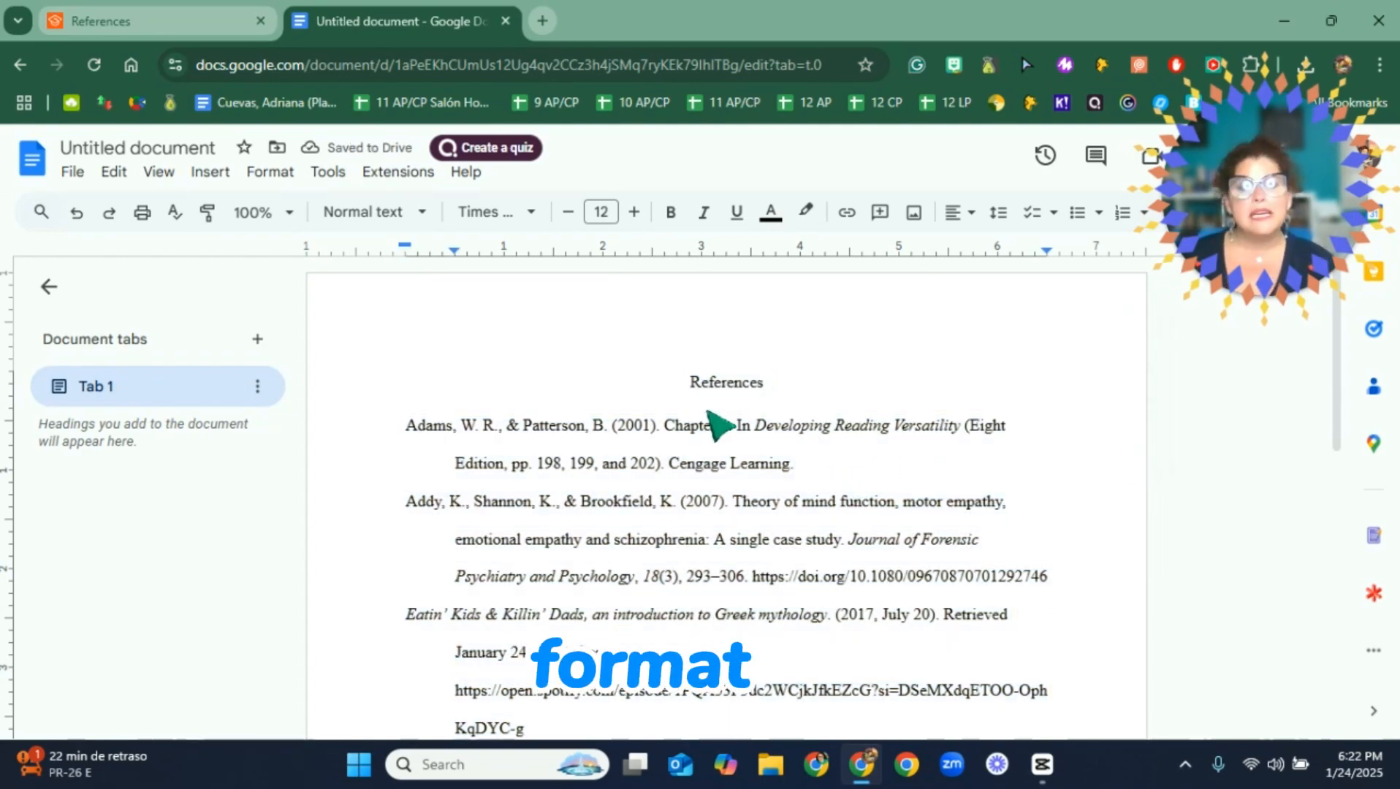
pyautogui.scroll(-3, 713, 449)
pyautogui.scroll(-2, 713, 449)
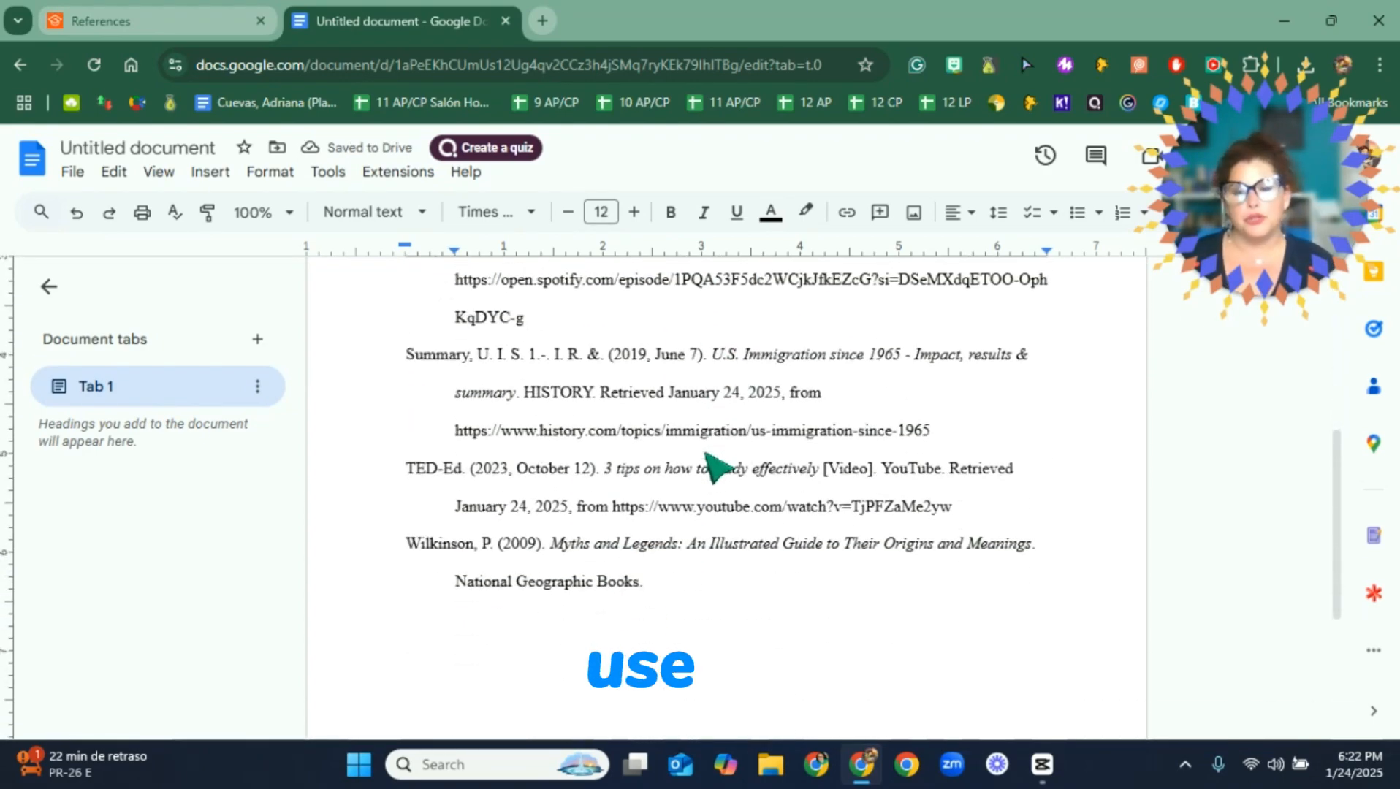
pyautogui.scroll(5, 716, 468)
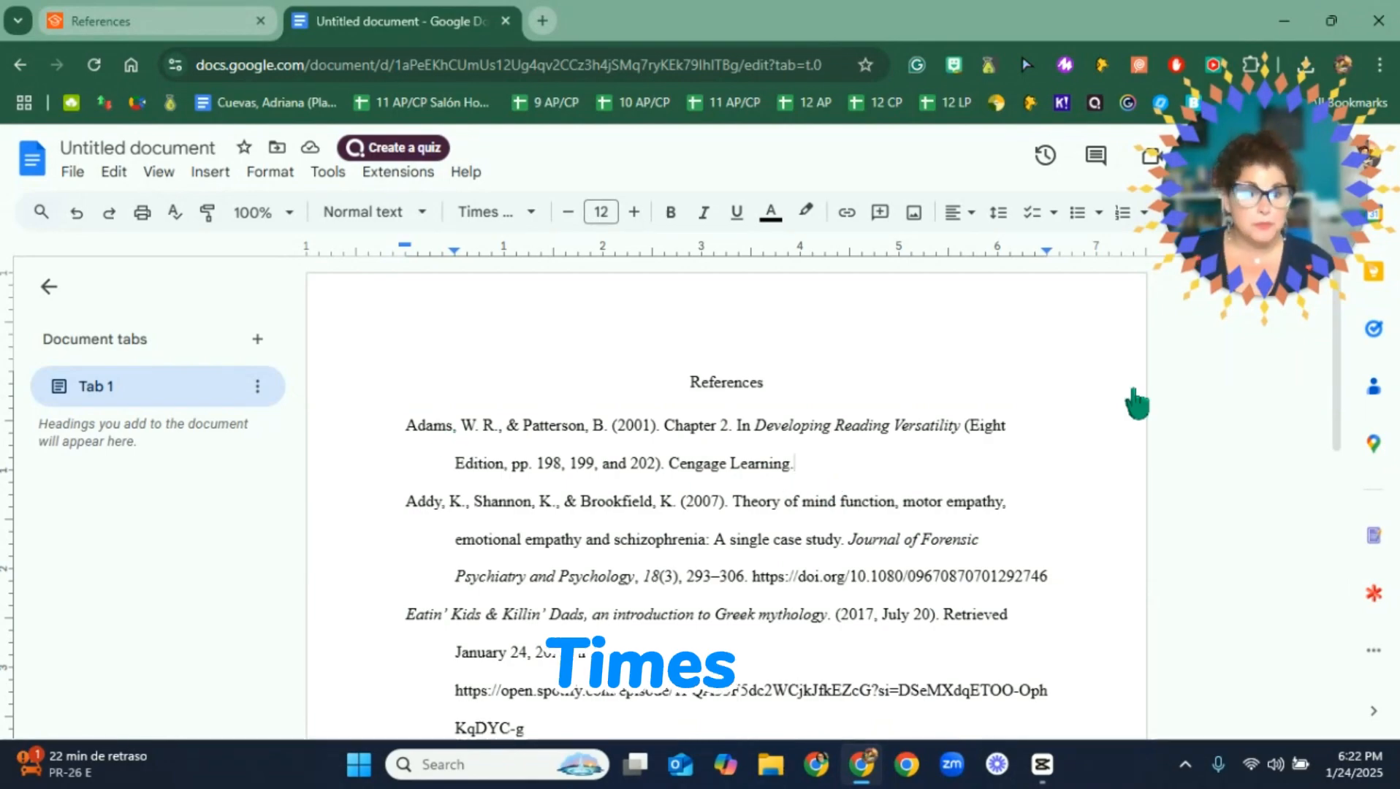
pyautogui.moveTo(1243, 245); pyautogui.dragTo(719, 384)
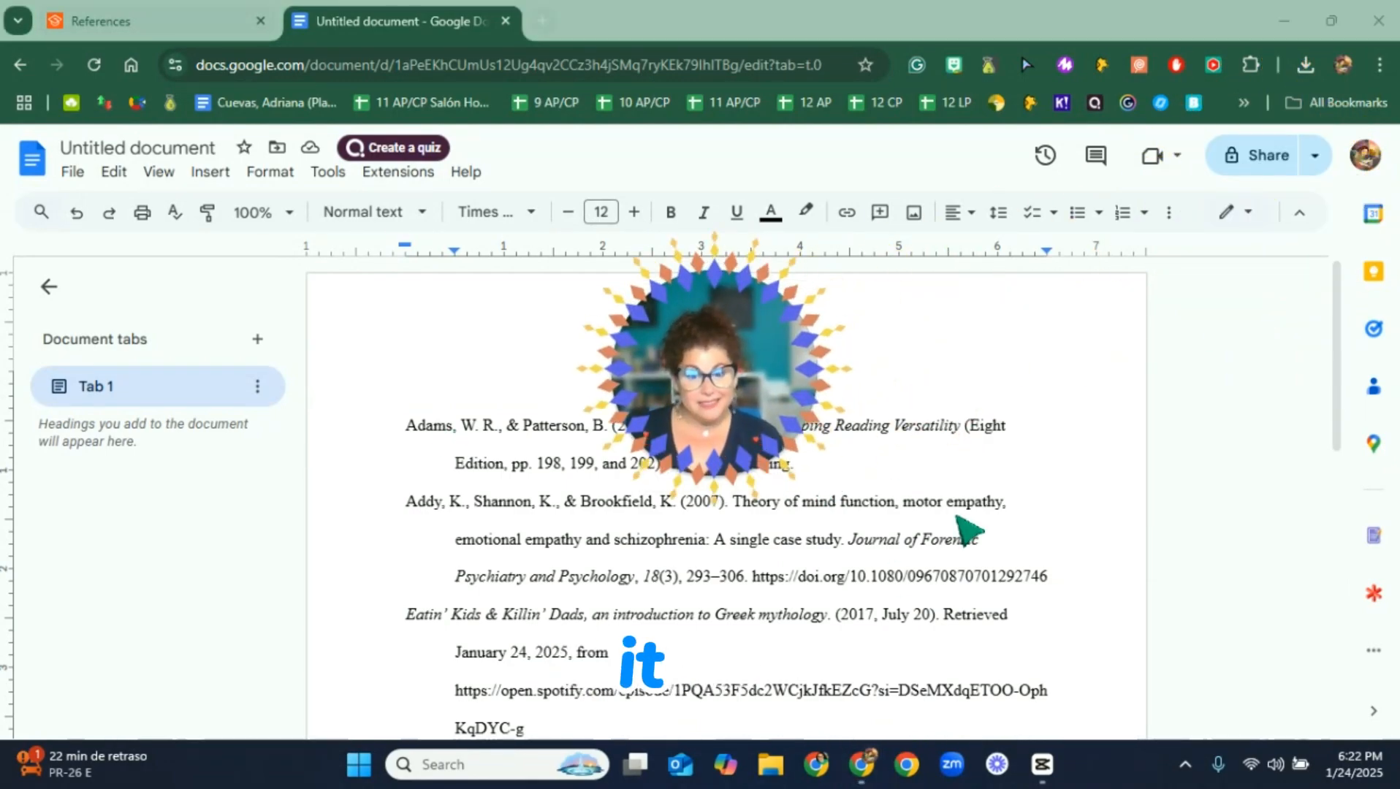
pyautogui.moveTo(1145, 493)
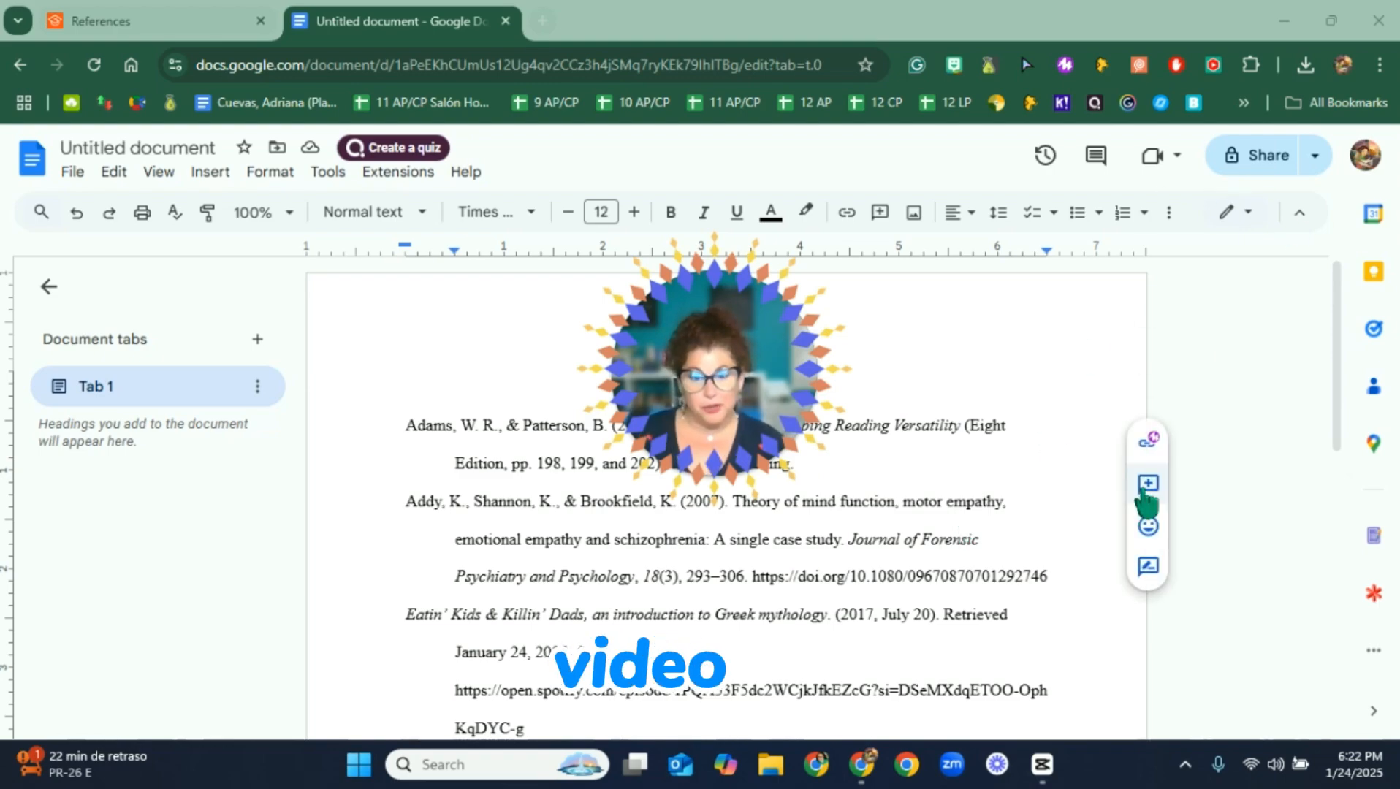